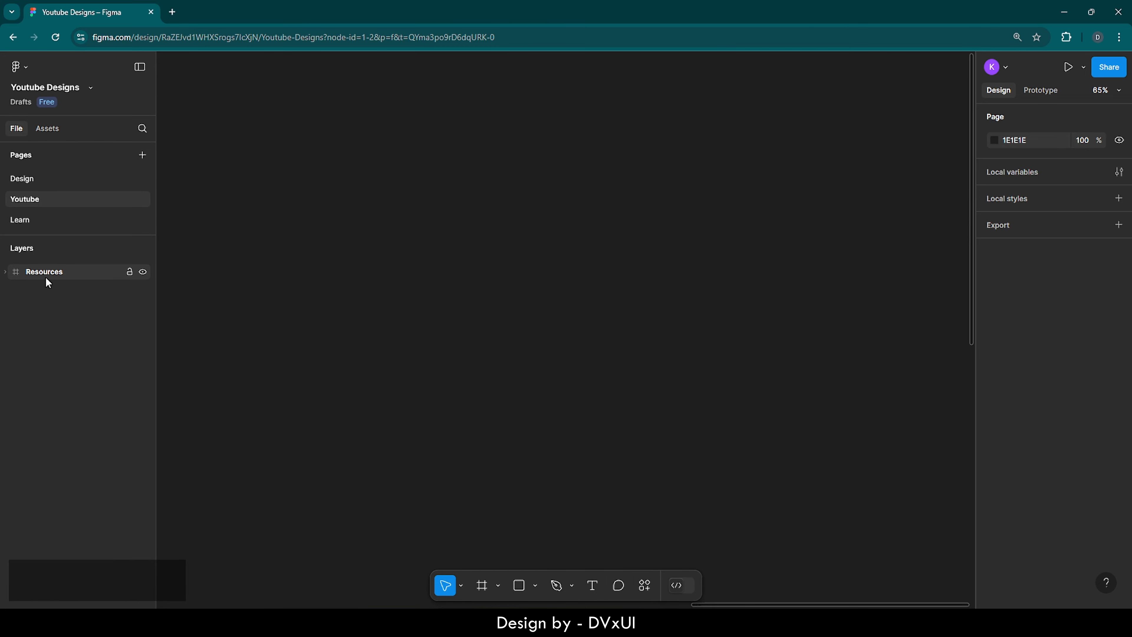
# Step: Examine the Resources frame, including its desk image, orange blob shape and colour swatches
pyautogui.doubleClick(16, 275)
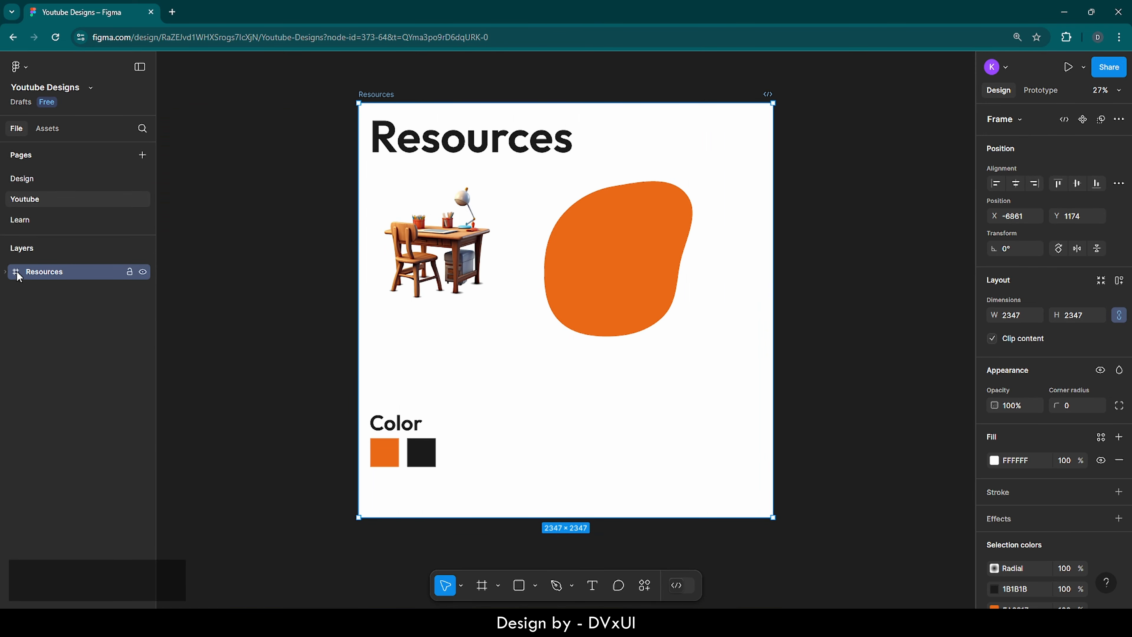
pyautogui.click(260, 281)
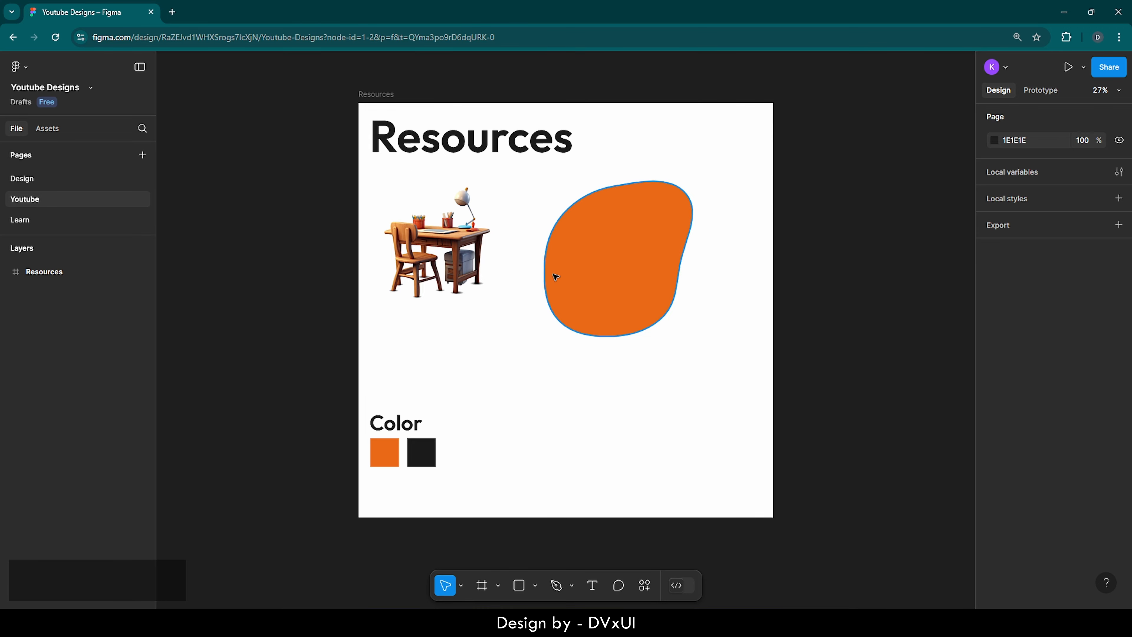
pyautogui.click(471, 255)
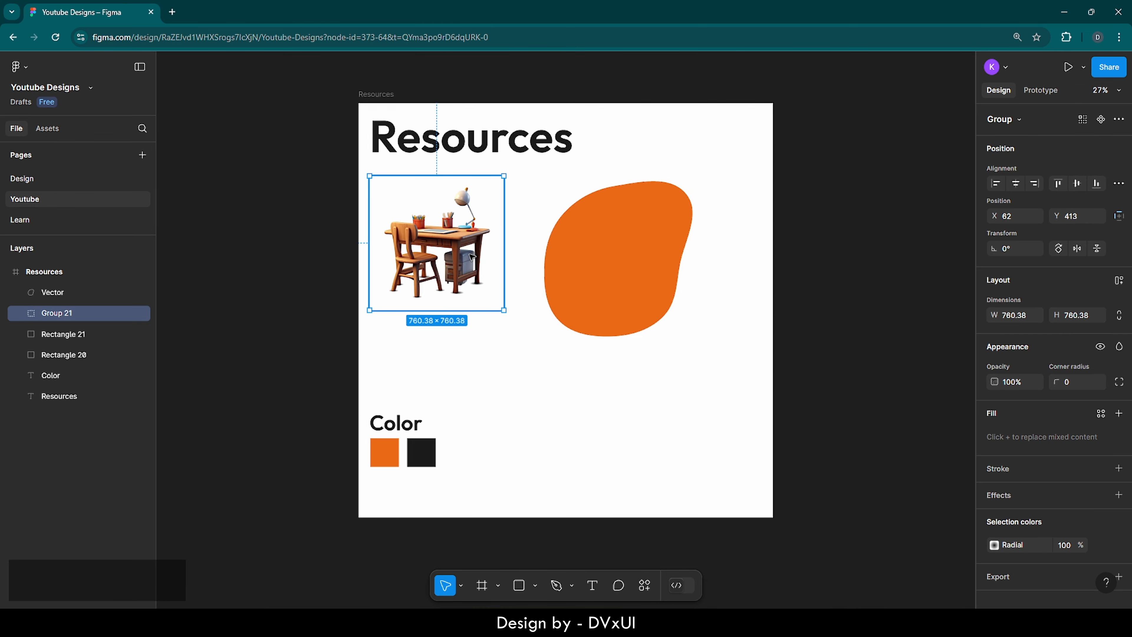
pyautogui.click(606, 268)
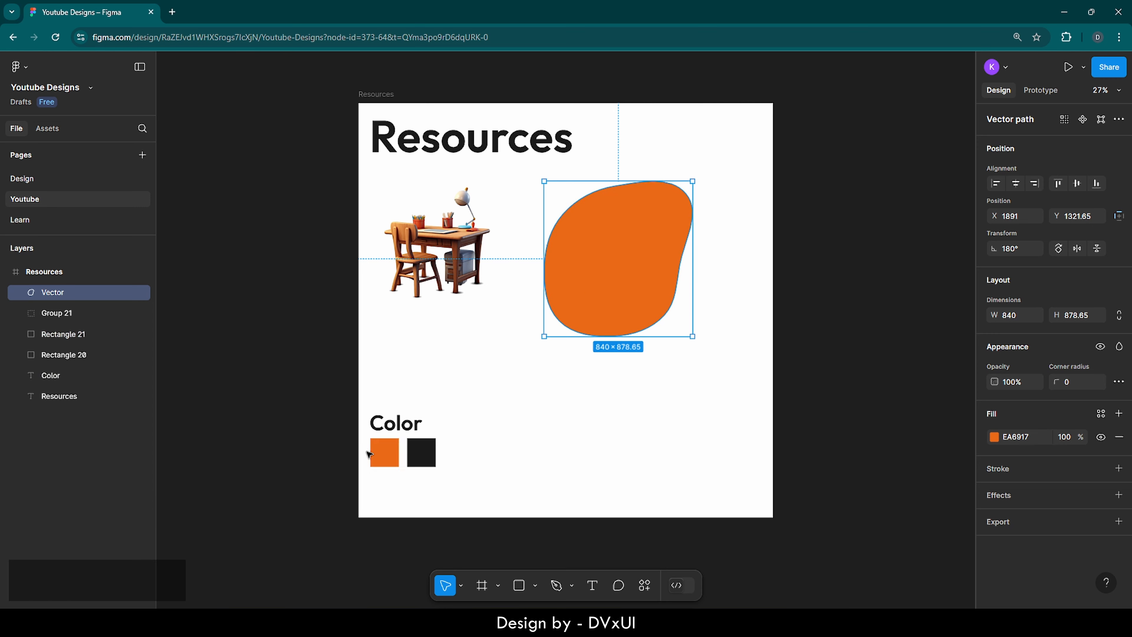
pyautogui.click(333, 437)
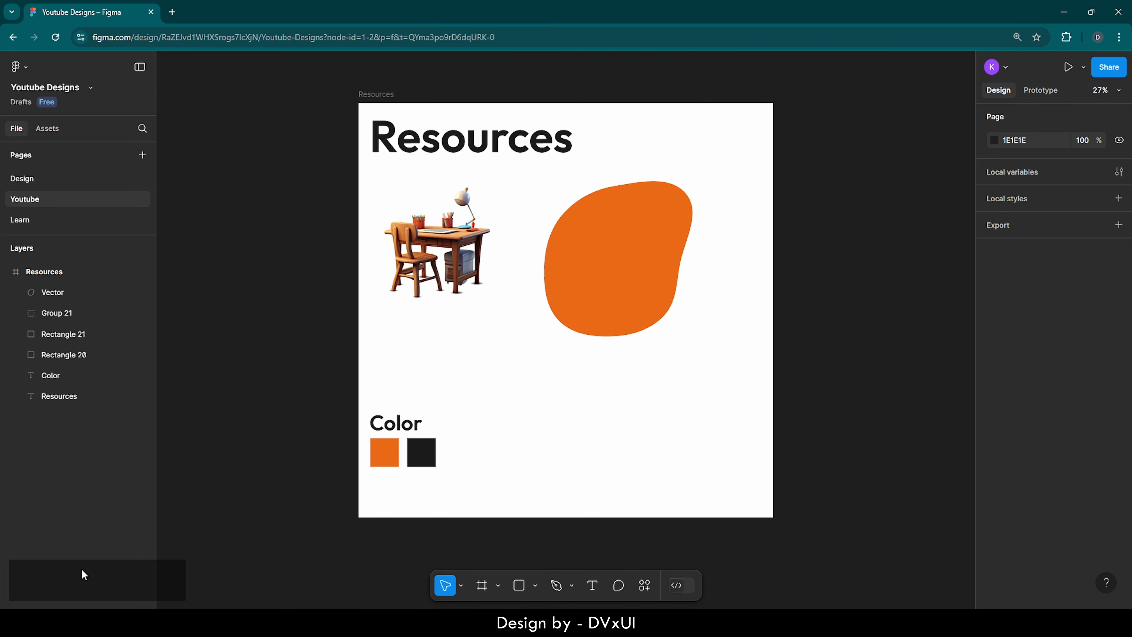
pyautogui.hotkey('ctrl', 'a')
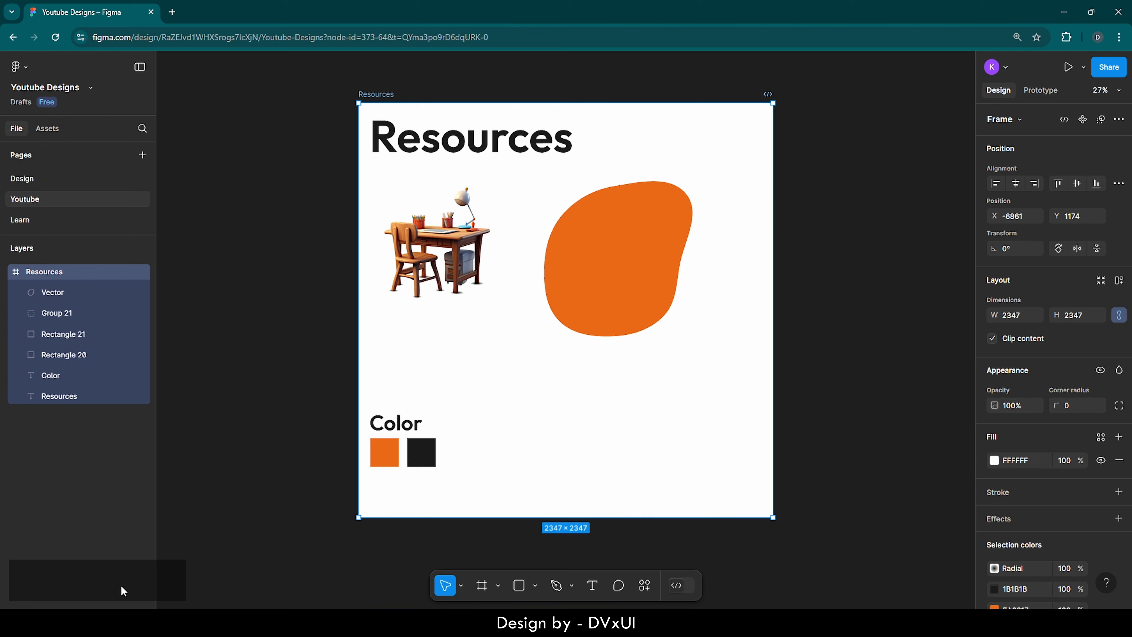
pyautogui.click(229, 505)
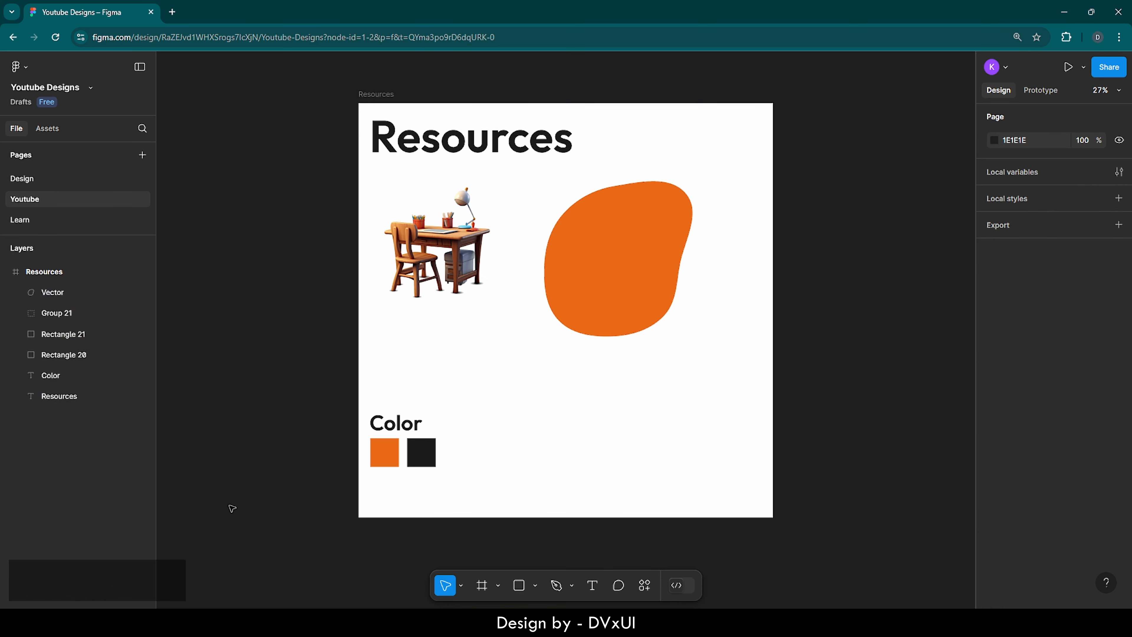
# Step: Create a MacBook Pro 14" frame on an empty area of the Youtube page and dismiss the antivirus pop-up
pyautogui.hscroll(15, 231, 507)
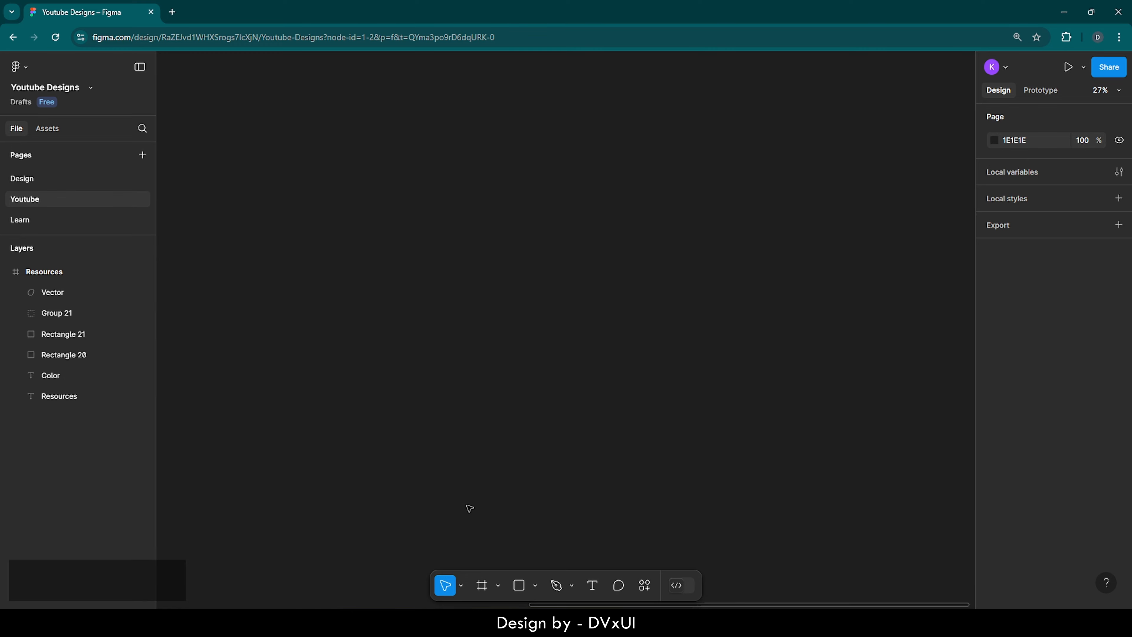
pyautogui.click(481, 587)
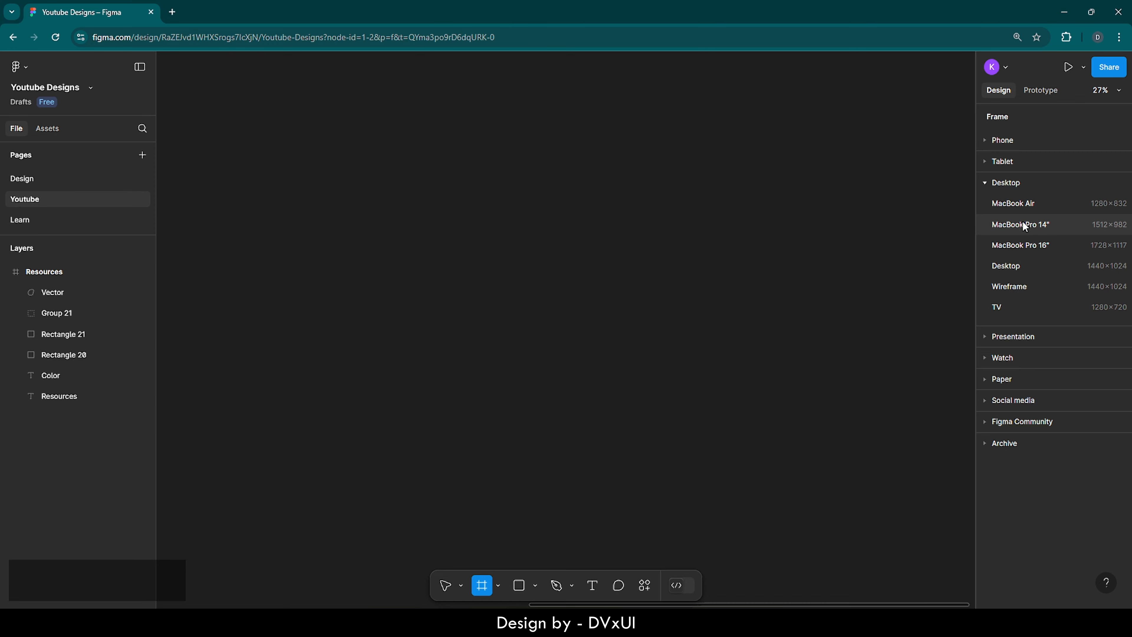
pyautogui.click(1011, 224)
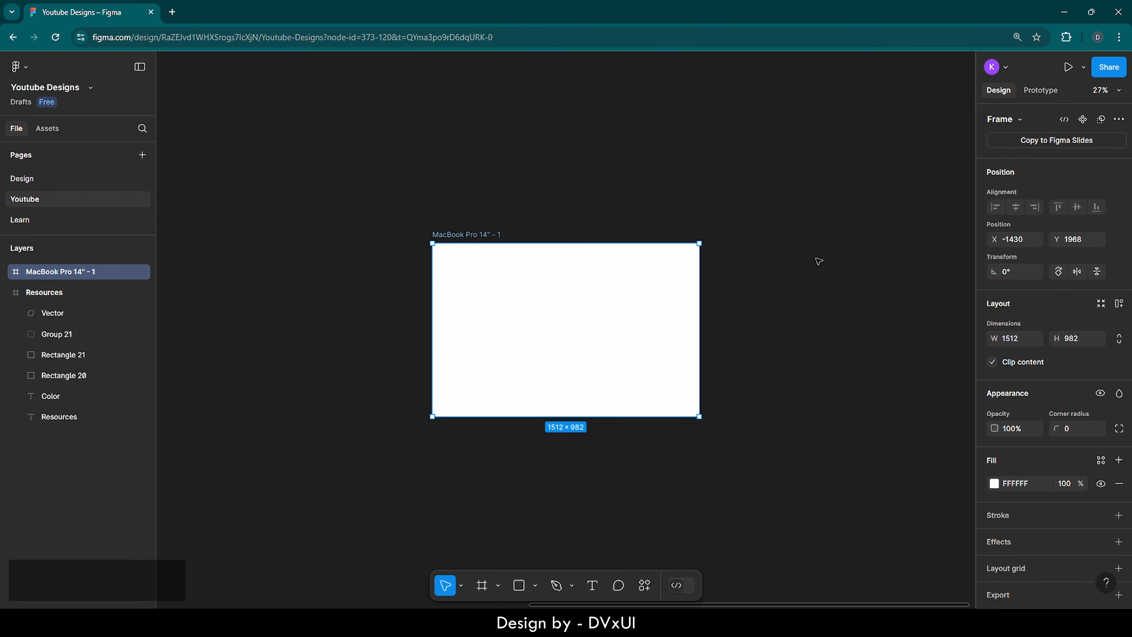
pyautogui.click(649, 198)
pyautogui.click(581, 295)
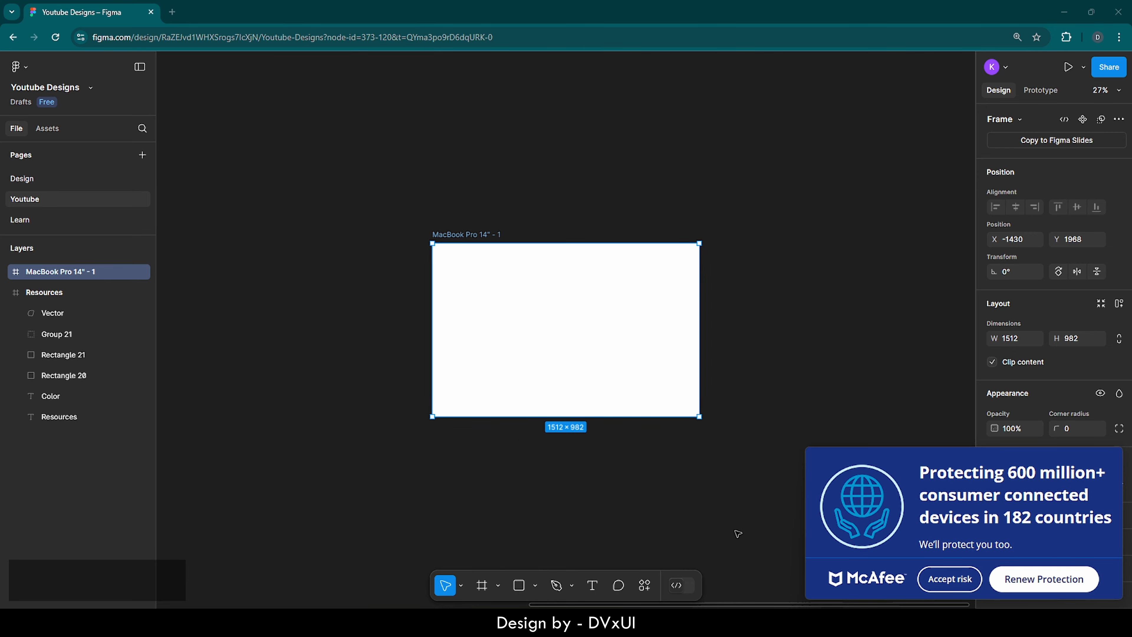
pyautogui.click(950, 578)
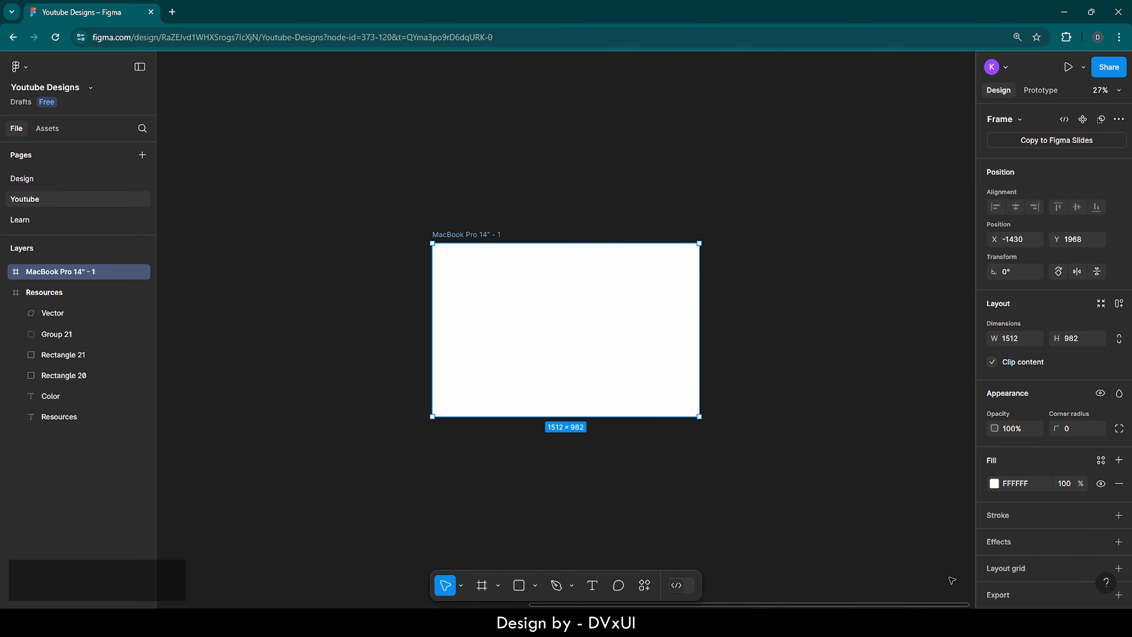
# Step: Set the corner radius of the MacBook Pro 14" frame to 24
pyautogui.click(541, 185)
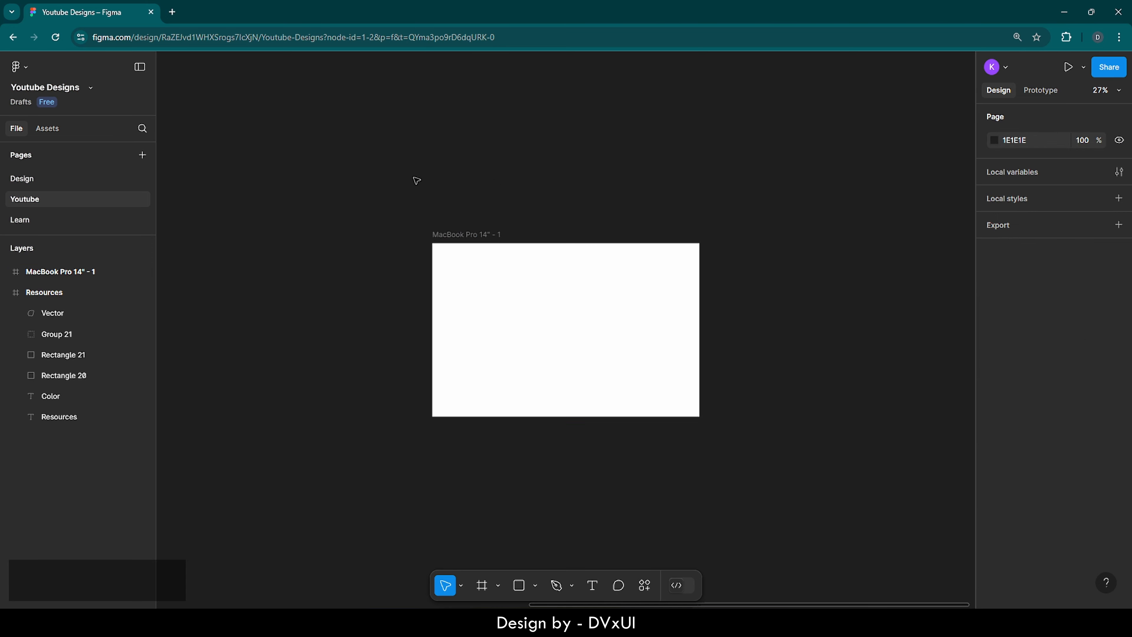
pyautogui.click(465, 253)
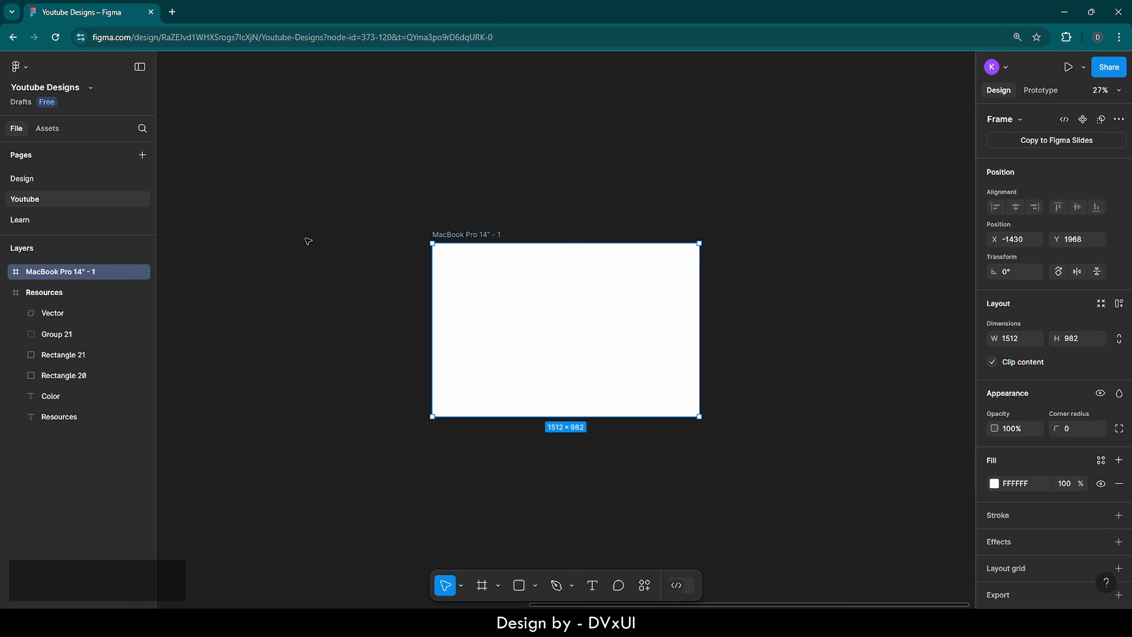
pyautogui.doubleClick(16, 272)
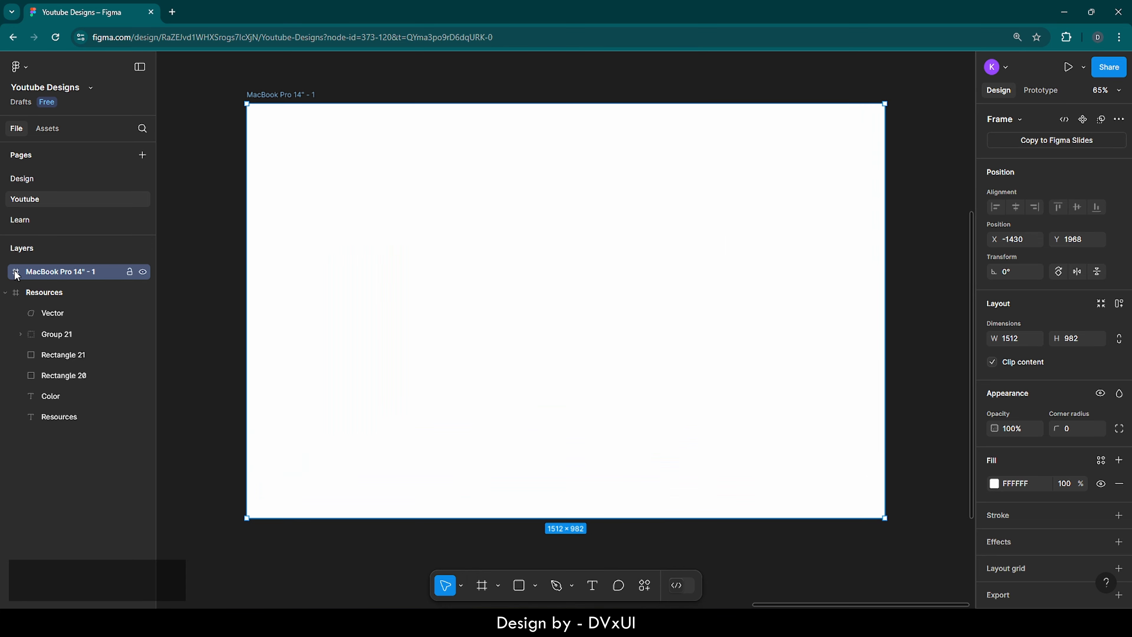
pyautogui.click(204, 195)
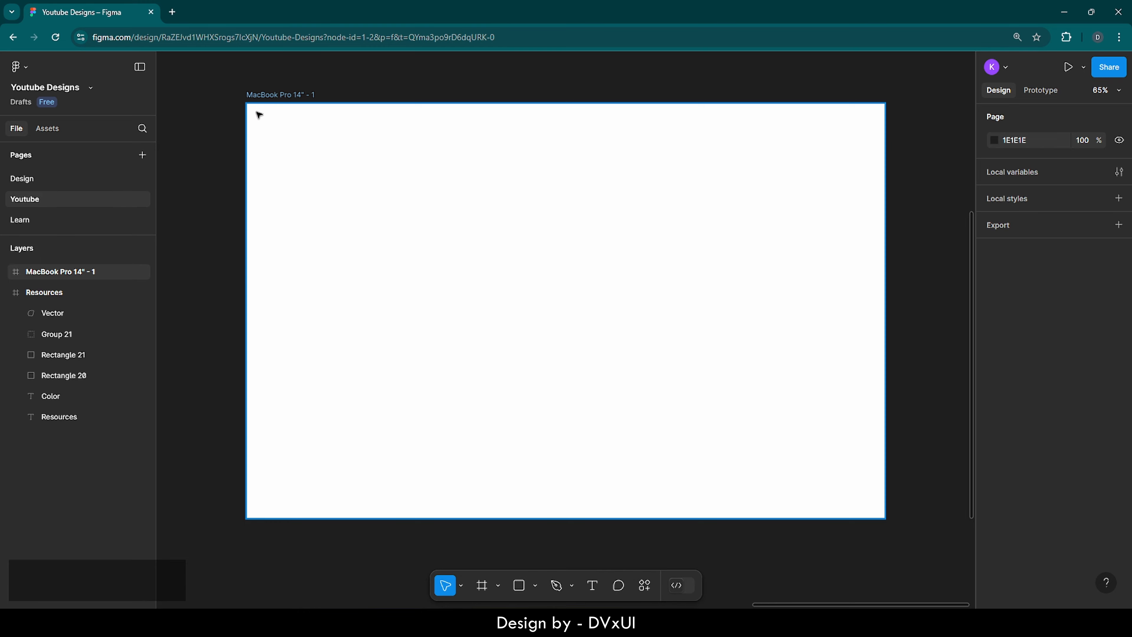
pyautogui.click(310, 145)
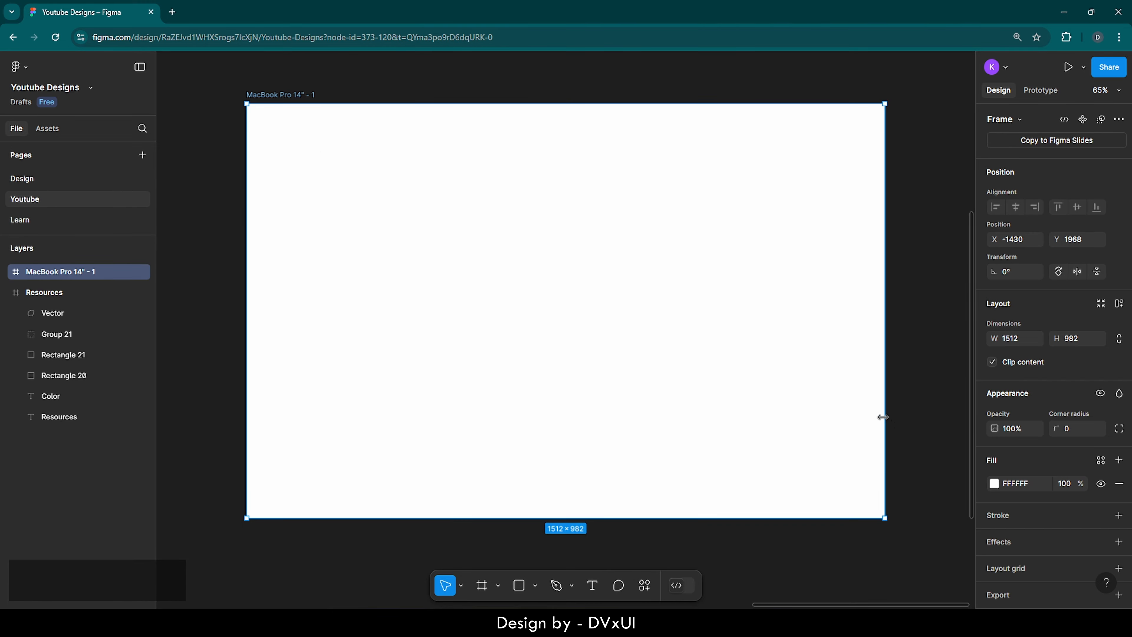
pyautogui.click(1075, 432)
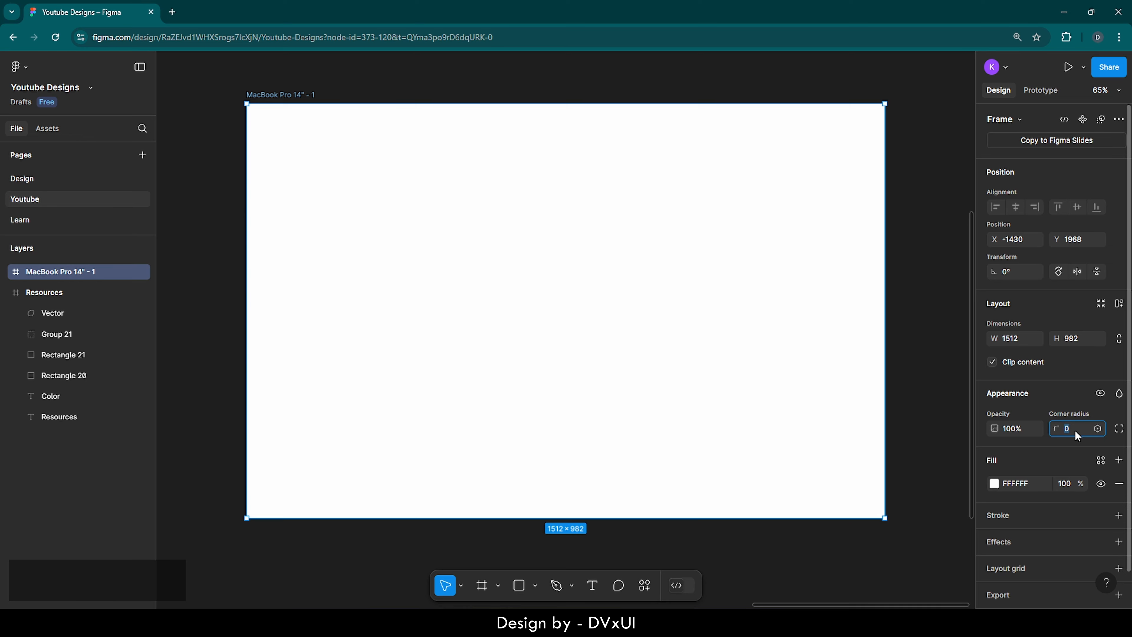
pyautogui.press('BackSpace')
pyautogui.write('24')
pyautogui.press('Return')
pyautogui.click(942, 292)
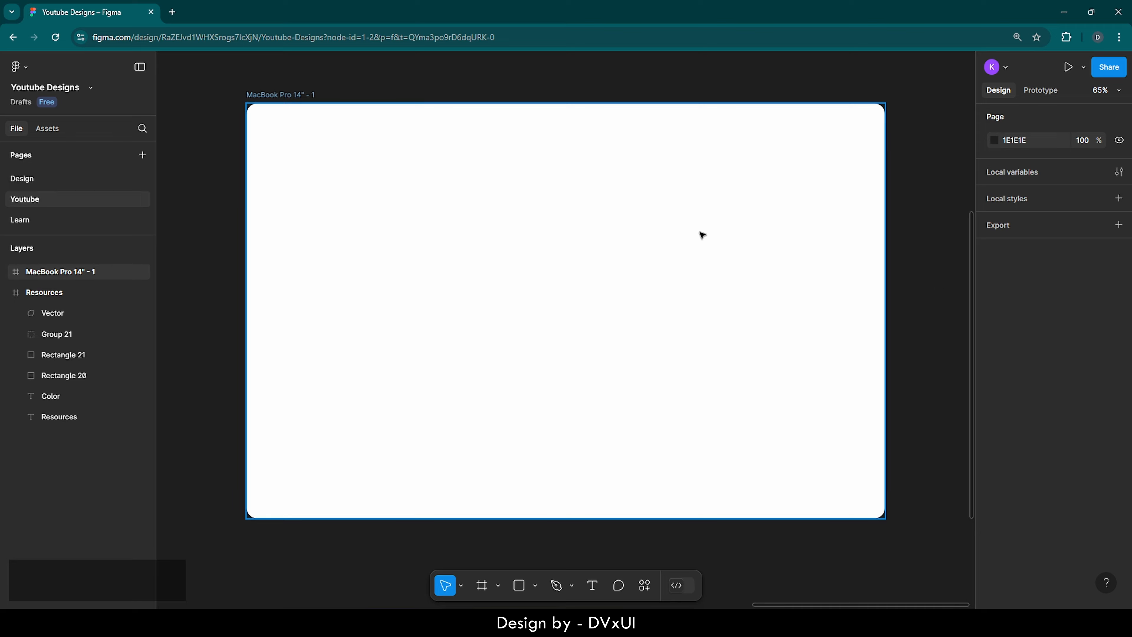
# Step: Add a layout grid to the MacBook Pro 14" frame and switch its type to Columns
pyautogui.click(687, 233)
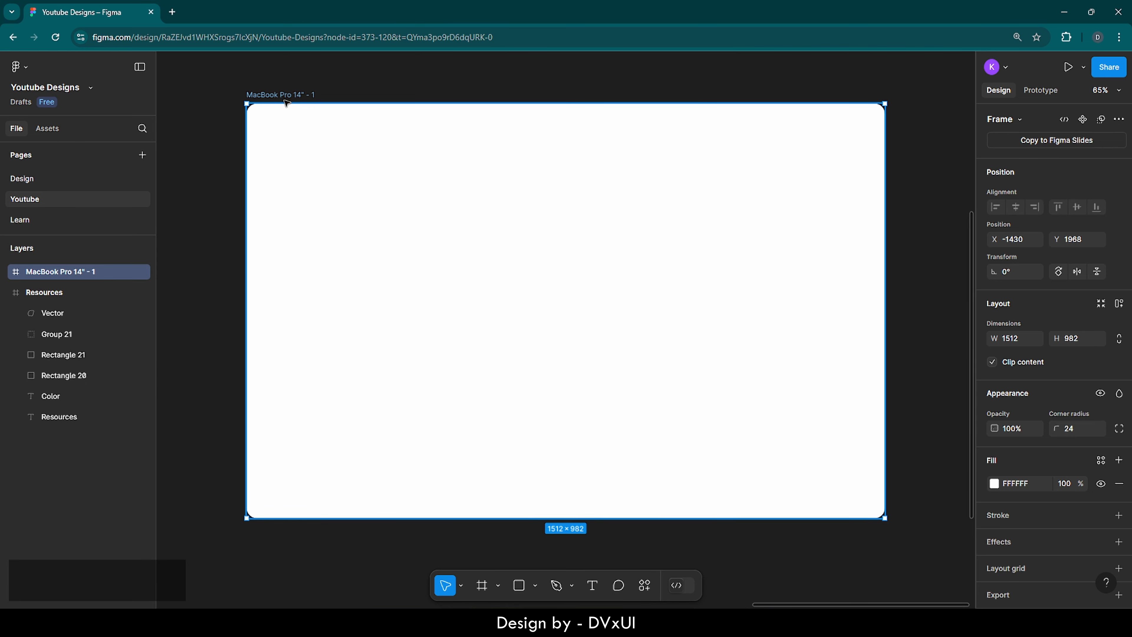
pyautogui.scroll(-1, 1029, 454)
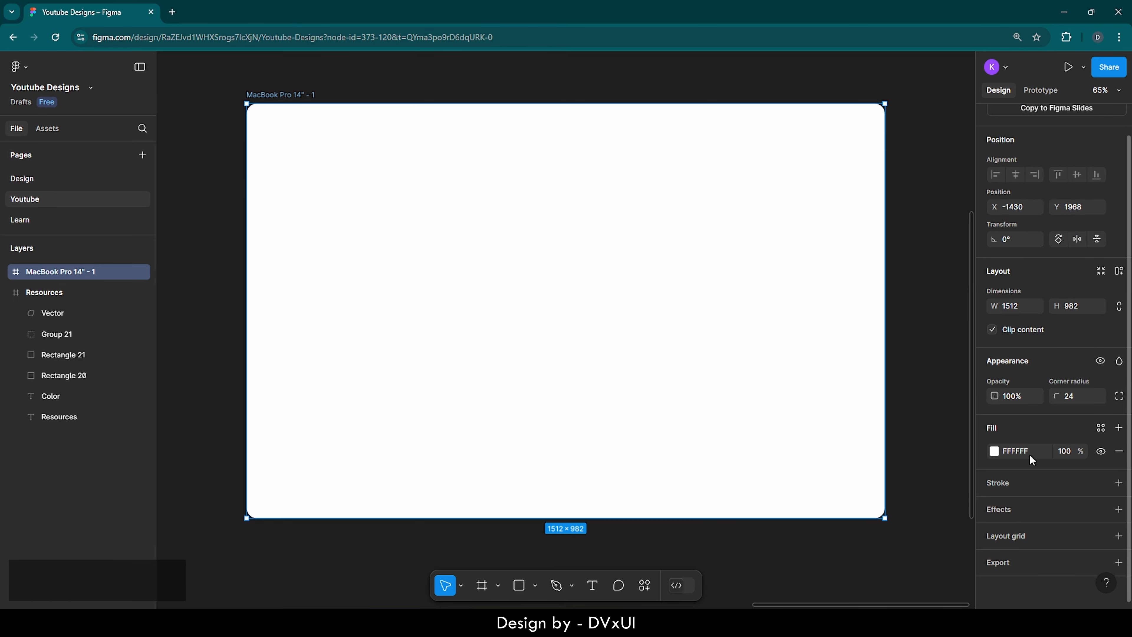
pyautogui.click(1015, 538)
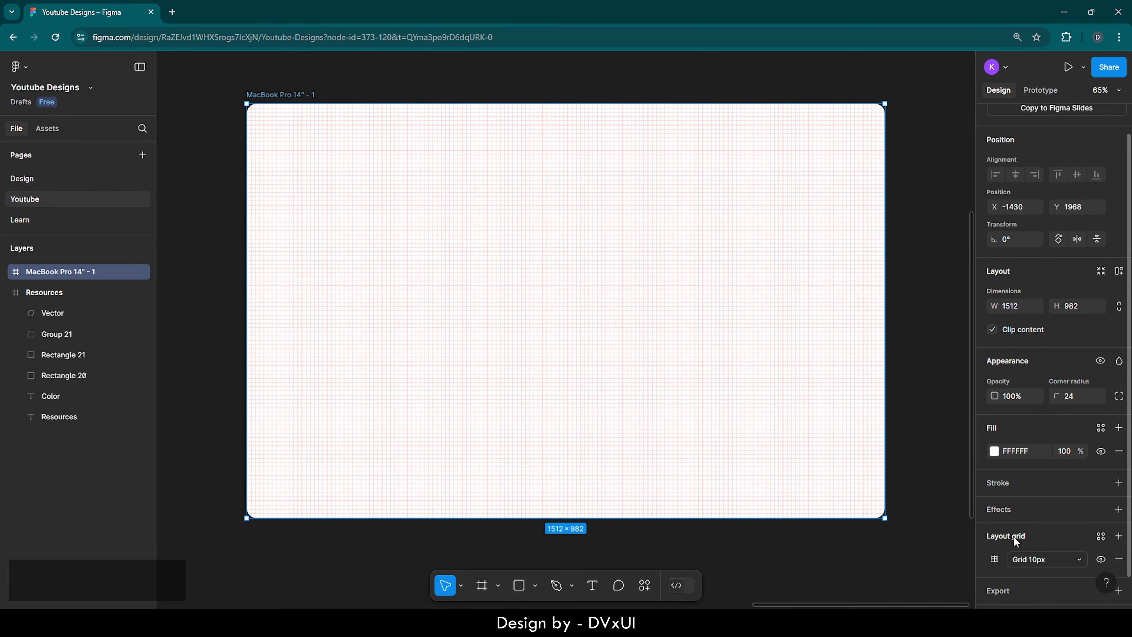
pyautogui.click(995, 561)
pyautogui.click(873, 537)
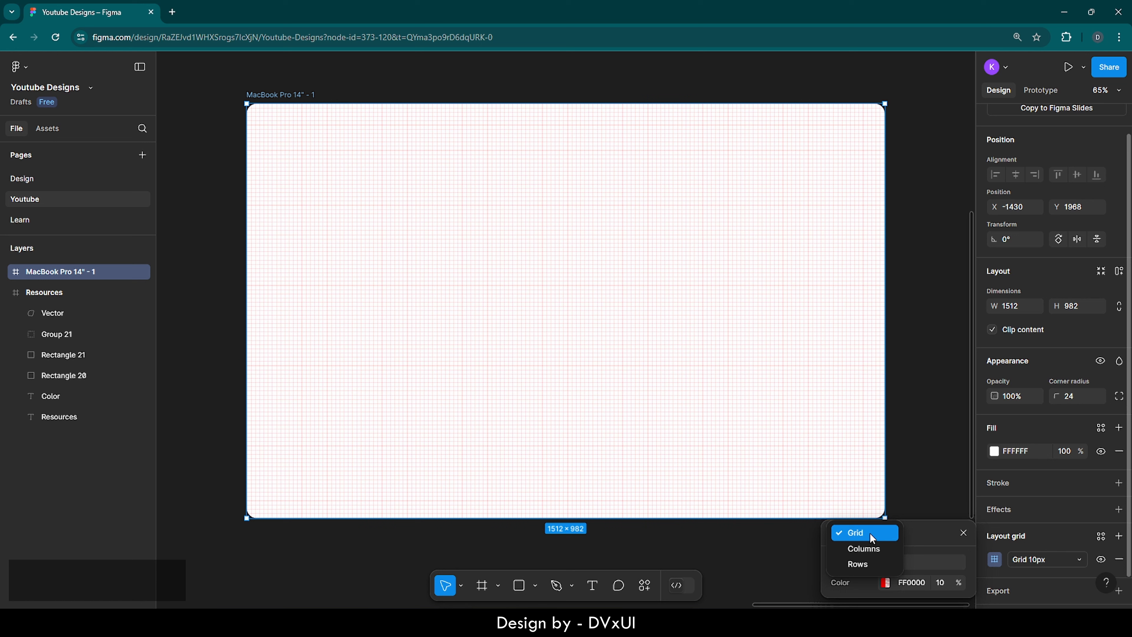
pyautogui.click(867, 549)
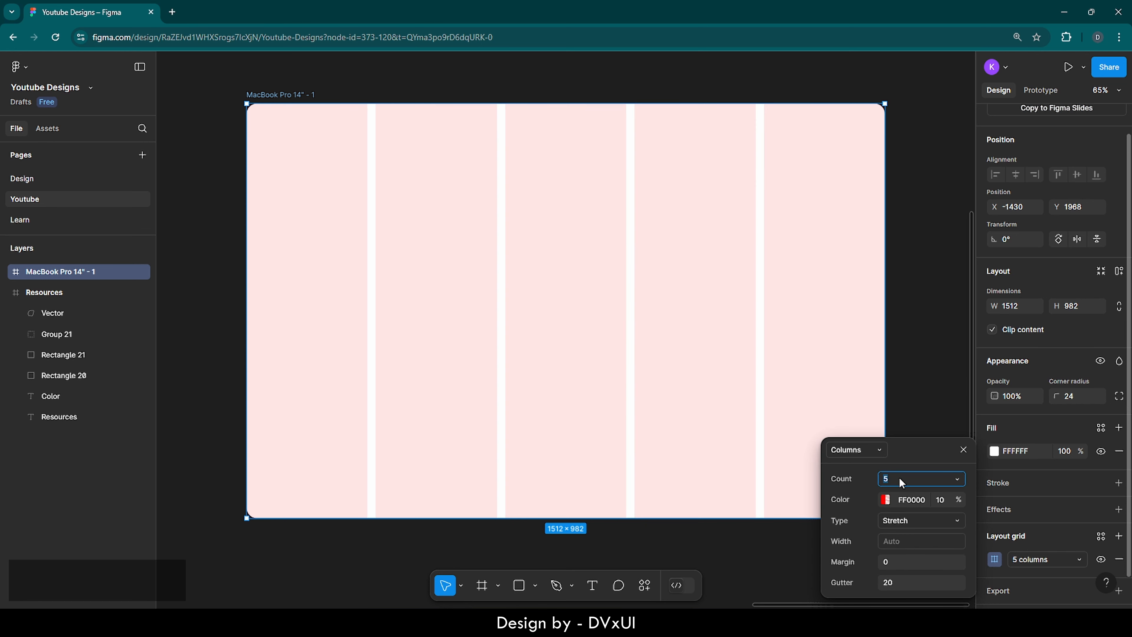
# Step: Set the frame's column grid to a count of 12 with a margin of 100
pyautogui.press('BackSpace')
pyautogui.write('12')
pyautogui.press('Return')
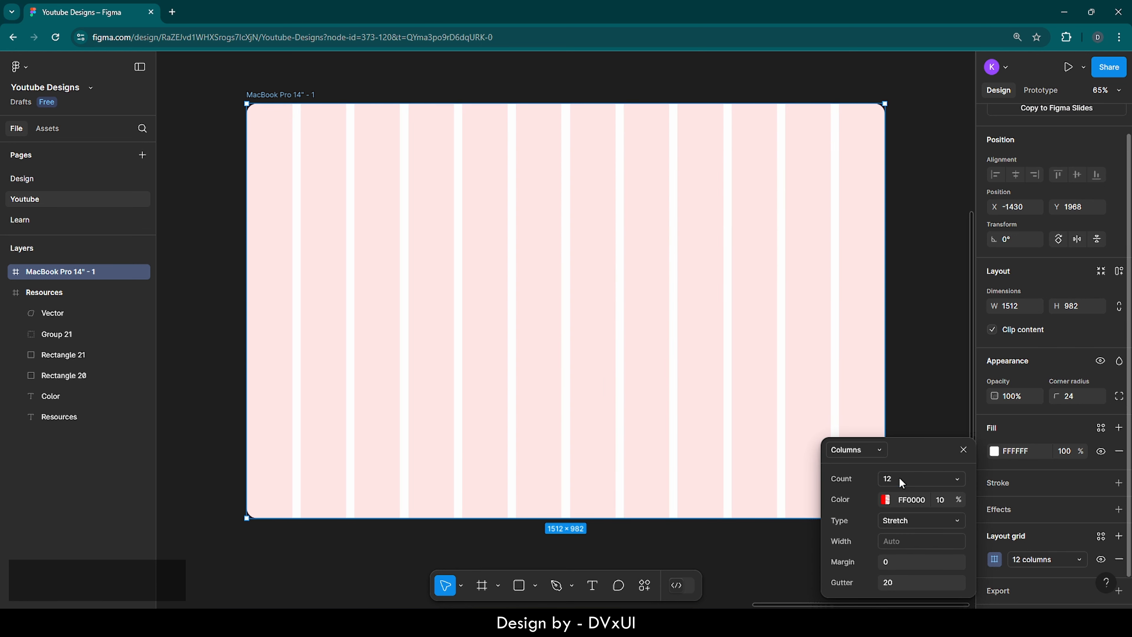
pyautogui.click(890, 563)
pyautogui.write('100')
pyautogui.press('Return')
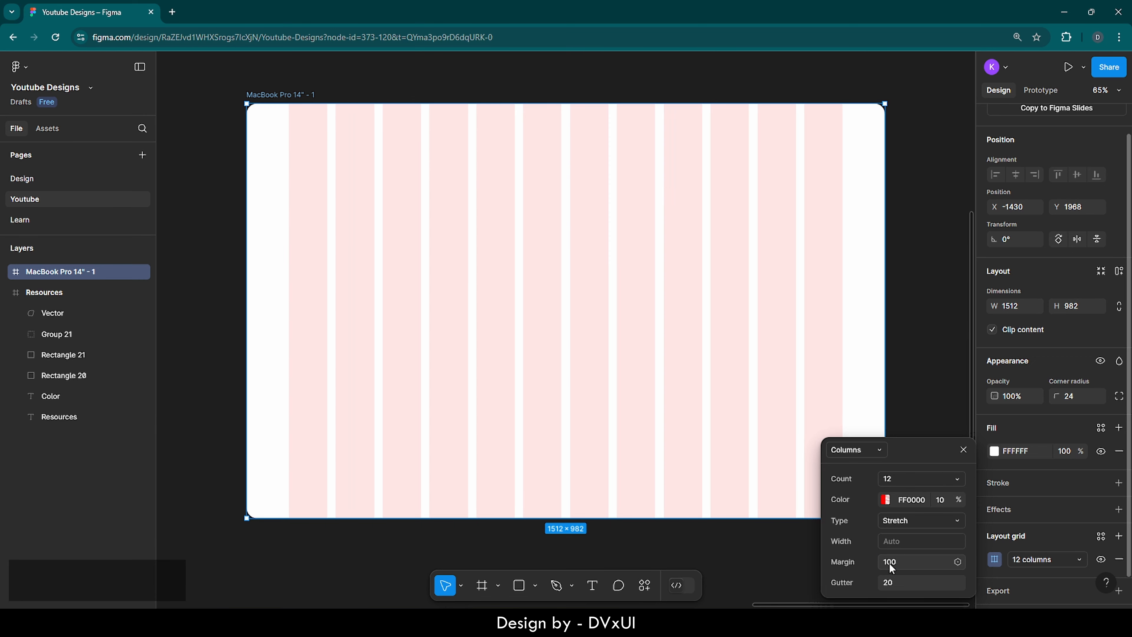
pyautogui.click(922, 399)
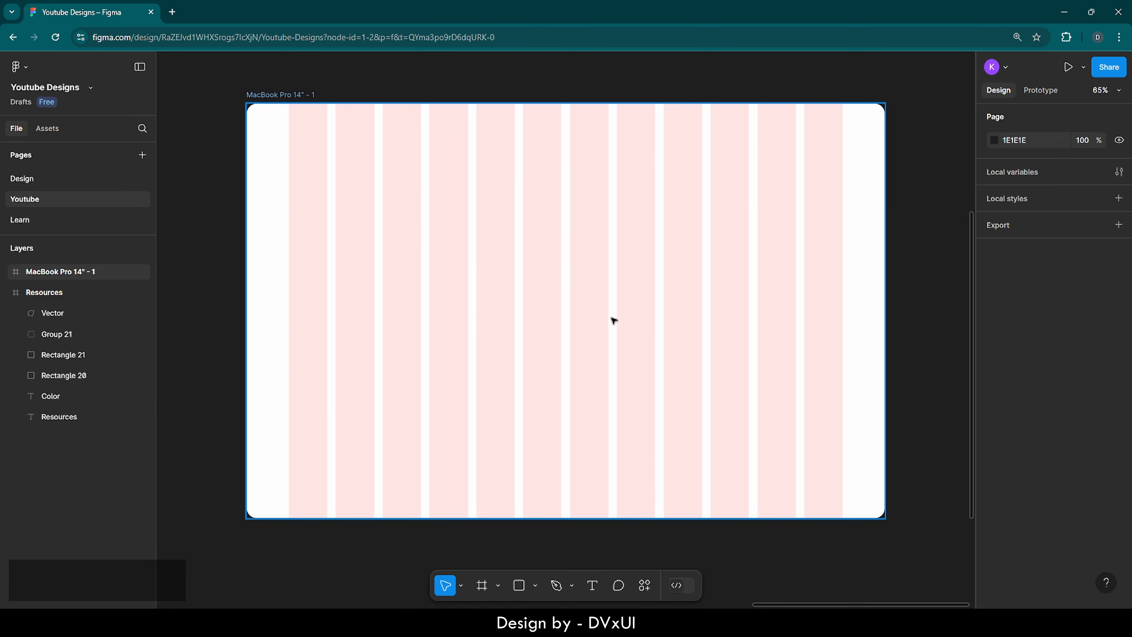
# Step: Add the text "deskcom" in the upper-left part of the MacBook Pro 14" frame
pyautogui.click(582, 282)
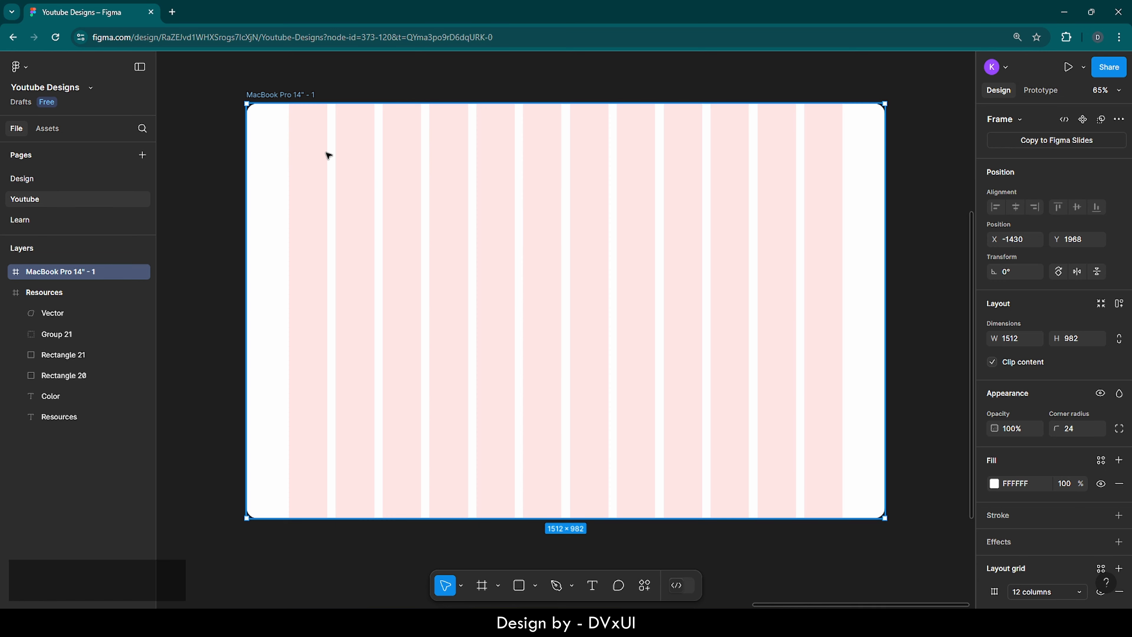
pyautogui.press('t')
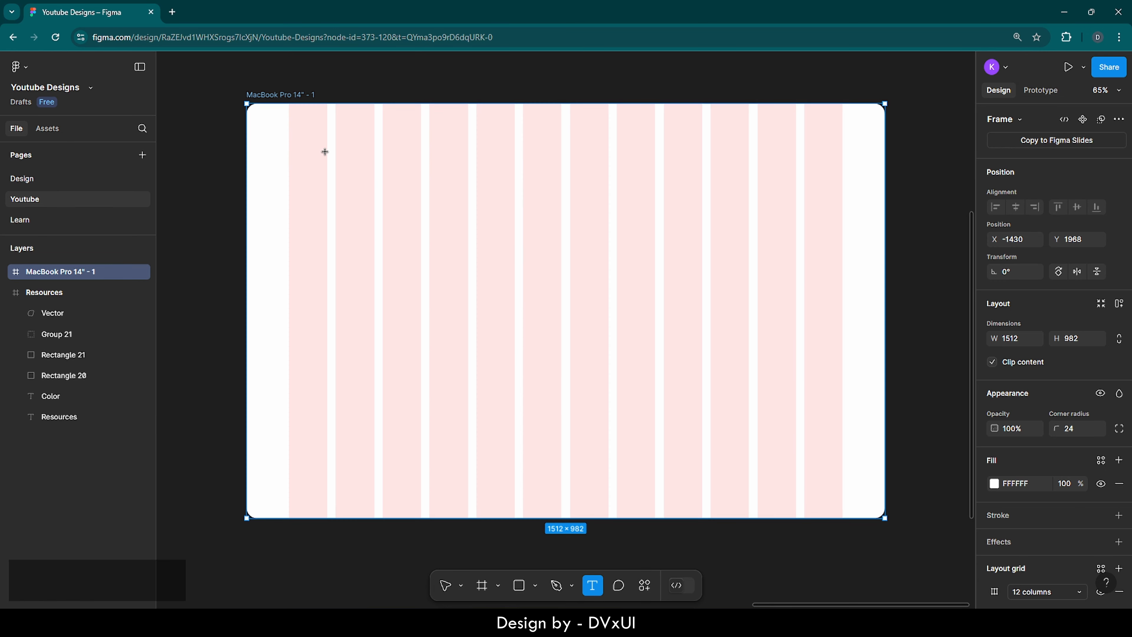
pyautogui.click(344, 225)
pyautogui.write('desk')
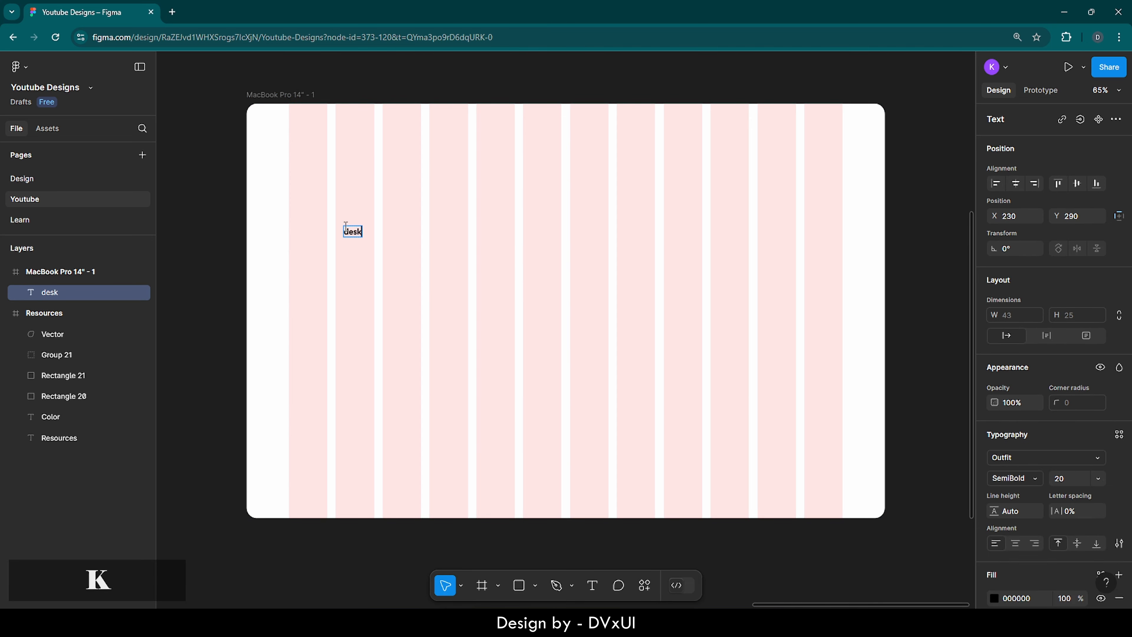
pyautogui.write('com')
pyautogui.click(361, 230)
pyautogui.write('.')
pyautogui.press('BackSpace')
# Step: Set the font size of the "deskcom" text to 32
pyautogui.doubleClick(352, 233)
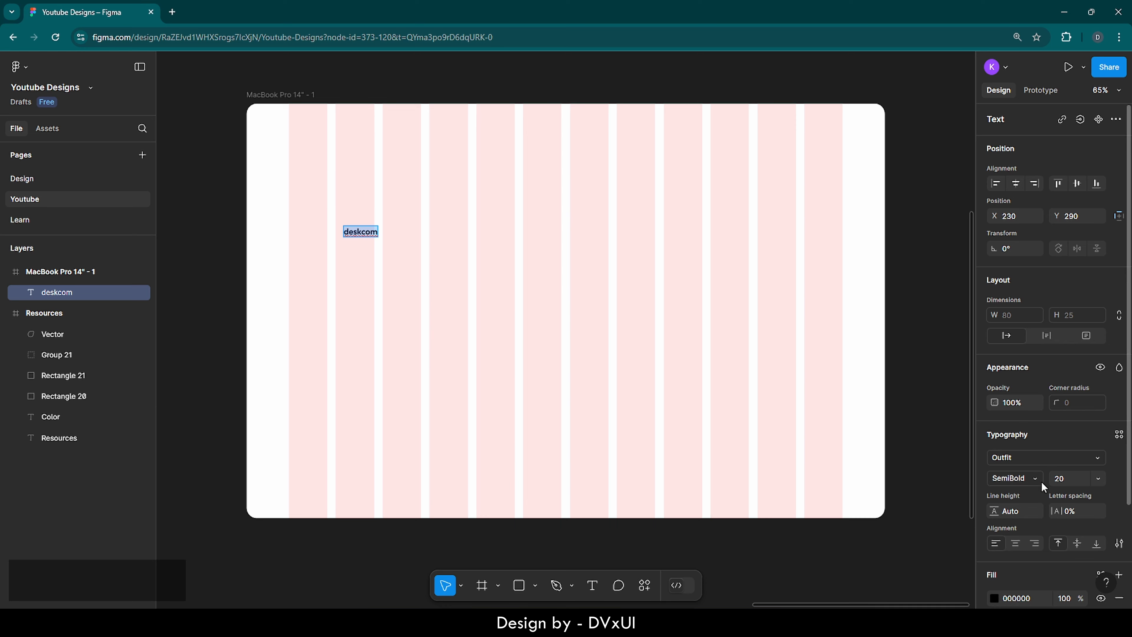
pyautogui.scroll(-1, 1071, 479)
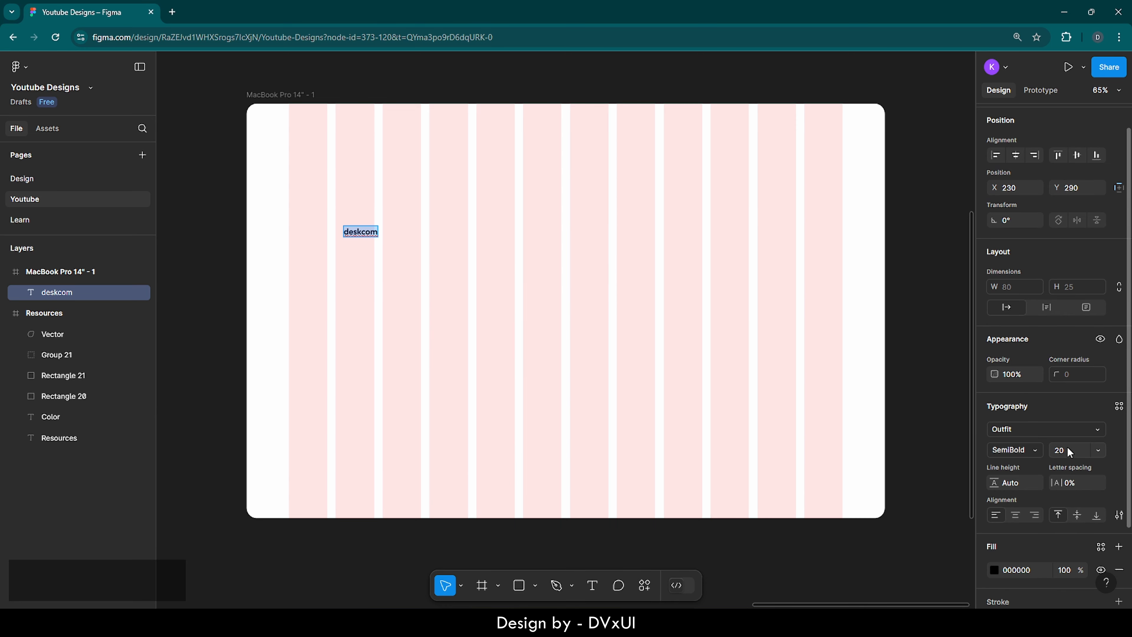
pyautogui.press('BackSpace')
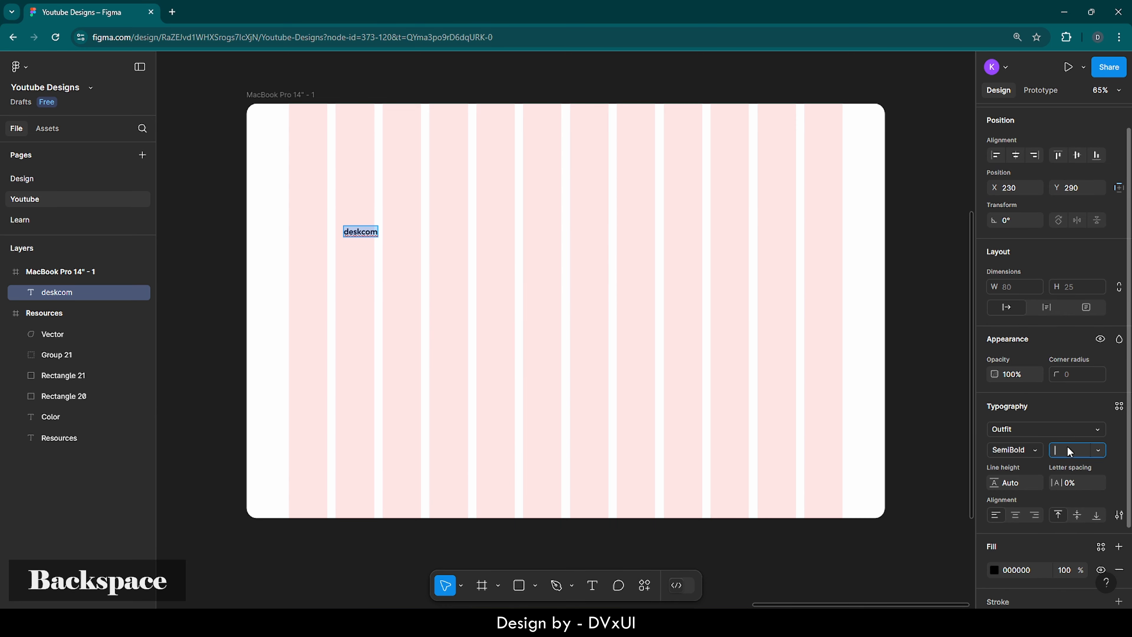
pyautogui.write('32')
pyautogui.press('Return')
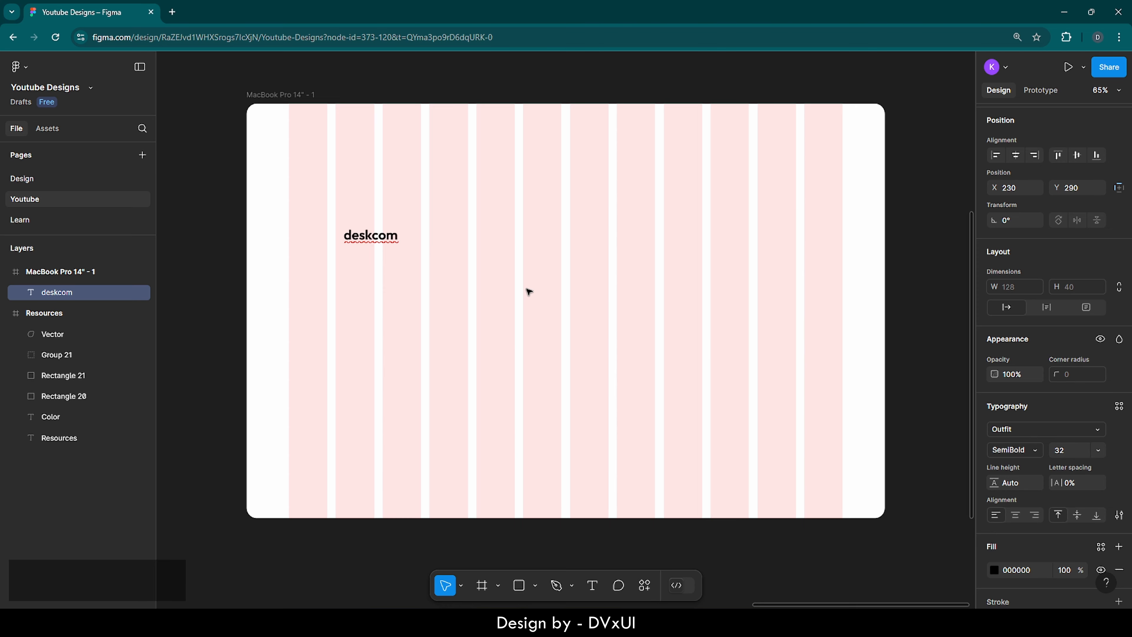
pyautogui.doubleClick(386, 235)
pyautogui.click(442, 238)
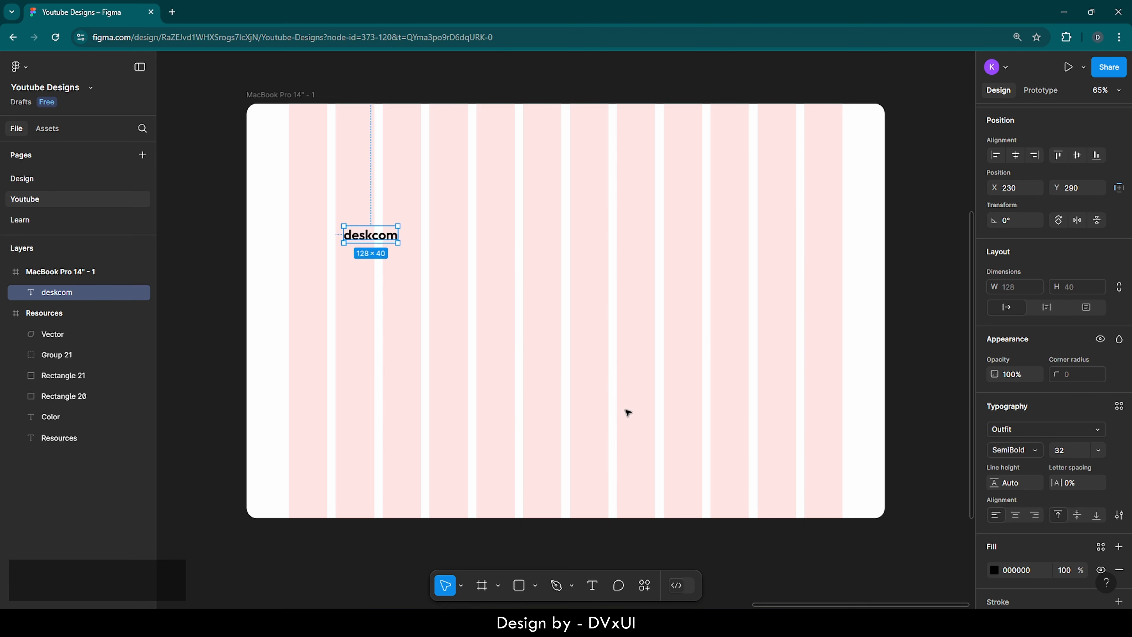
# Step: Set the fill colour of the "deskcom" text to 1B1B1B
pyautogui.click(1027, 571)
pyautogui.write('1B1B1B')
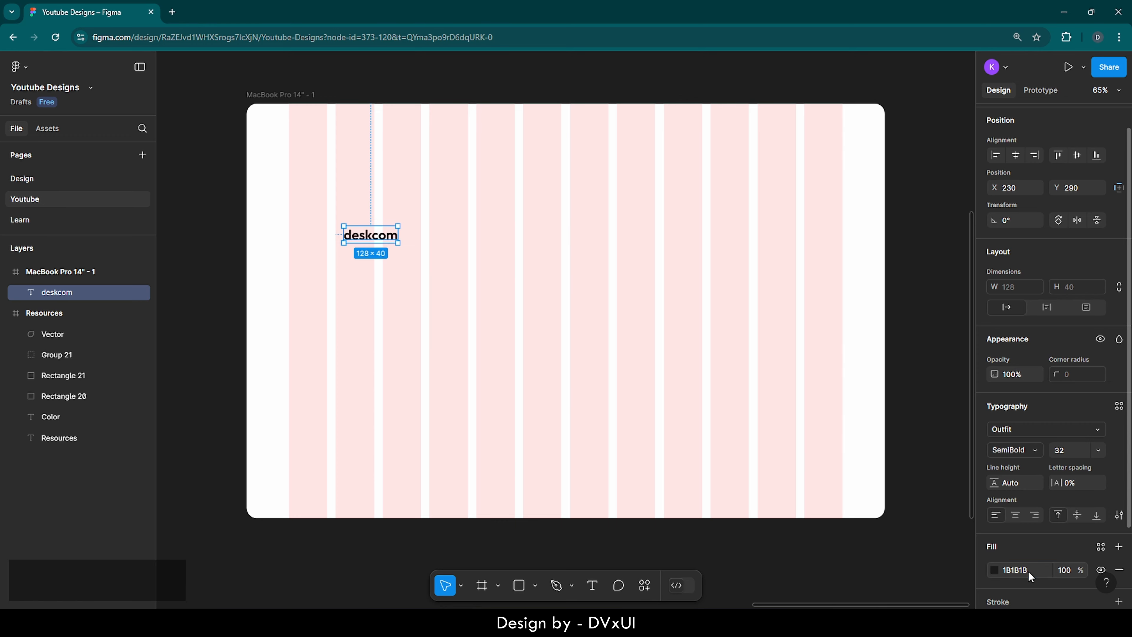
pyautogui.press('Return')
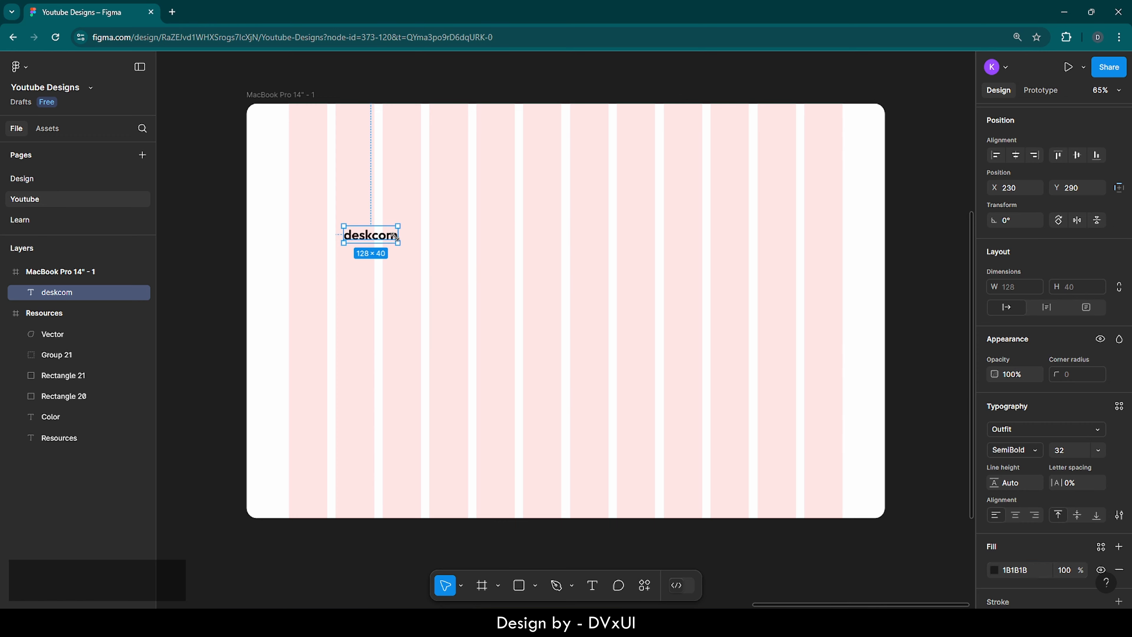
# Step: Recolour only the letters "desk" in the logo to orange EA6917 and move the logo to about X 41, Y 38 in the frame
pyautogui.doubleClick(373, 234)
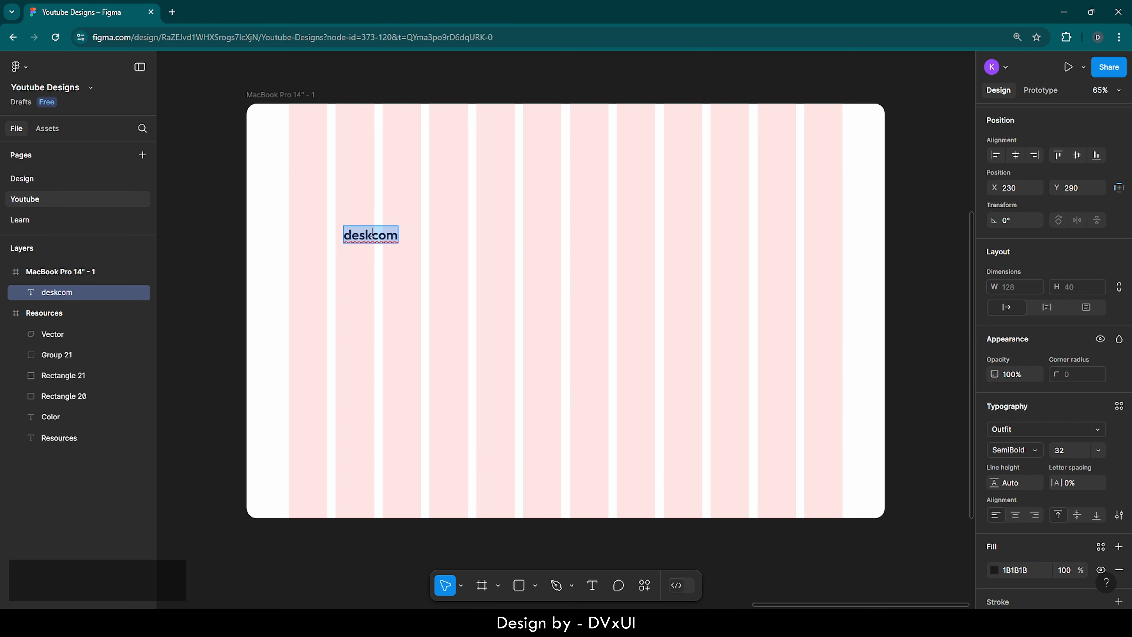
pyautogui.click(373, 235)
pyautogui.moveTo(373, 236); pyautogui.dragTo(344, 237)
pyautogui.click(993, 569)
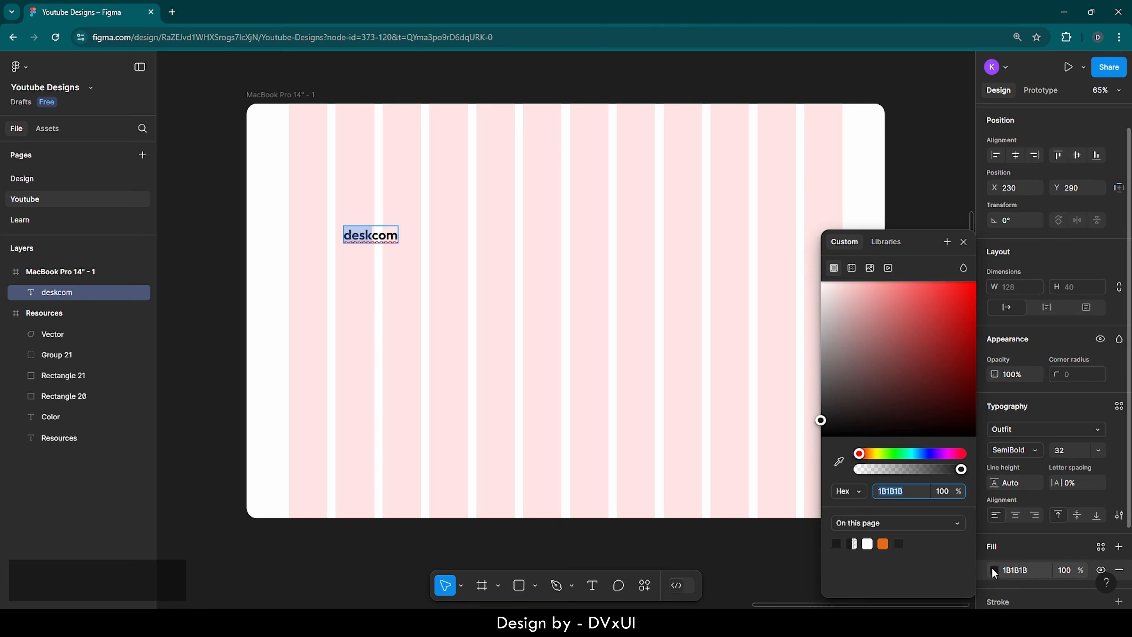
pyautogui.click(883, 543)
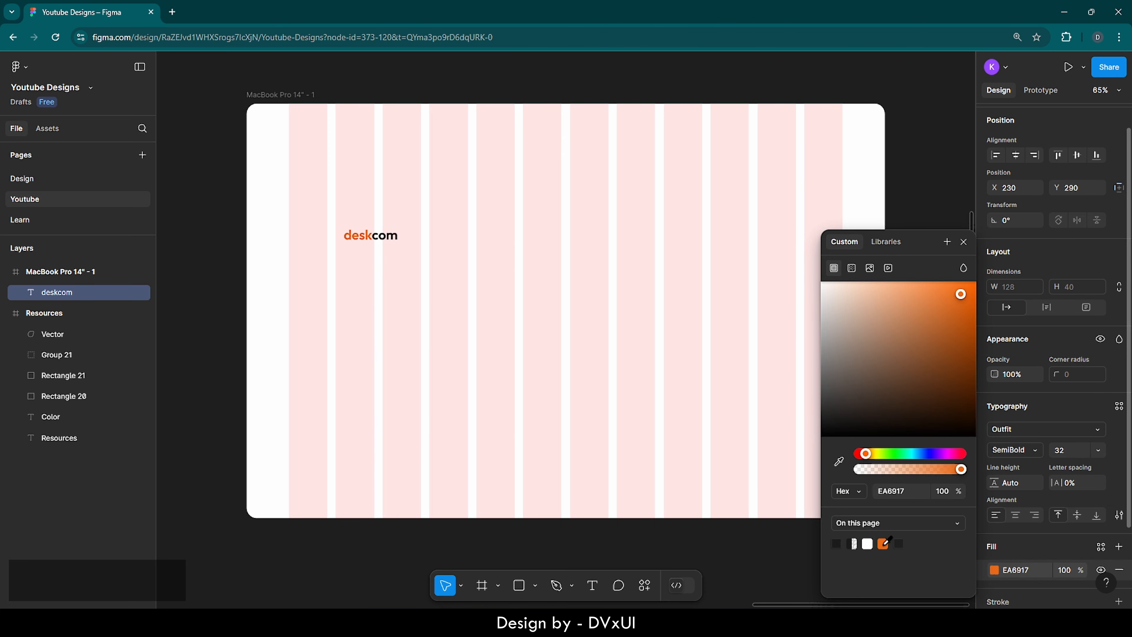
pyautogui.press('Escape')
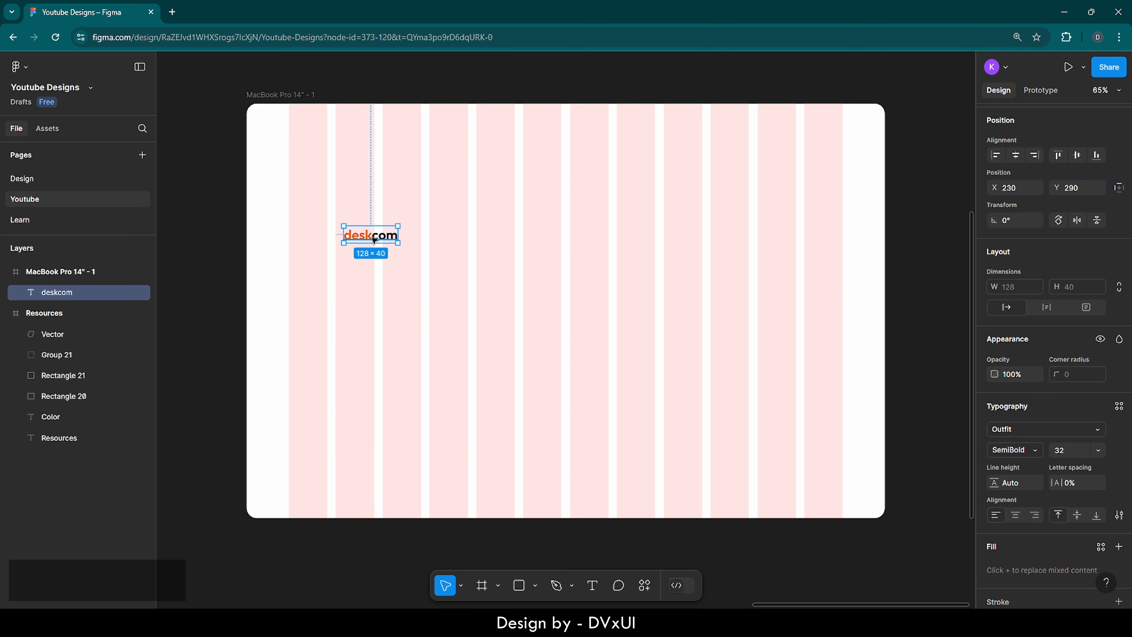
pyautogui.moveTo(373, 240); pyautogui.dragTo(294, 134)
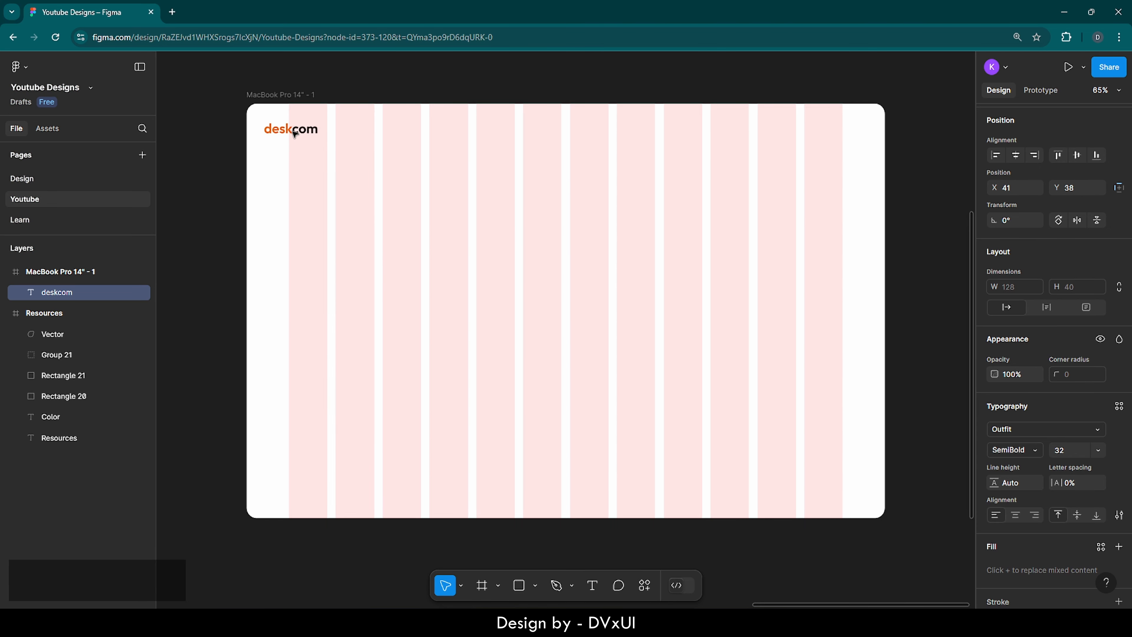
pyautogui.click(562, 366)
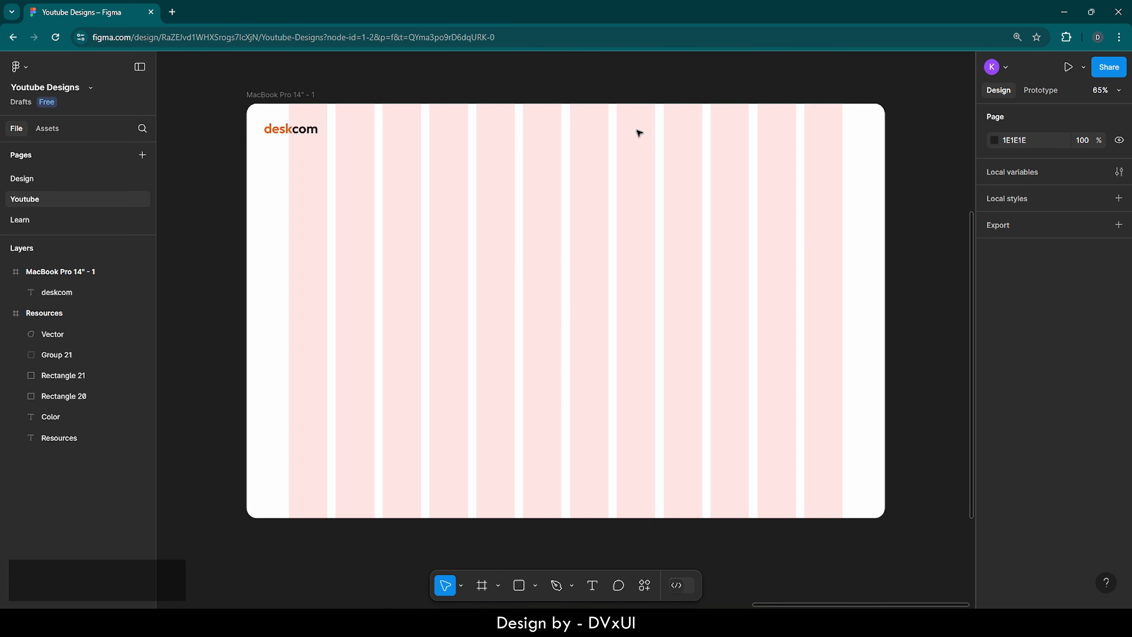
# Step: Add the text "Home" to the MacBook Pro 14" frame at about X 402, Y 223
pyautogui.press('t')
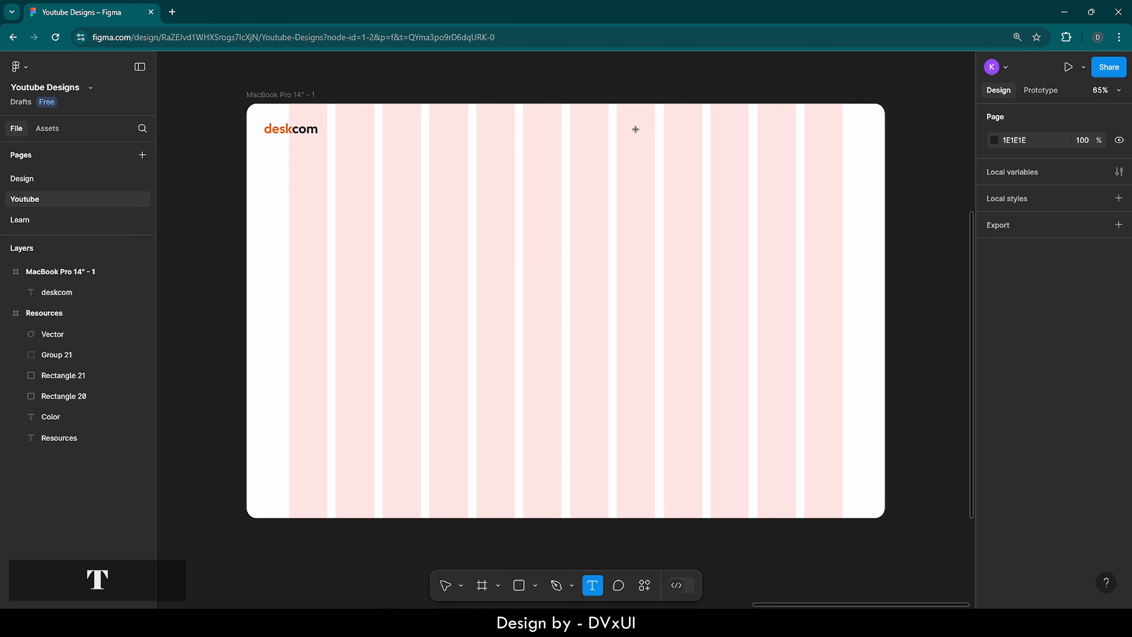
pyautogui.click(416, 197)
pyautogui.write('Hoe')
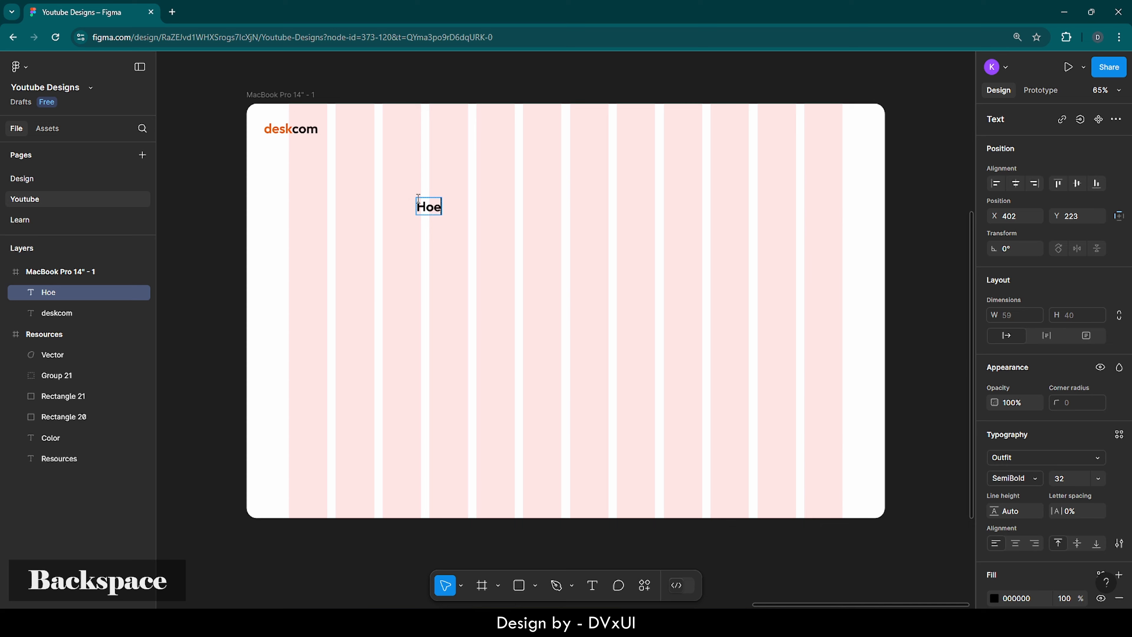
pyautogui.press('BackSpace')
pyautogui.write('me')
pyautogui.press('Escape')
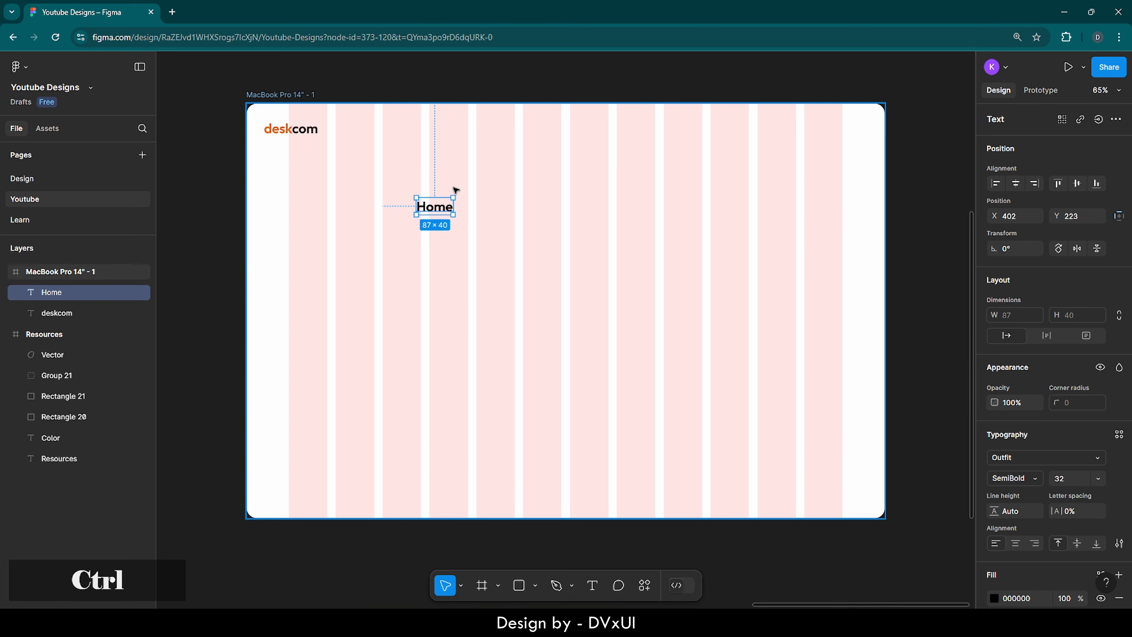
# Step: Place a copy of the "Home" text beside it at about X 549 and change its wording to "All Products"
pyautogui.hotkey('ctrl', 'v')
pyautogui.moveTo(438, 212); pyautogui.dragTo(500, 212)
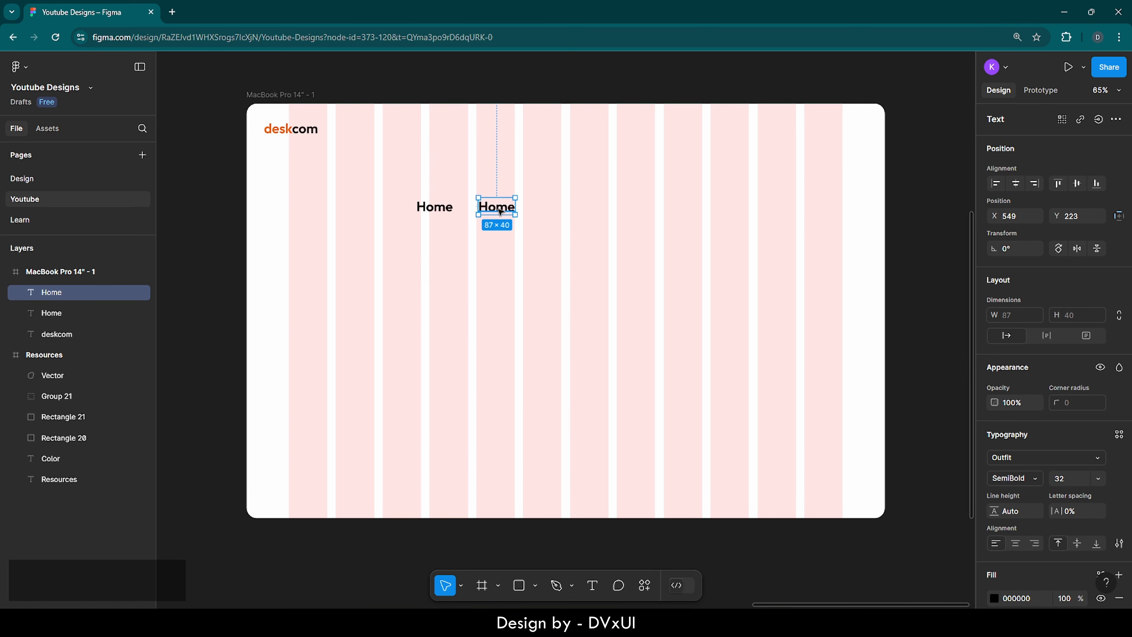
pyautogui.doubleClick(499, 212)
pyautogui.write('All')
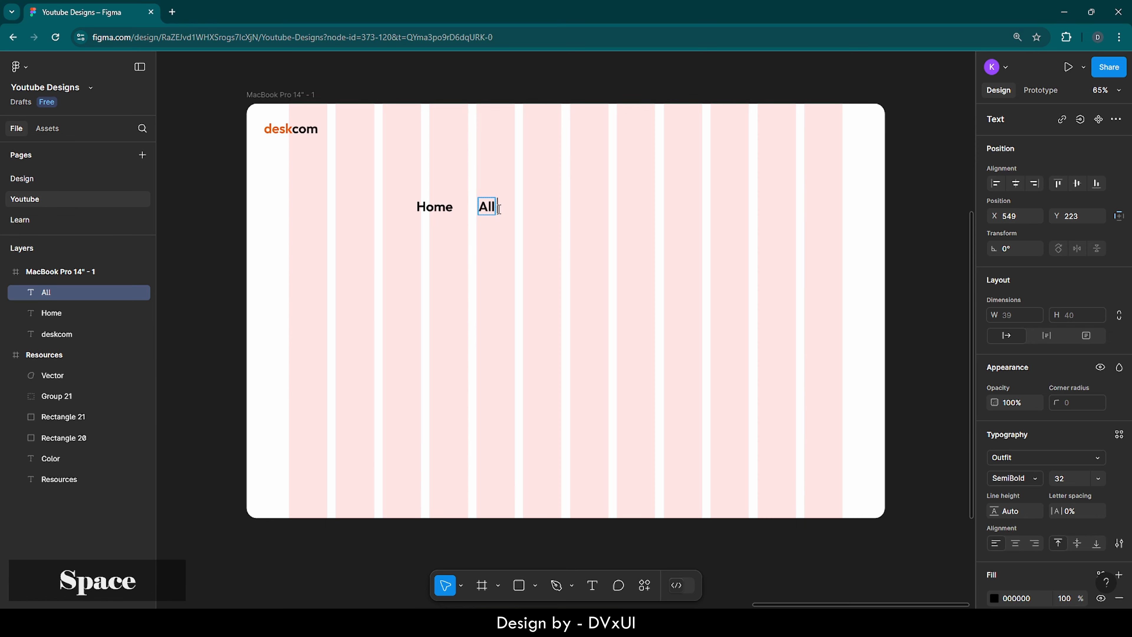
pyautogui.write(' Prioducts')
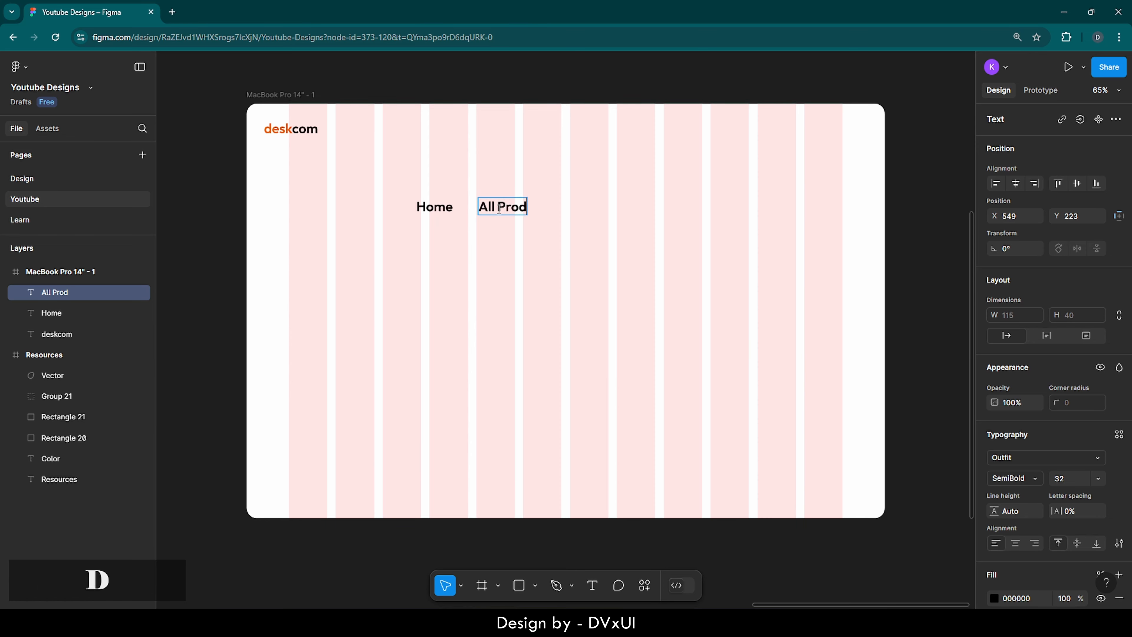
pyautogui.press('Escape')
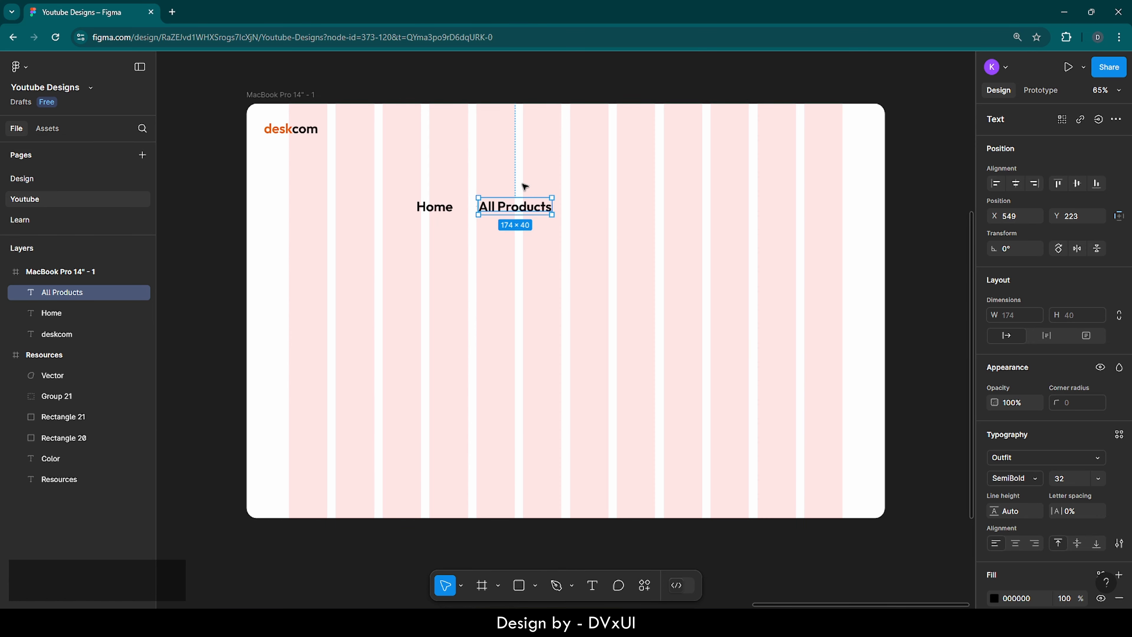
# Step: Place a copy of the "All Products" text beside it at about X 766 and change its wording to "About"
pyautogui.hotkey('ctrl', 'c')
pyautogui.hotkey('ctrl', 'v')
pyautogui.moveTo(526, 214); pyautogui.dragTo(619, 213)
pyautogui.press('Return')
pyautogui.press('BackSpace')
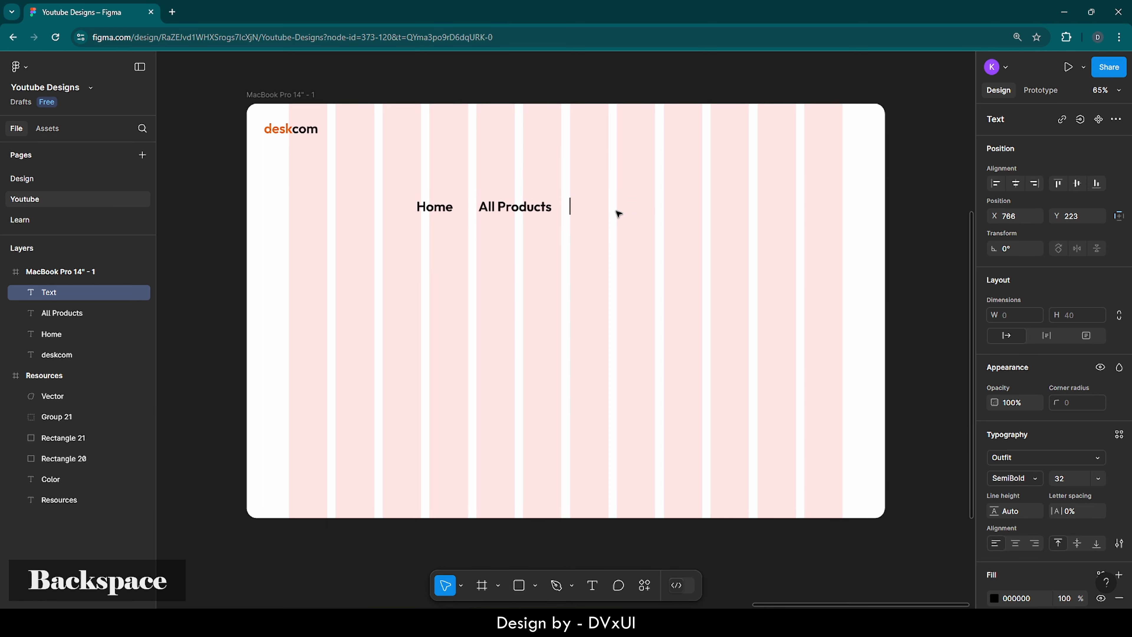
pyautogui.write('About')
pyautogui.press('Escape')
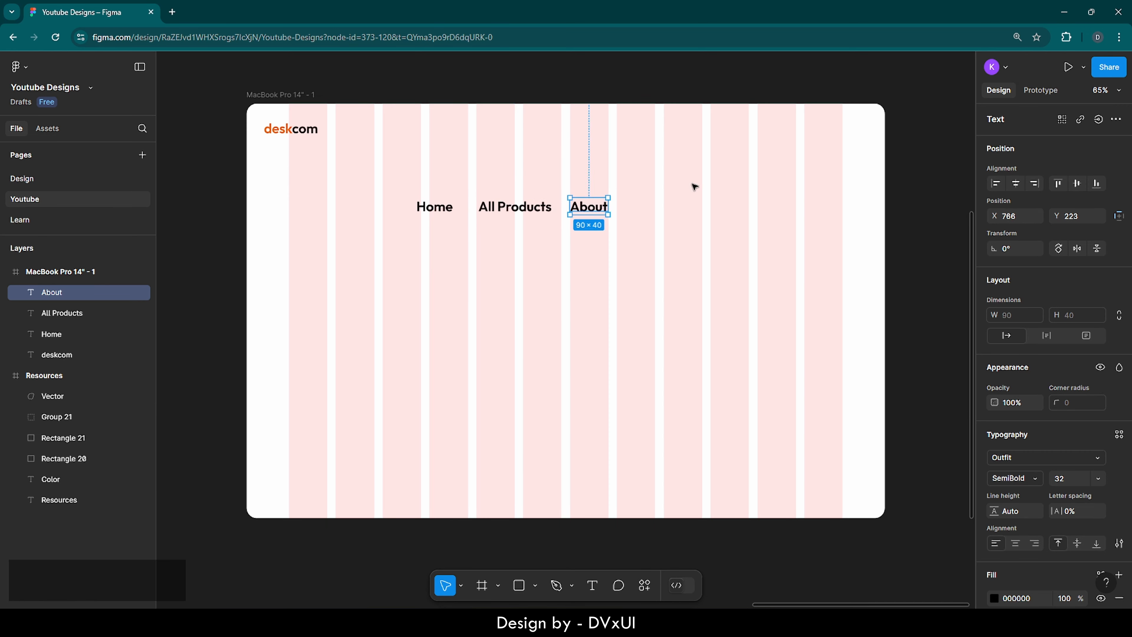
pyautogui.click(695, 186)
# Step: Set the "Home", "All Products" and "About" texts to font size 22 and Medium weight
pyautogui.moveTo(402, 178); pyautogui.dragTo(610, 244)
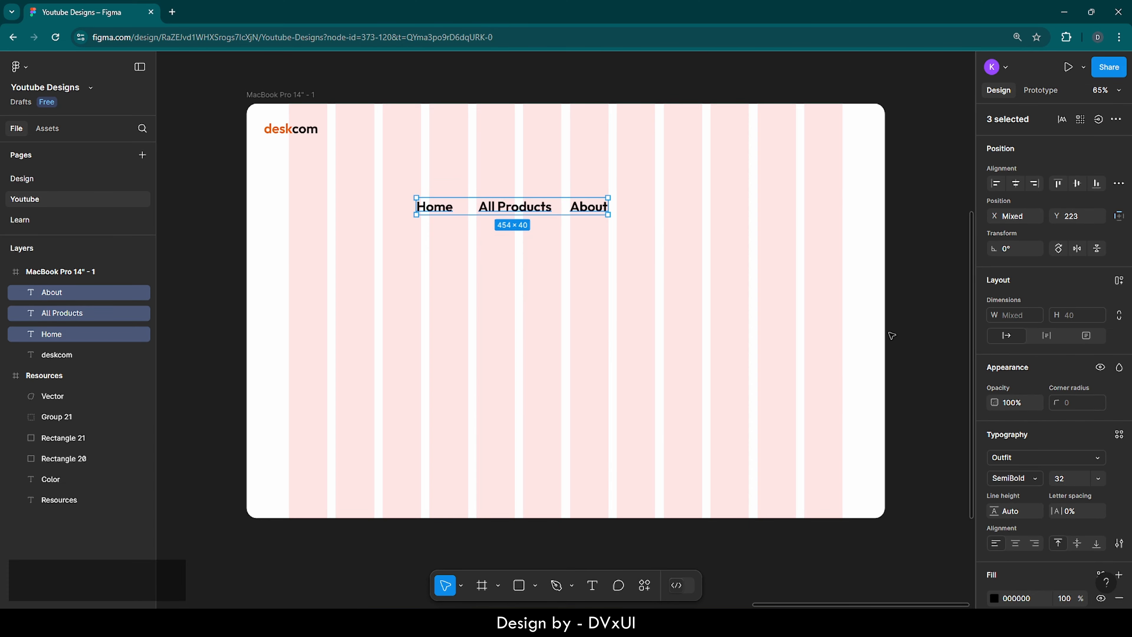
pyautogui.click(1064, 478)
pyautogui.write('22')
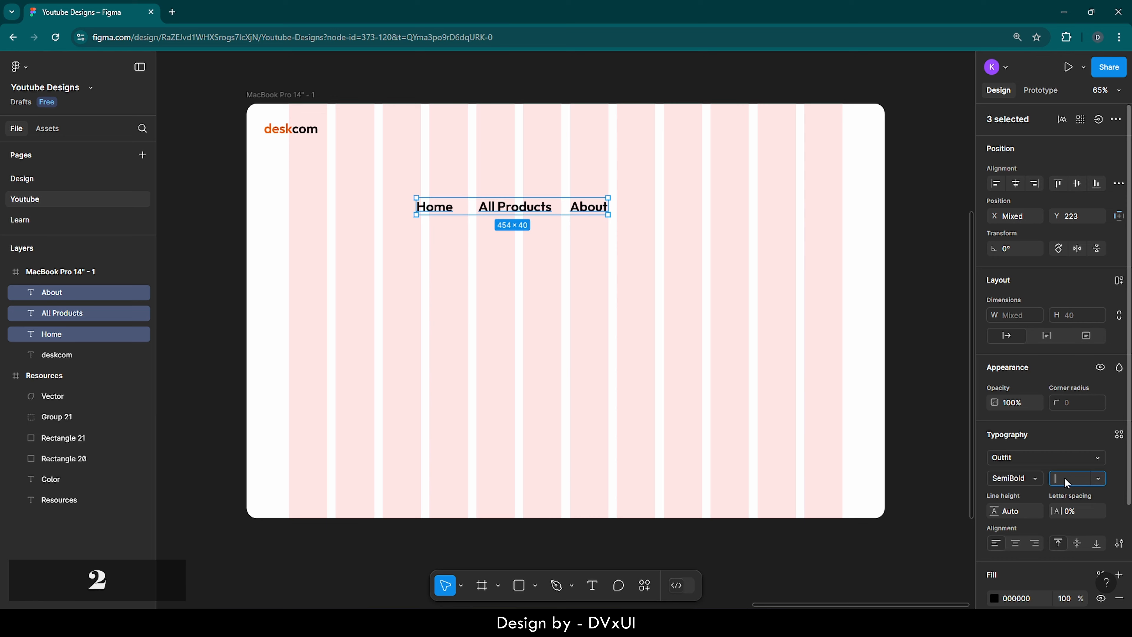
pyautogui.press('Return')
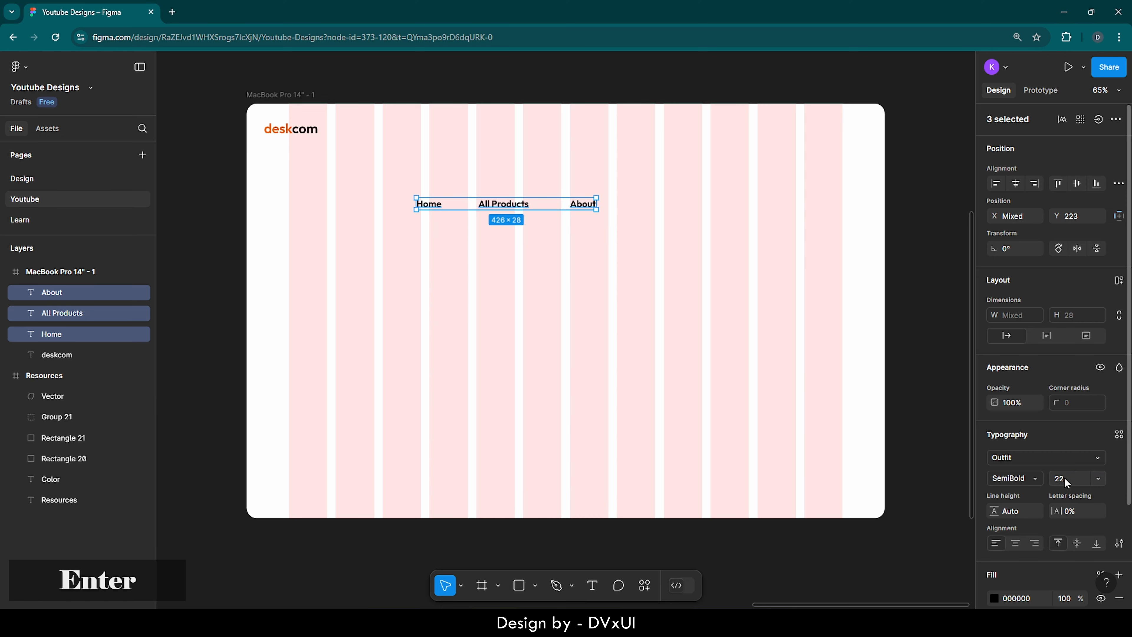
pyautogui.click(1029, 476)
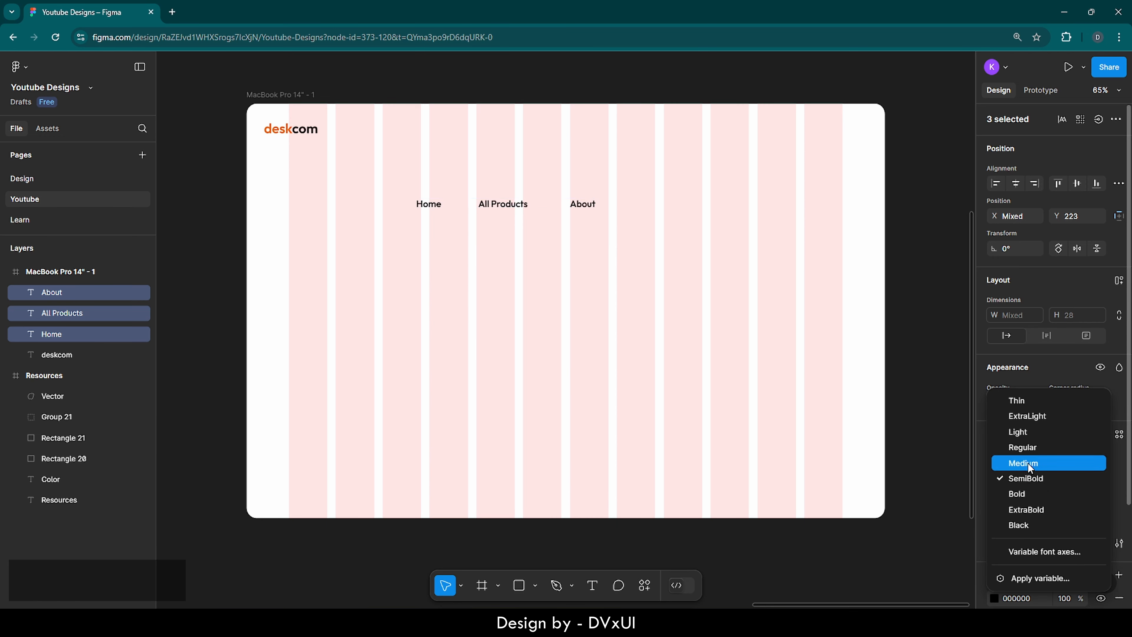
pyautogui.click(1027, 462)
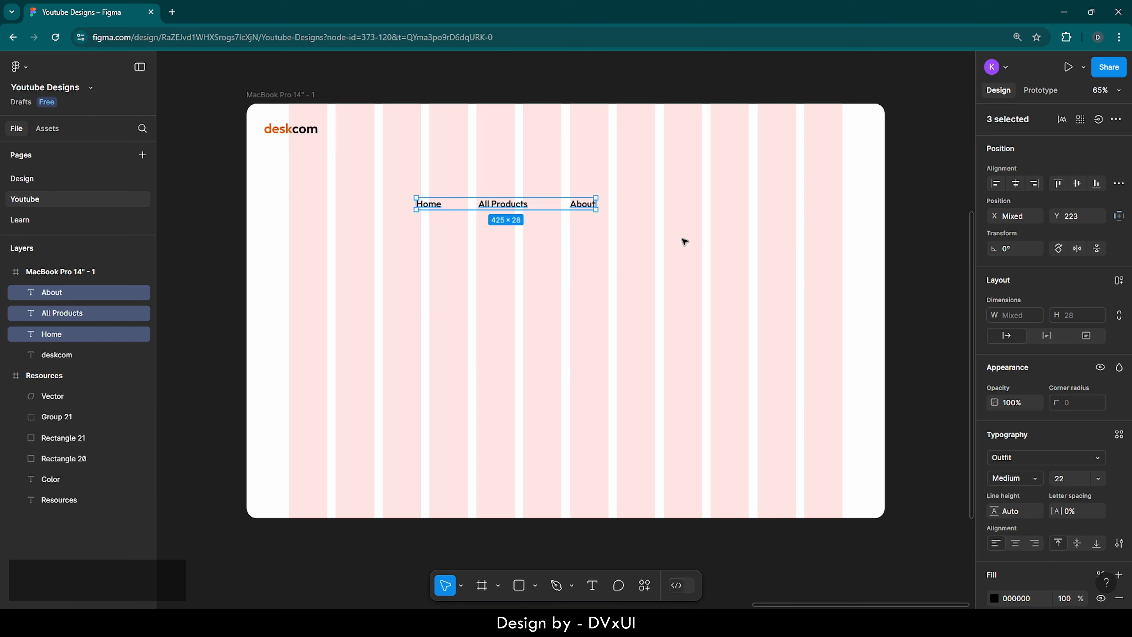
# Step: Combine the three navigation texts in a horizontal auto layout with a gap of 80
pyautogui.rightClick(535, 205)
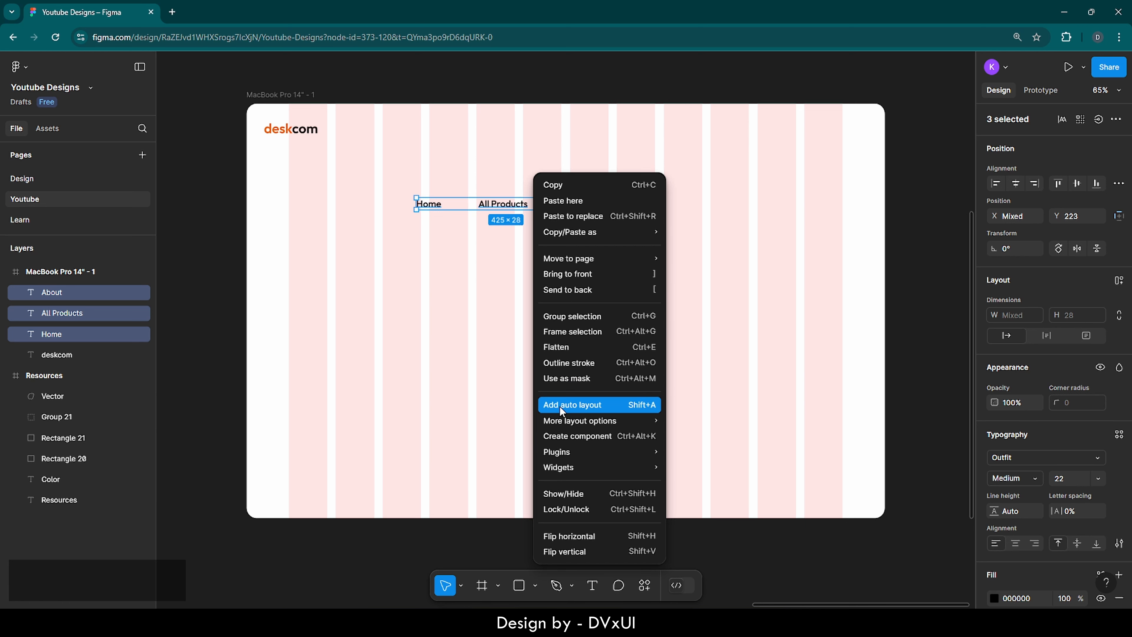
pyautogui.click(579, 407)
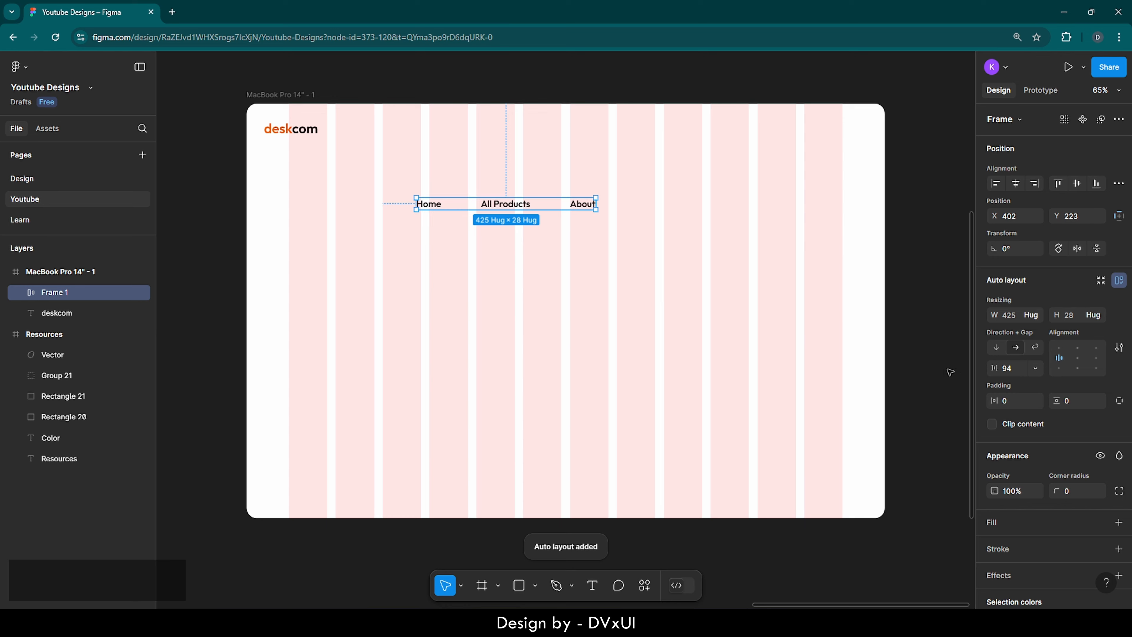
pyautogui.write('80')
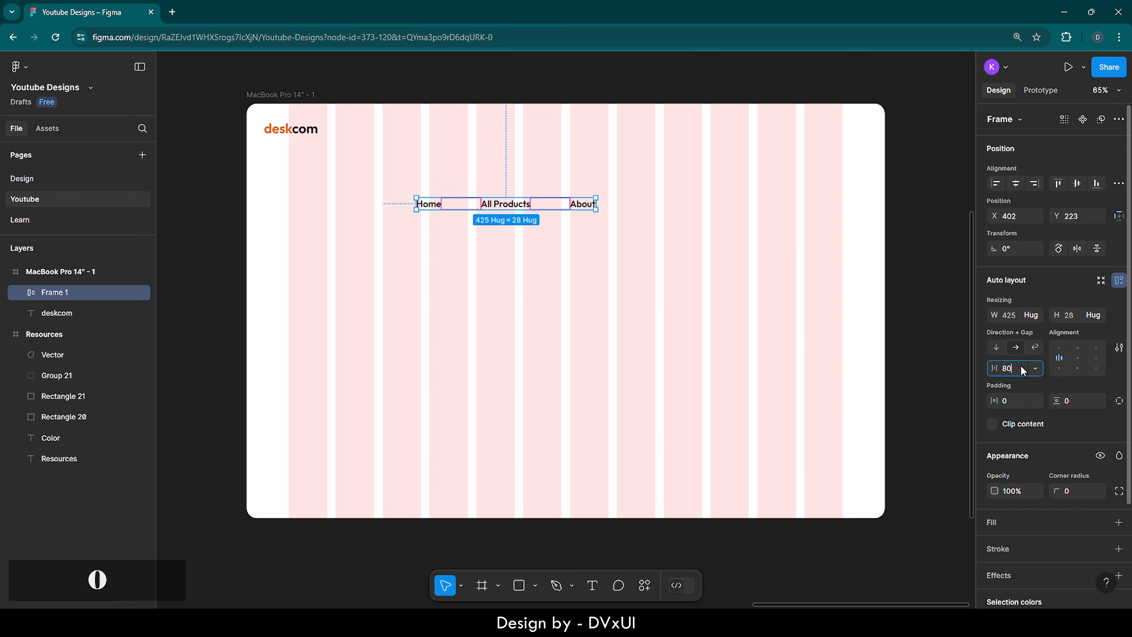
pyautogui.press('Return')
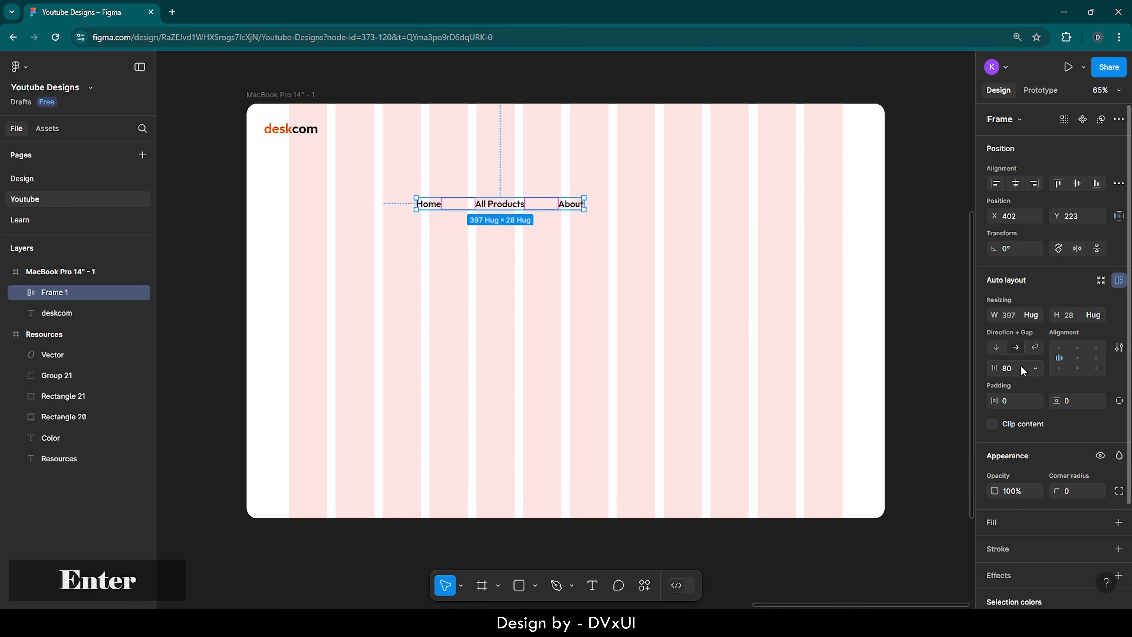
# Step: Centre the navigation row horizontally in the frame and move it up level with the "deskcom" logo
pyautogui.click(763, 223)
pyautogui.click(575, 205)
pyautogui.click(1017, 186)
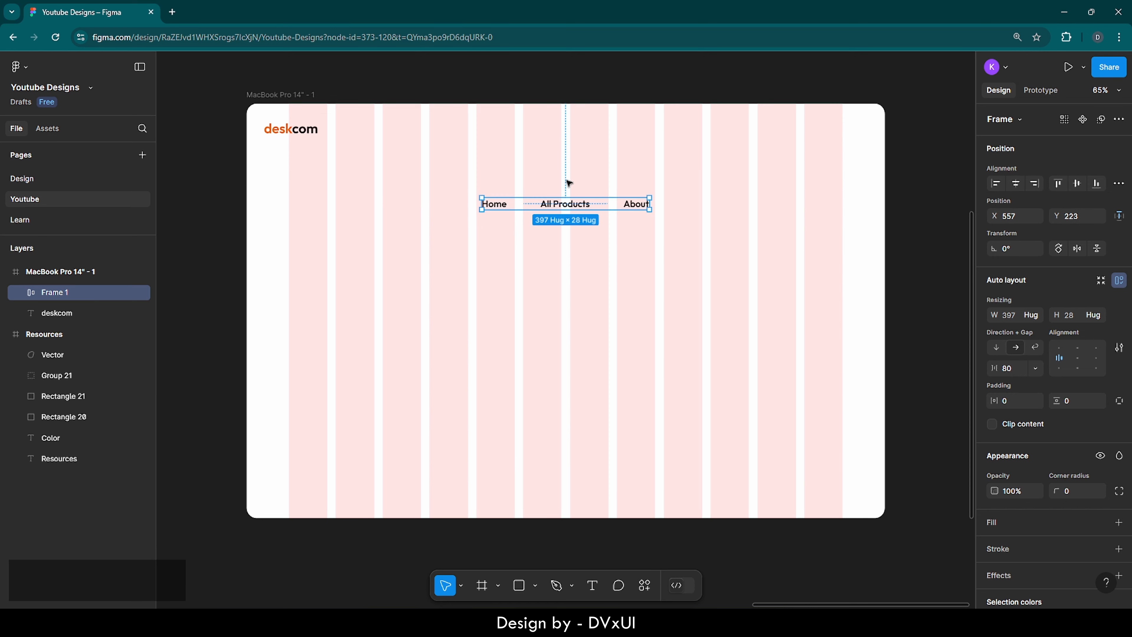
pyautogui.moveTo(569, 201); pyautogui.dragTo(570, 138)
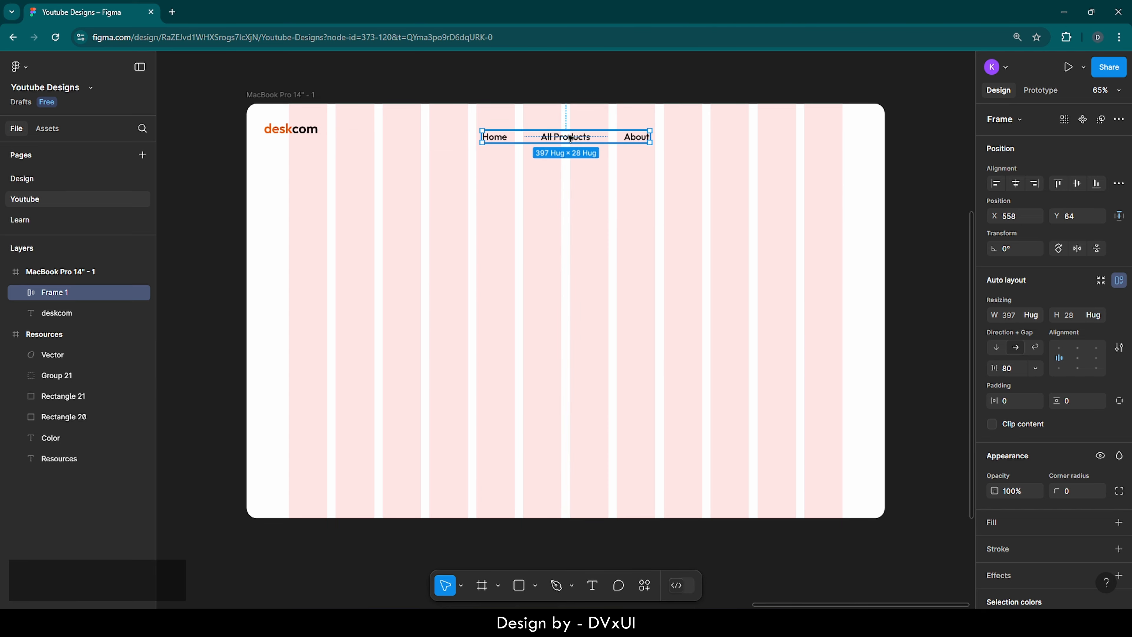
pyautogui.press('Up')
pyautogui.press('Up')
pyautogui.press('Up')
pyautogui.press('Up')
pyautogui.press('Up')
pyautogui.press('Up')
pyautogui.press('Up')
pyautogui.press('Up')
pyautogui.press('Up')
pyautogui.press('Up')
pyautogui.press('Up')
pyautogui.press('Up')
pyautogui.press('Up')
pyautogui.press('Up')
pyautogui.press('Up')
pyautogui.press('Up')
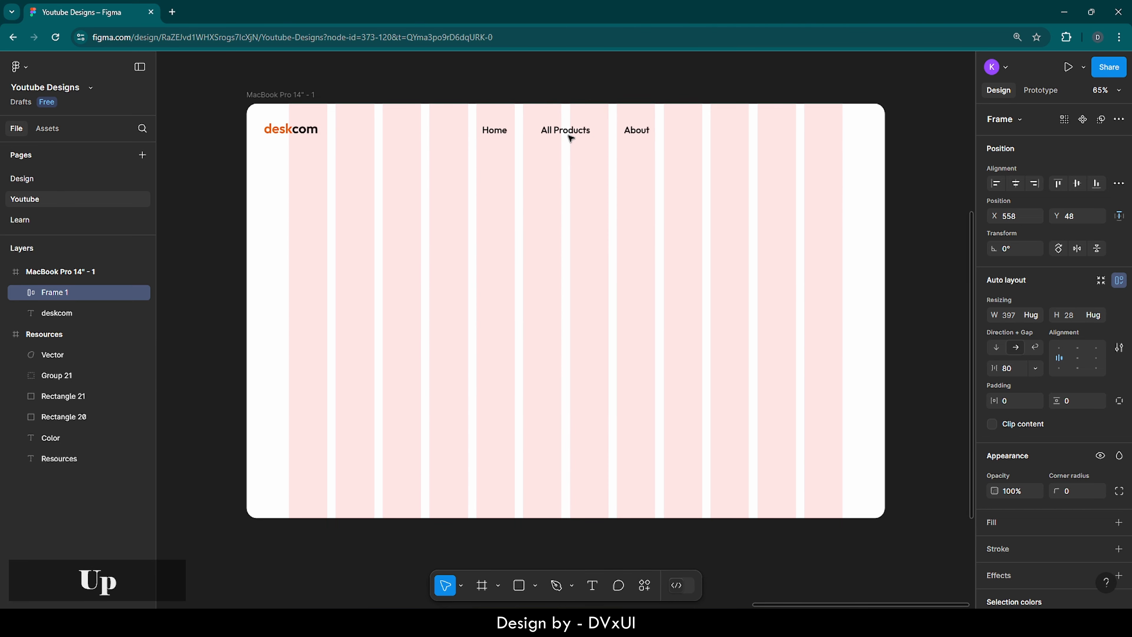
pyautogui.press('Down')
pyautogui.click(641, 196)
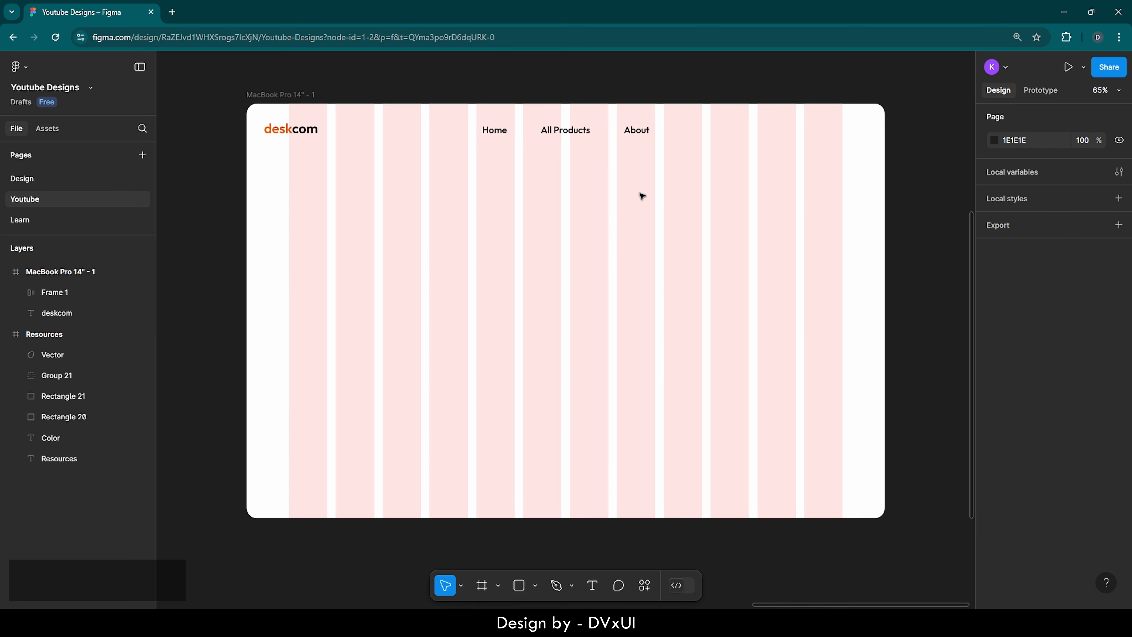
# Step: Set the fill of the "Home" navigation text to the orange EA6917
pyautogui.doubleClick(498, 130)
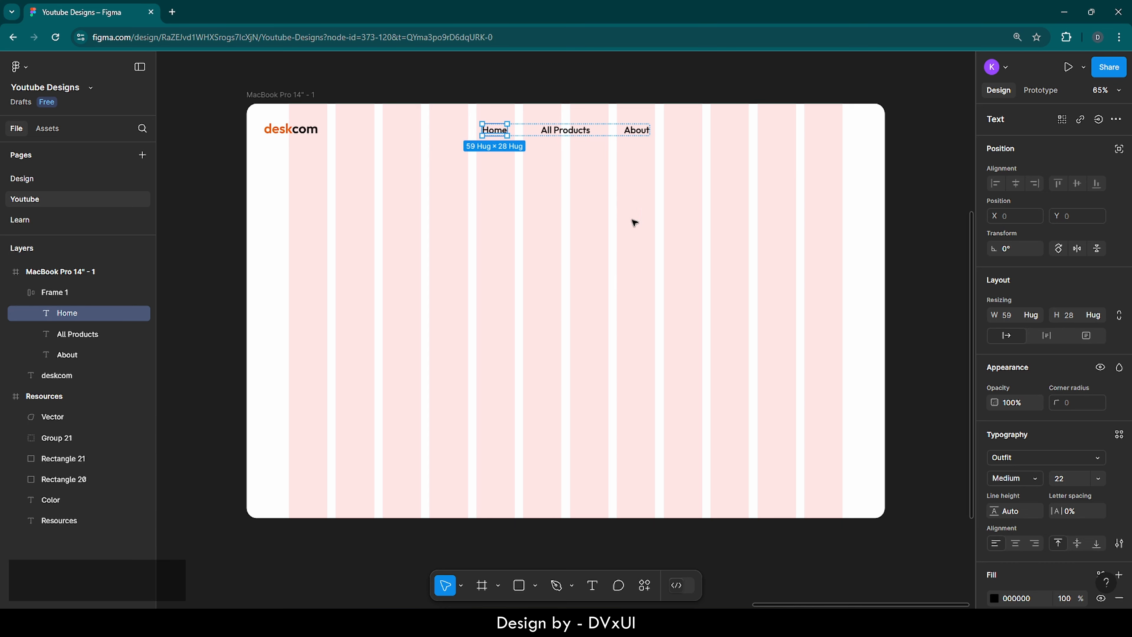
pyautogui.click(993, 599)
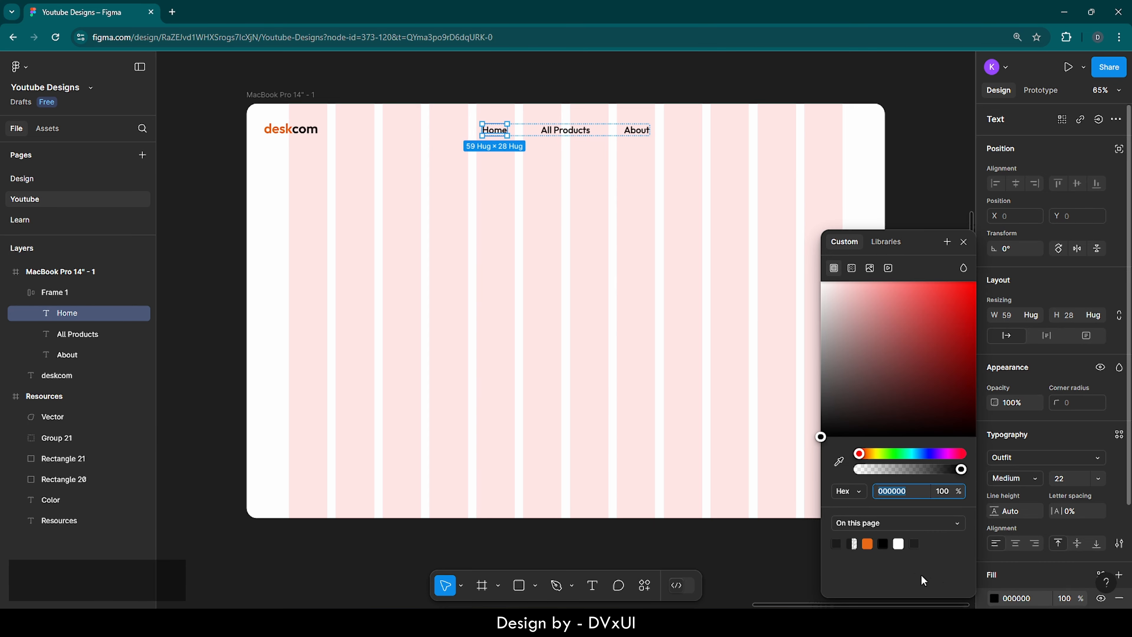
pyautogui.click(867, 543)
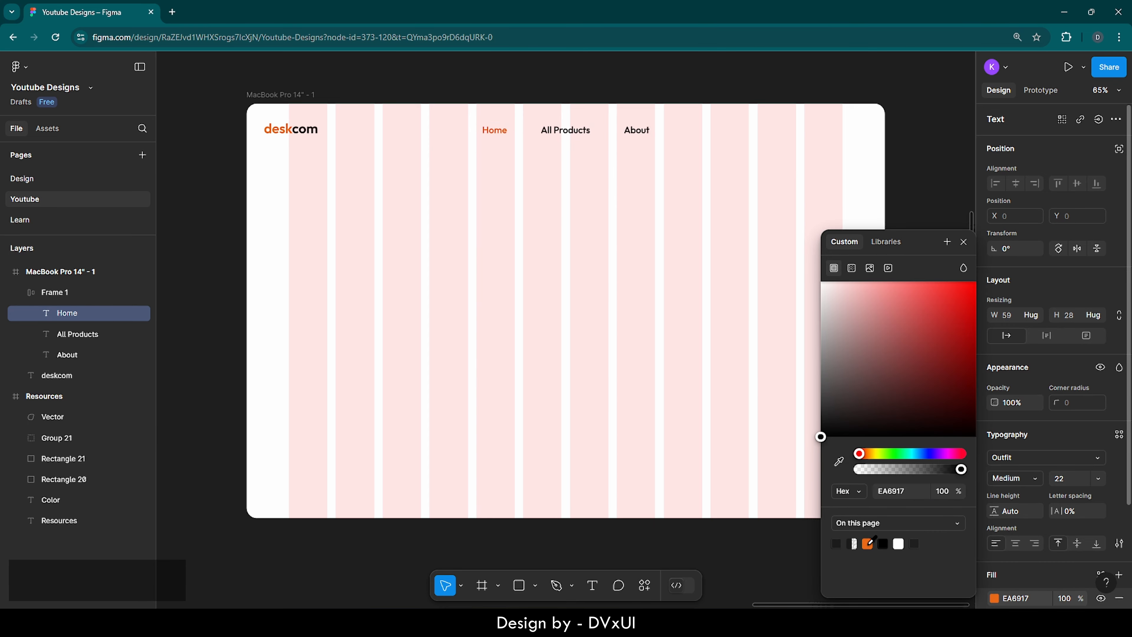
pyautogui.click(635, 334)
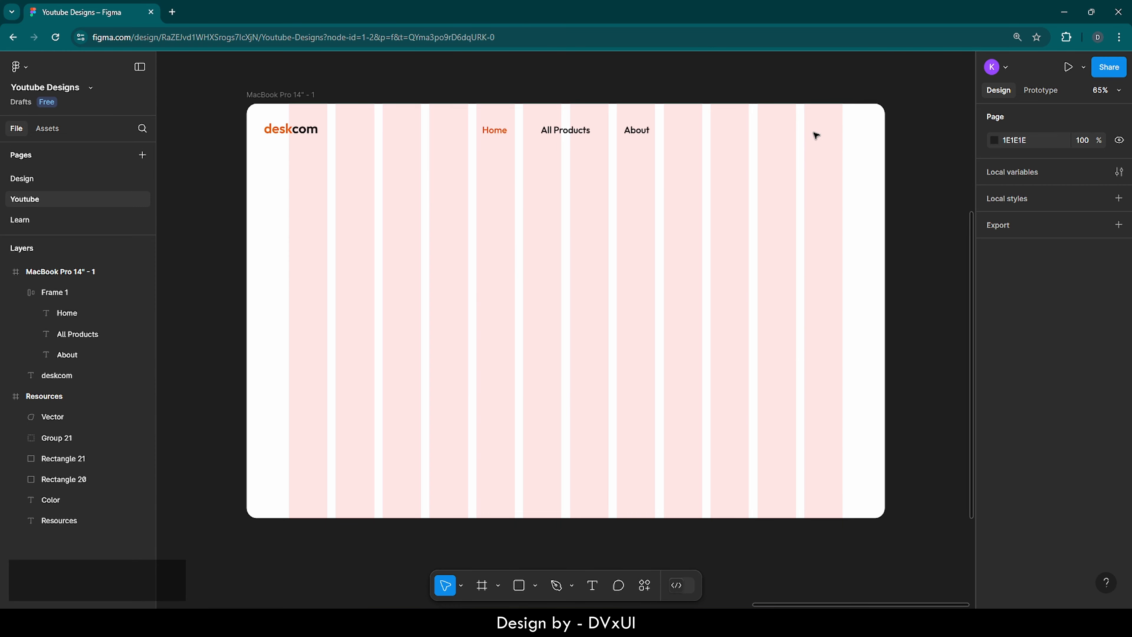
# Step: Add the text "Login" at the frame's upper-right end, at about X 1341, Y 67
pyautogui.press('t')
pyautogui.click(813, 134)
pyautogui.write('Login')
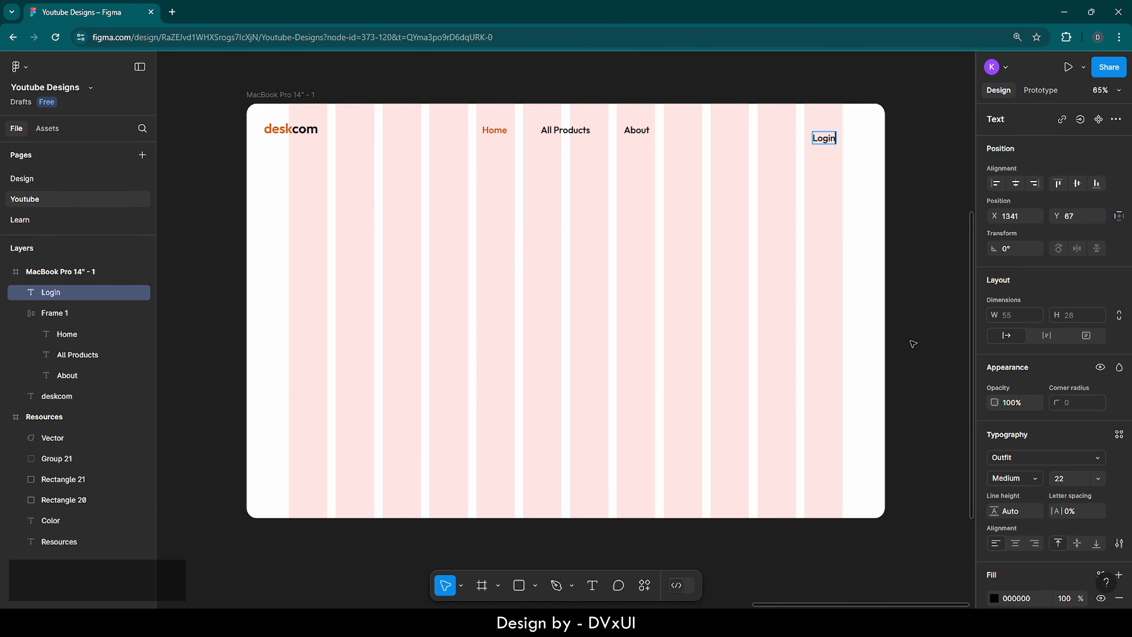
# Step: Set the font size of the "Login" text to 20
pyautogui.click(1060, 478)
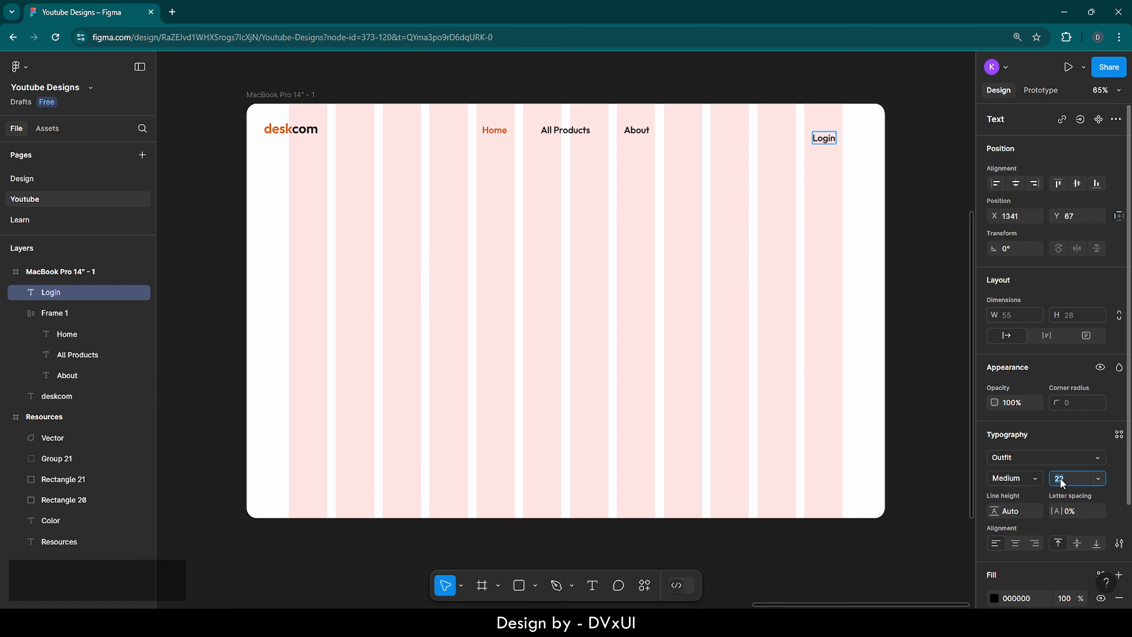
pyautogui.write('20')
pyautogui.press('Return')
pyautogui.hotkey('ctrl', 'a')
pyautogui.click(1063, 481)
pyautogui.write('20')
pyautogui.press('Return')
pyautogui.press('Escape')
# Step: Wrap the "Login" text in an auto layout frame and fill that frame with the orange EA6917
pyautogui.scroll(10, 856, 103)
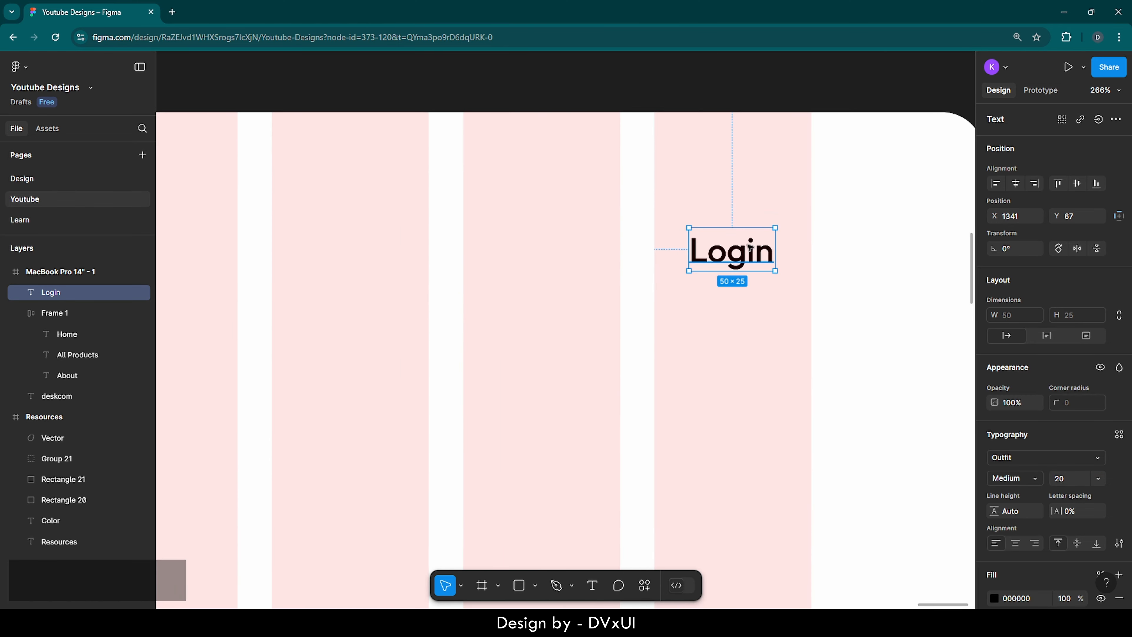
pyautogui.rightClick(744, 252)
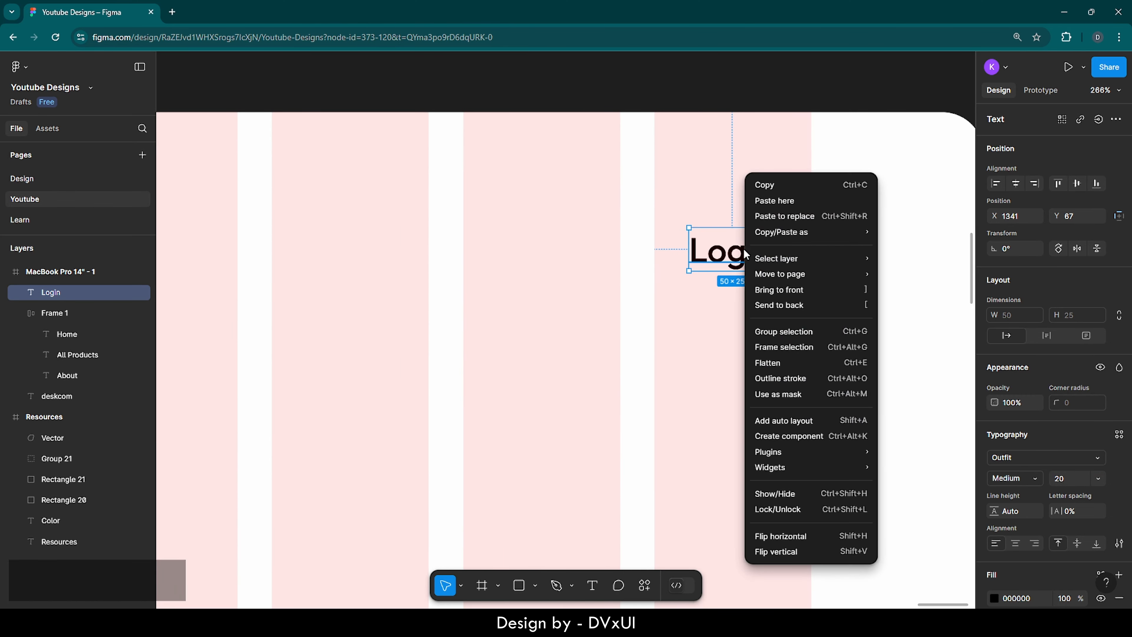
pyautogui.click(766, 421)
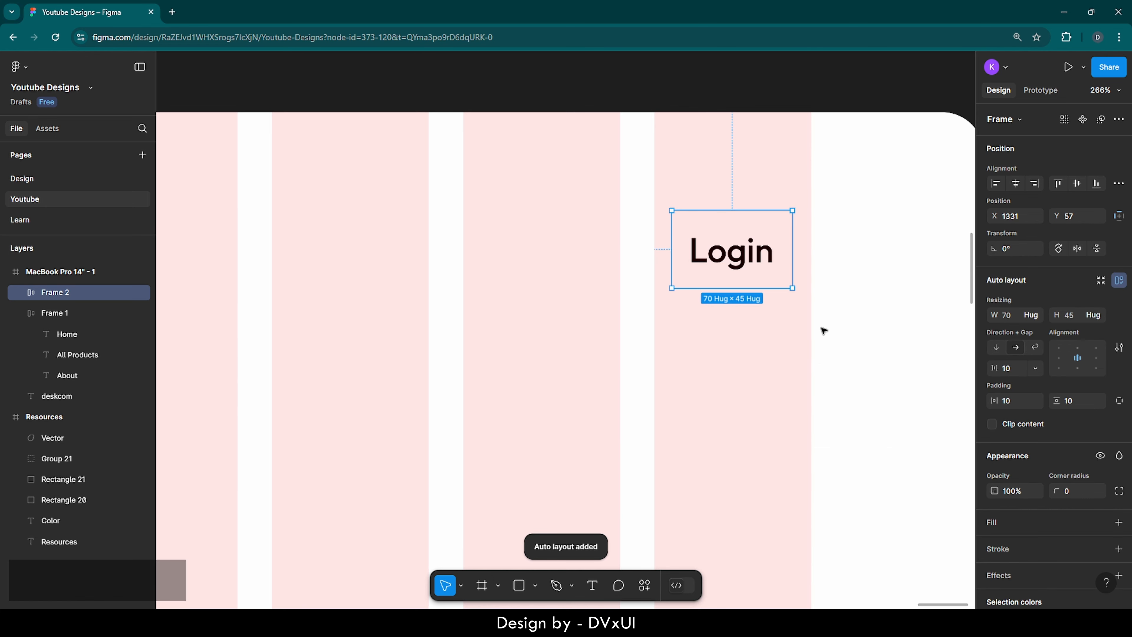
pyautogui.click(992, 524)
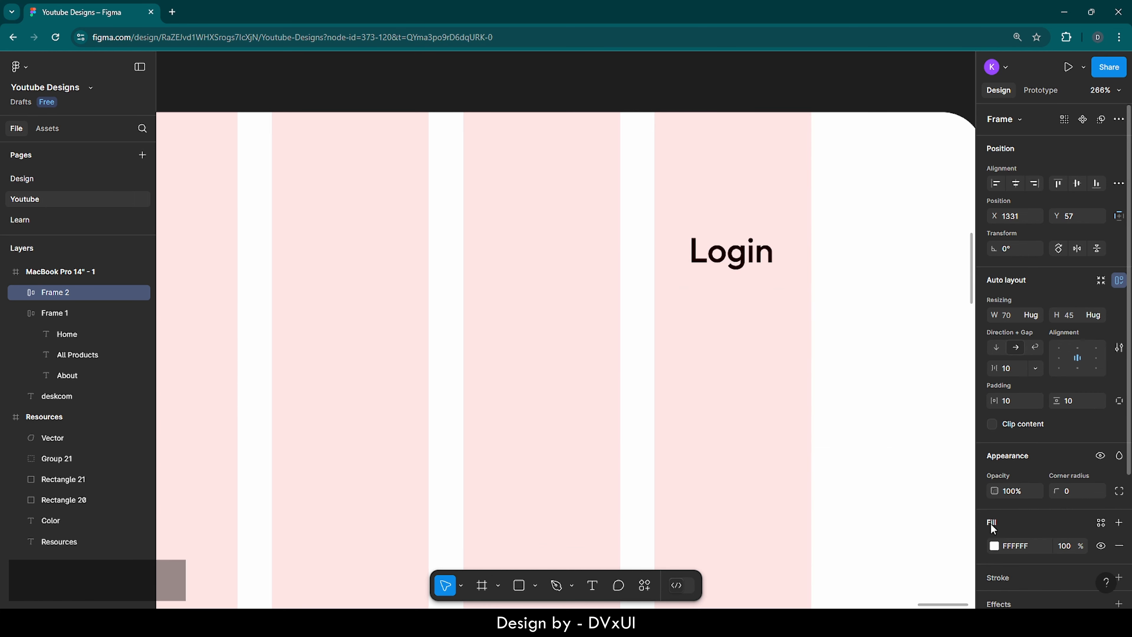
pyautogui.click(994, 546)
pyautogui.click(868, 543)
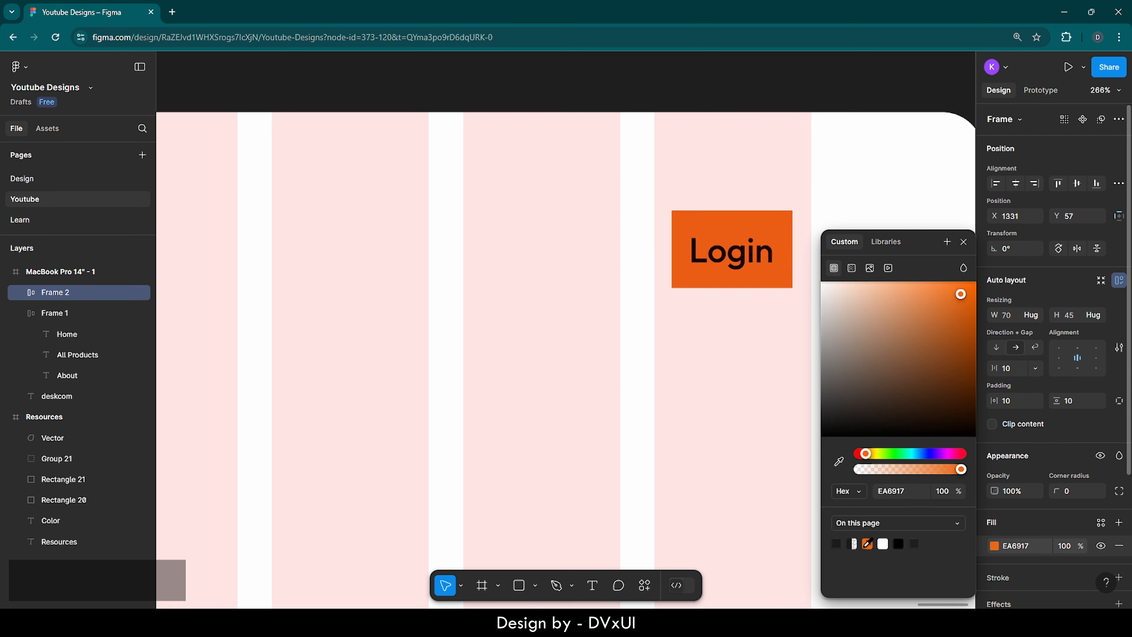
pyautogui.click(771, 427)
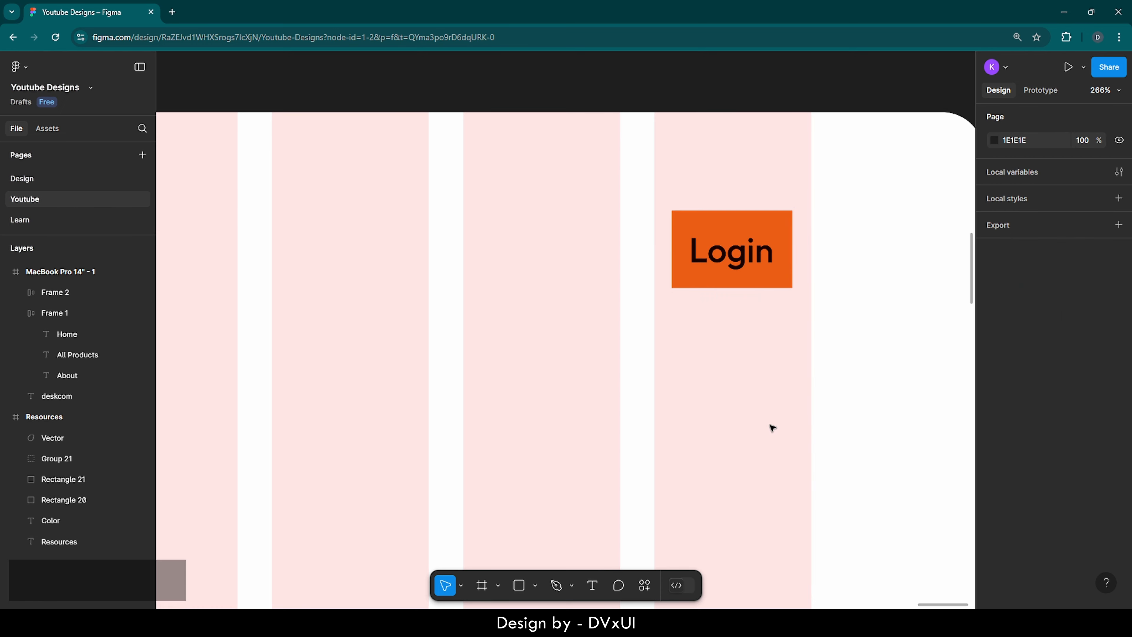
# Step: Give the Login button a horizontal padding of 16, a vertical padding of 8 and a corner radius of 8
pyautogui.click(763, 253)
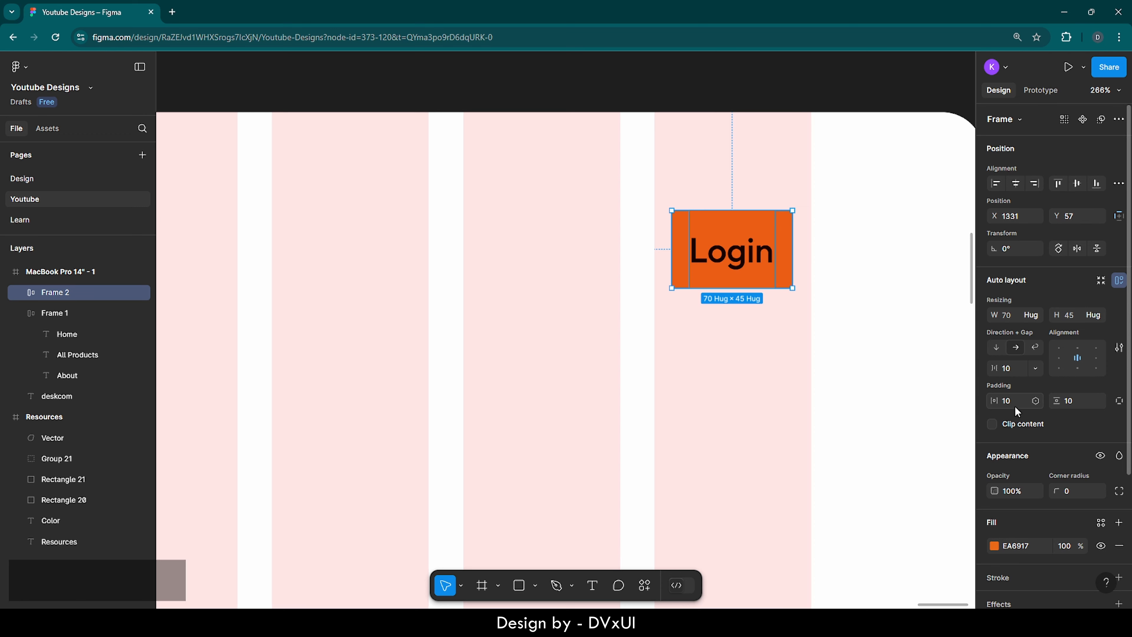
pyautogui.write('16')
pyautogui.press('Return')
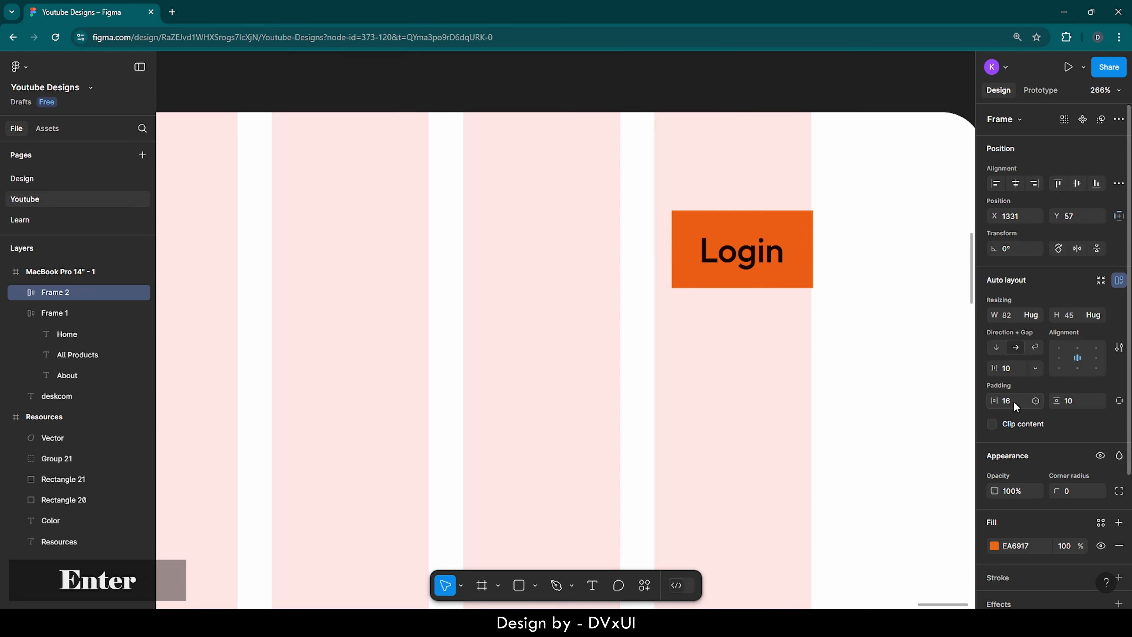
pyautogui.click(1072, 400)
pyautogui.write('8')
pyautogui.press('Return')
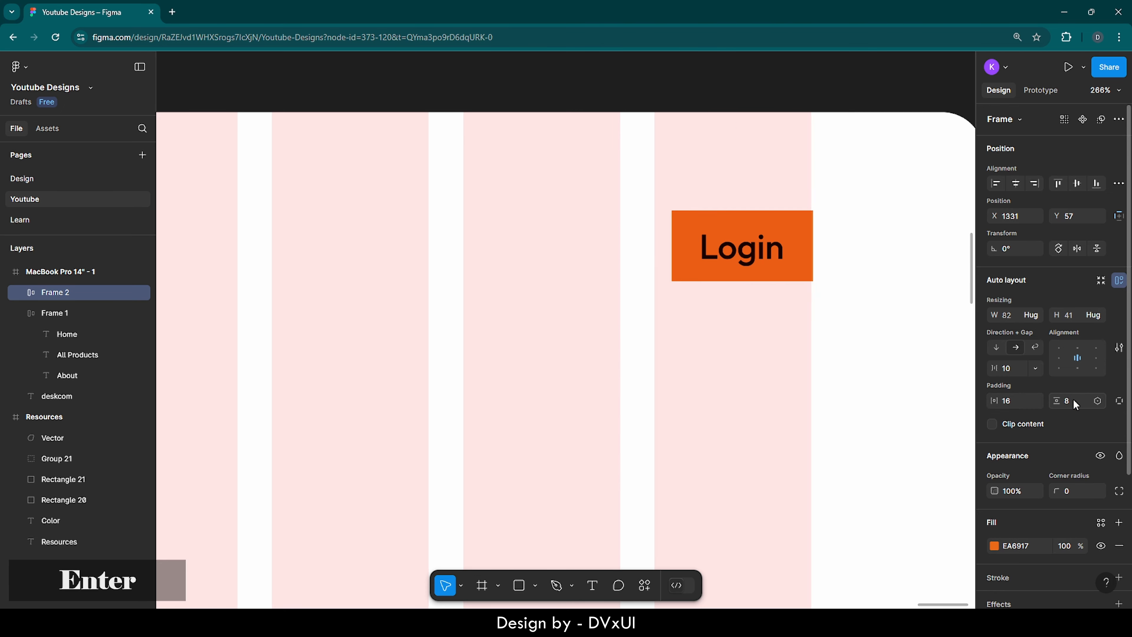
pyautogui.click(1072, 489)
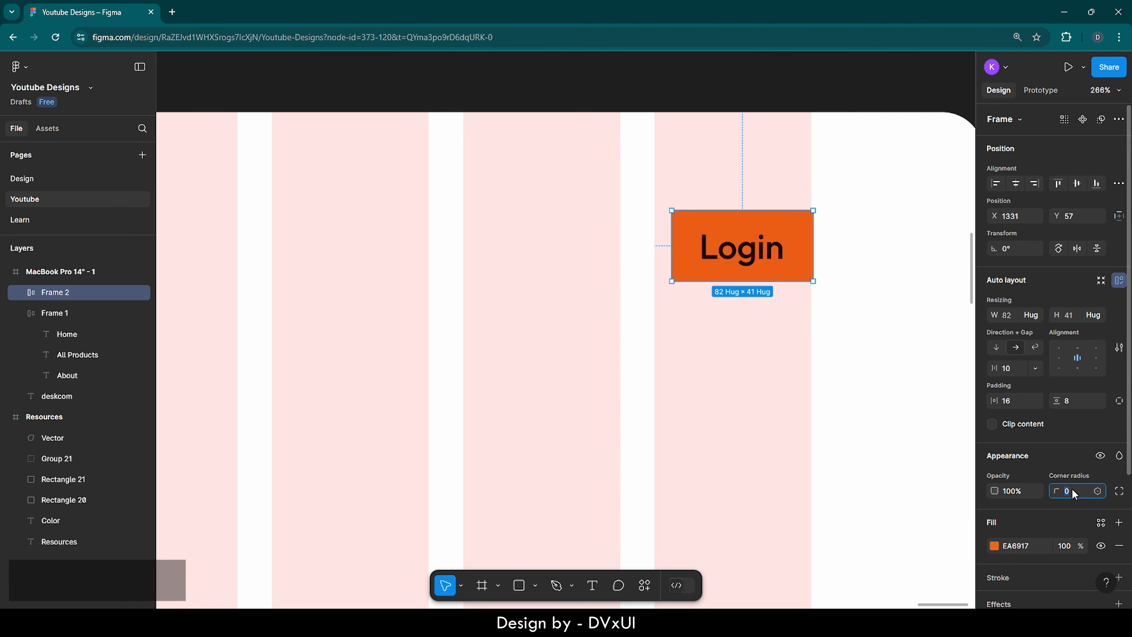
pyautogui.write('8')
pyautogui.press('Return')
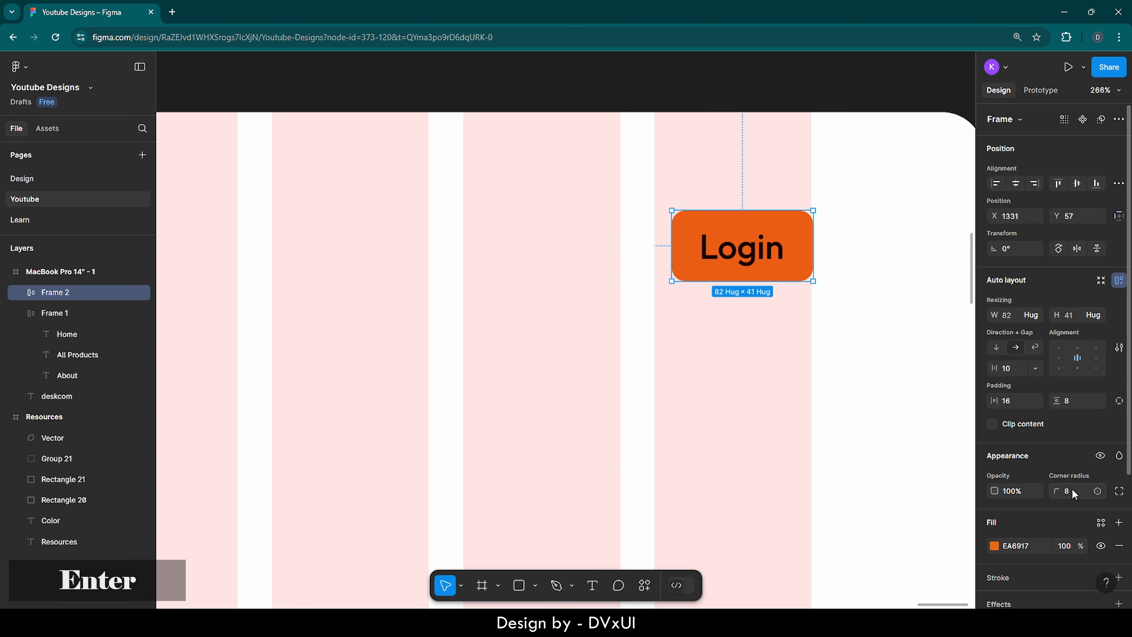
# Step: Set the fill of the "Login" text inside the button to white FFFFFF
pyautogui.doubleClick(743, 250)
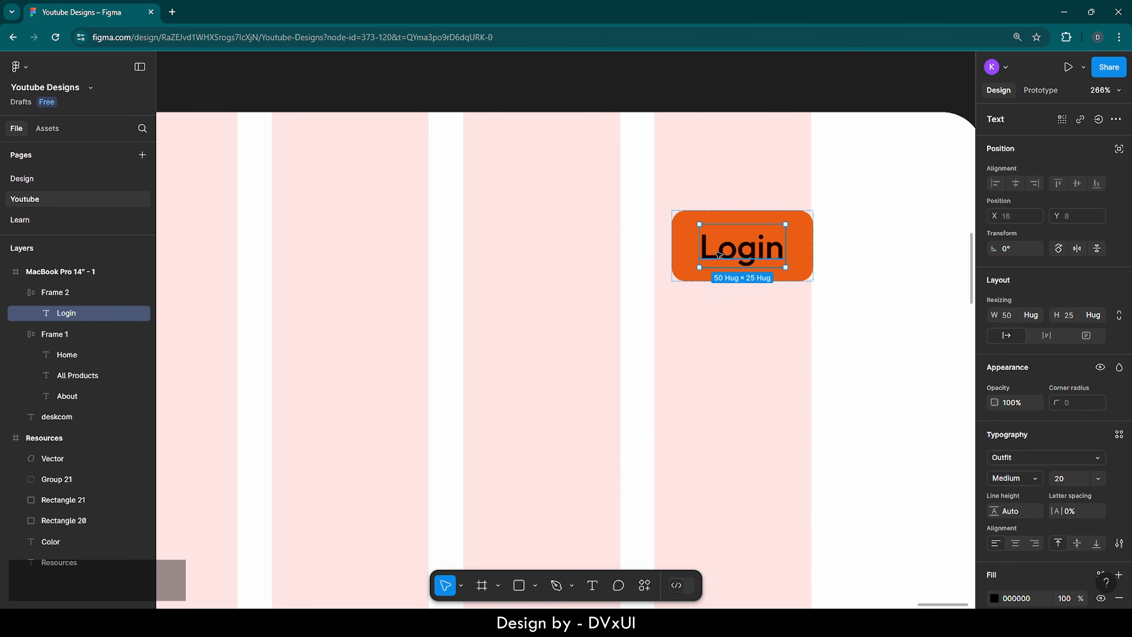
pyautogui.scroll(-1, 1018, 548)
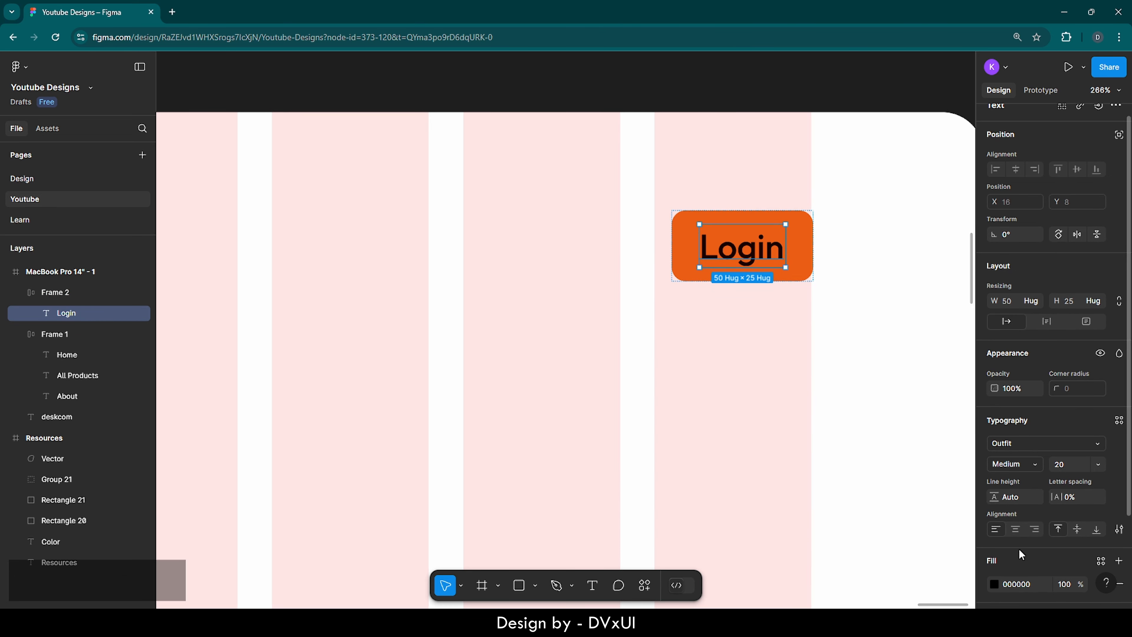
pyautogui.click(1016, 585)
pyautogui.write('FFFFFF')
pyautogui.press('Return')
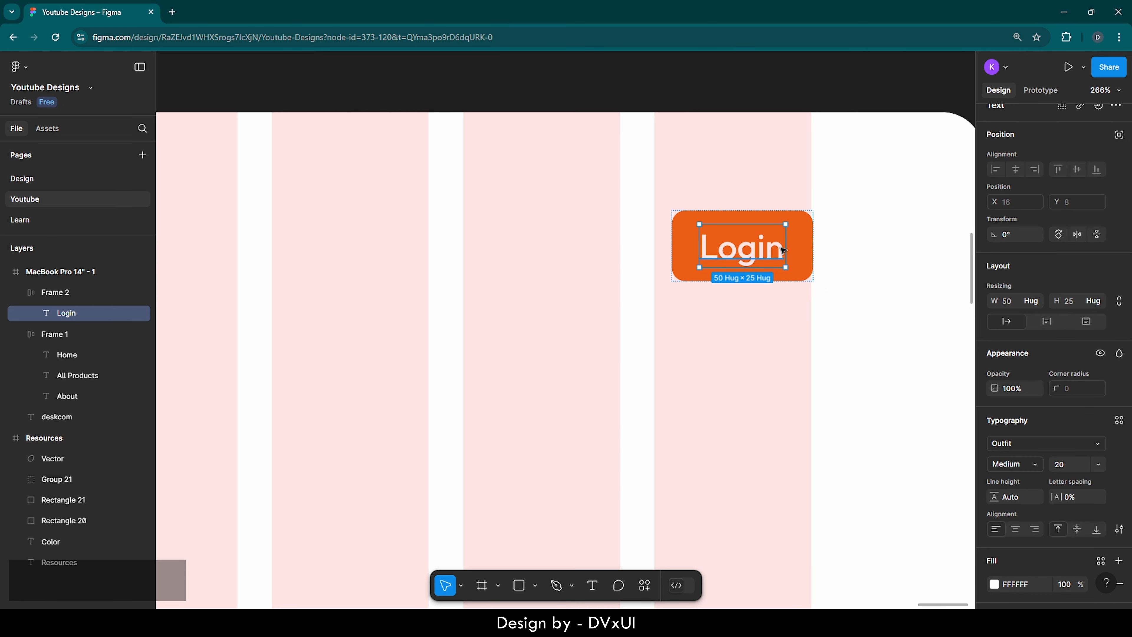
pyautogui.click(841, 243)
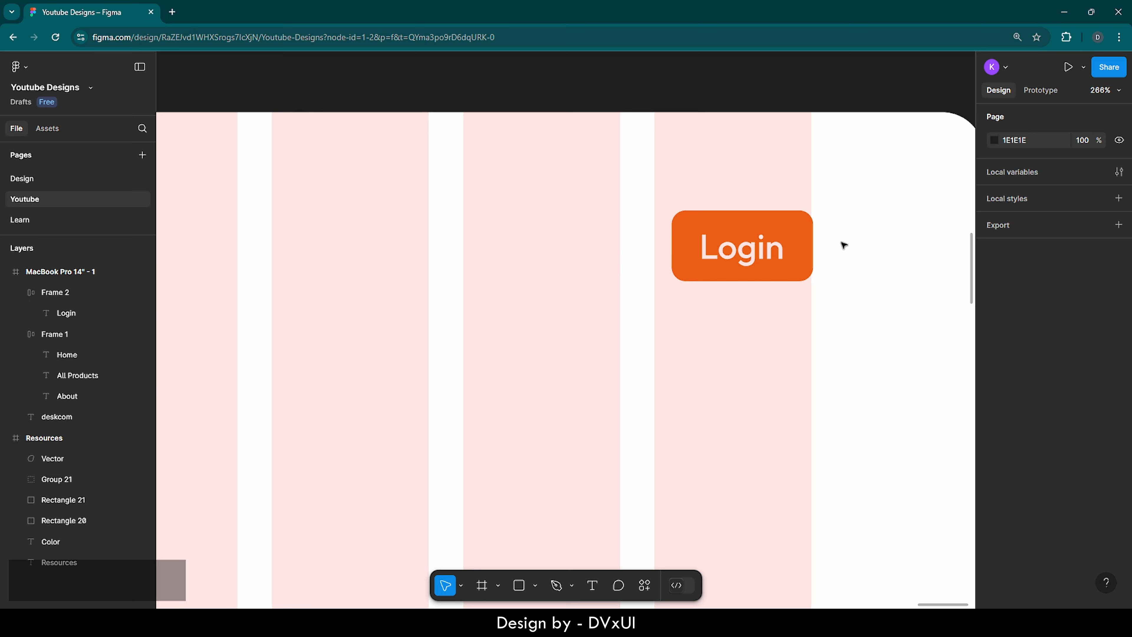
# Step: Duplicate the Login button and place the copy to its left at about X 1236, Y 57
pyautogui.click(787, 237)
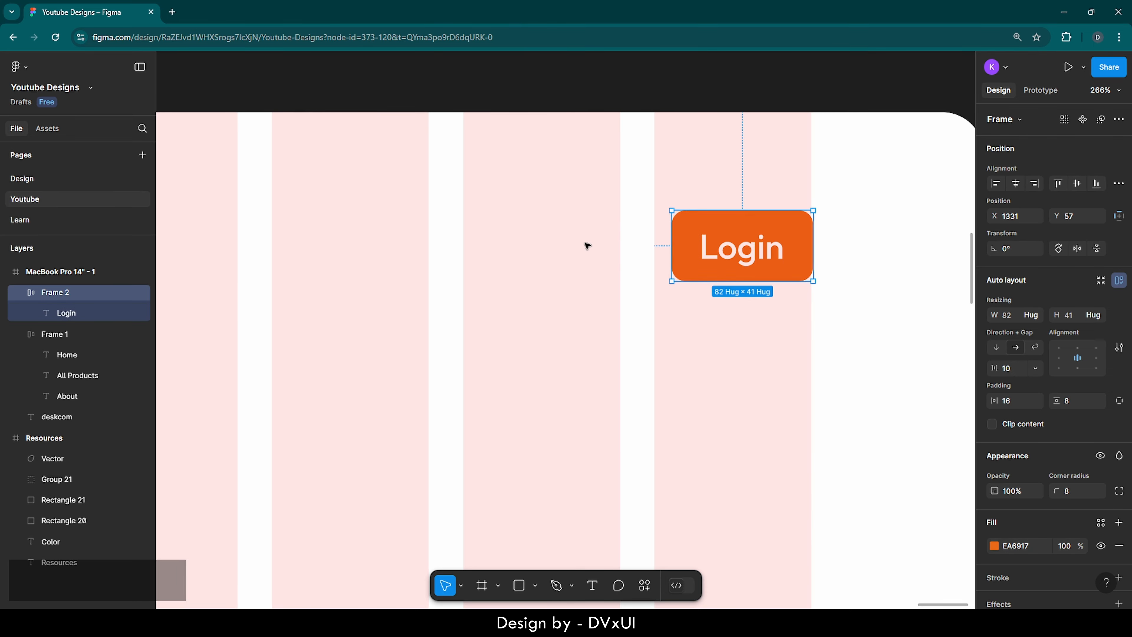
pyautogui.hotkey('ctrl', 'v')
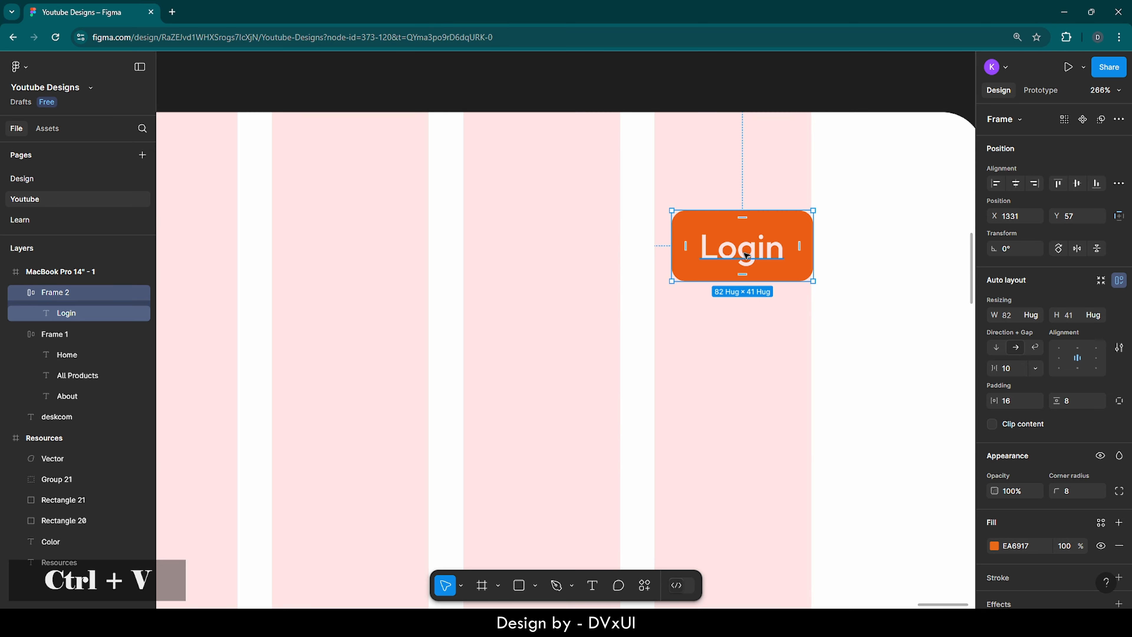
pyautogui.moveTo(746, 255); pyautogui.dragTo(582, 255)
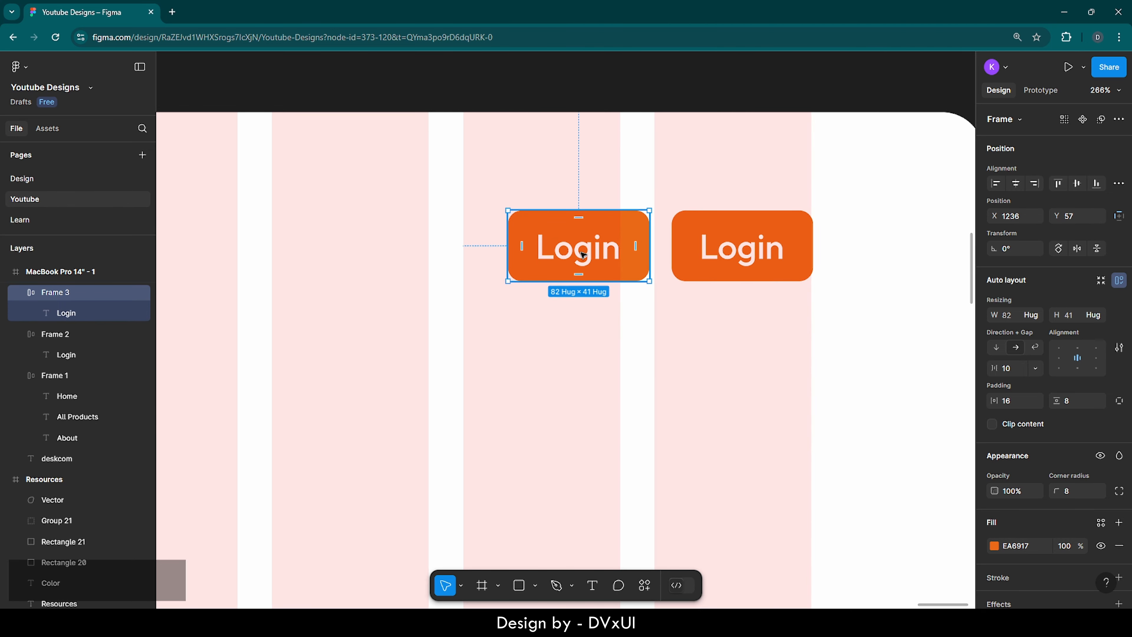
# Step: Change the label of the duplicated button to "Sign up"
pyautogui.doubleClick(582, 255)
pyautogui.doubleClick(581, 255)
pyautogui.write('S')
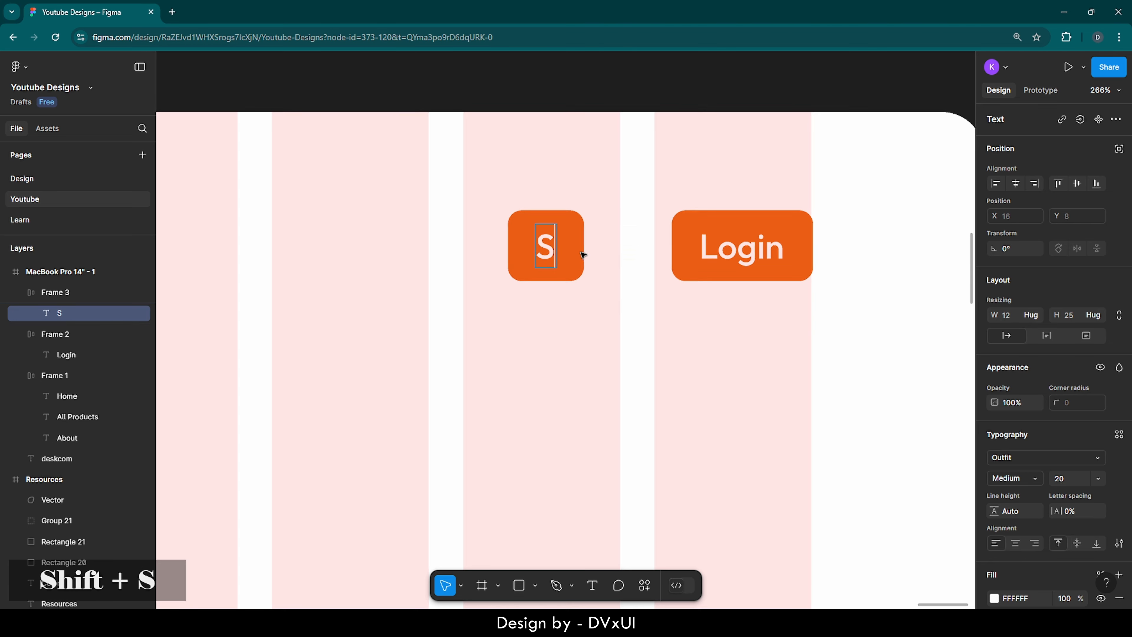
pyautogui.write('ign uoo')
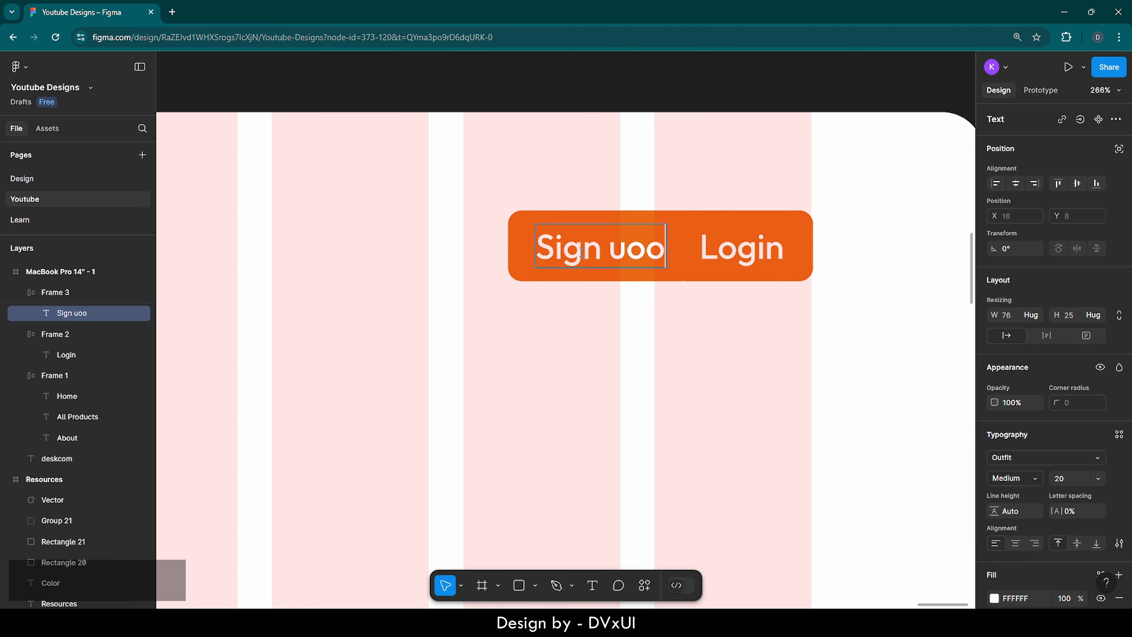
pyautogui.press('BackSpace')
pyautogui.press('BackSpace')
pyautogui.write('p')
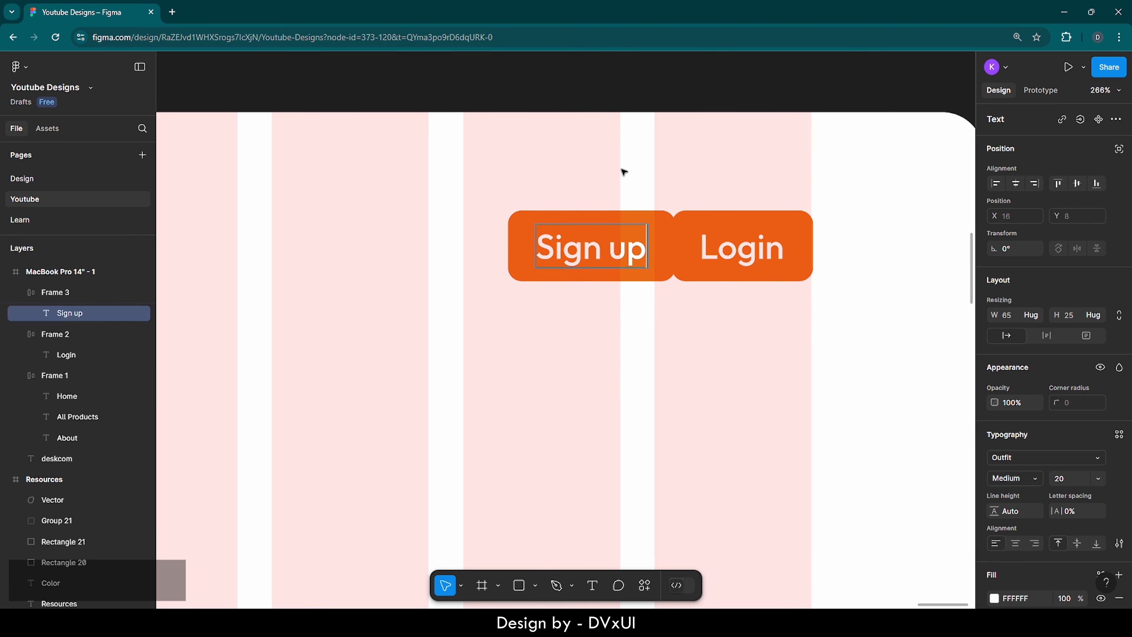
pyautogui.press('Escape')
pyautogui.press('Escape')
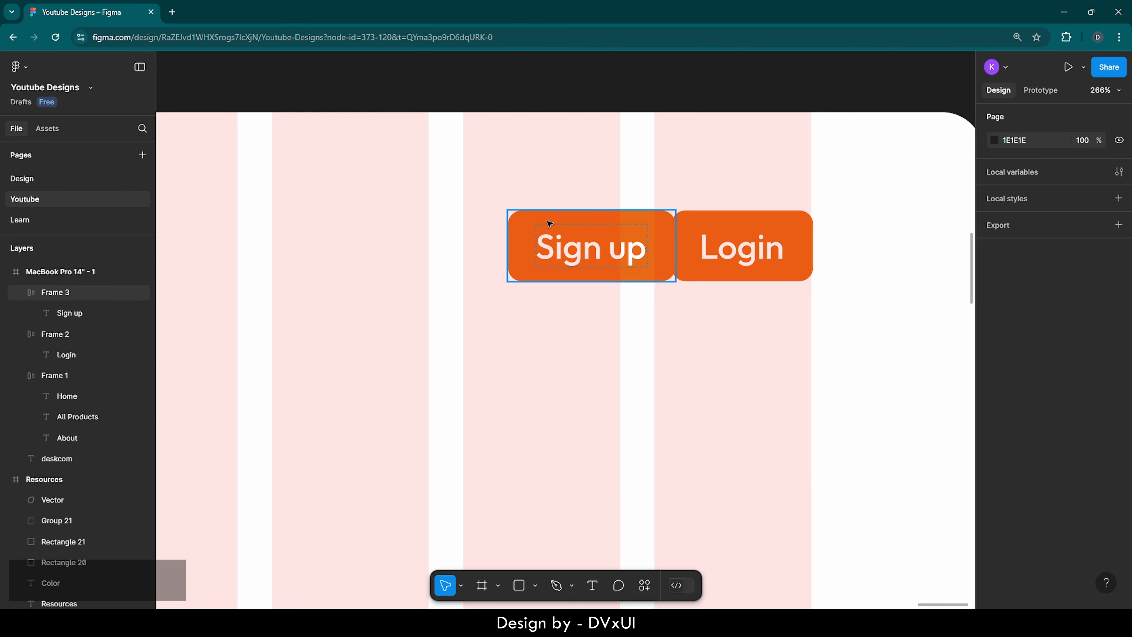
# Step: Replace the Sign up button's fill with an inside stroke in orange EA6917, with a weight of 2
pyautogui.click(550, 223)
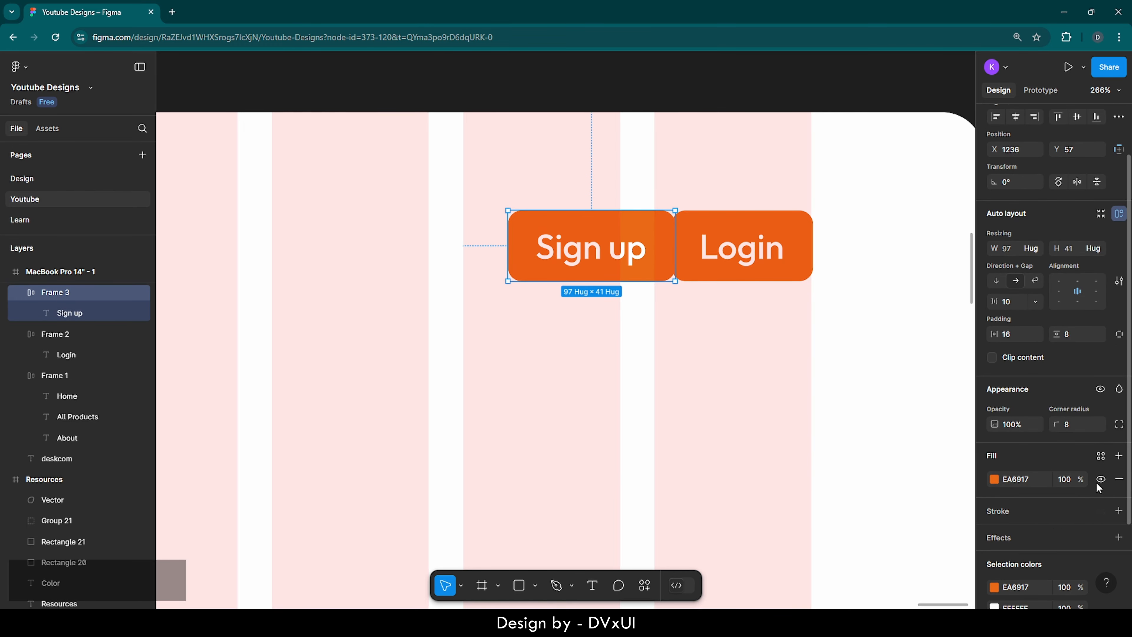
pyautogui.click(1119, 480)
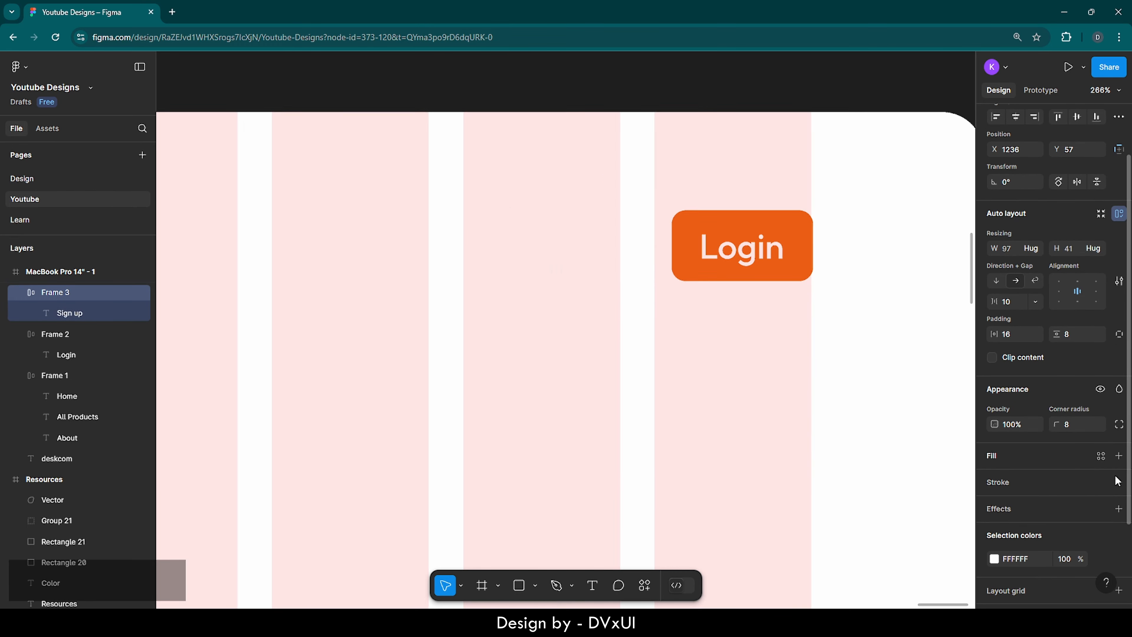
pyautogui.click(1009, 482)
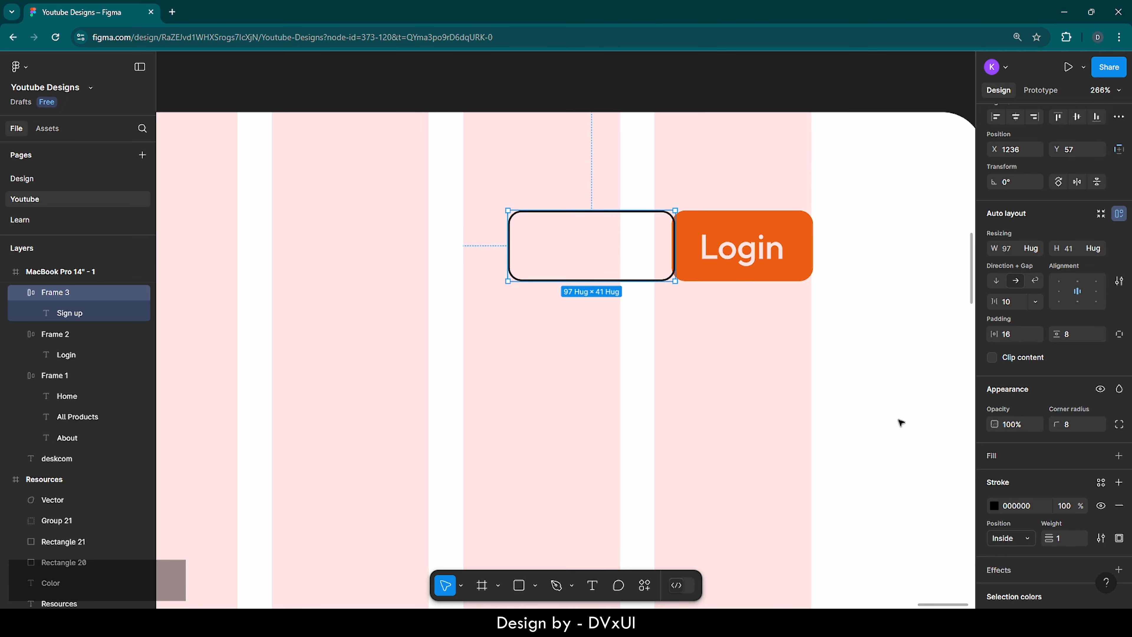
pyautogui.click(993, 506)
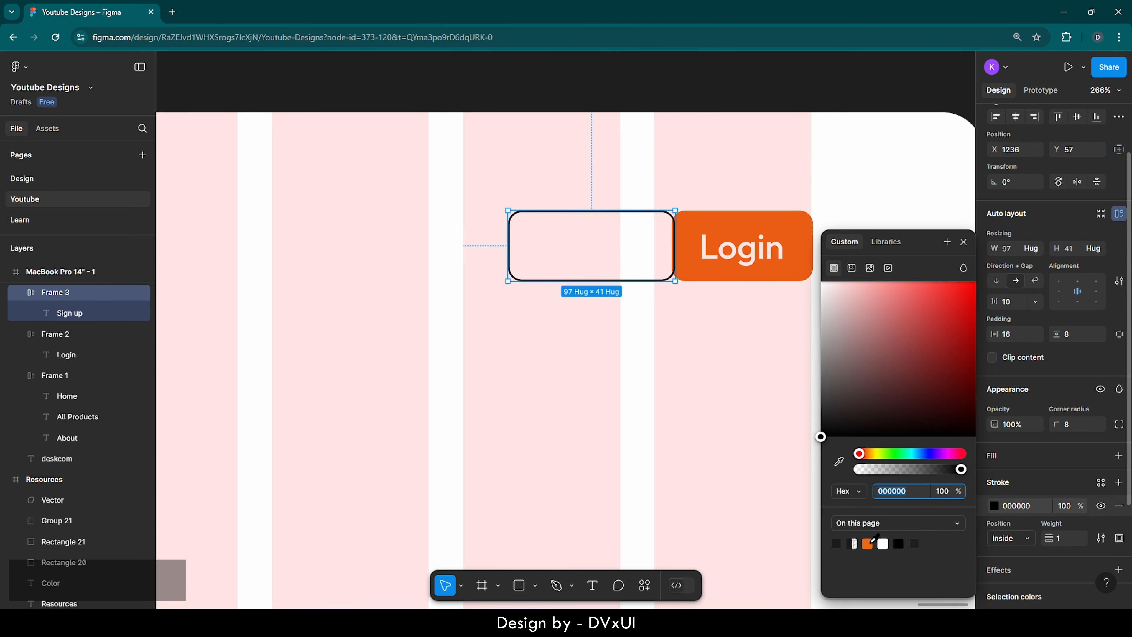
pyautogui.click(867, 543)
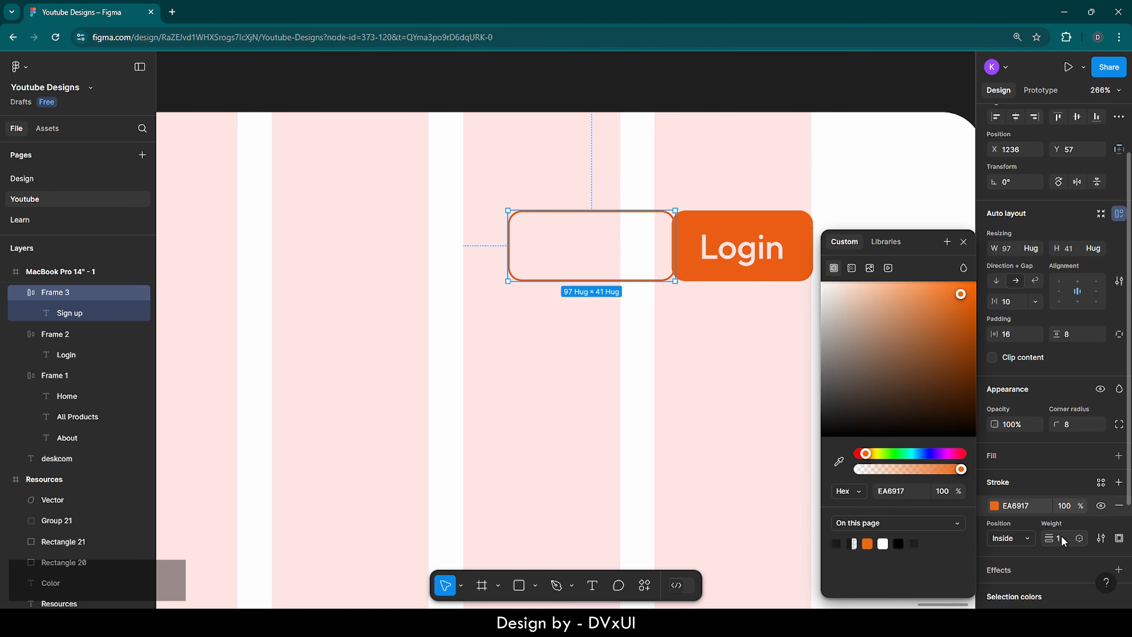
pyautogui.write('2')
pyautogui.press('Return')
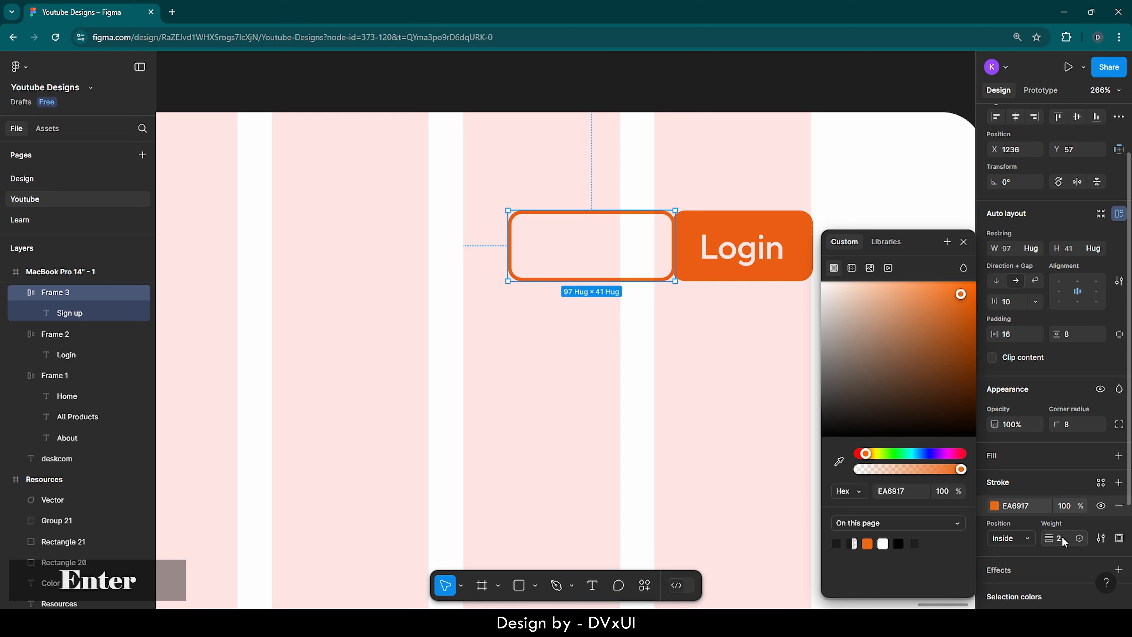
pyautogui.click(714, 336)
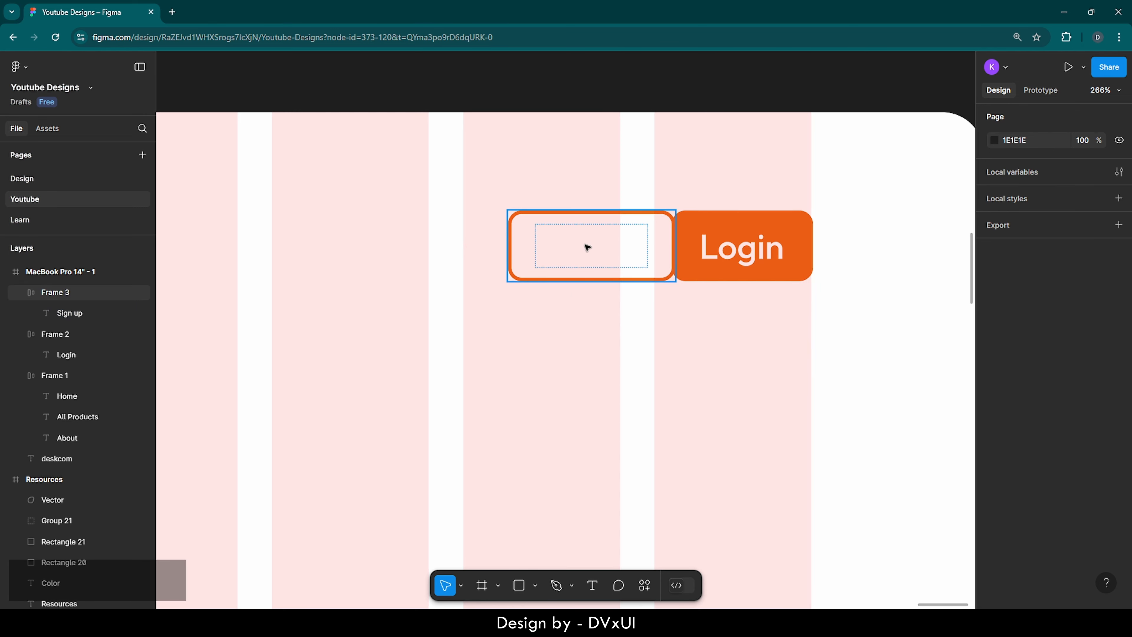
# Step: Set the fill of the "Sign up" text to the orange EA6917
pyautogui.doubleClick(588, 248)
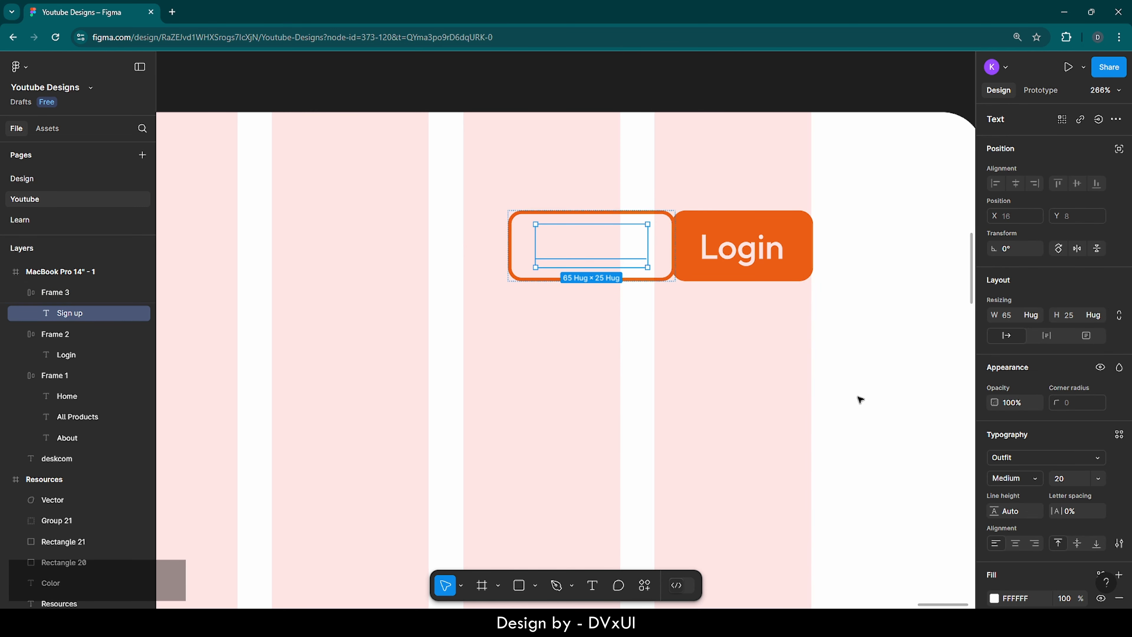
pyautogui.click(994, 598)
pyautogui.click(866, 544)
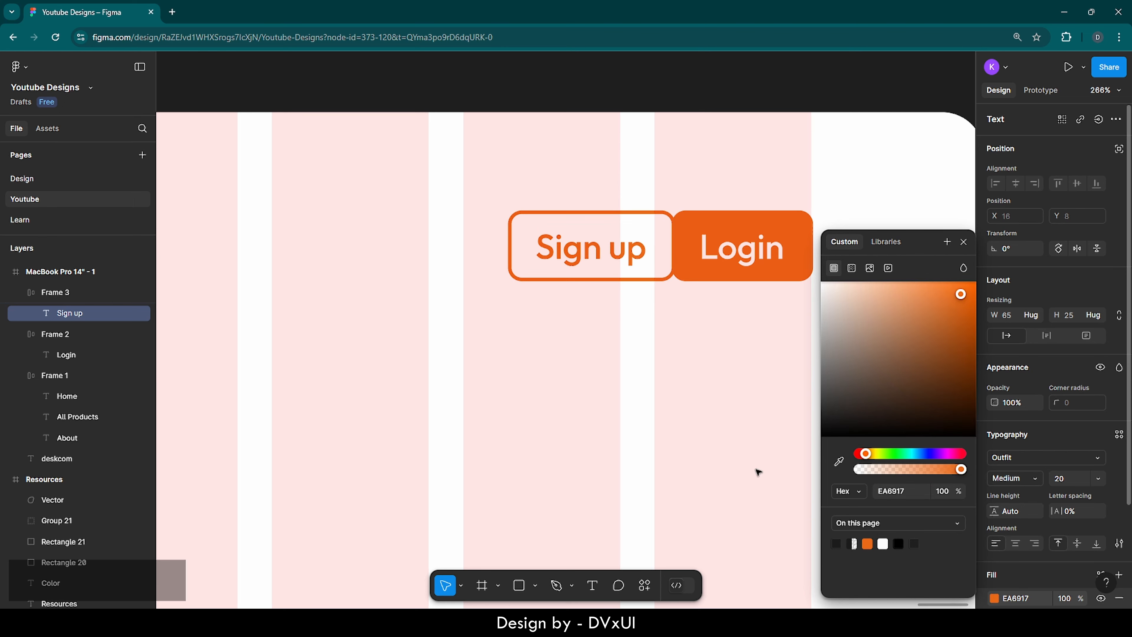
pyautogui.click(652, 366)
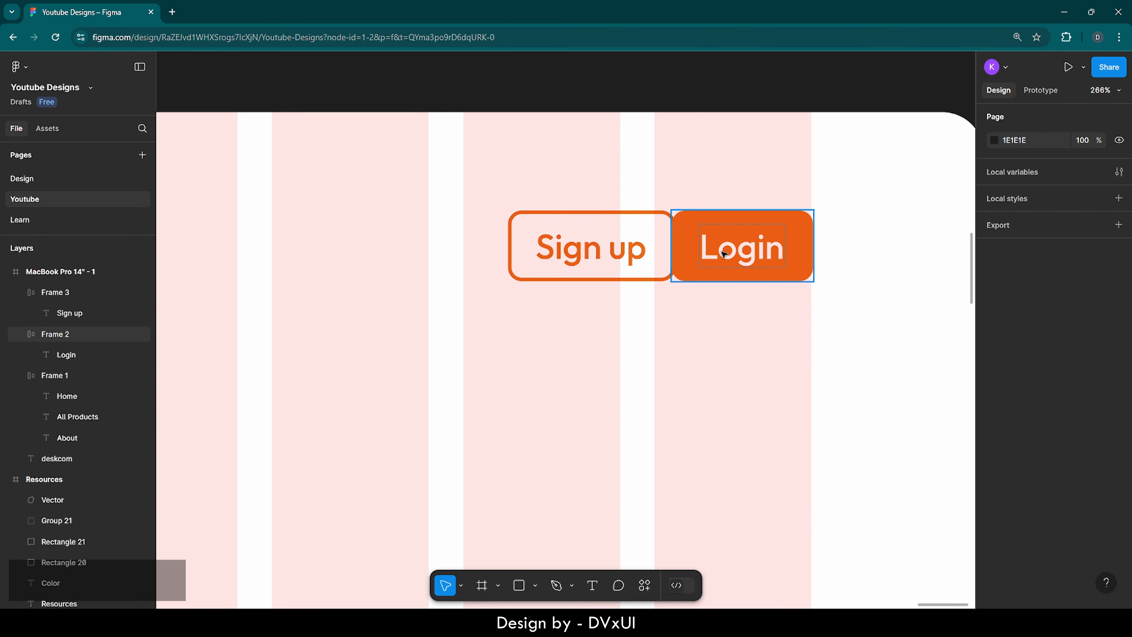
# Step: Wrap the Sign up and Login buttons in one horizontal auto layout with a gap of 12
pyautogui.click(742, 235)
pyautogui.keyDown('shift'); pyautogui.click(622, 241); pyautogui.keyUp('shift')
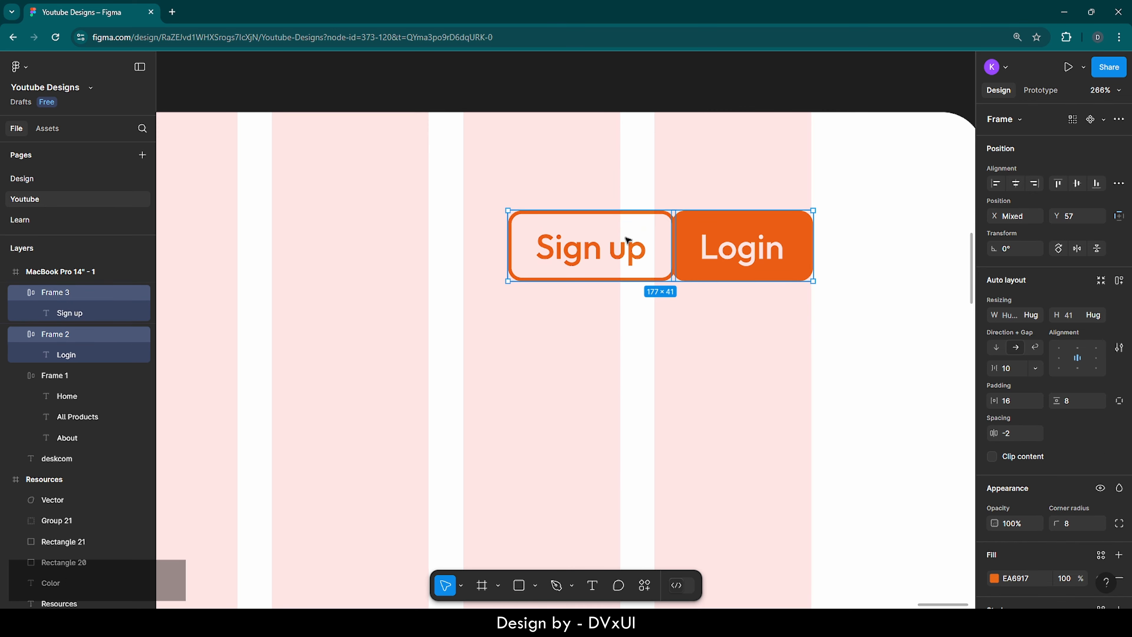
pyautogui.rightClick(626, 240)
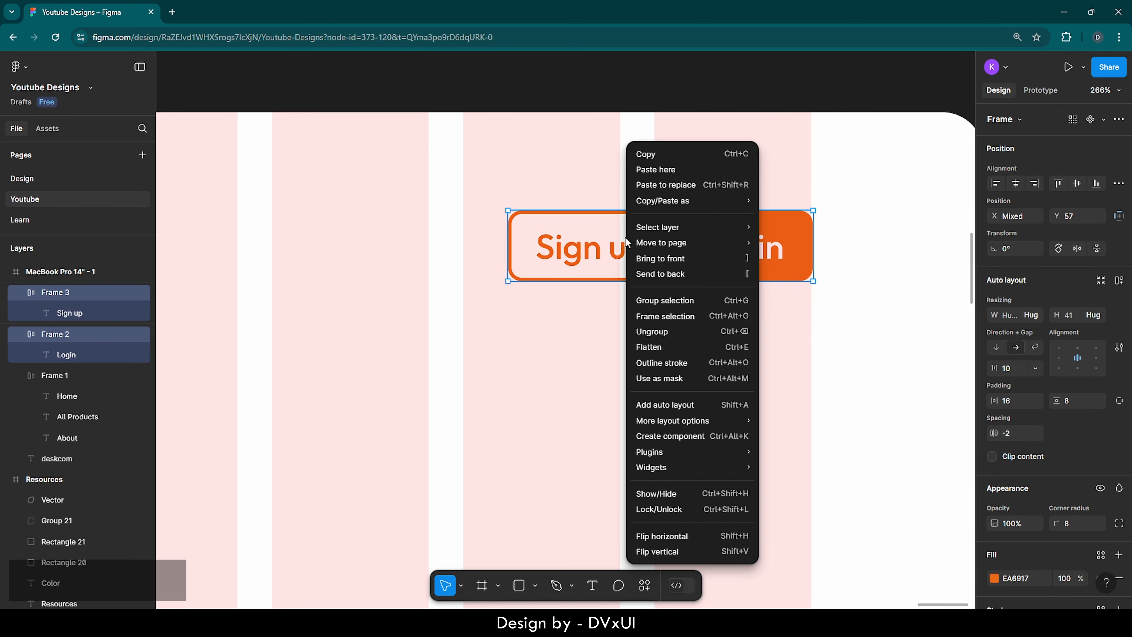
pyautogui.click(659, 407)
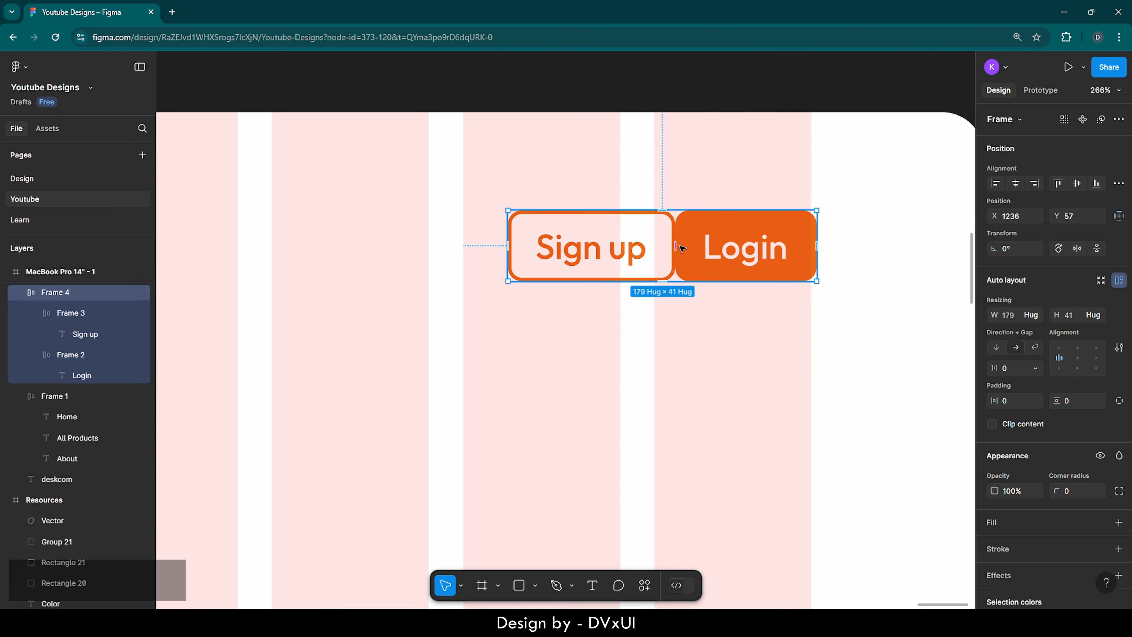
pyautogui.click(1005, 368)
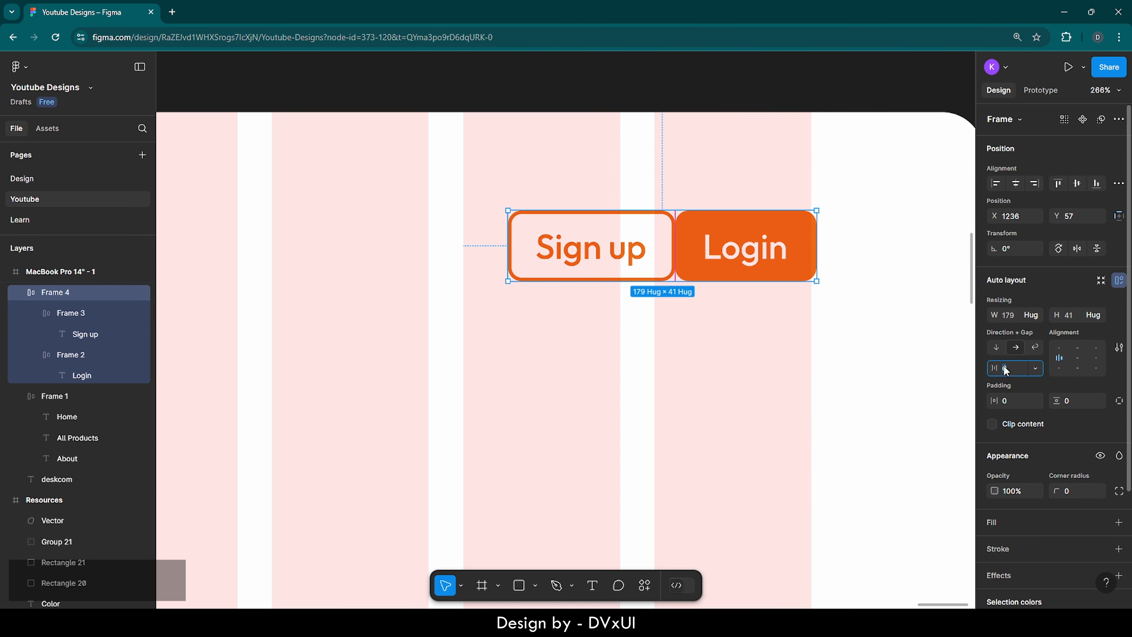
pyautogui.write('12')
pyautogui.press('Return')
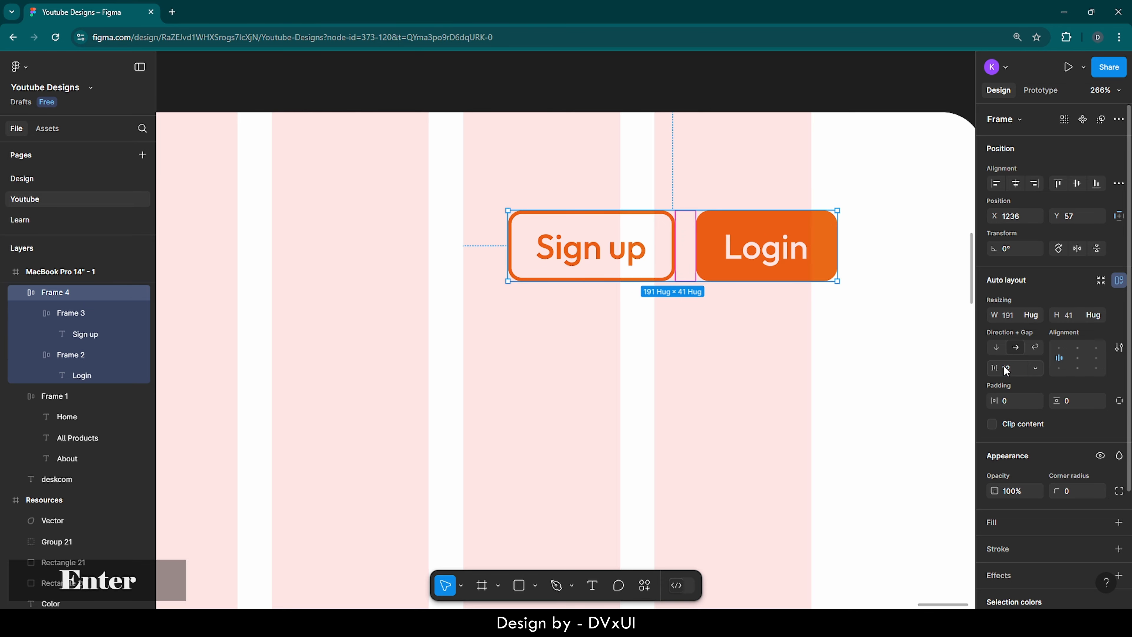
pyautogui.click(639, 334)
# Step: Move the Sign up and Login button group to the header's right end, level with the navigation links
pyautogui.scroll(-5, 640, 334)
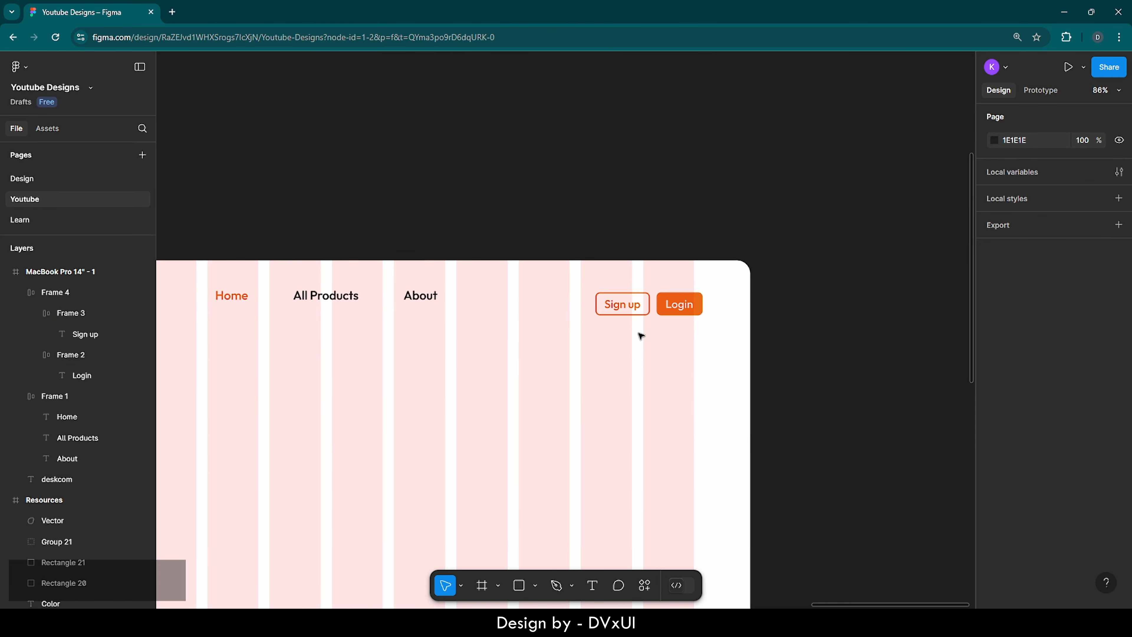
pyautogui.hscroll(-2, 639, 334)
pyautogui.scroll(-2, 639, 333)
pyautogui.scroll(-2, 639, 334)
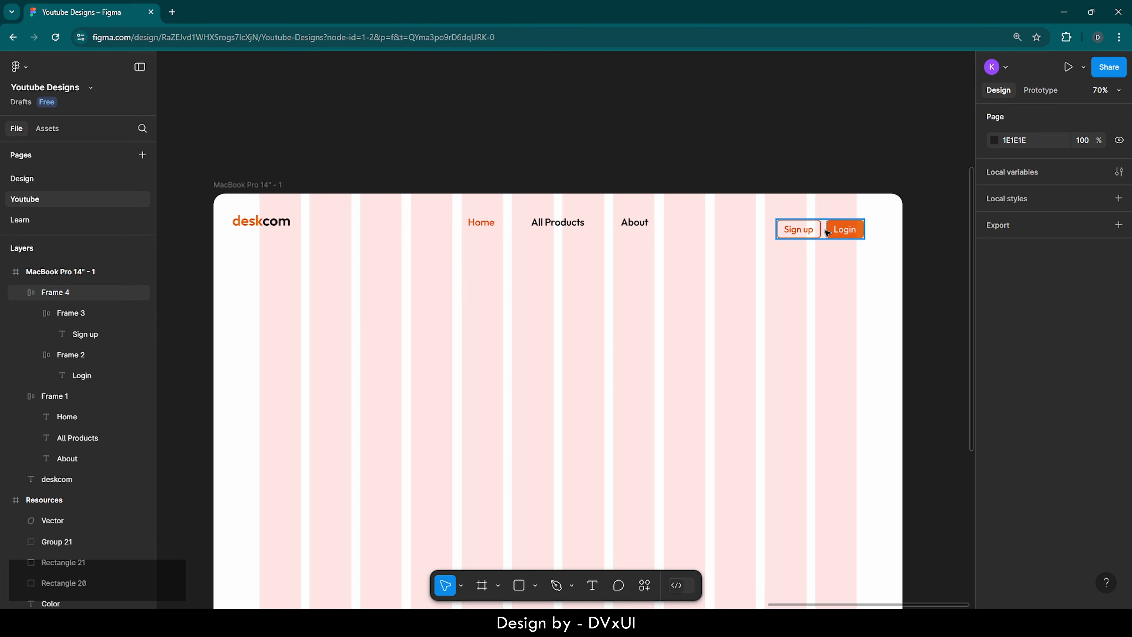
pyautogui.moveTo(826, 232); pyautogui.dragTo(847, 225)
pyautogui.click(753, 262)
pyautogui.scroll(-3, 754, 263)
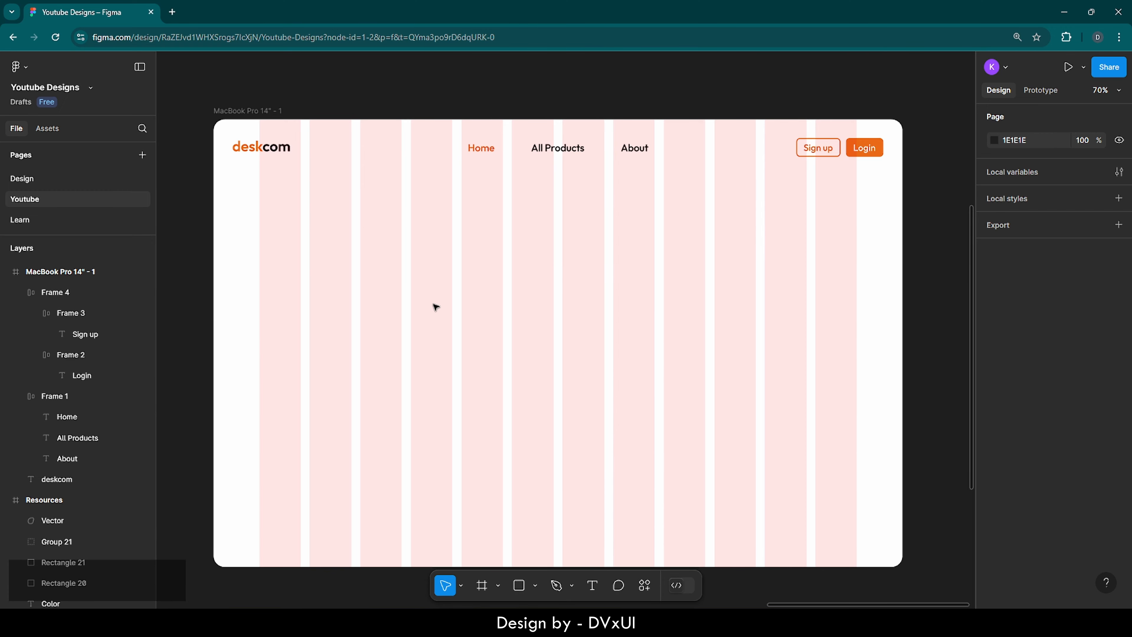
# Step: Copy the desk illustration and the orange blob from the Resources frame and paste both into the MacBook Pro 14" - 1 frame
pyautogui.click(5, 272)
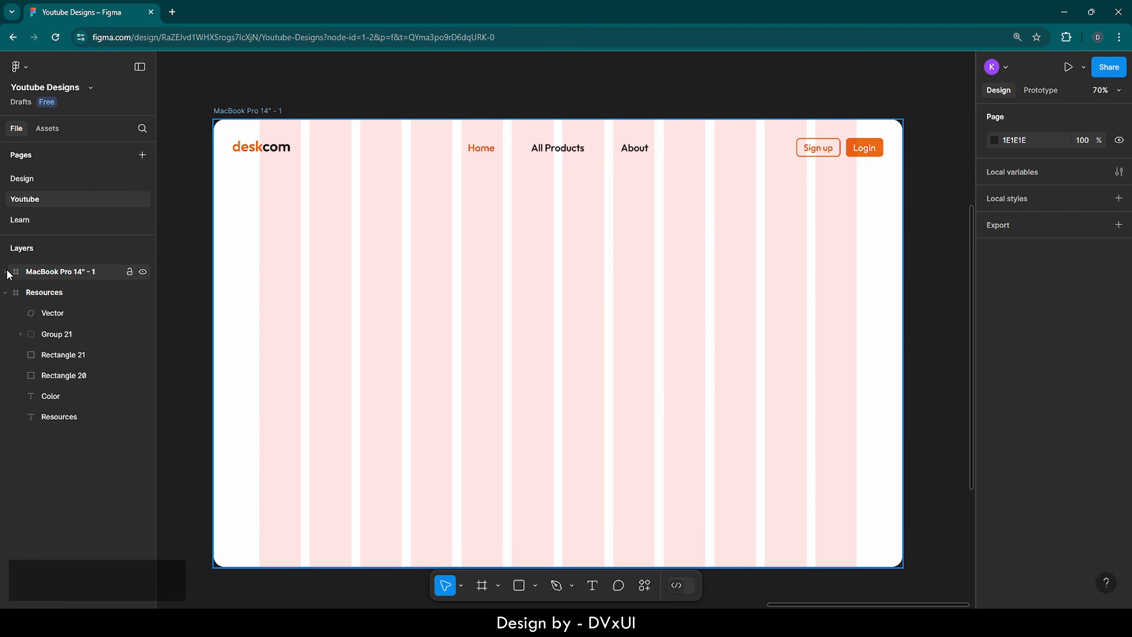
pyautogui.click(19, 294)
pyautogui.hotkey('shift', '2')
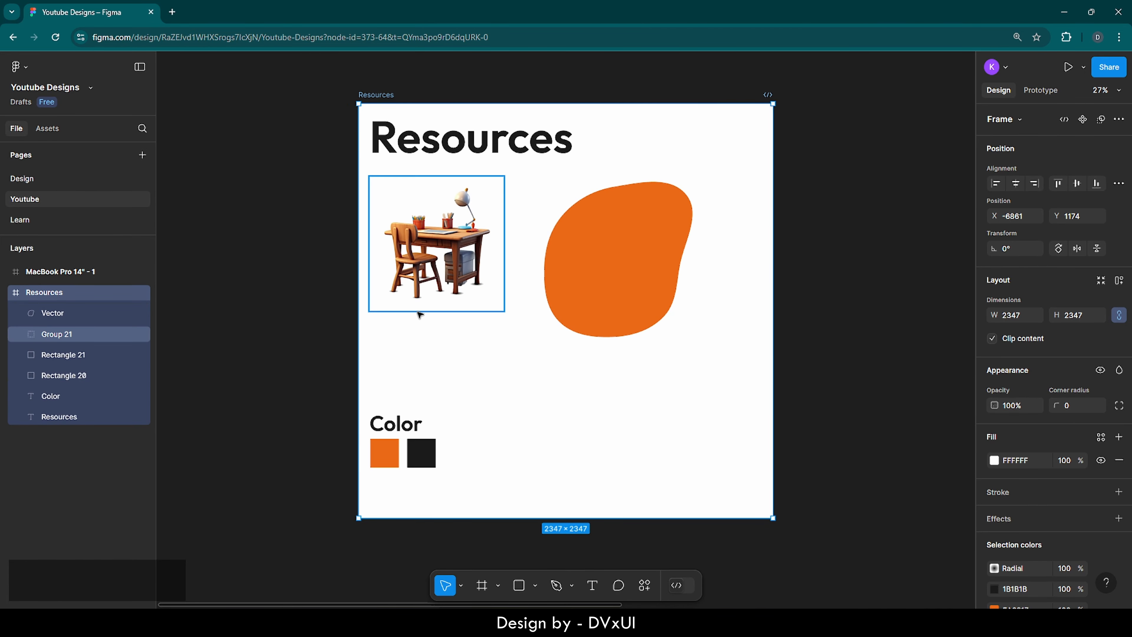
pyautogui.click(531, 343)
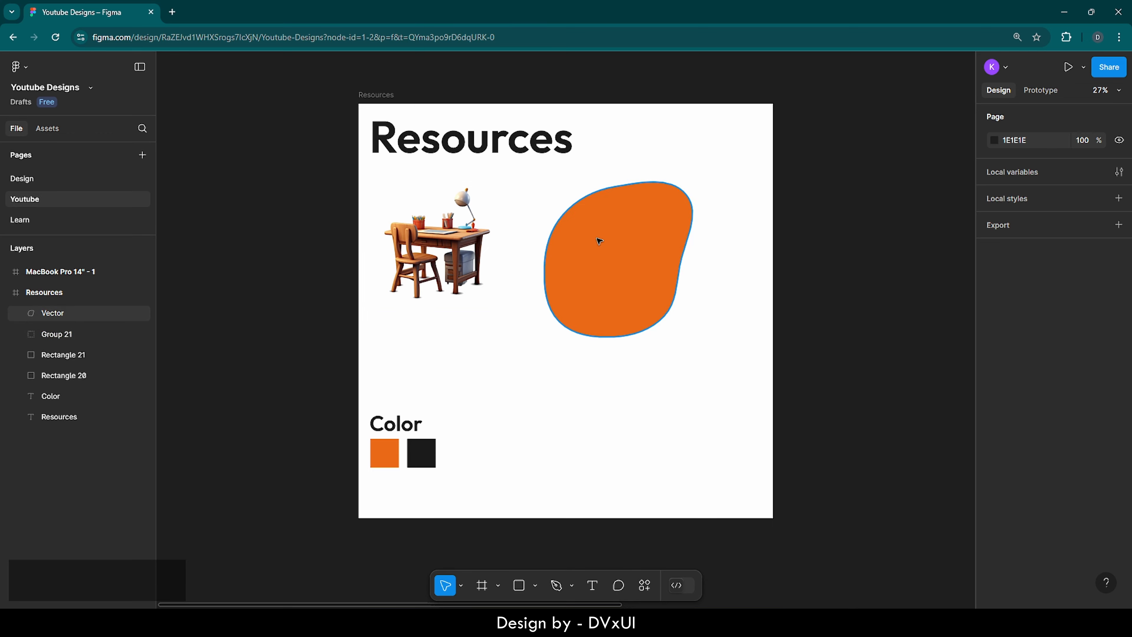
pyautogui.click(615, 237)
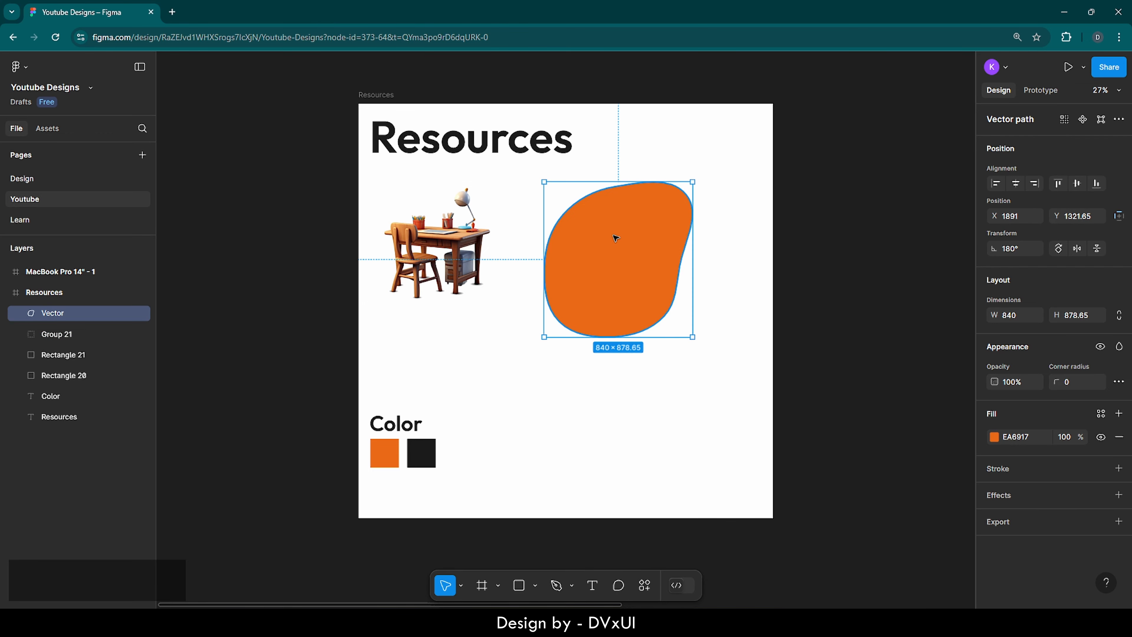
pyautogui.keyDown('shift'); pyautogui.click(454, 245); pyautogui.keyUp('shift')
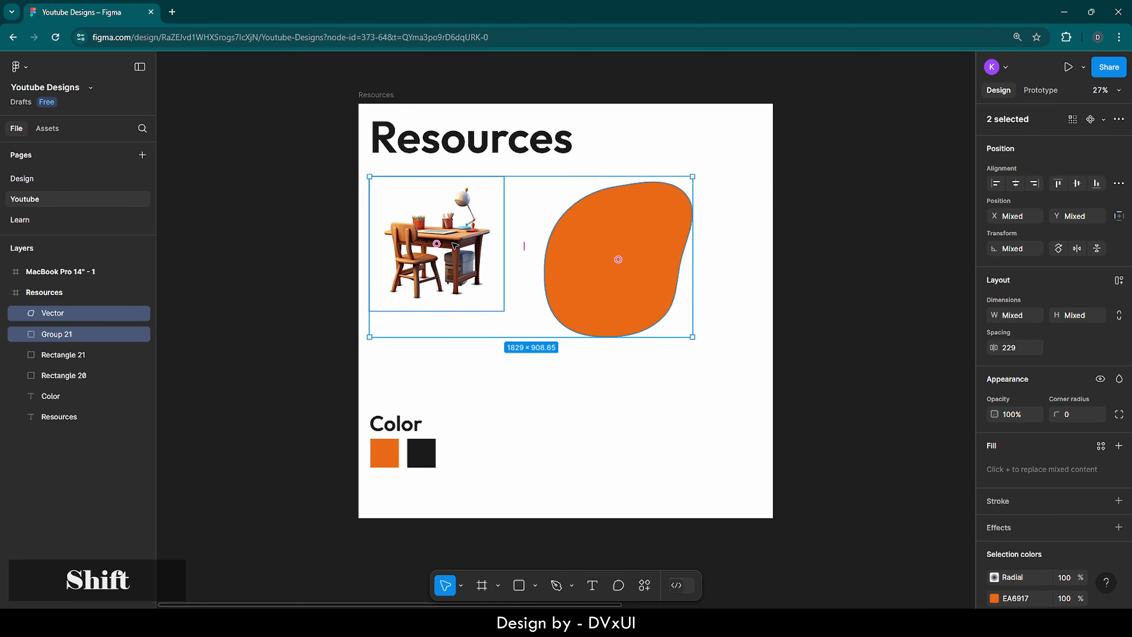
pyautogui.hotkey('ctrl', 'c')
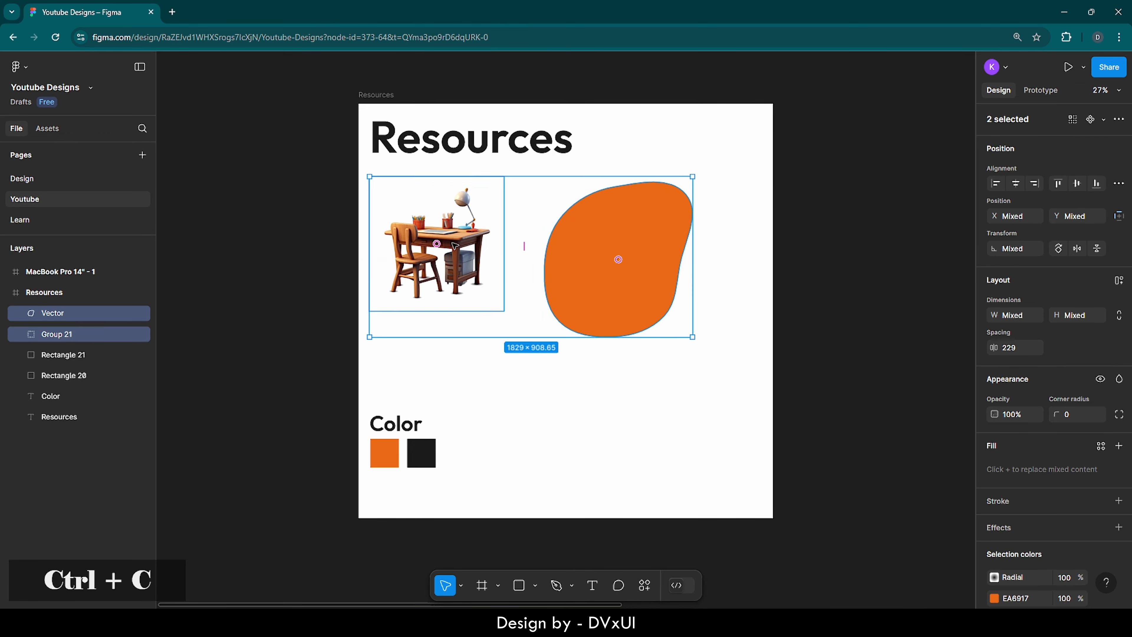
pyautogui.doubleClick(17, 273)
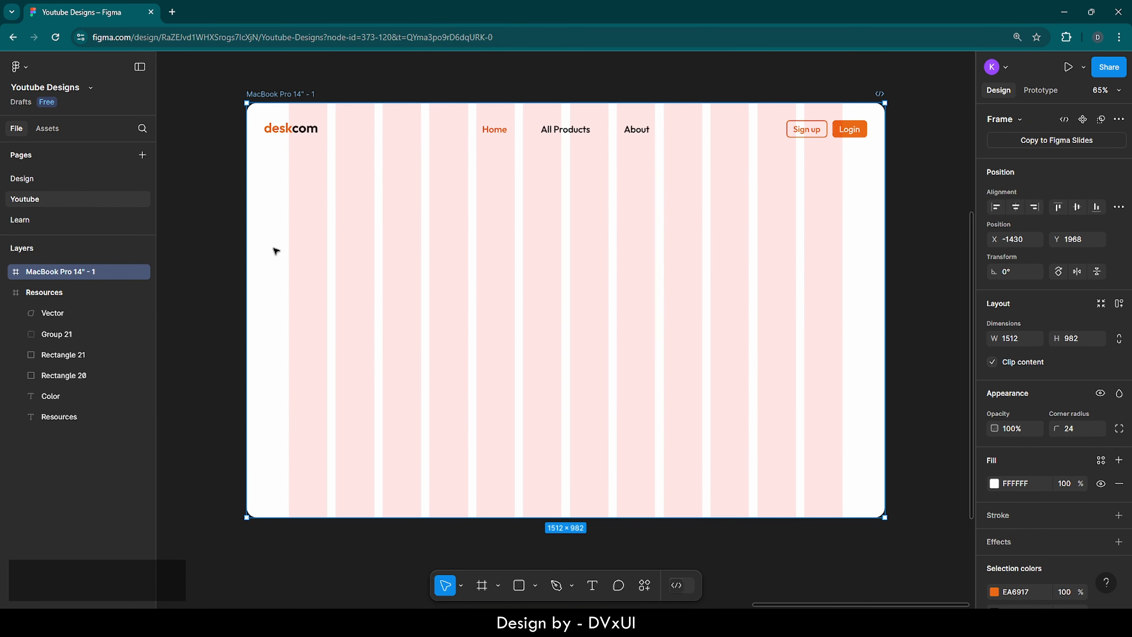
pyautogui.hotkey('ctrl', 'v')
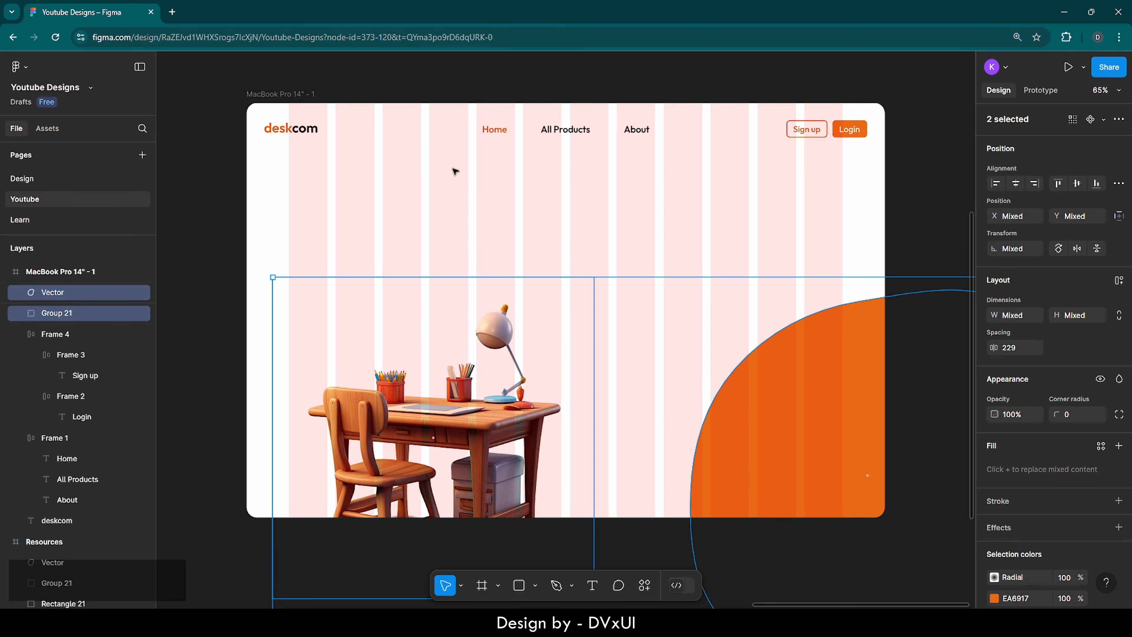
pyautogui.click(589, 257)
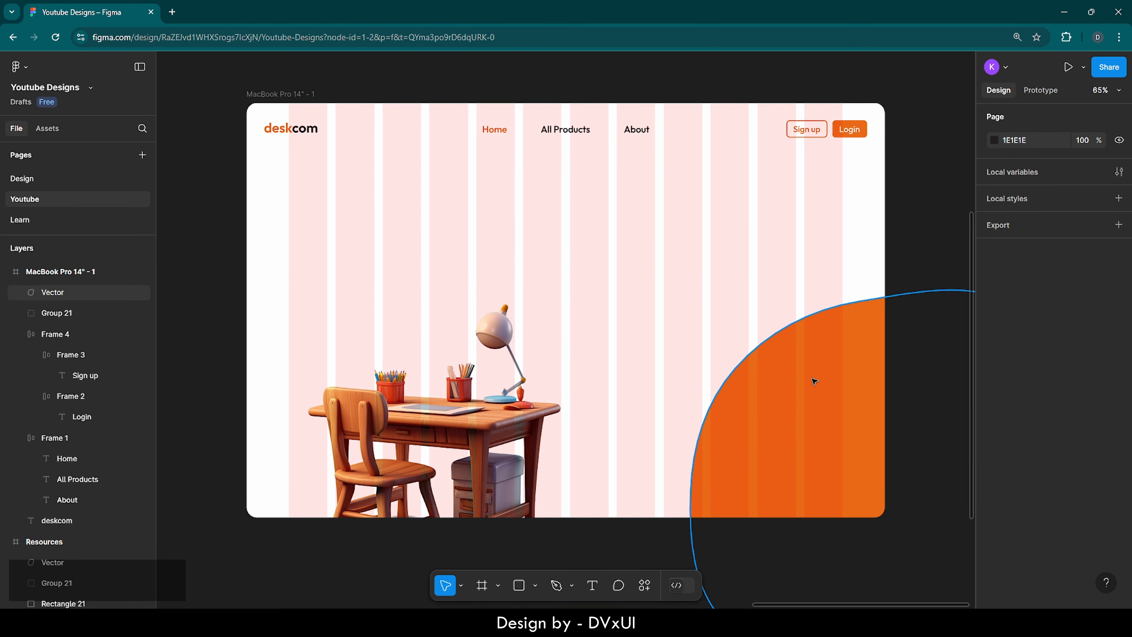
# Step: Place the orange blob on the page's right half, aligned to the frame's bottom edge at X 1592, Y 982
pyautogui.moveTo(814, 381); pyautogui.dragTo(686, 241)
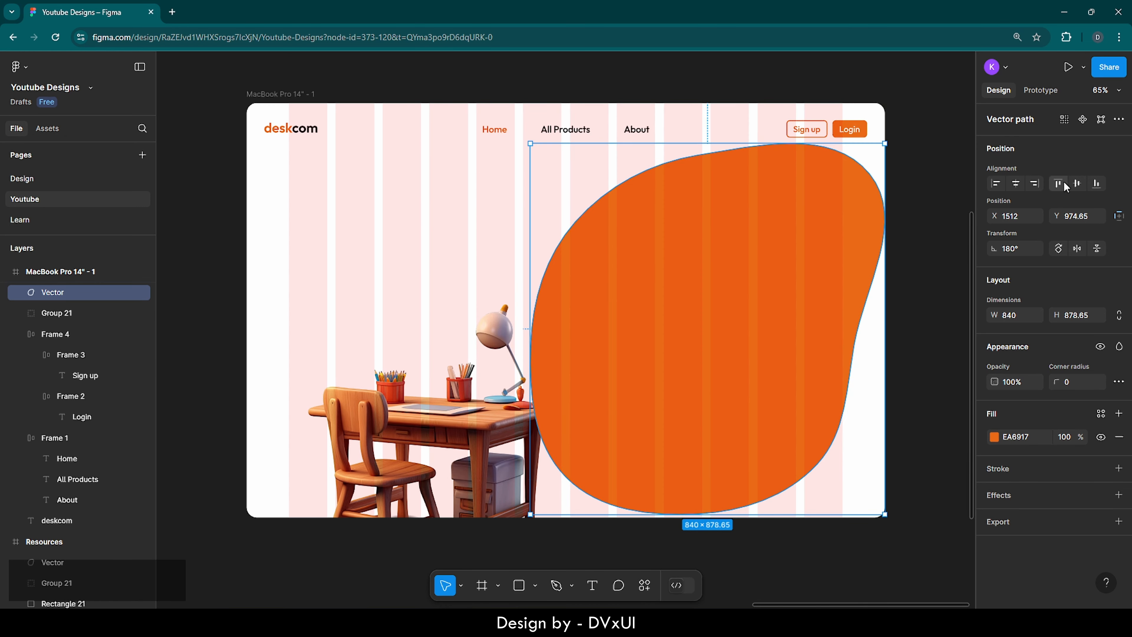
pyautogui.click(1096, 182)
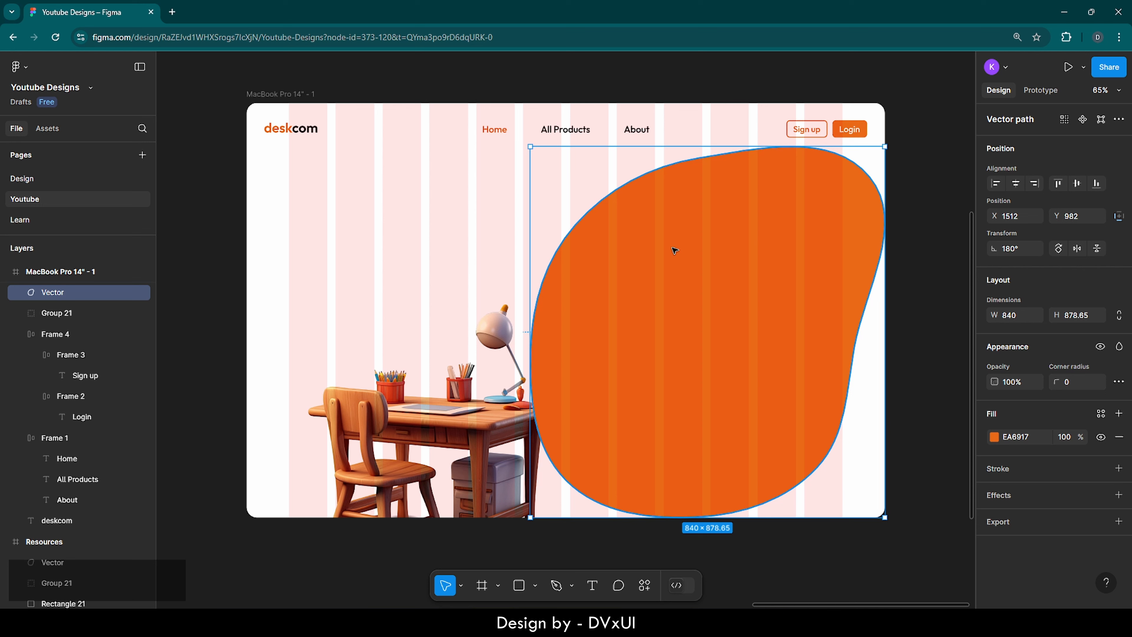
pyautogui.press('shift')
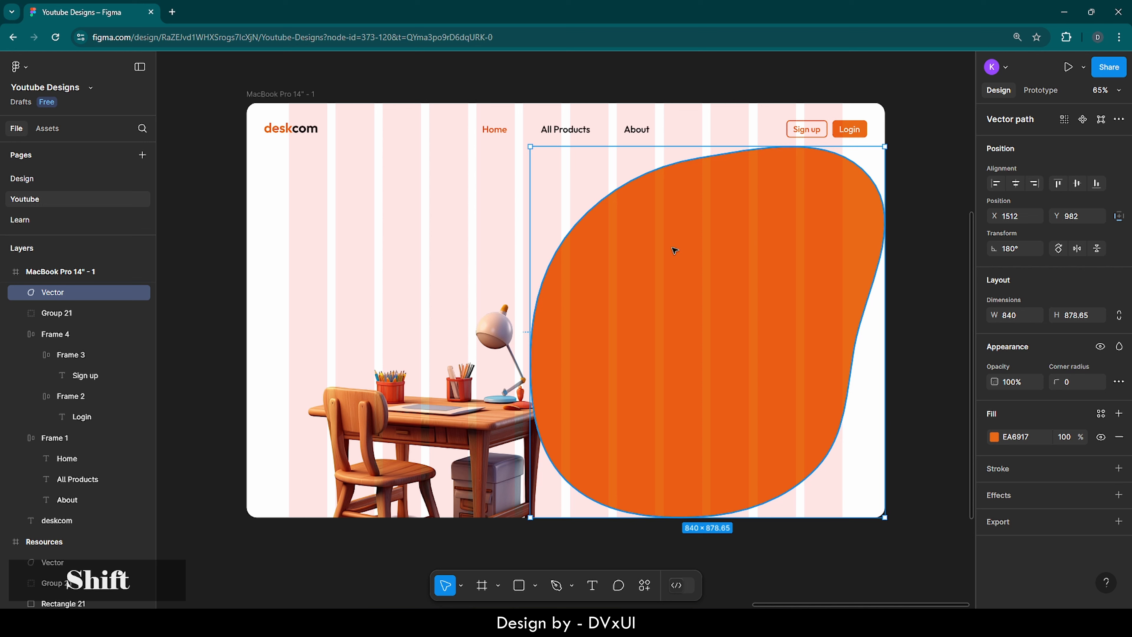
pyautogui.hotkey('shift', 'Right')
pyautogui.hotkey('shift', 'Right')
pyautogui.hotkey('shift', 'Right')
pyautogui.hotkey('shift', 'Right')
pyautogui.hotkey('shift', 'Right')
pyautogui.hotkey('shift', 'Right')
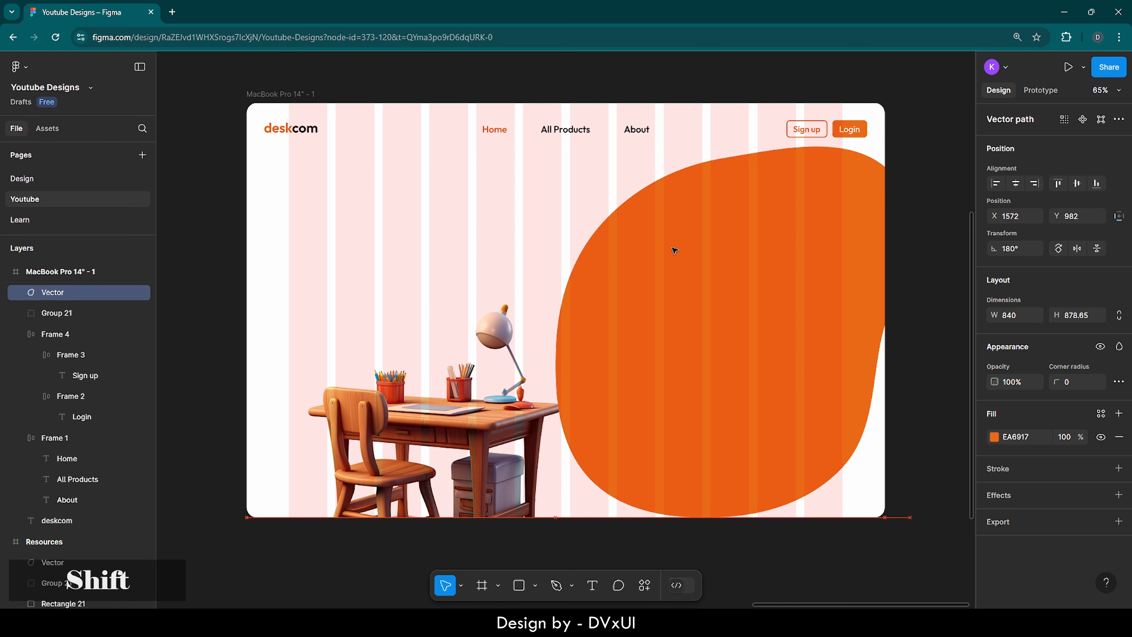
pyautogui.hotkey('shift', 'Right')
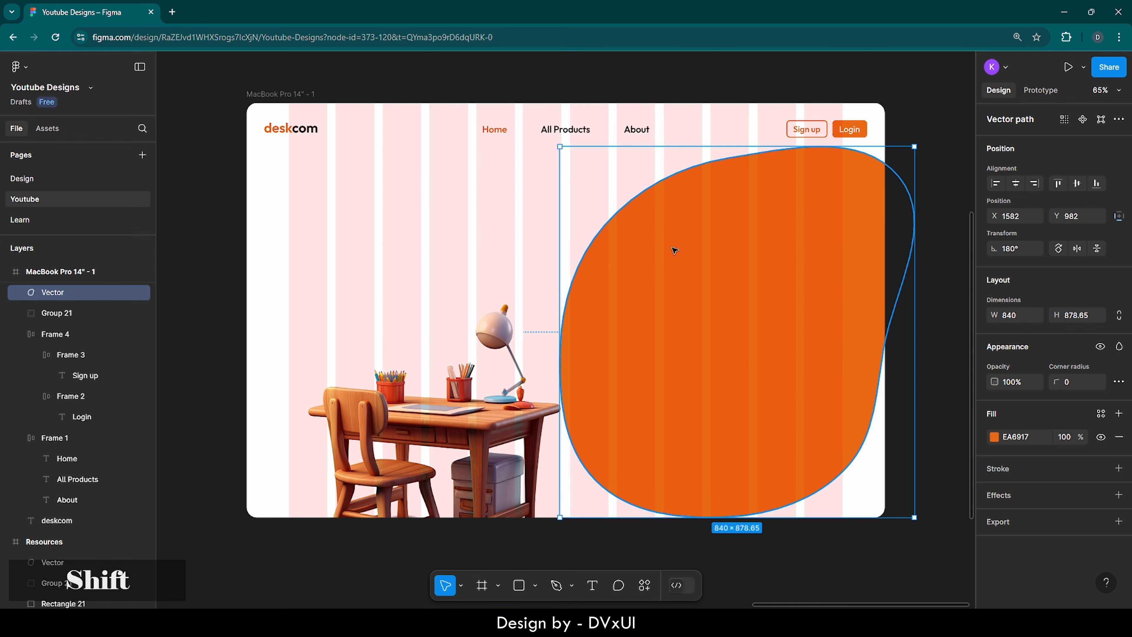
pyautogui.hotkey('shift', 'Right')
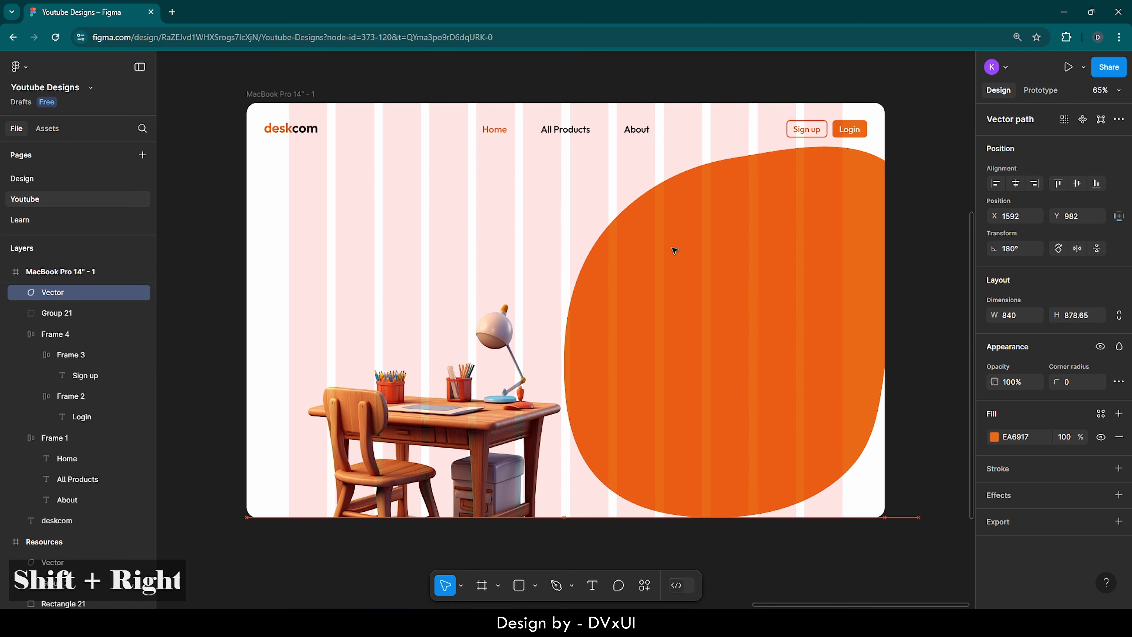
pyautogui.click(519, 250)
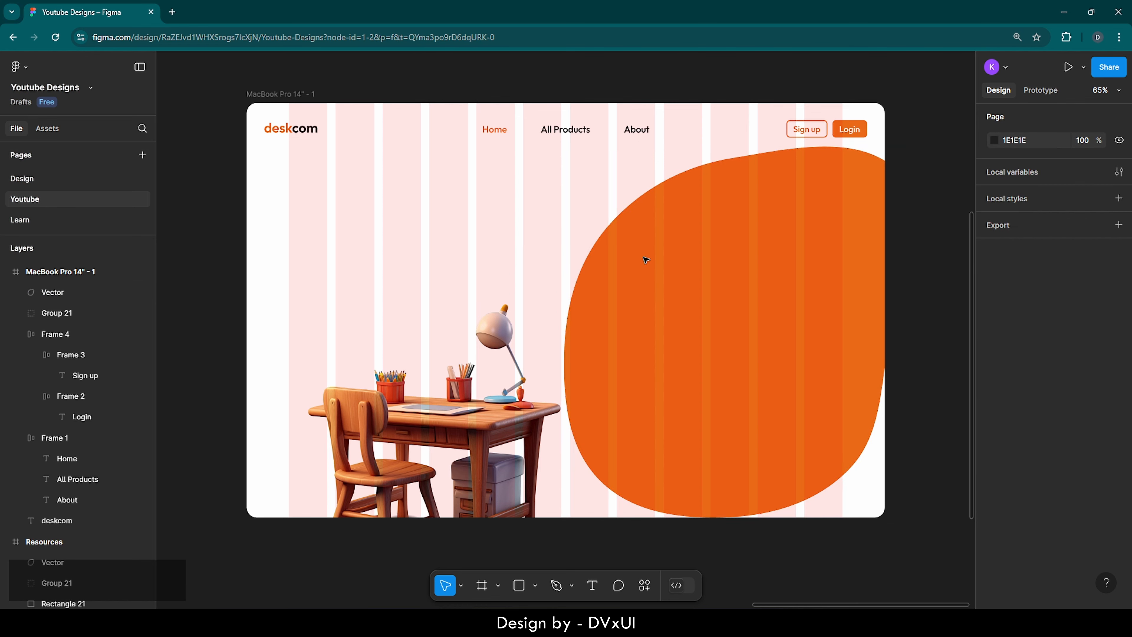
# Step: Set the opacity of the blob's EA6917 fill to 10%
pyautogui.click(805, 289)
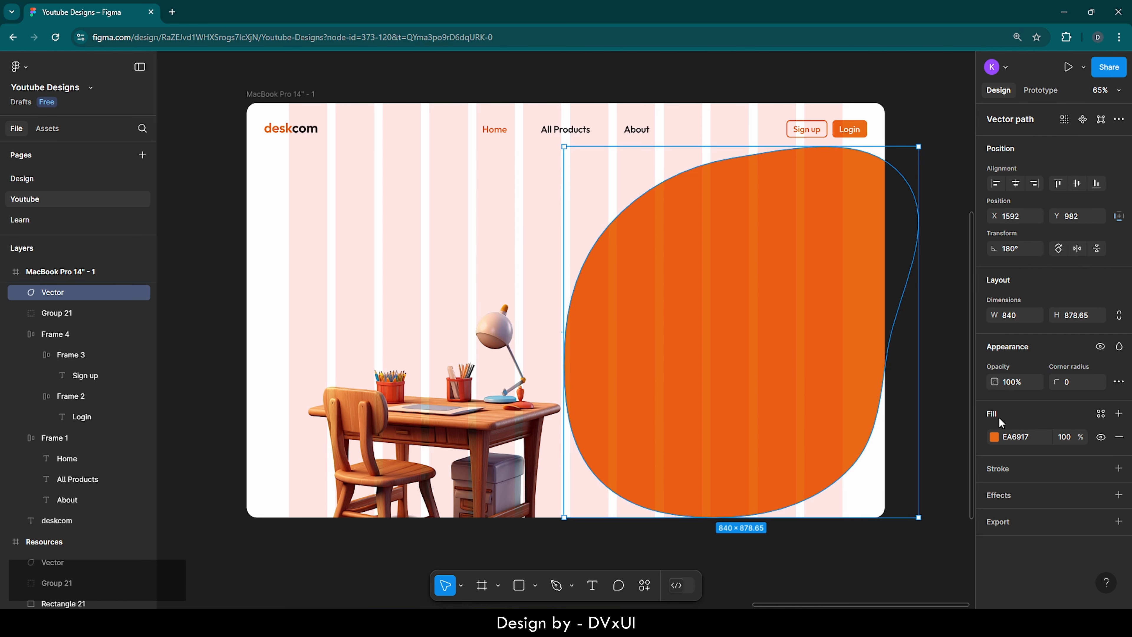
pyautogui.click(1070, 438)
pyautogui.press('BackSpace')
pyautogui.write('10')
pyautogui.press('Return')
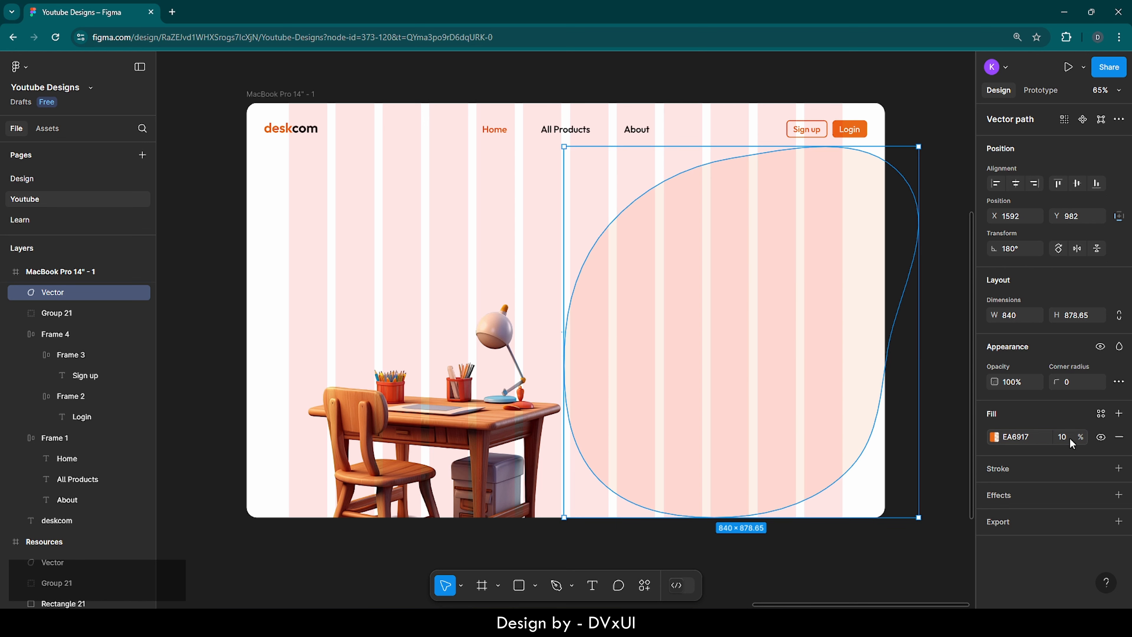
pyautogui.click(935, 319)
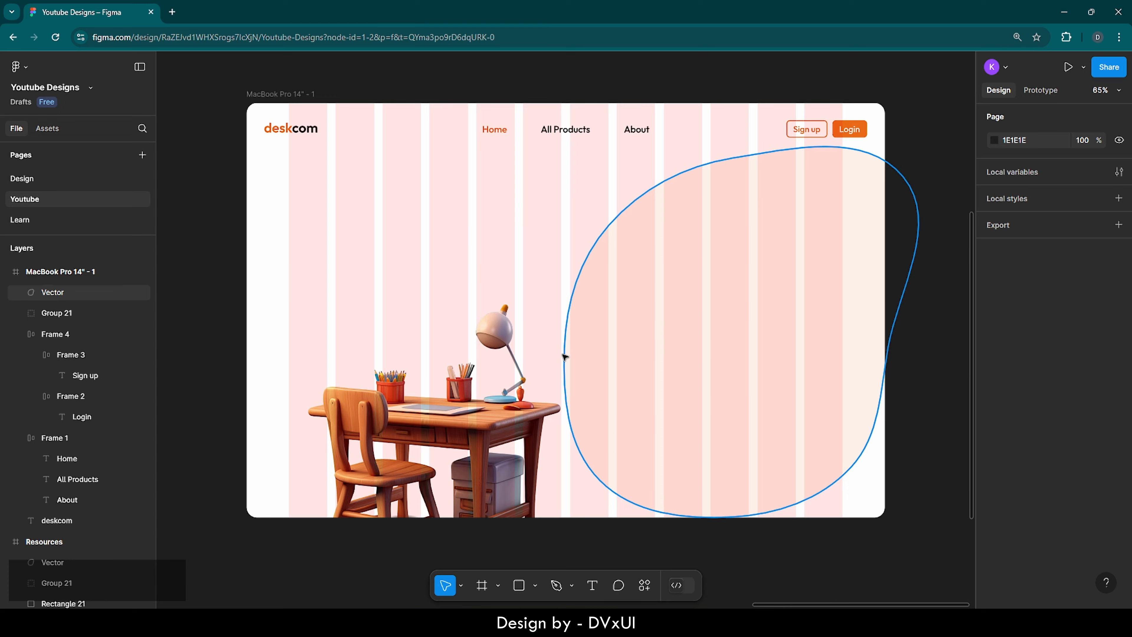
# Step: Move the desk illustration over the pale blob at about X 729, Y 178
pyautogui.click(486, 399)
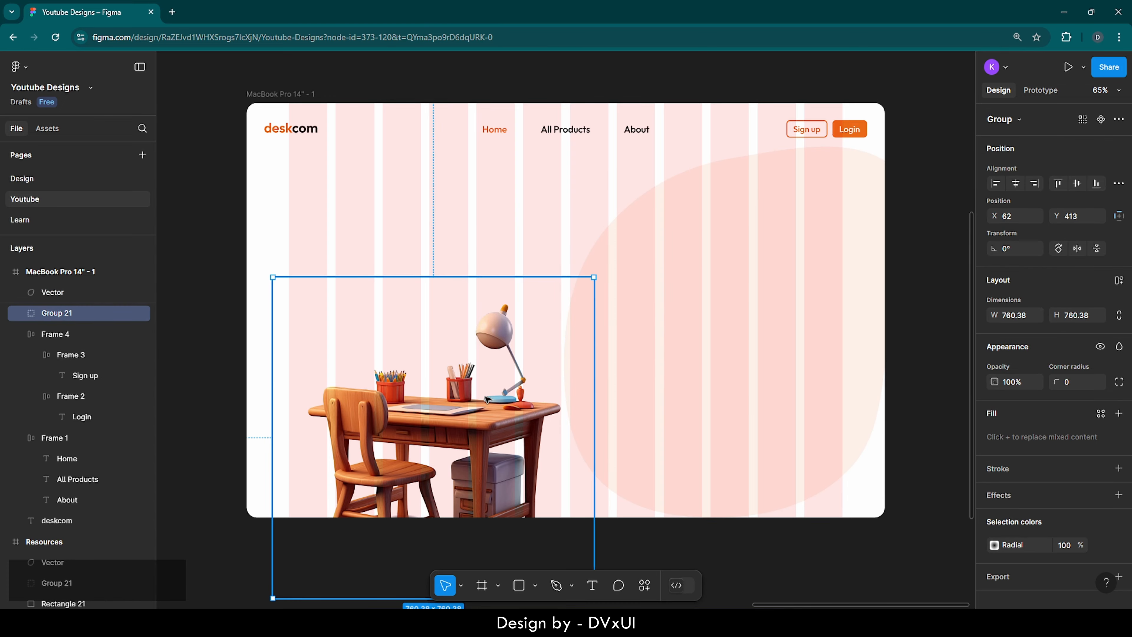
pyautogui.moveTo(415, 418); pyautogui.dragTo(697, 319)
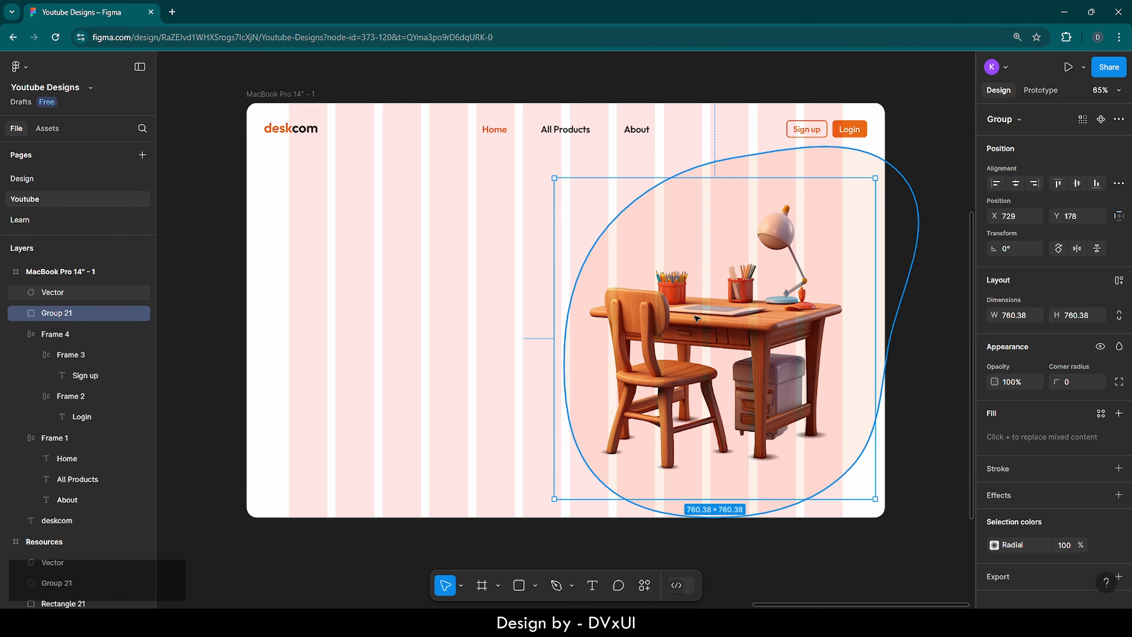
pyautogui.click(448, 319)
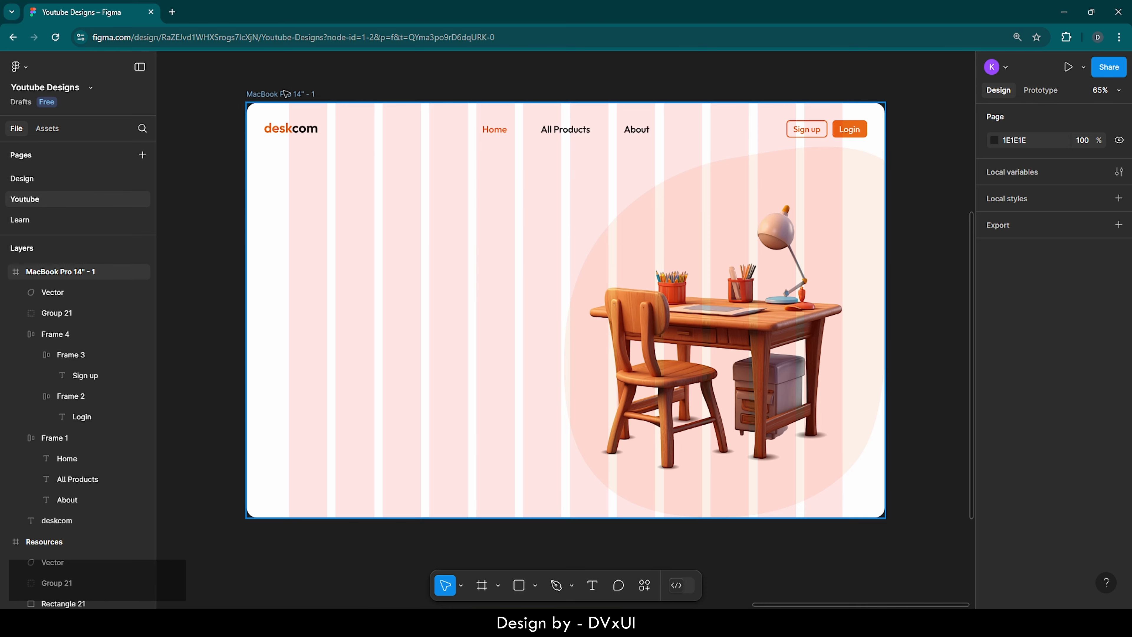
# Step: Hide the 12-column layout grid of the MacBook Pro 14" - 1 frame
pyautogui.click(297, 94)
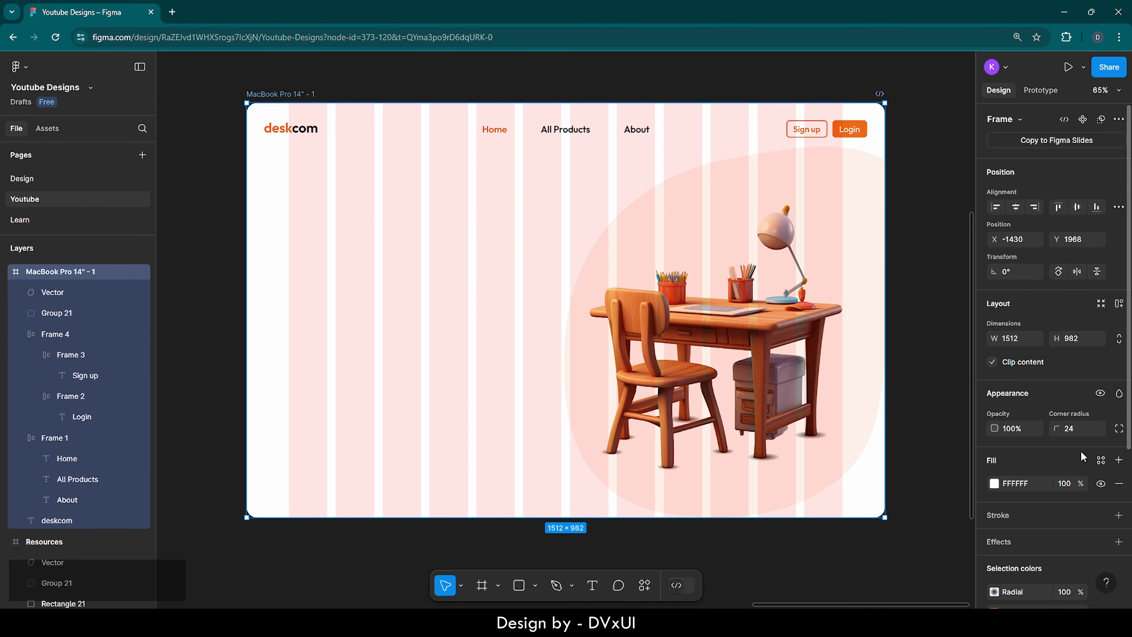
pyautogui.scroll(-5, 1080, 450)
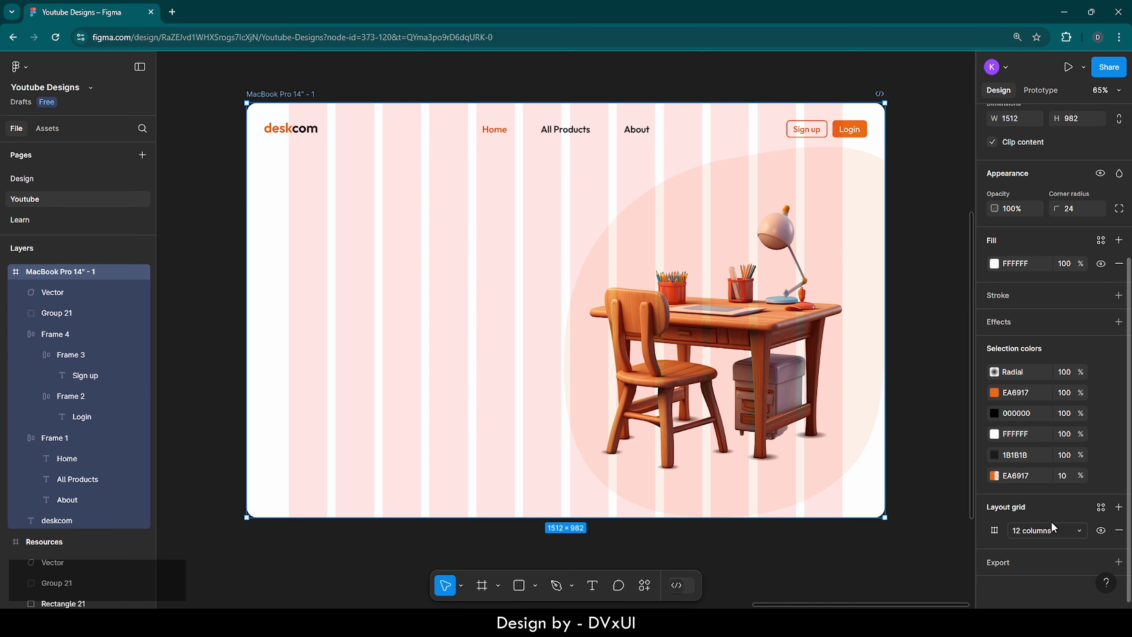
pyautogui.click(1100, 531)
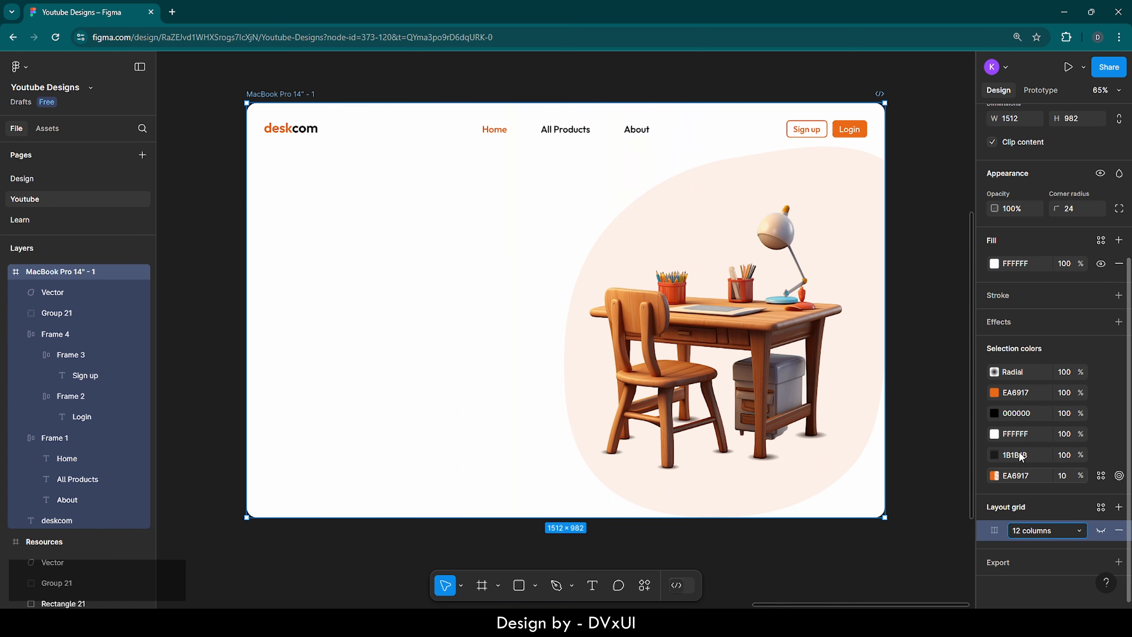
pyautogui.click(951, 348)
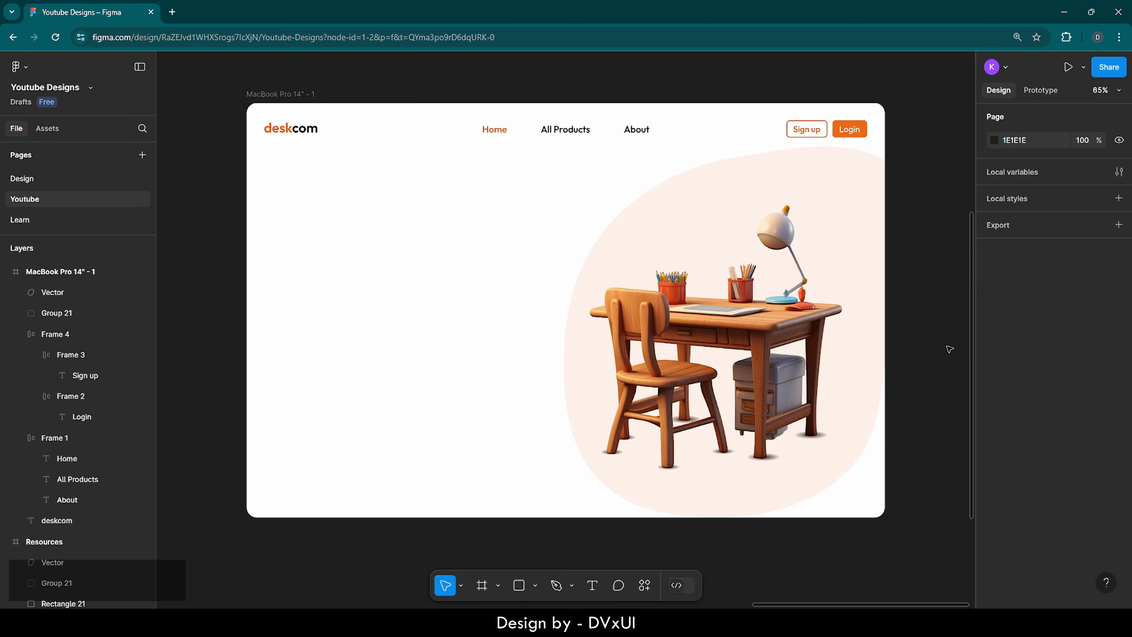
# Step: Send the pale orange blob behind all other layers of the MacBook Pro 14" frame
pyautogui.doubleClick(731, 341)
pyautogui.press('Escape')
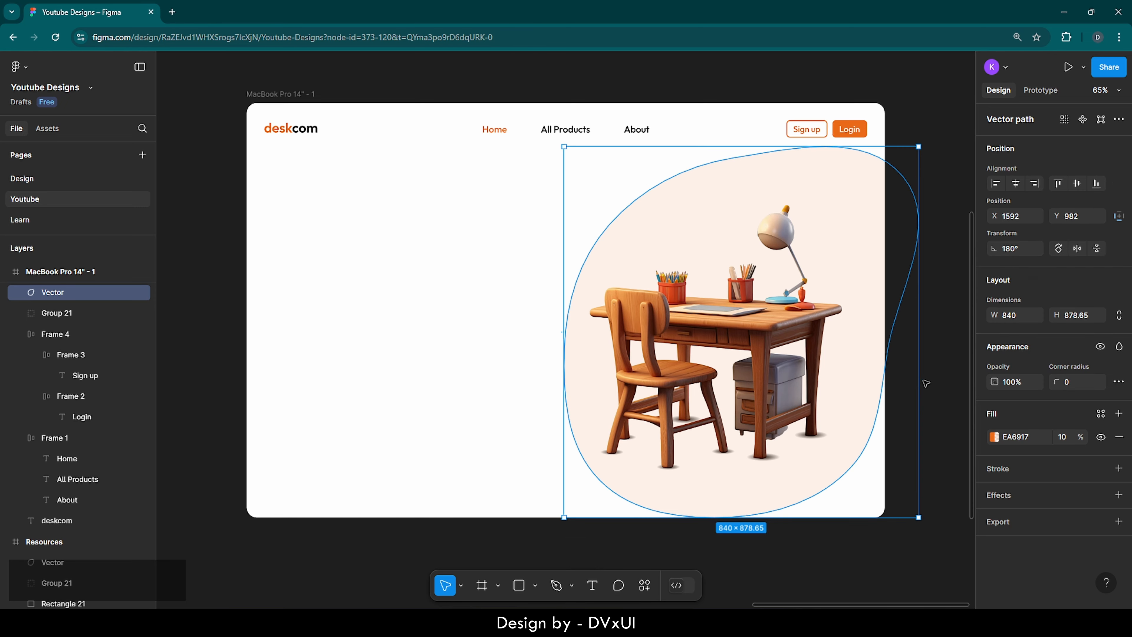
pyautogui.rightClick(636, 268)
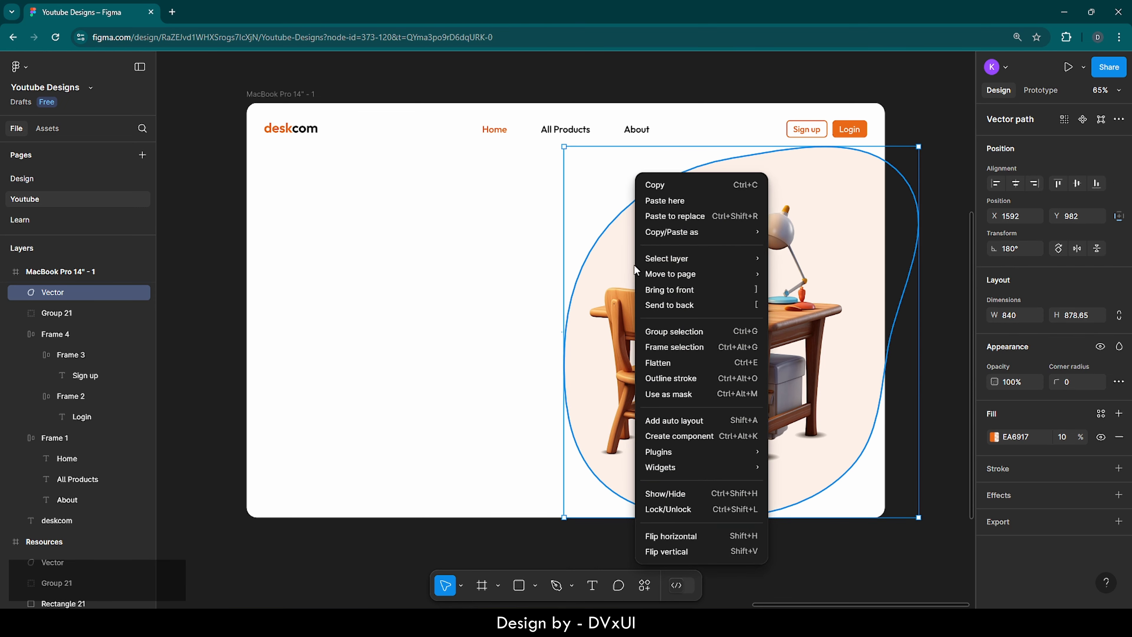
pyautogui.click(657, 305)
# Step: Move the desk illustration over the blob to X 752, Y 163
pyautogui.click(709, 322)
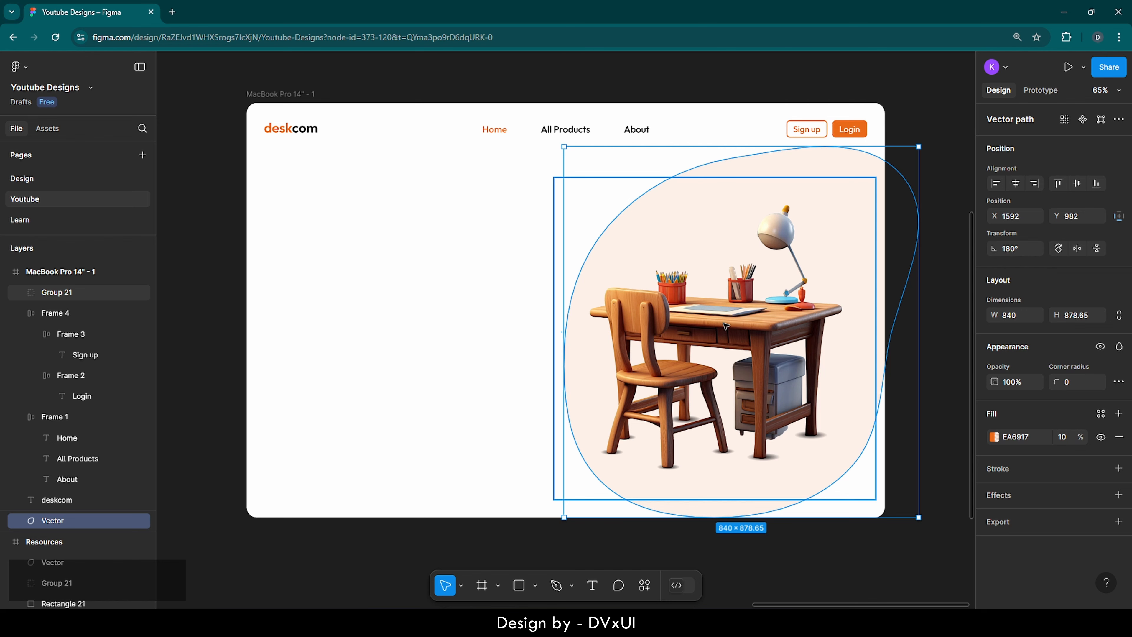
pyautogui.moveTo(716, 327); pyautogui.dragTo(740, 328)
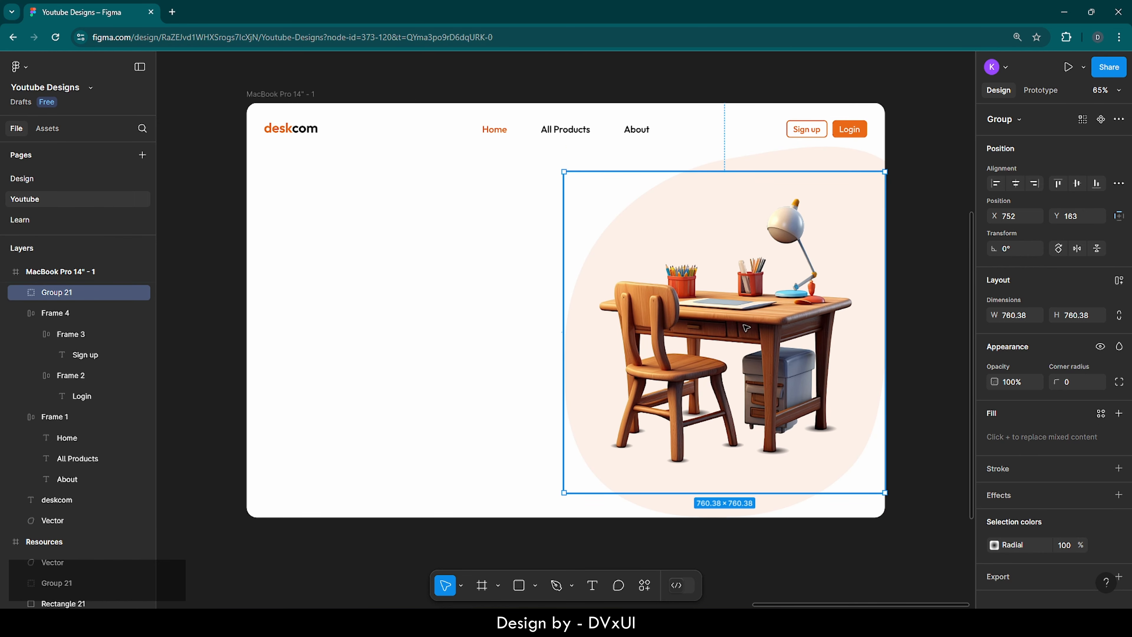
pyautogui.click(926, 341)
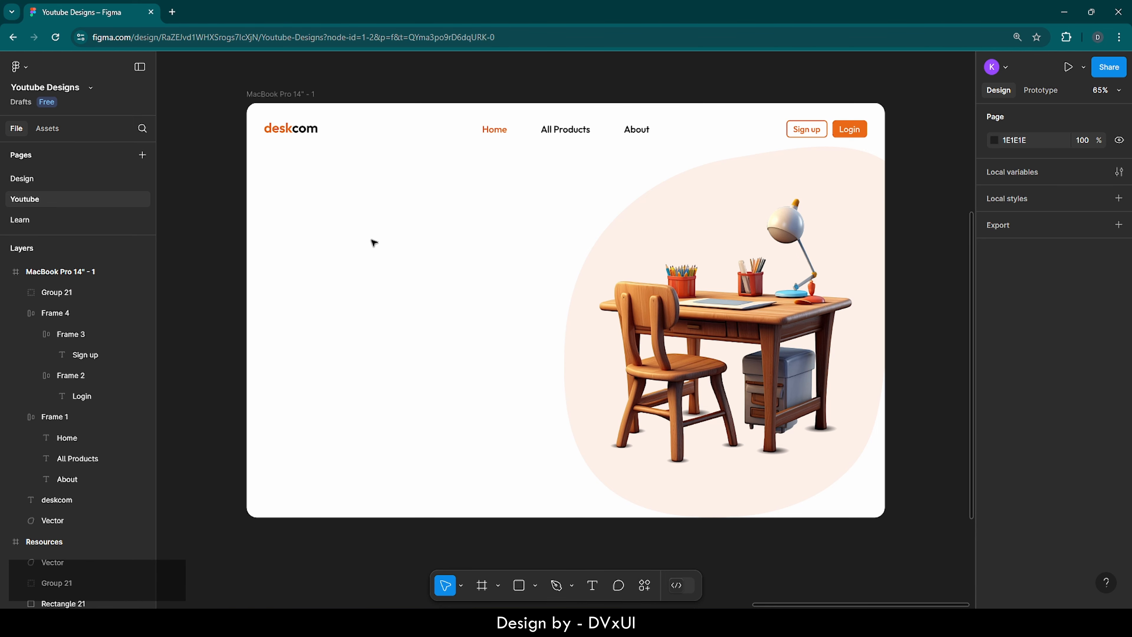
# Step: Show the 12-column layout grid of the MacBook Pro 14" - 1 frame
pyautogui.click(286, 97)
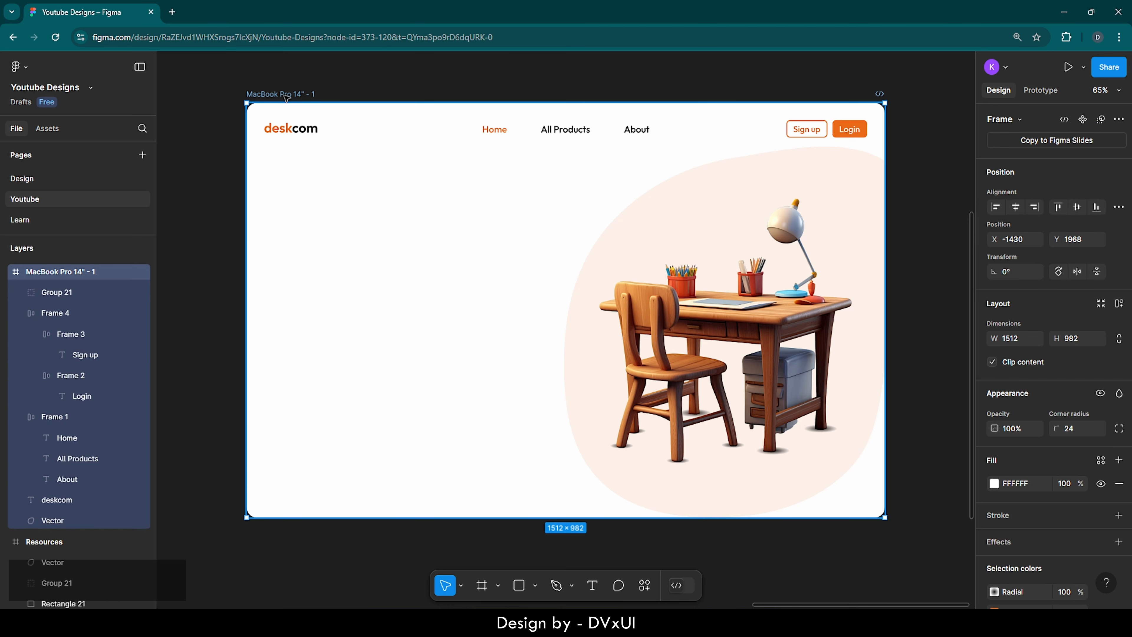
pyautogui.scroll(-5, 1086, 488)
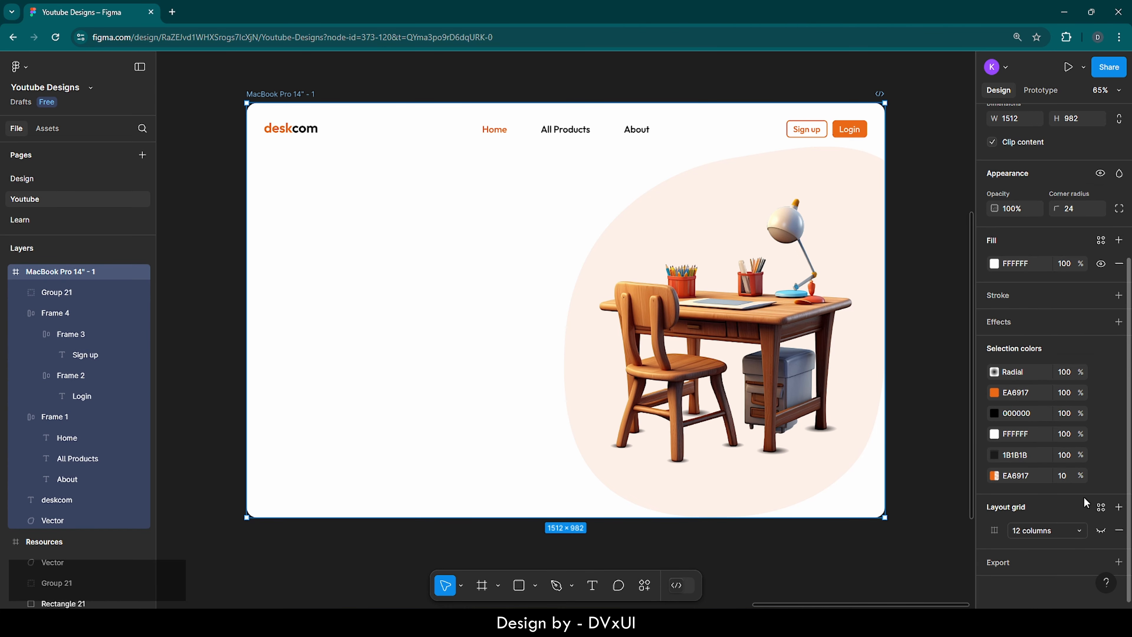
pyautogui.click(1100, 531)
pyautogui.press('Escape')
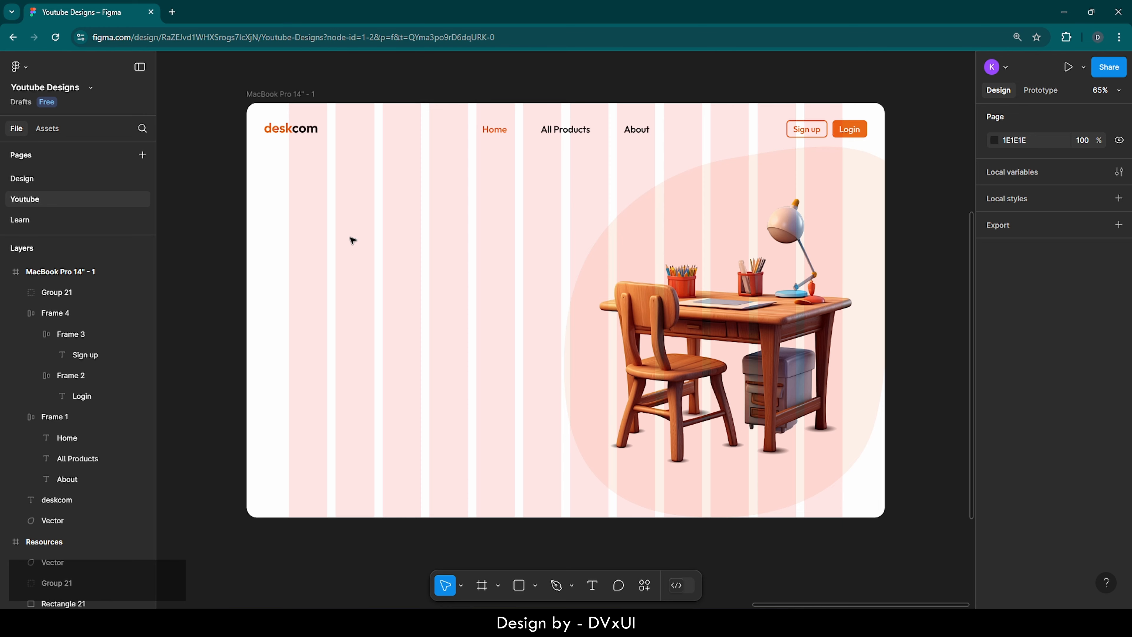
pyautogui.press('t')
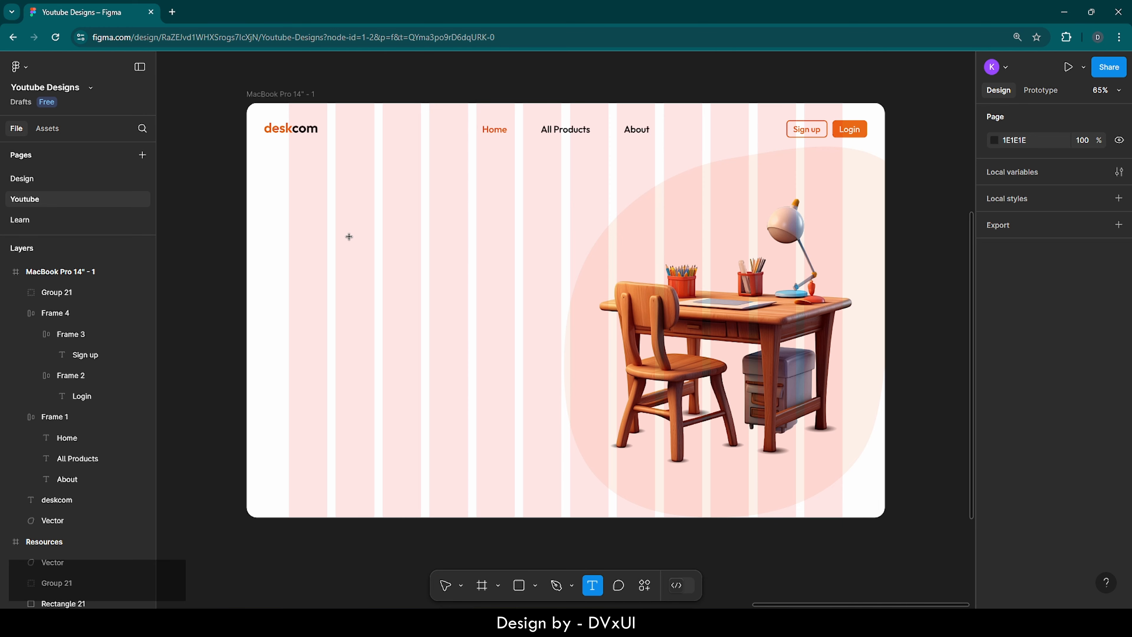
pyautogui.press('r')
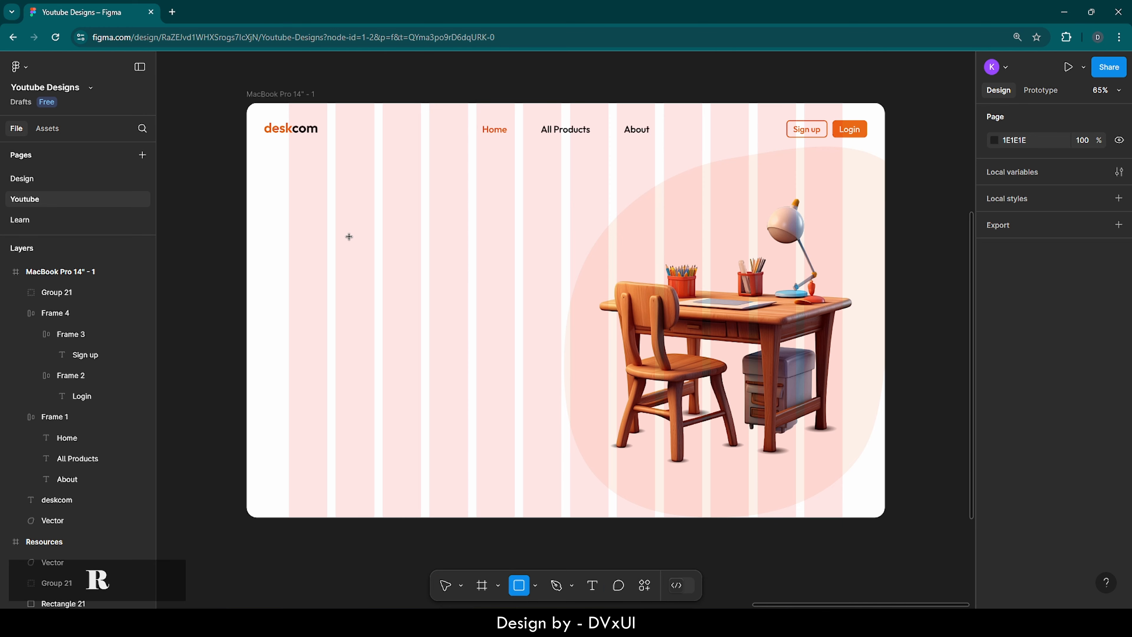
pyautogui.click(349, 236)
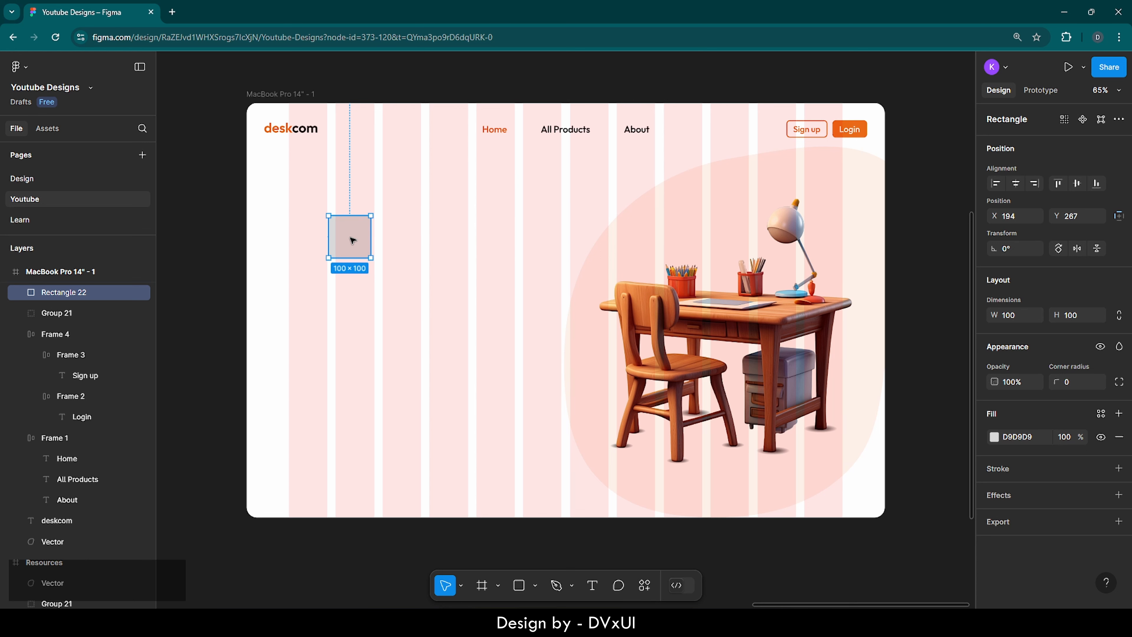
pyautogui.press('BackSpace')
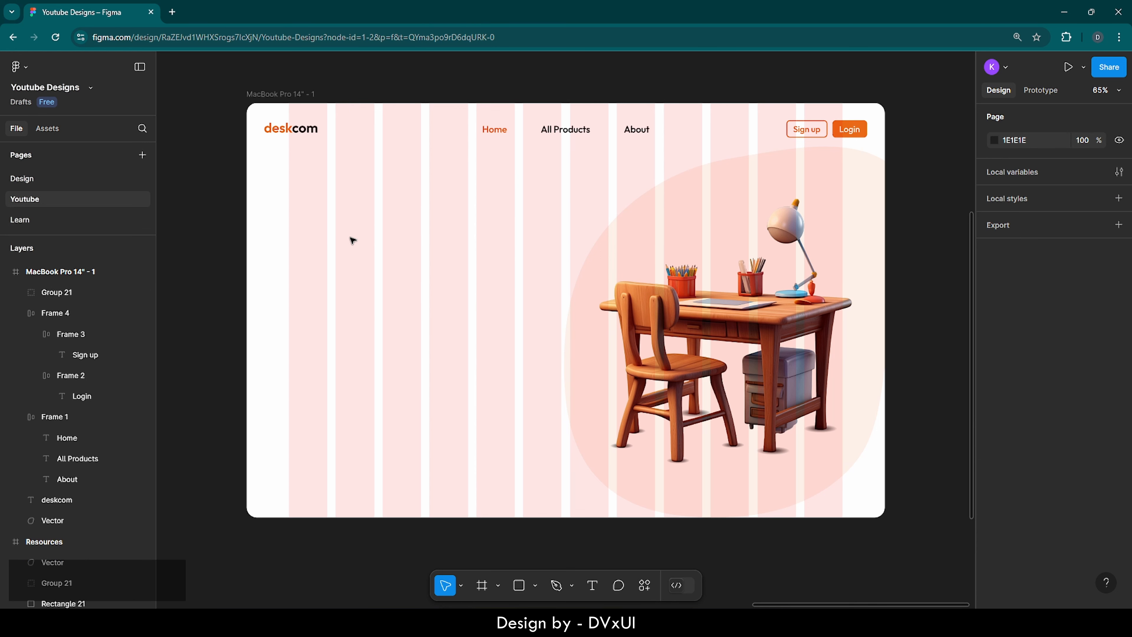
# Step: Add the heading text "organize" in the empty left half of the page at font size 136
pyautogui.press('t')
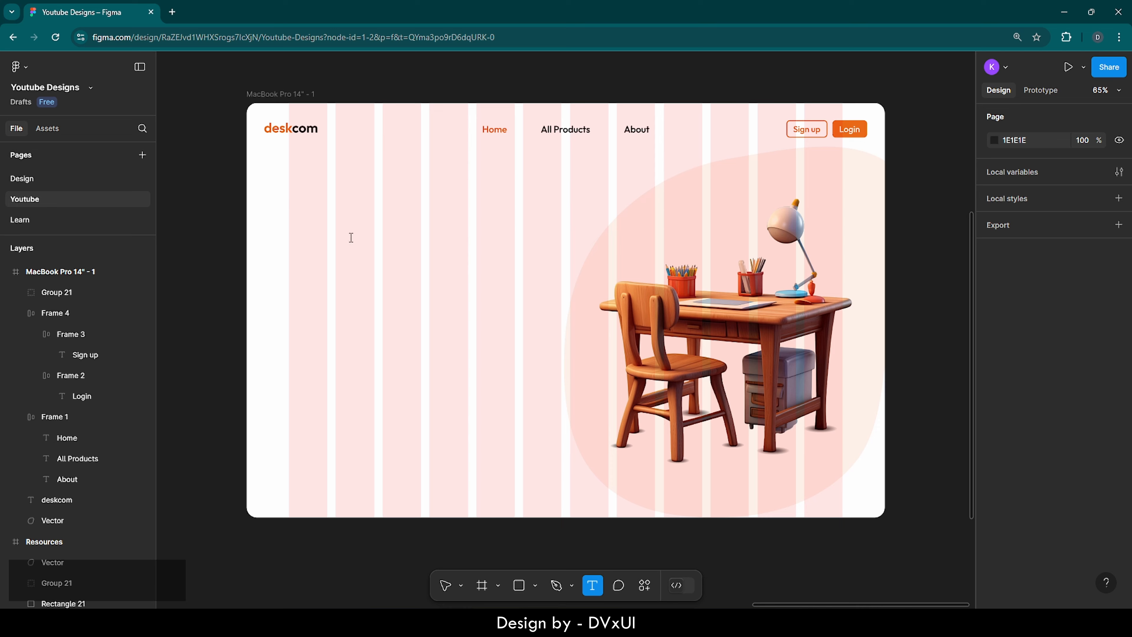
pyautogui.click(351, 237)
pyautogui.write('o')
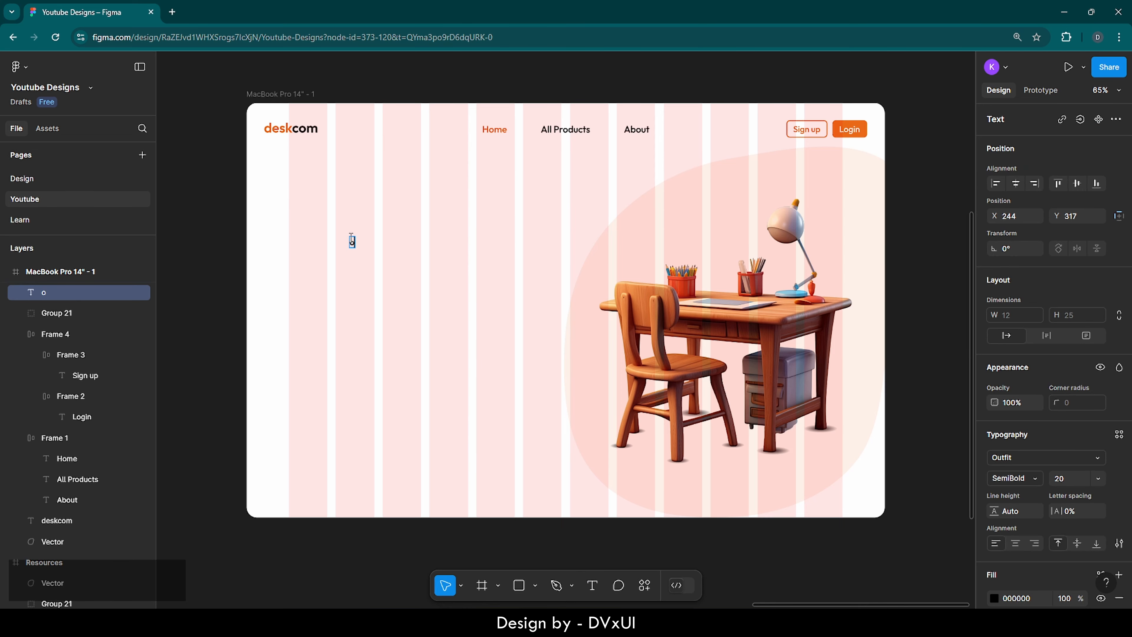
pyautogui.write('rganize')
pyautogui.hotkey('ctrl', 'a')
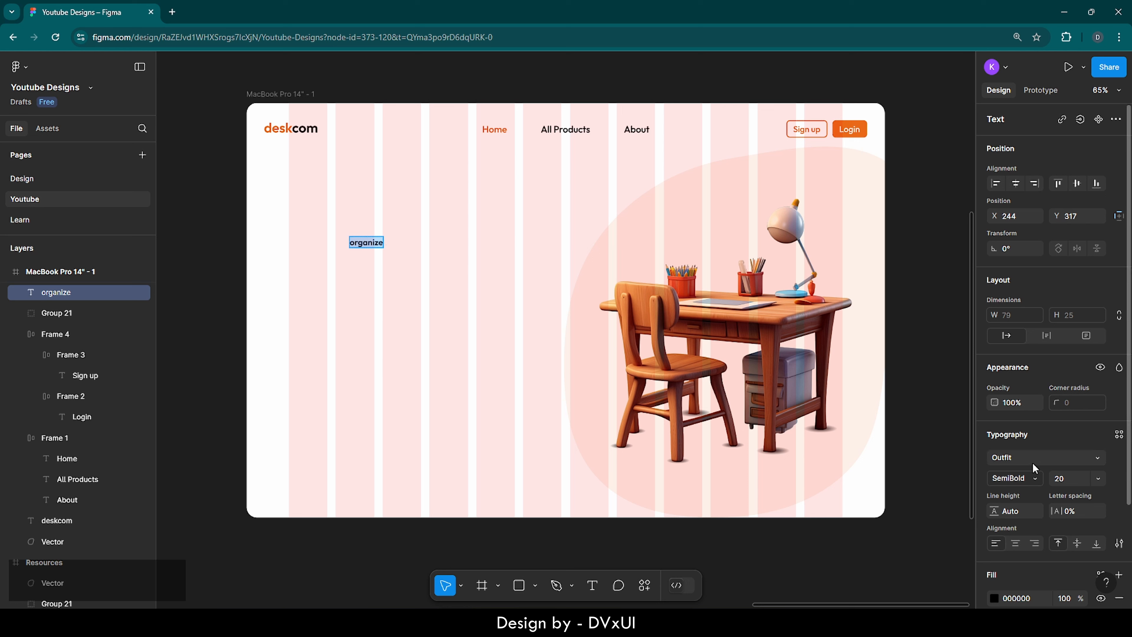
pyautogui.click(1067, 478)
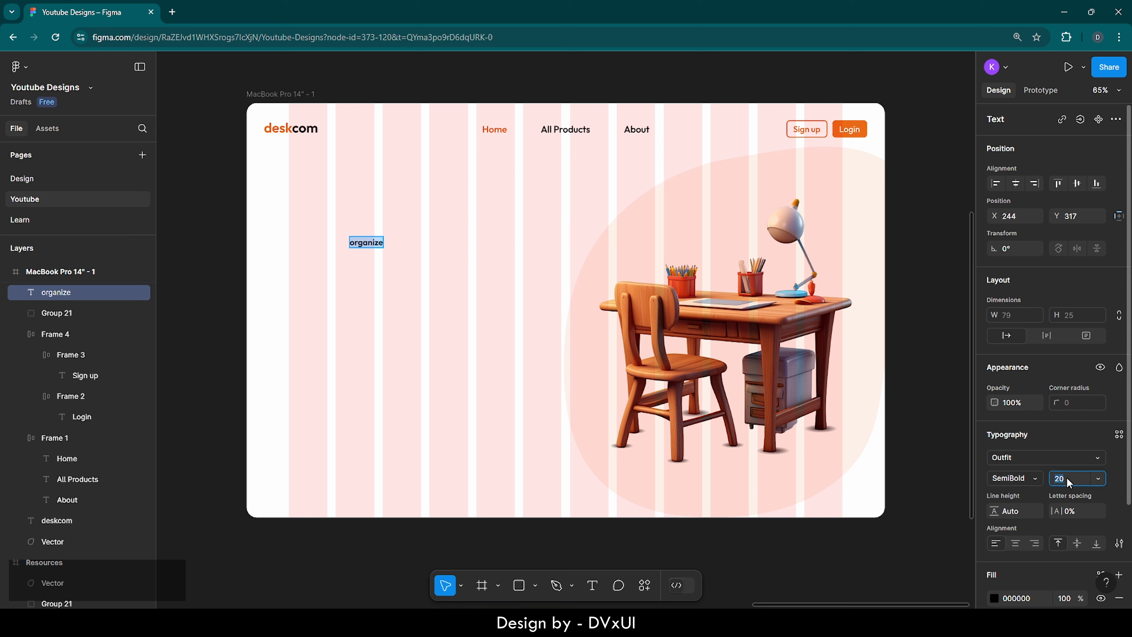
pyautogui.press('BackSpace')
pyautogui.write('136')
pyautogui.press('Return')
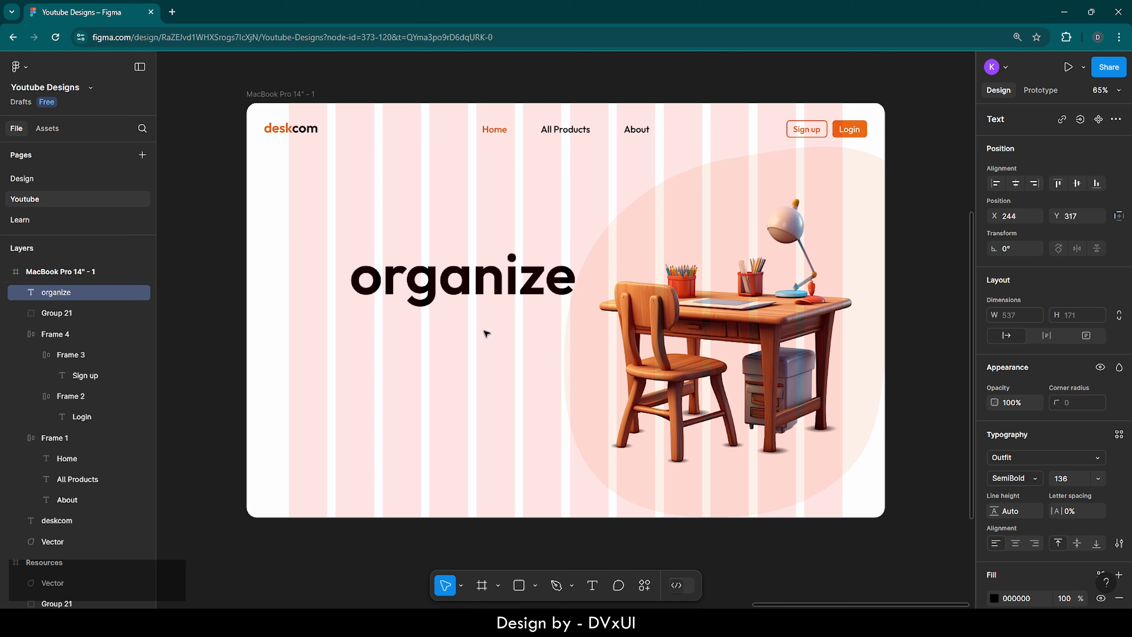
# Step: Align the "organize" heading with the first grid column at X 98, Y 285 and fill it with the page's orange
pyautogui.moveTo(467, 284); pyautogui.dragTo(404, 270)
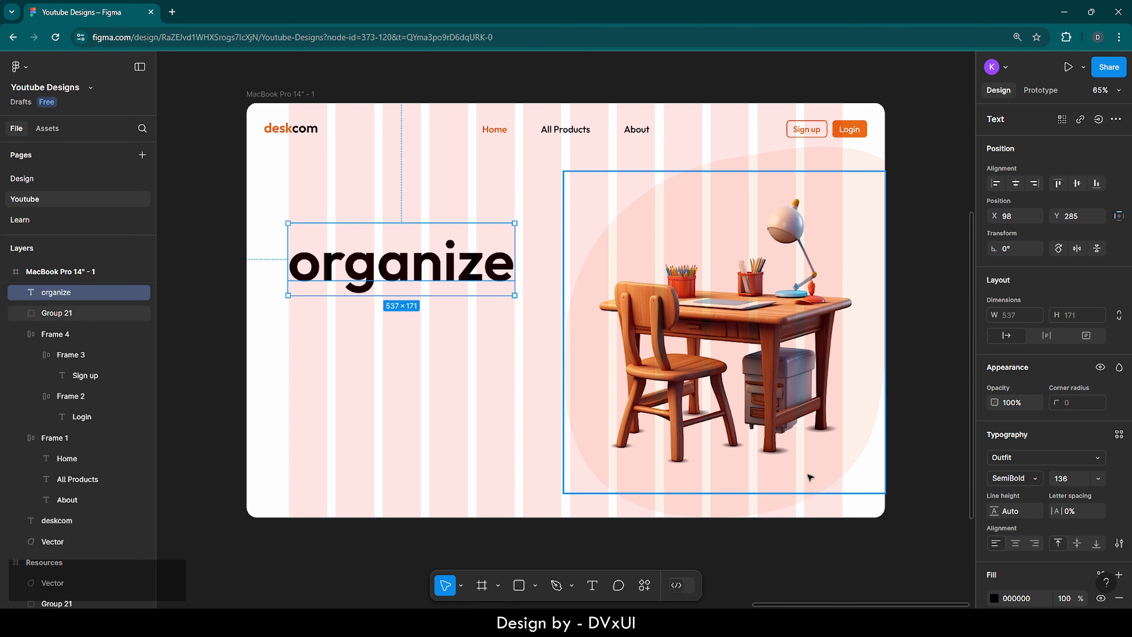
pyautogui.click(994, 598)
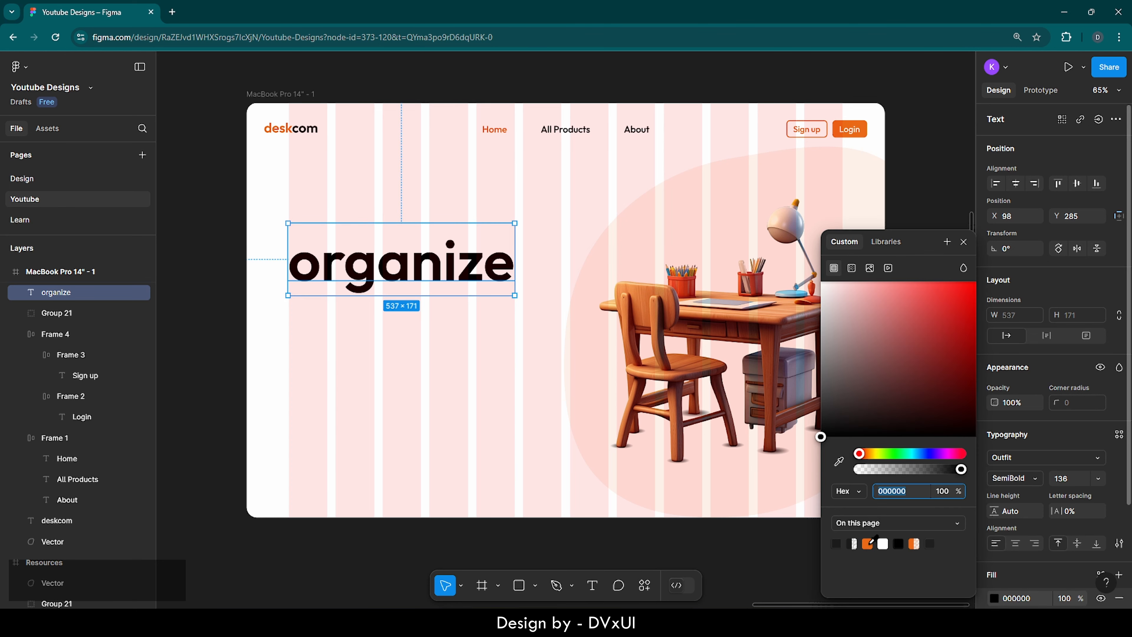
pyautogui.click(867, 543)
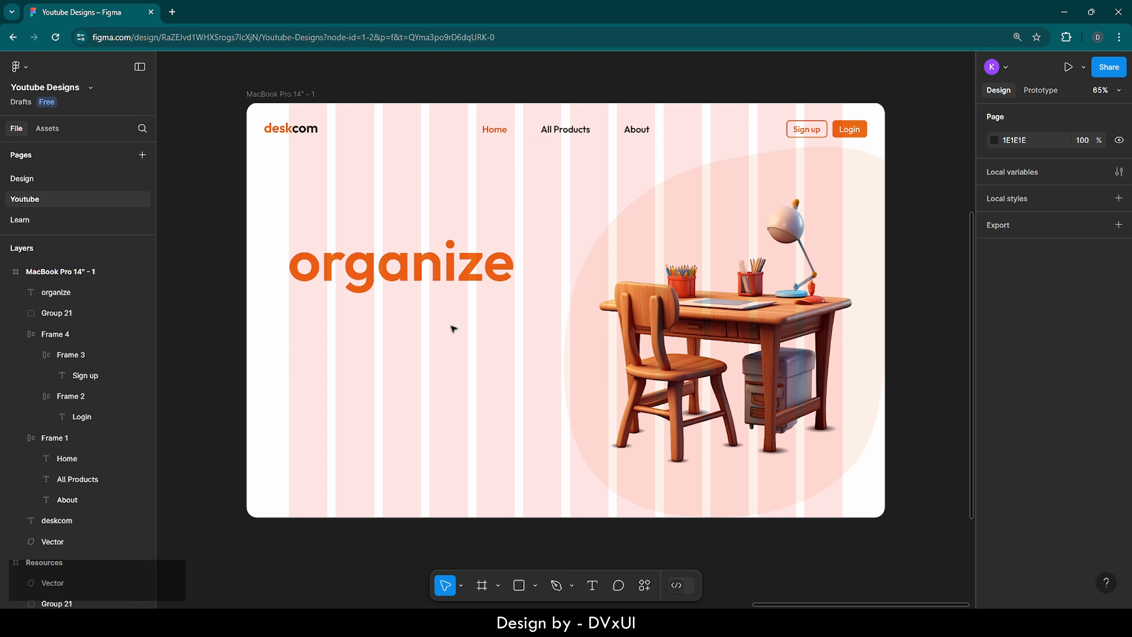
# Step: Add the text "on click" below the "organize" heading at X 347, Y 609
pyautogui.press('t')
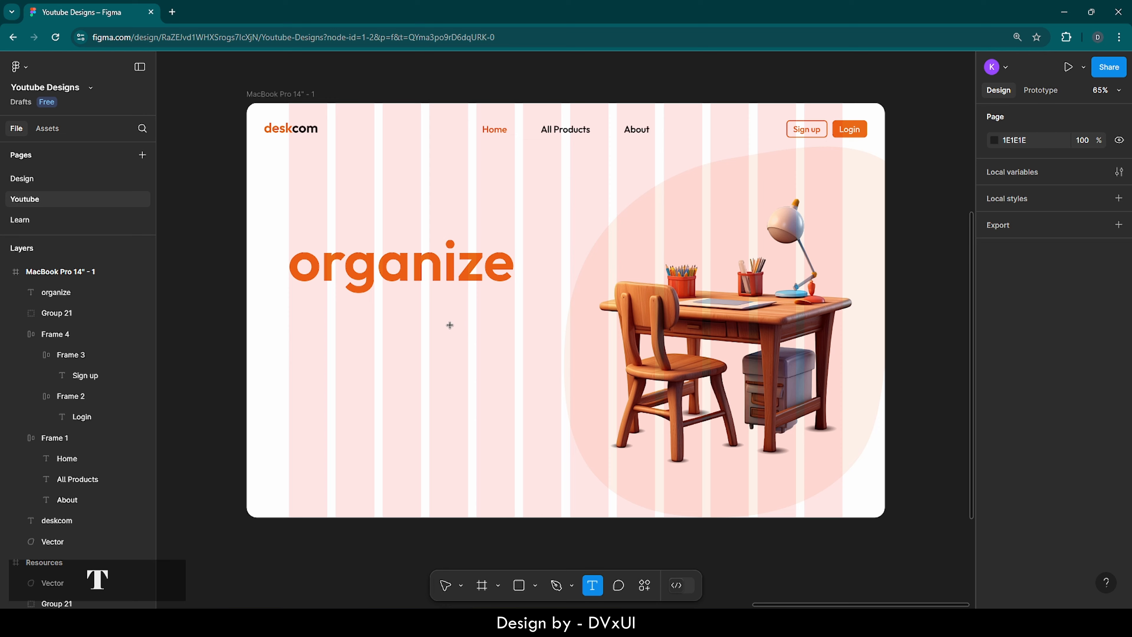
pyautogui.click(392, 359)
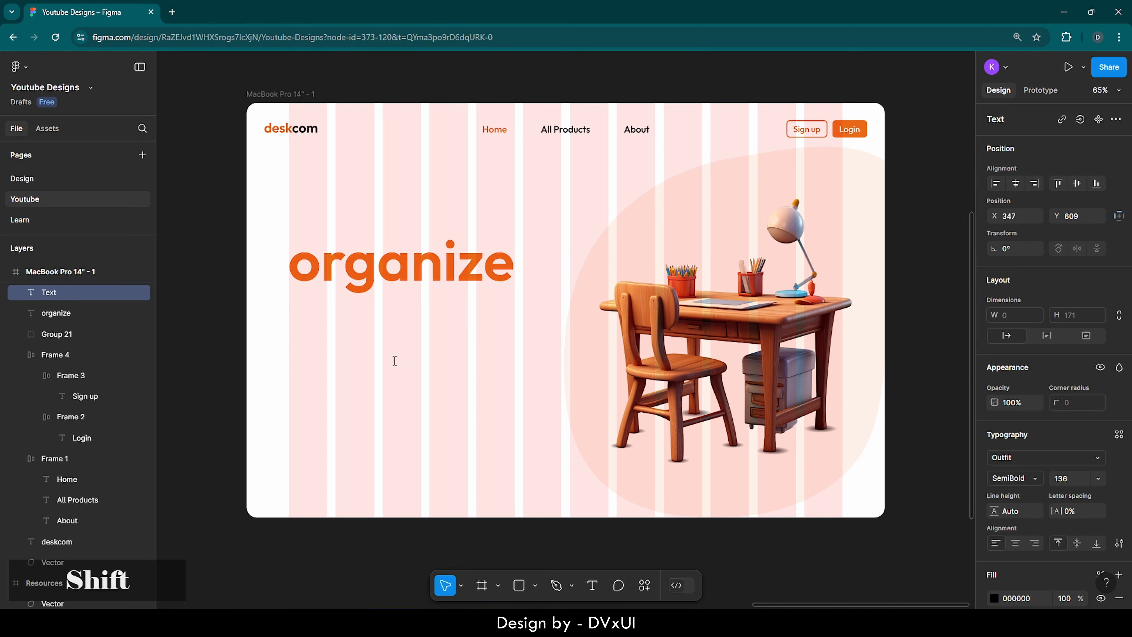
pyautogui.write('On')
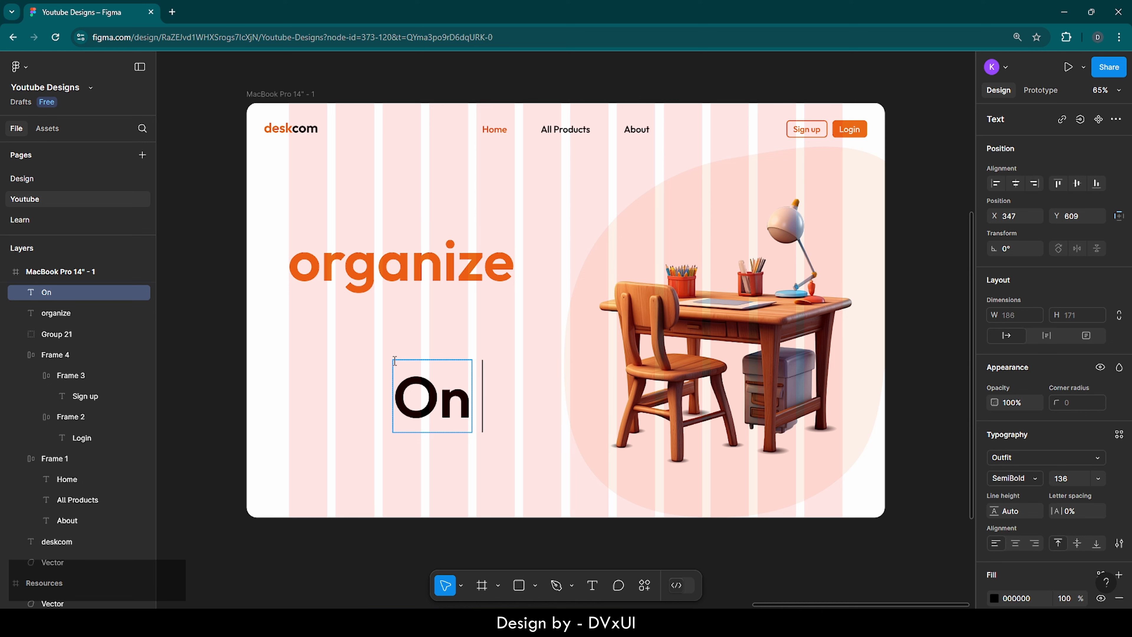
pyautogui.press('BackSpace')
pyautogui.press('BackSpace')
pyautogui.press('BackSpace')
pyautogui.write('on cl')
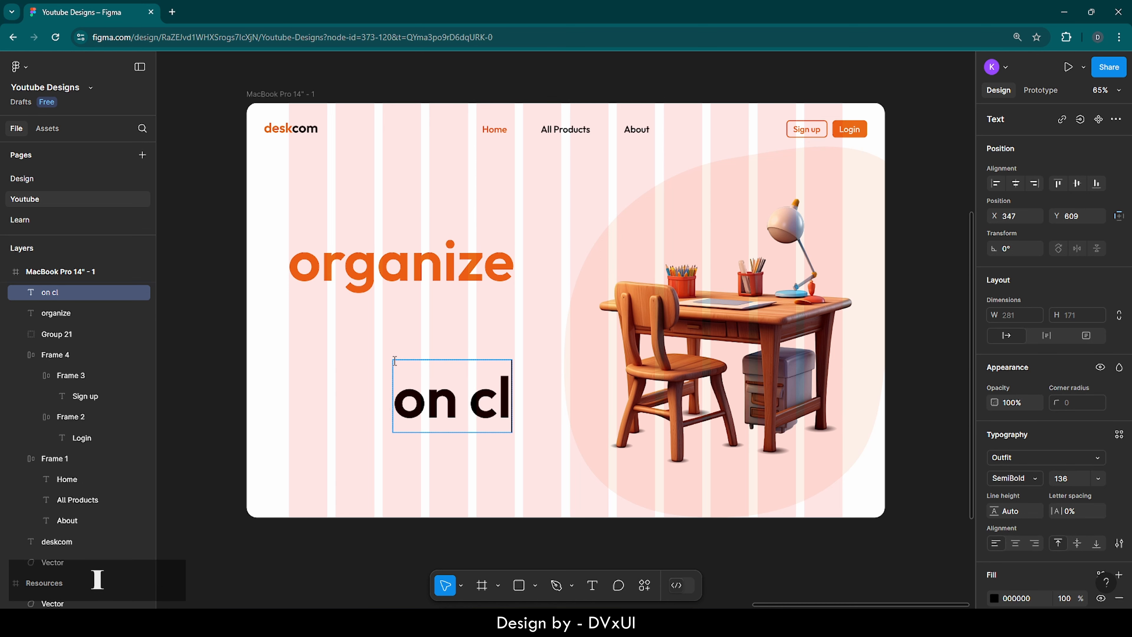
pyautogui.write('ick')
# Step: Set the "on click" text to font size 38 and Medium weight
pyautogui.hotkey('ctrl', 'a')
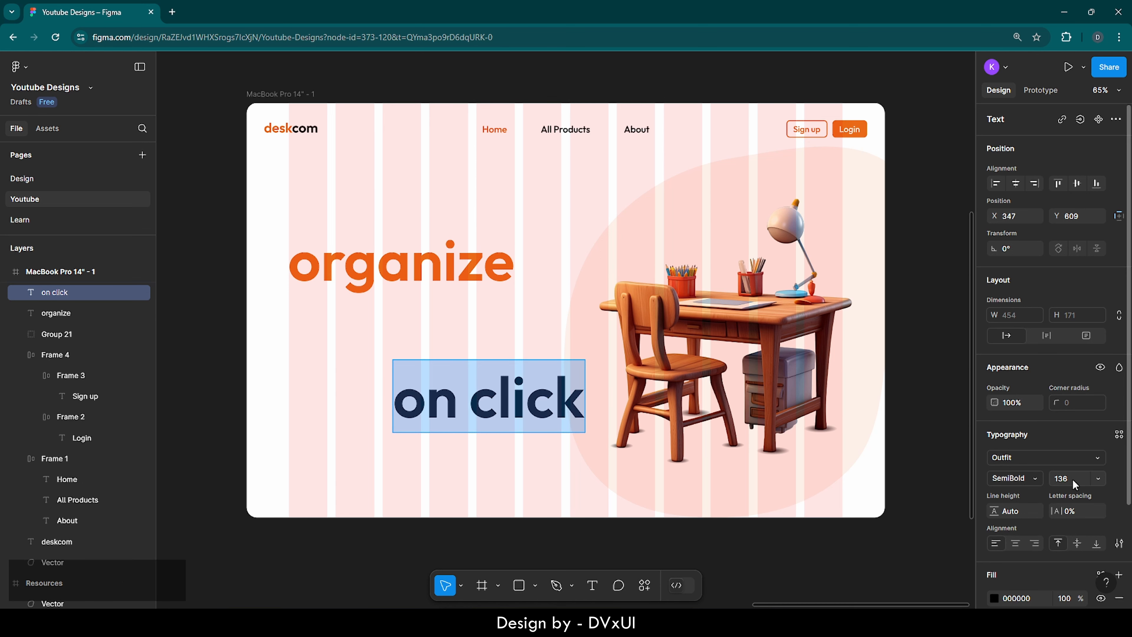
pyautogui.press('BackSpace')
pyautogui.write('38')
pyautogui.press('Return')
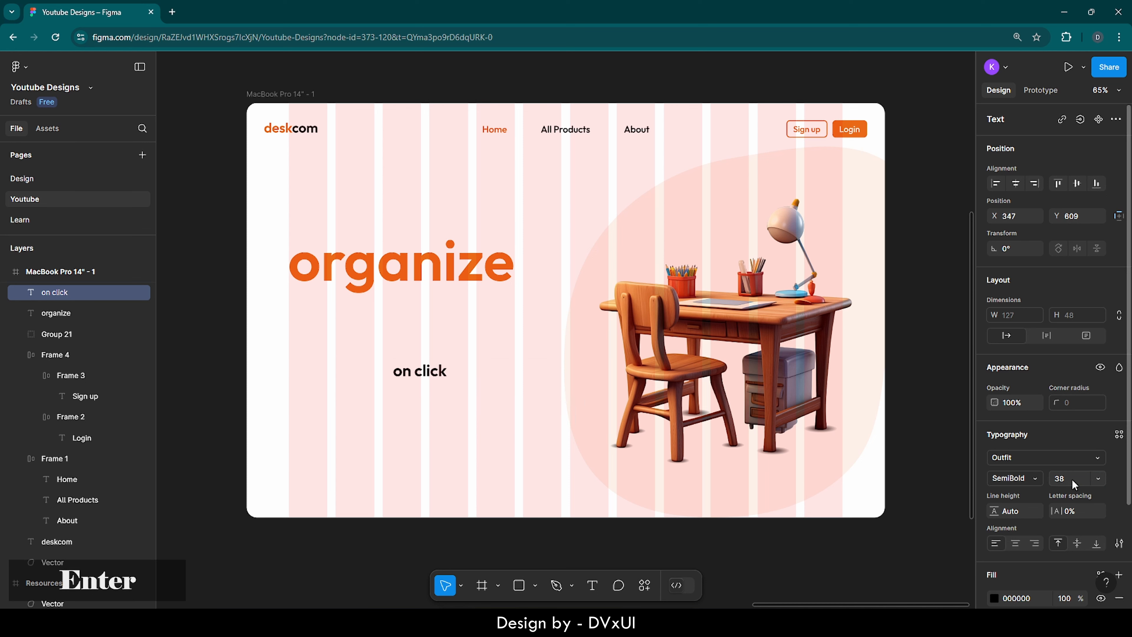
pyautogui.click(1014, 475)
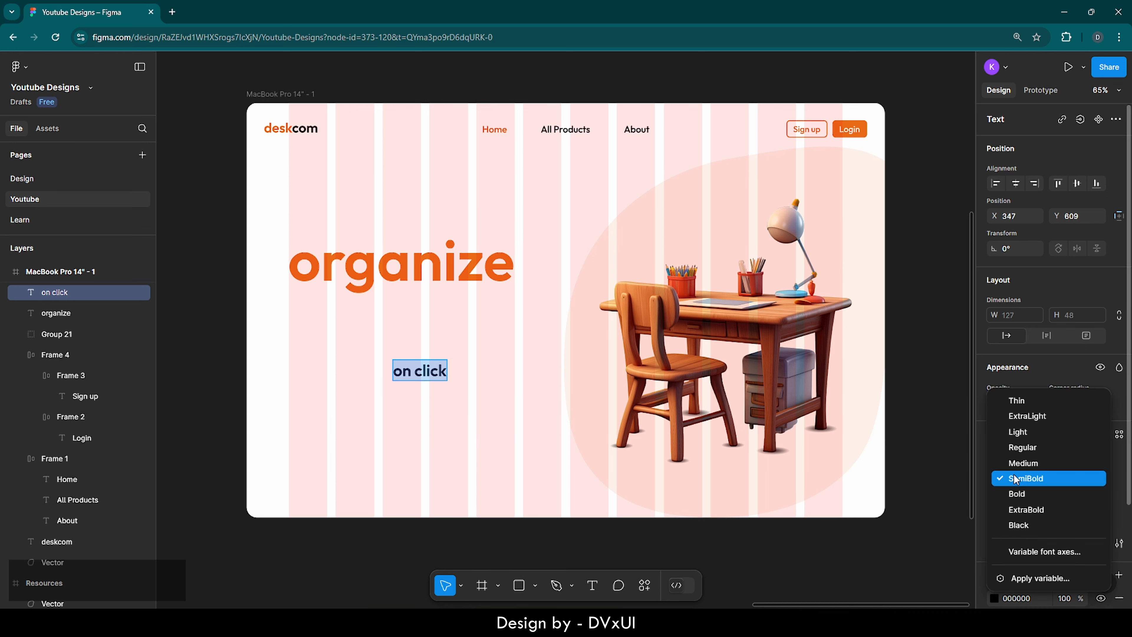
pyautogui.click(1014, 464)
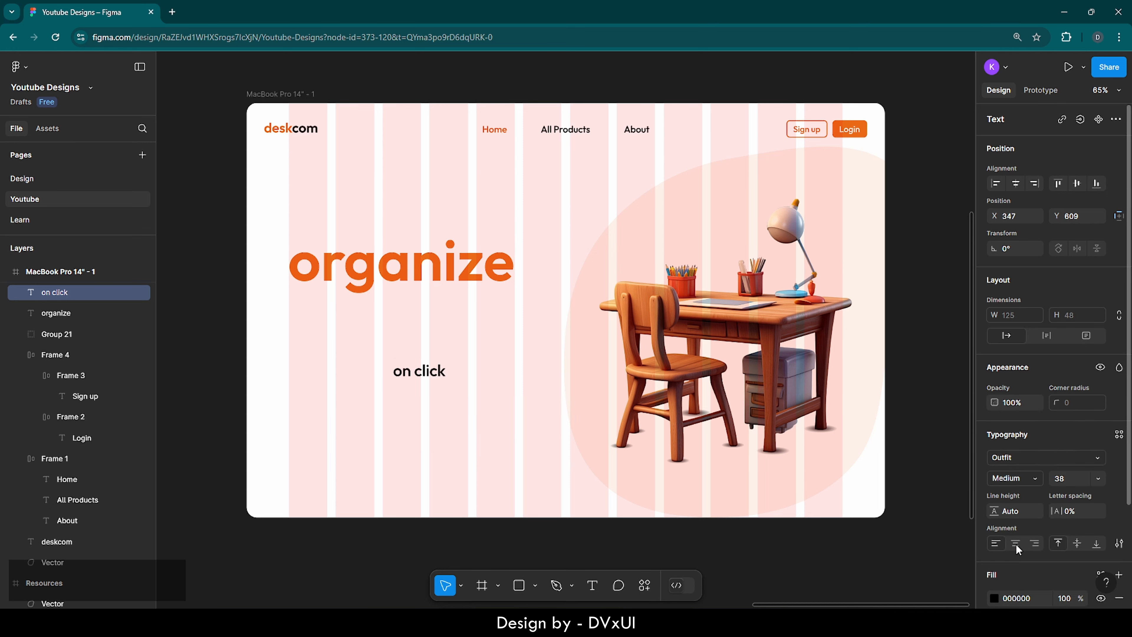
# Step: Change the fill of the "on click" text to white, FFFFFF
pyautogui.click(1008, 599)
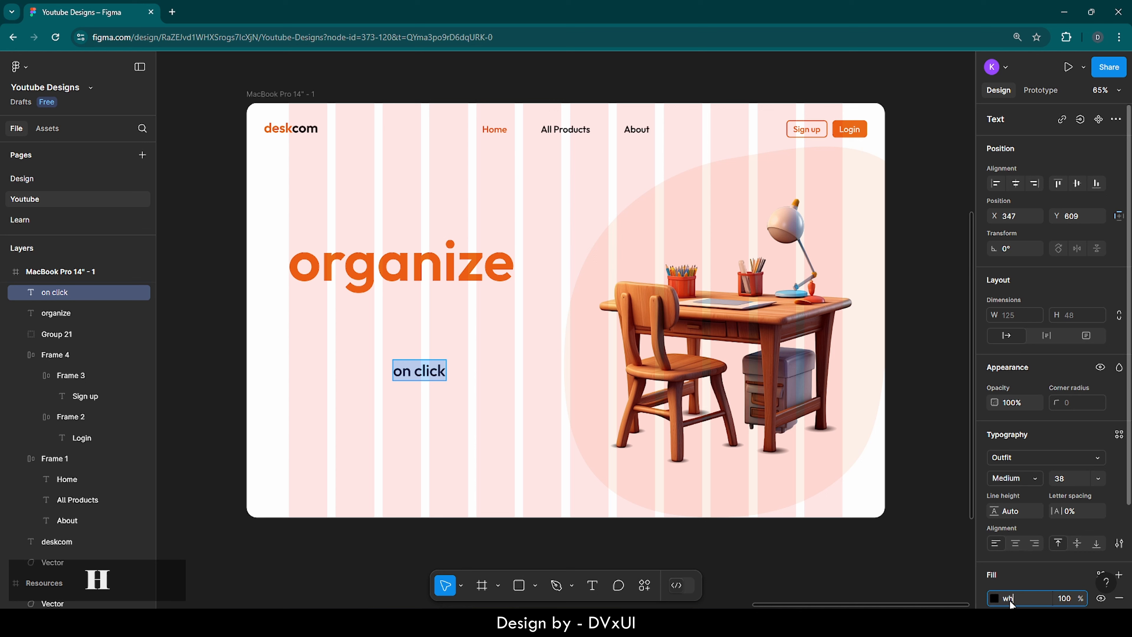
pyautogui.write('FFFFFF')
pyautogui.press('Return')
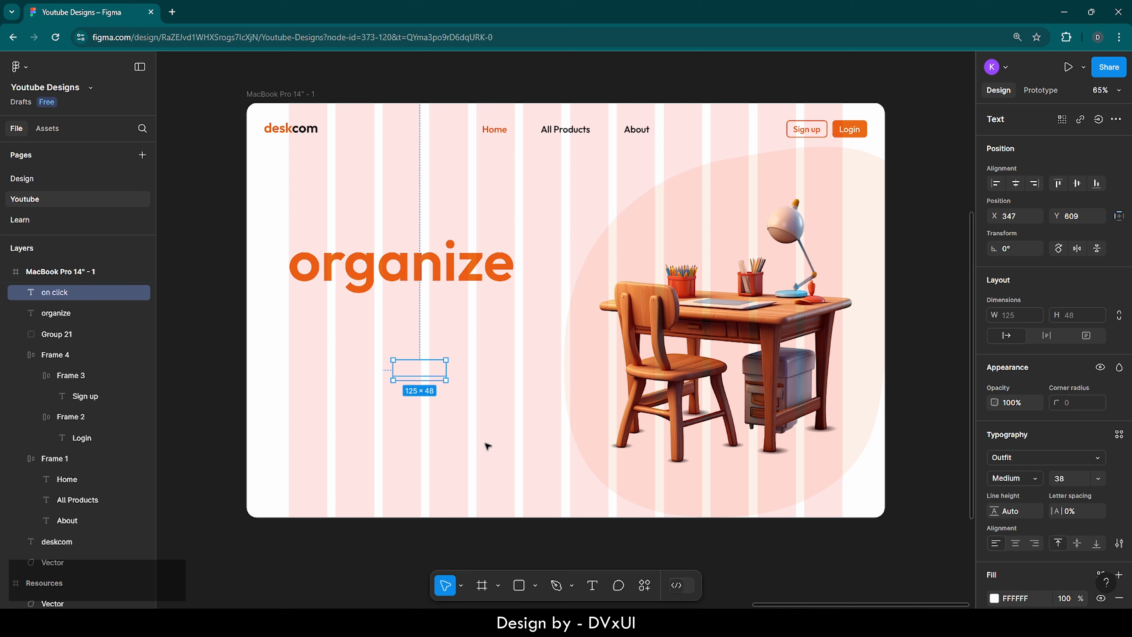
# Step: Wrap the "on click" text in an auto layout frame and fill that frame with orange EA6917
pyautogui.rightClick(416, 372)
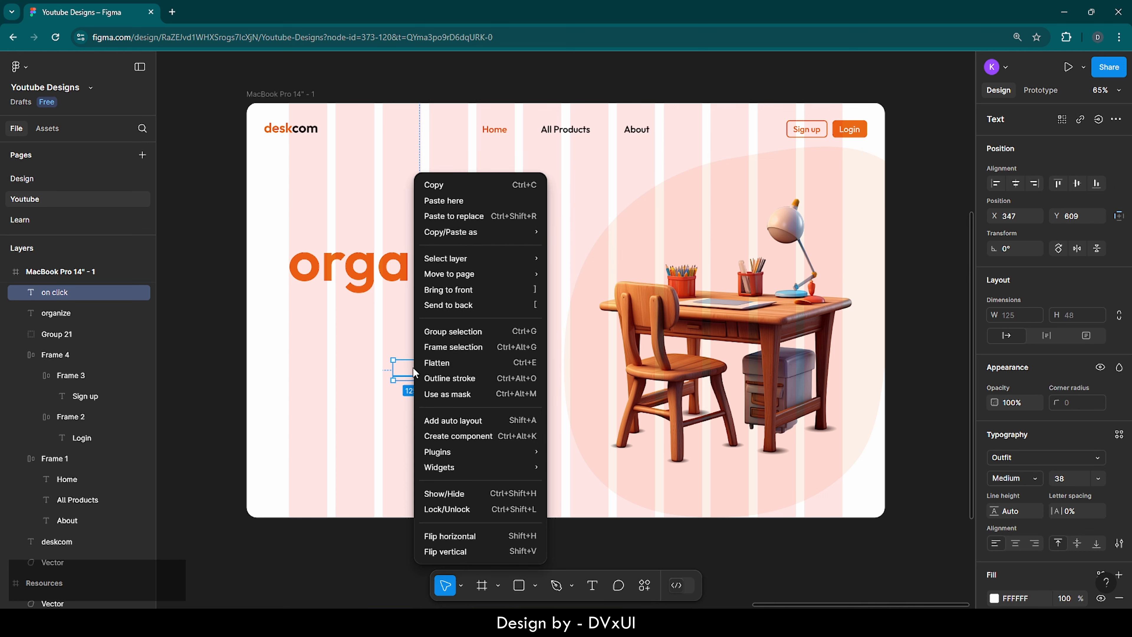
pyautogui.click(435, 419)
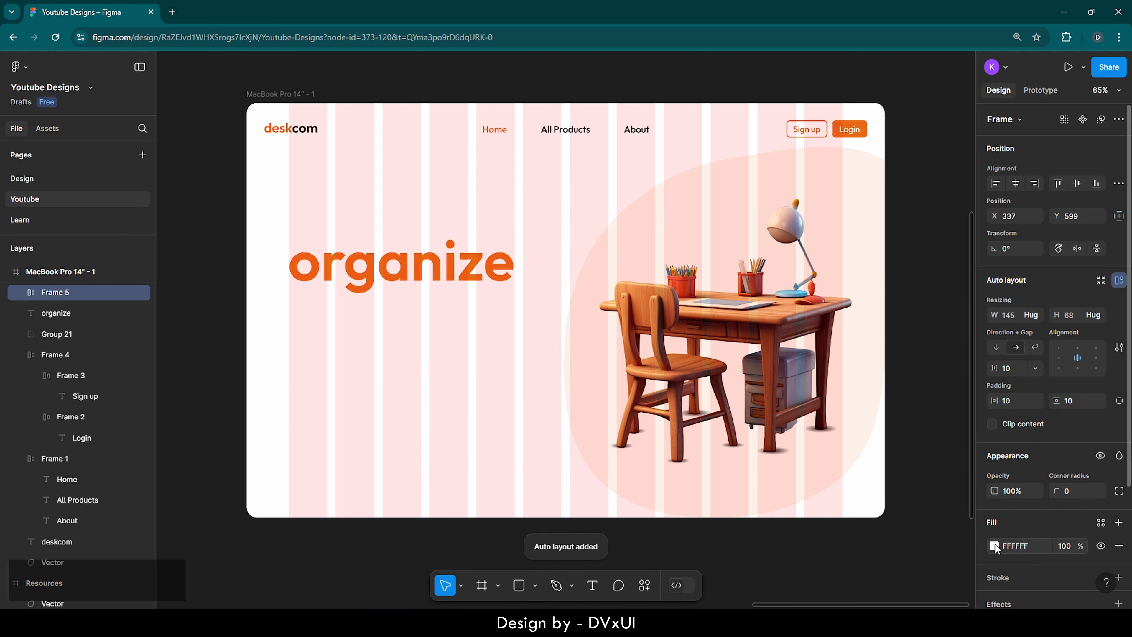
pyautogui.click(993, 545)
pyautogui.click(867, 543)
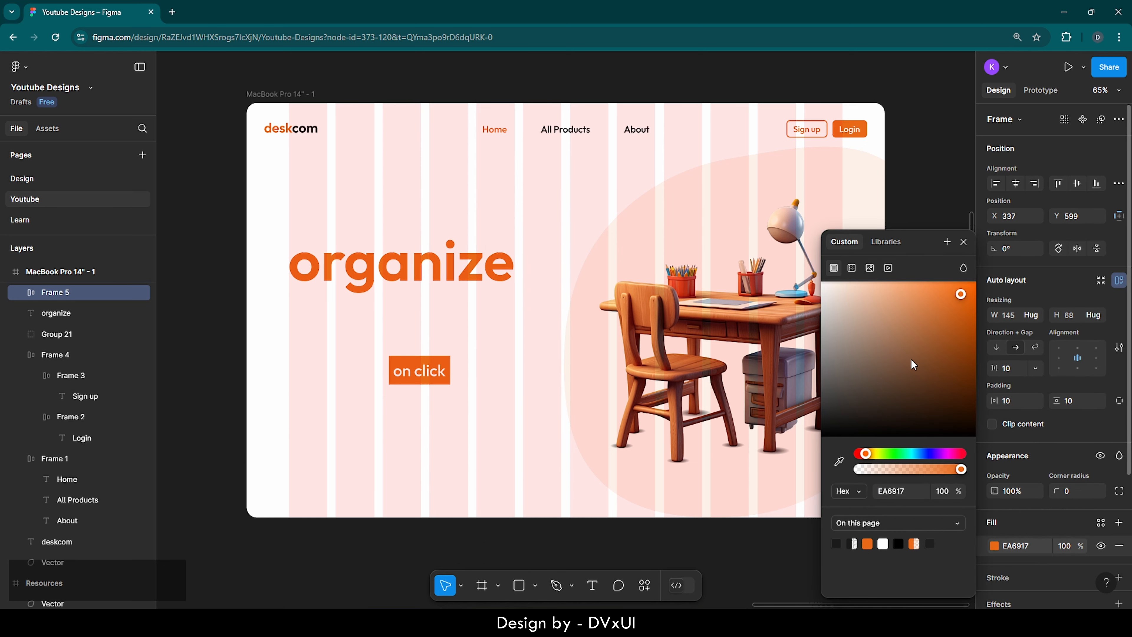
pyautogui.click(965, 242)
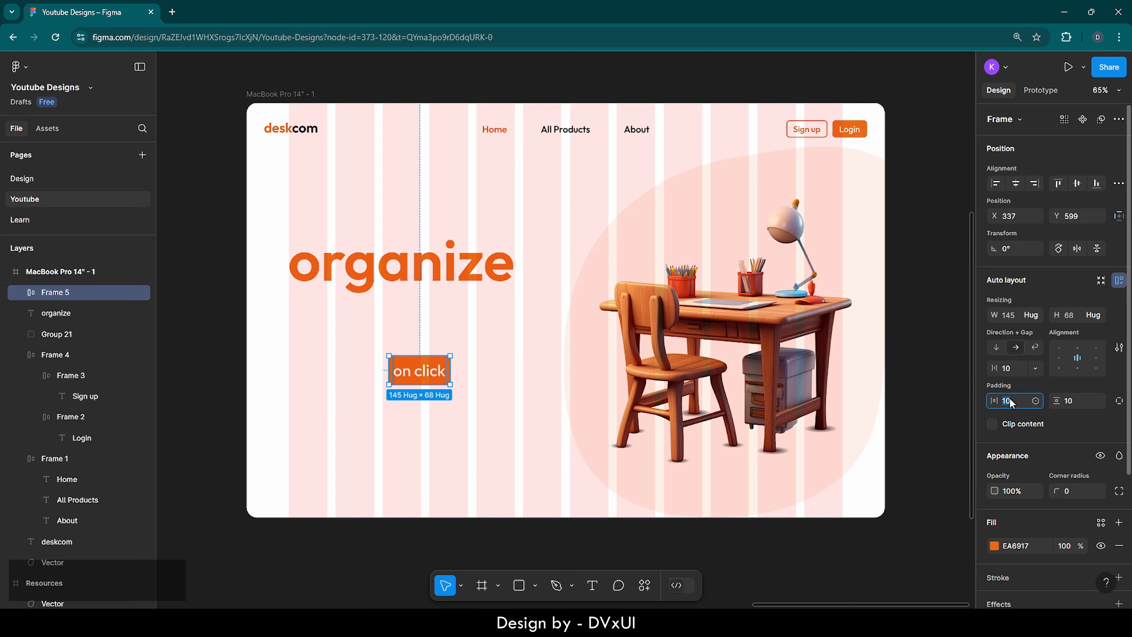
# Step: Set the horizontal padding of the "on click" auto layout frame to 26
pyautogui.press('BackSpace')
pyautogui.write('26')
pyautogui.press('Return')
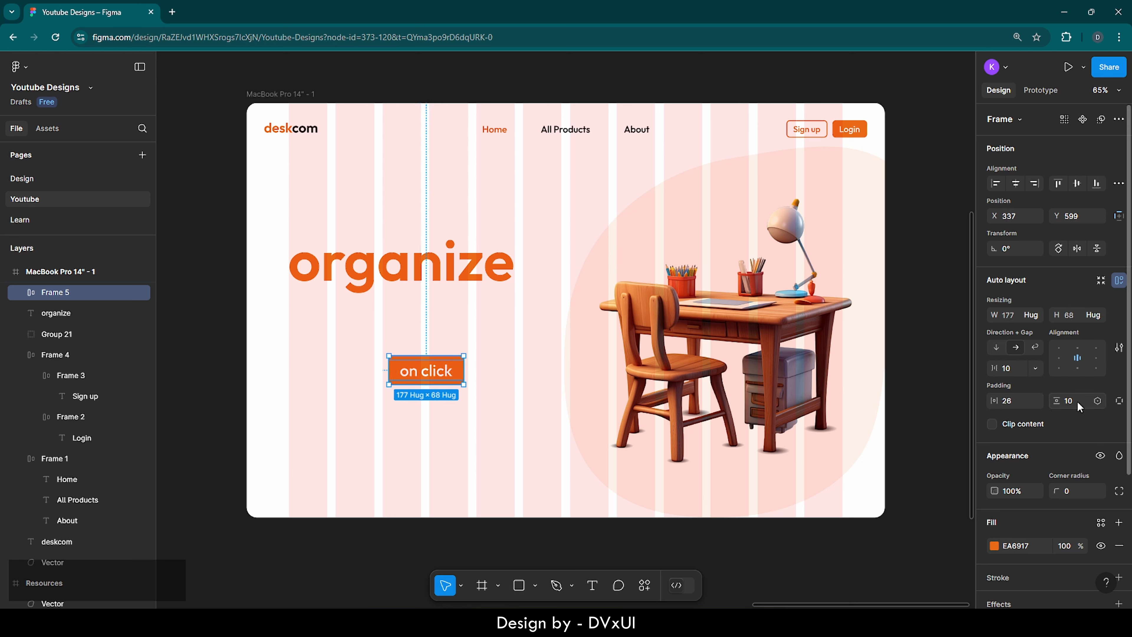
# Step: Round the "on click" frame's corners to a radius of 50 and place it directly beneath the start of the "organize" headline
pyautogui.click(1071, 489)
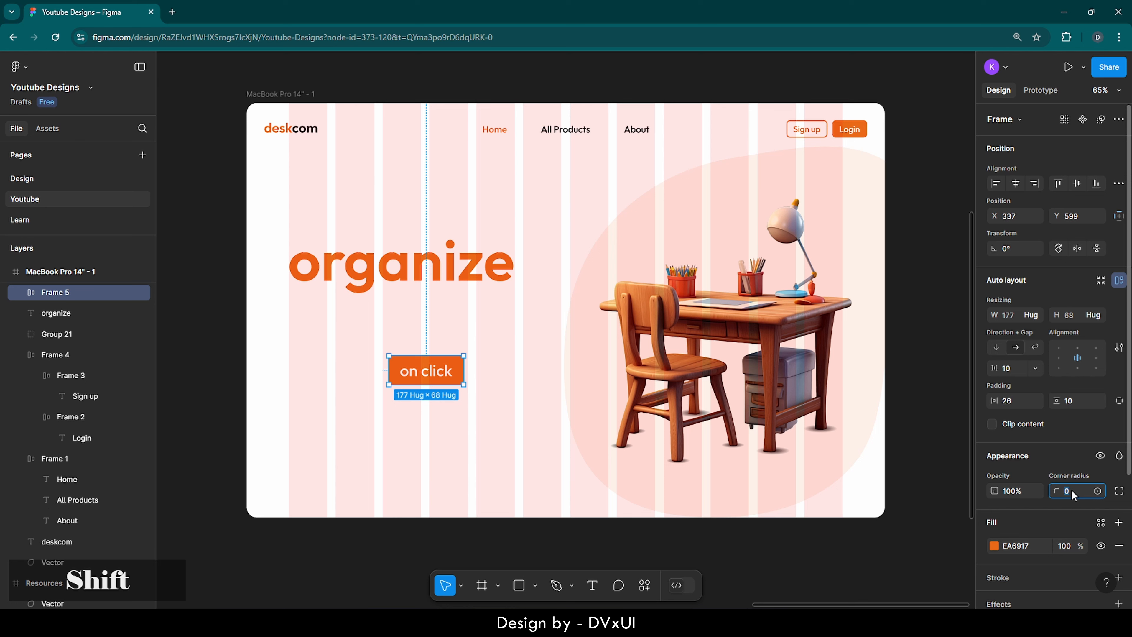
pyautogui.hotkey('shift', 'Up')
pyautogui.hotkey('shift', 'Up')
pyautogui.hotkey('shift', 'Up')
pyautogui.hotkey('shift', 'Up')
pyautogui.hotkey('shift', 'Up')
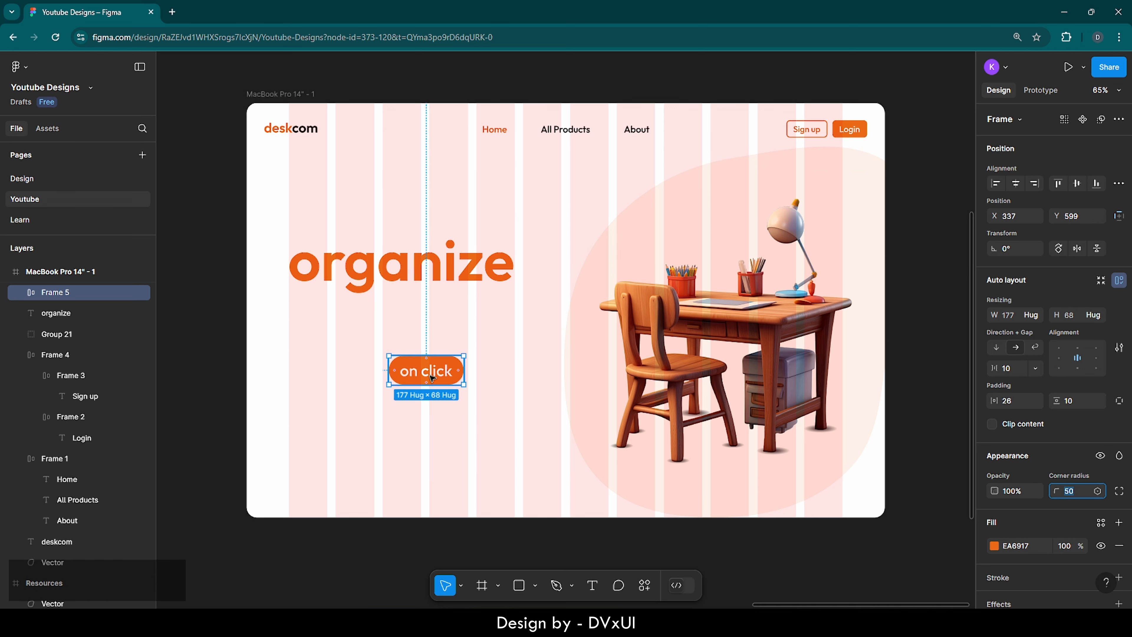
pyautogui.moveTo(442, 367); pyautogui.dragTo(337, 322)
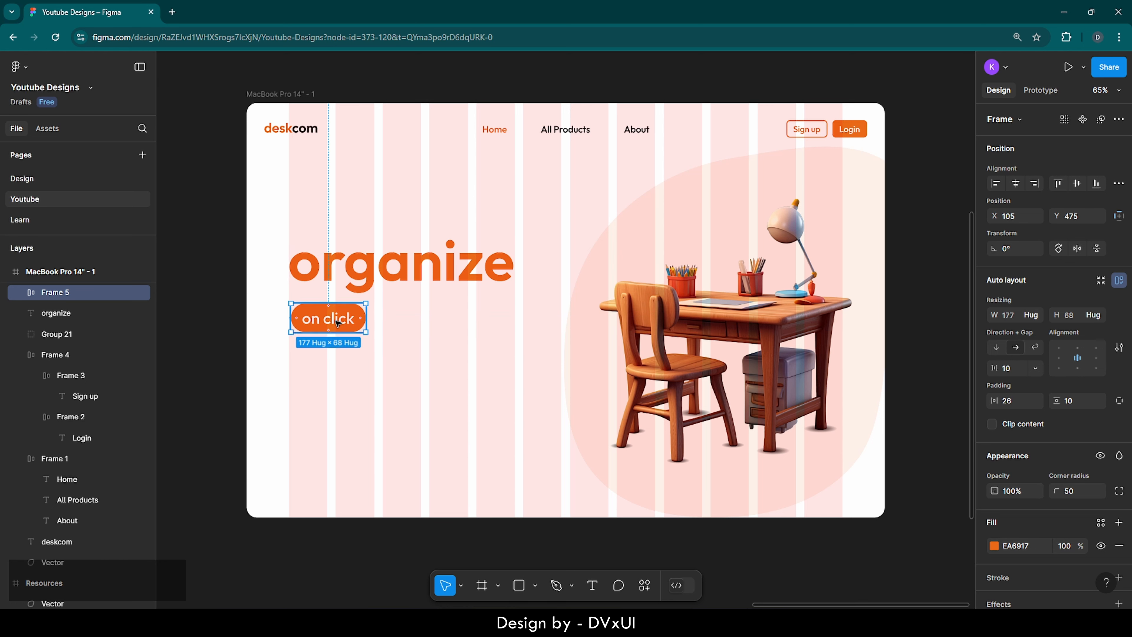
pyautogui.click(413, 328)
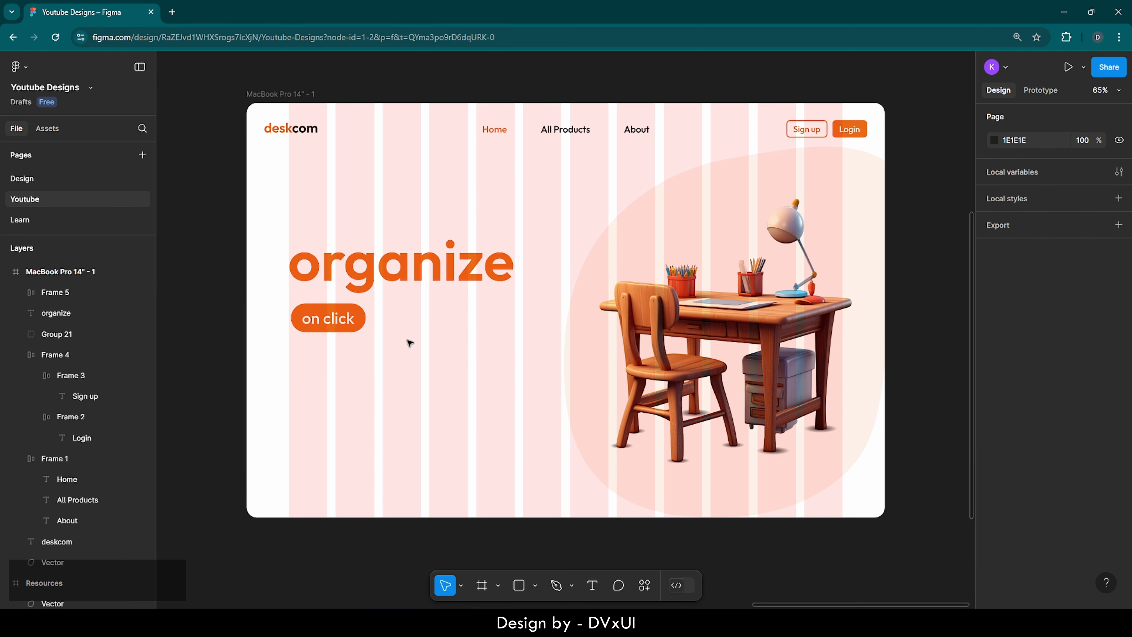
# Step: Add a new text reading "your space" below and beside the "on click" tag
pyautogui.press('t')
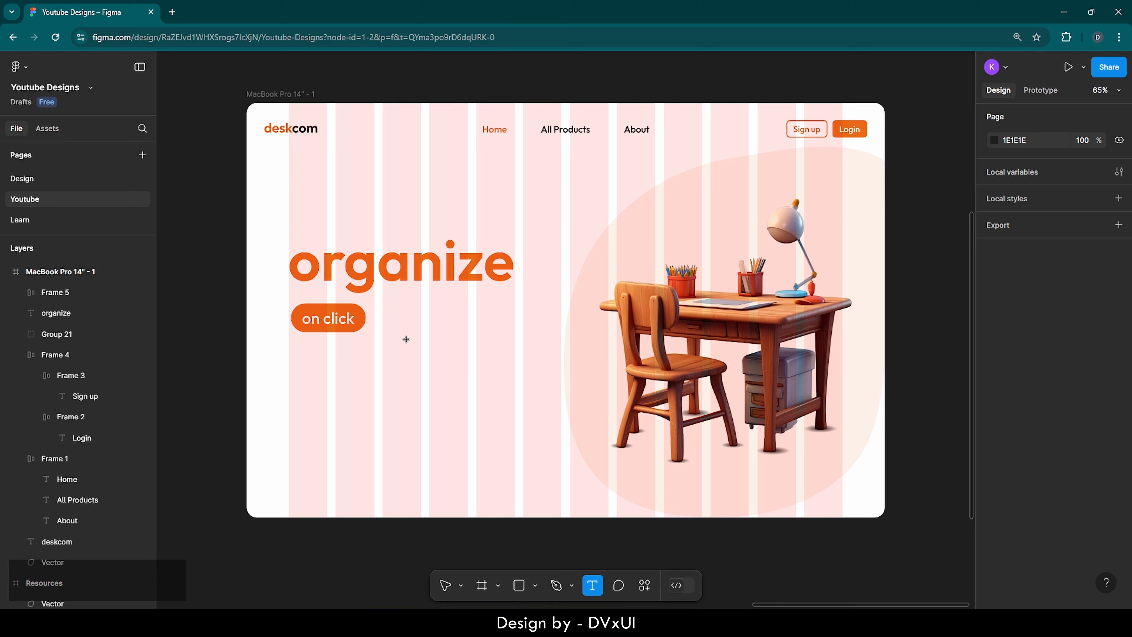
pyautogui.click(406, 339)
pyautogui.write('your')
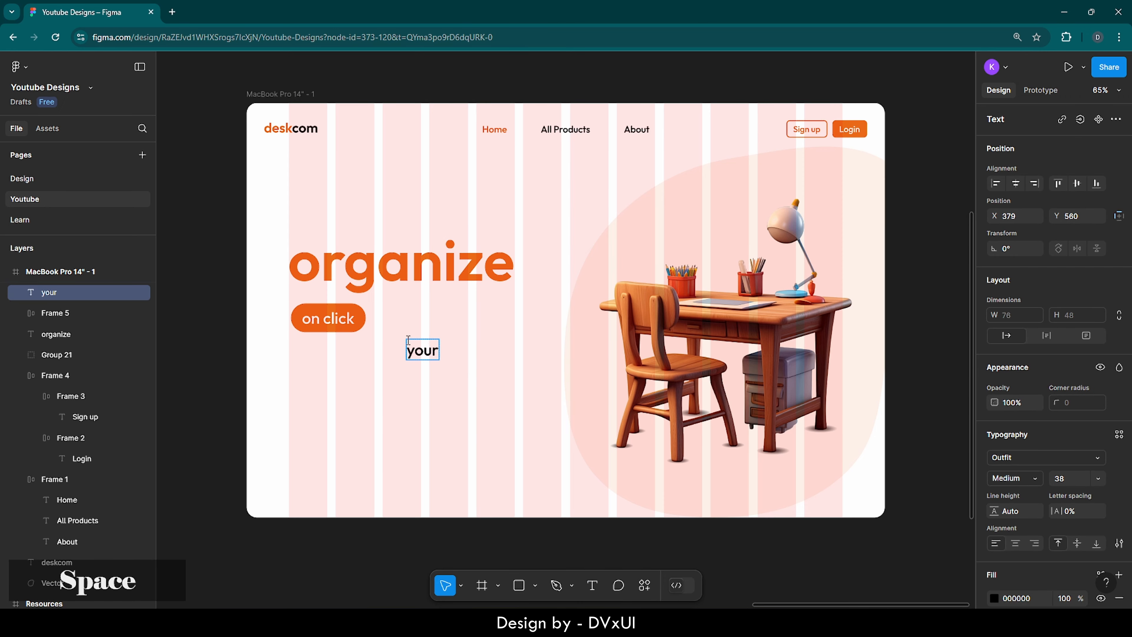
pyautogui.write(' soca')
pyautogui.press('BackSpace')
pyautogui.press('BackSpace')
pyautogui.press('BackSpace')
pyautogui.write('pace')
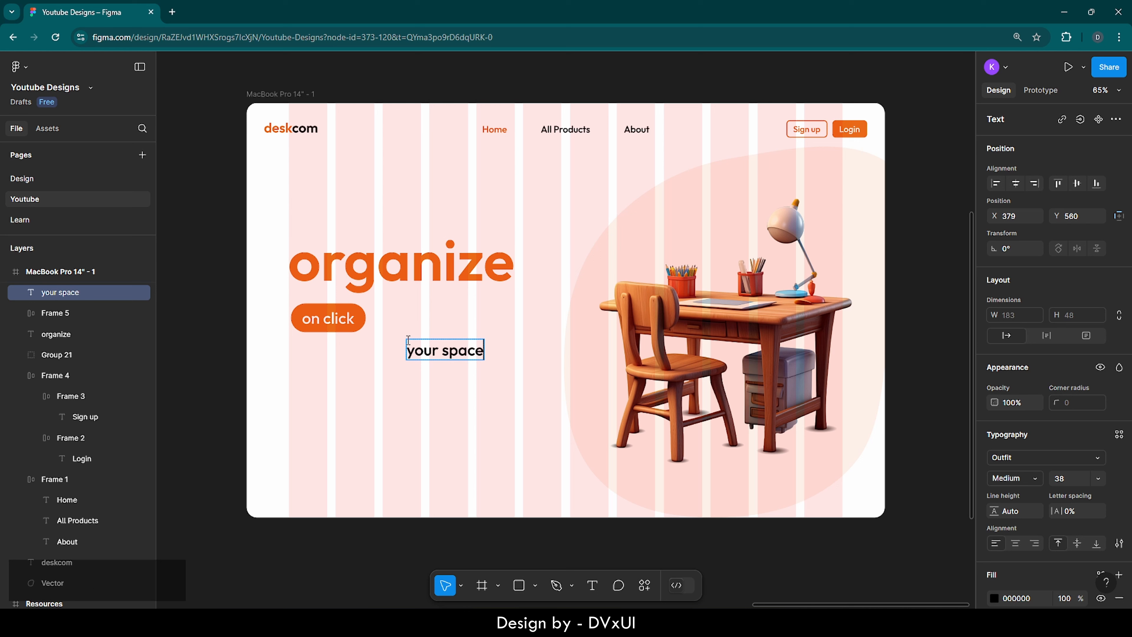
# Step: Set the font size of the whole "your space" text to 69
pyautogui.hotkey('ctrl', 'a')
pyautogui.click(1070, 478)
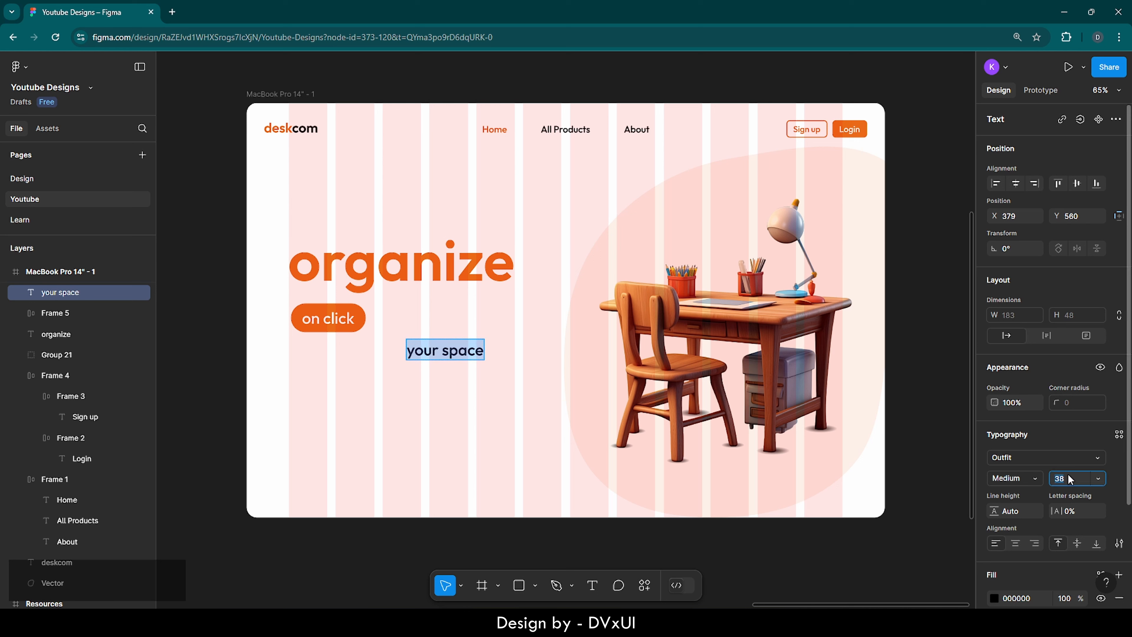
pyautogui.write('69')
pyautogui.press('Return')
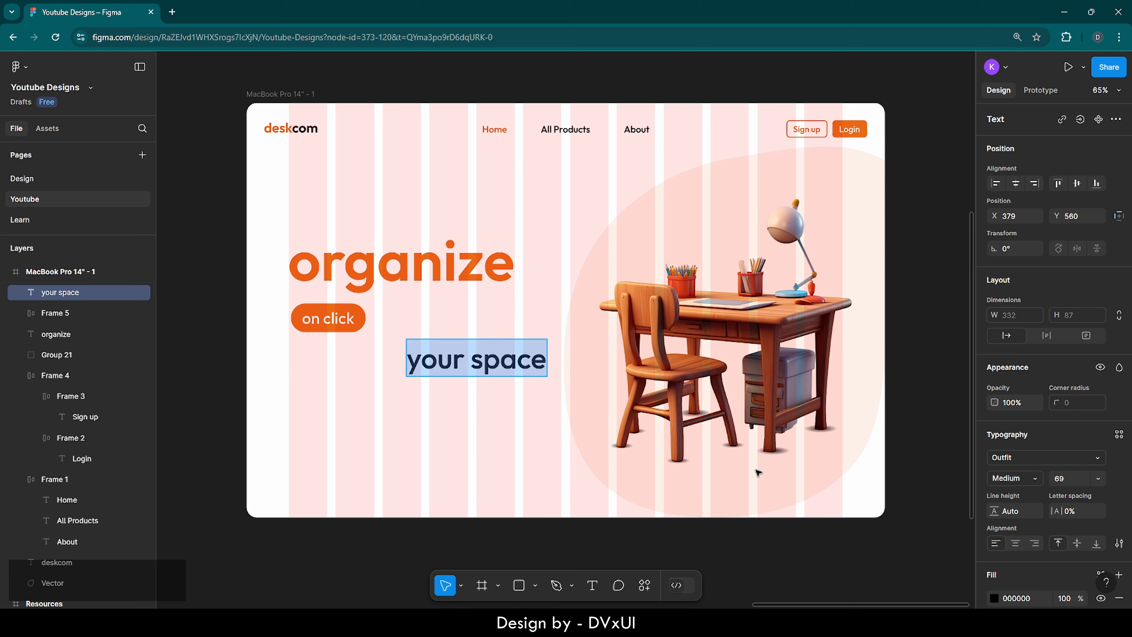
# Step: Change the "your space" fill to 1B1B1B and place the text on the same line as the "on click" tag, just after it
pyautogui.scroll(-2, 1019, 557)
pyautogui.scroll(-1, 1020, 538)
pyautogui.click(1010, 477)
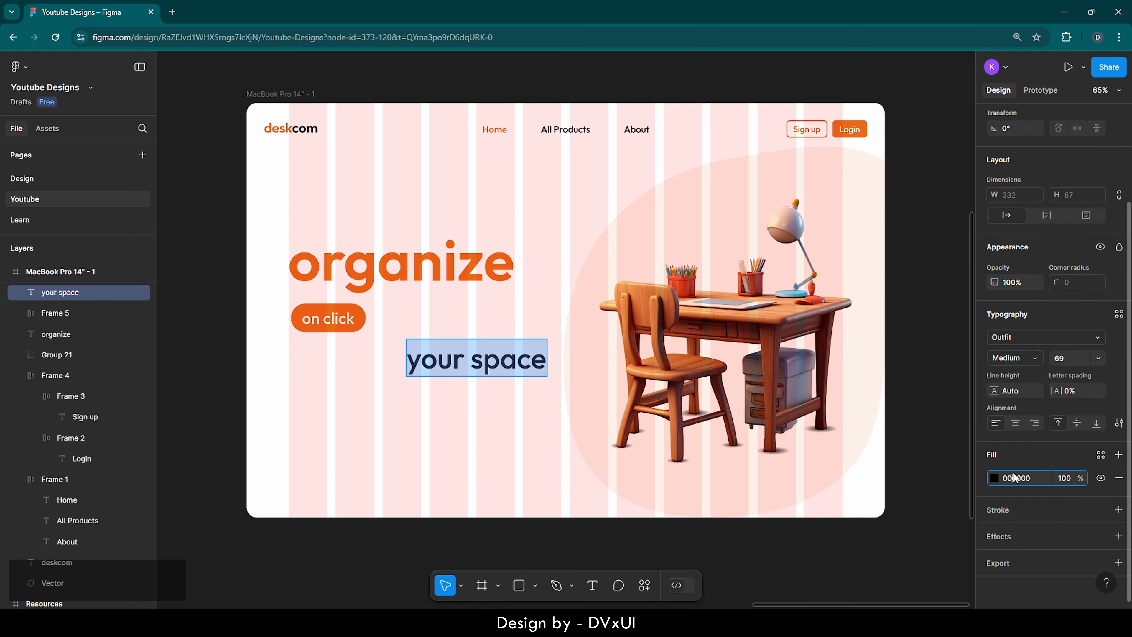
pyautogui.write('1B1B1B')
pyautogui.press('Return')
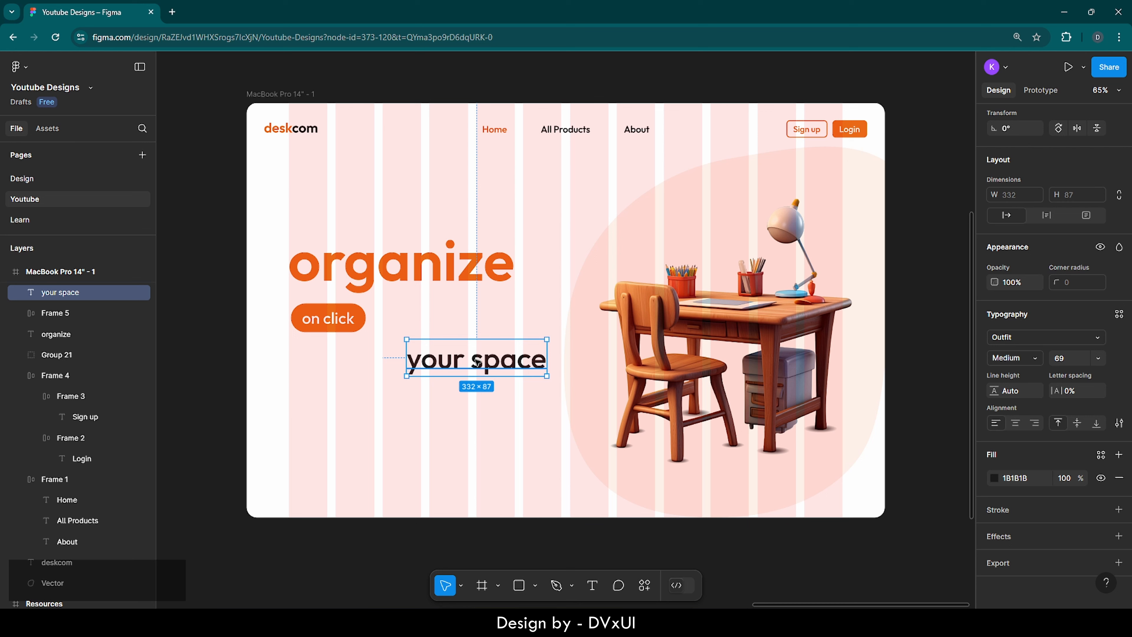
pyautogui.moveTo(476, 362); pyautogui.dragTo(447, 318)
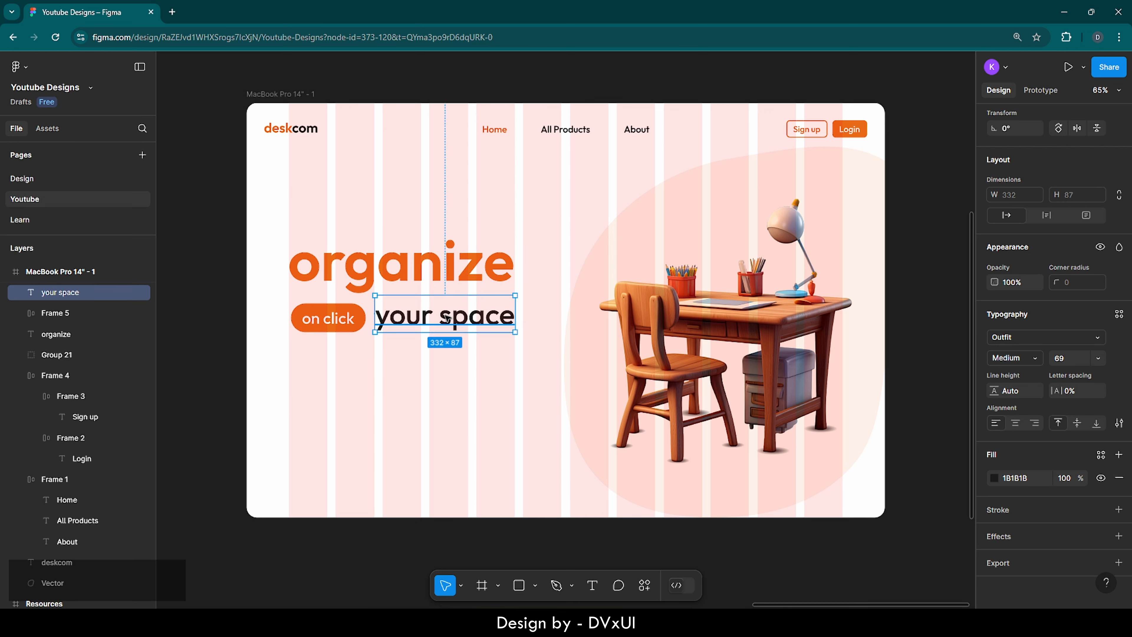
pyautogui.click(418, 399)
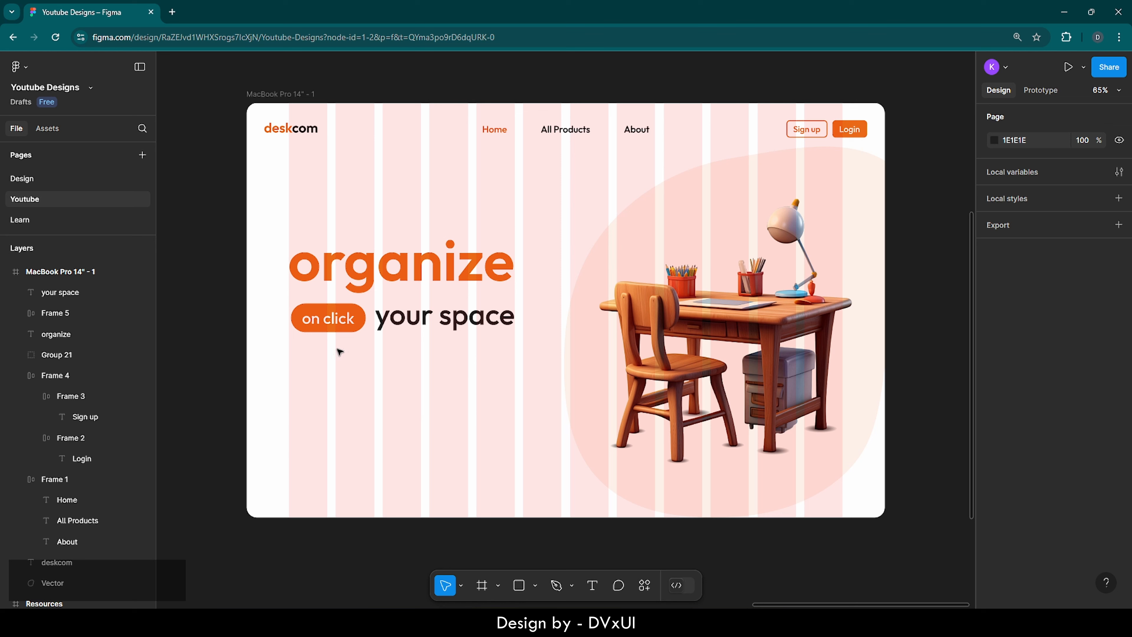
# Step: Open loremipsum.io in a new browser tab and copy the first sentence of the generated placeholder text
pyautogui.click(173, 13)
pyautogui.write('lore')
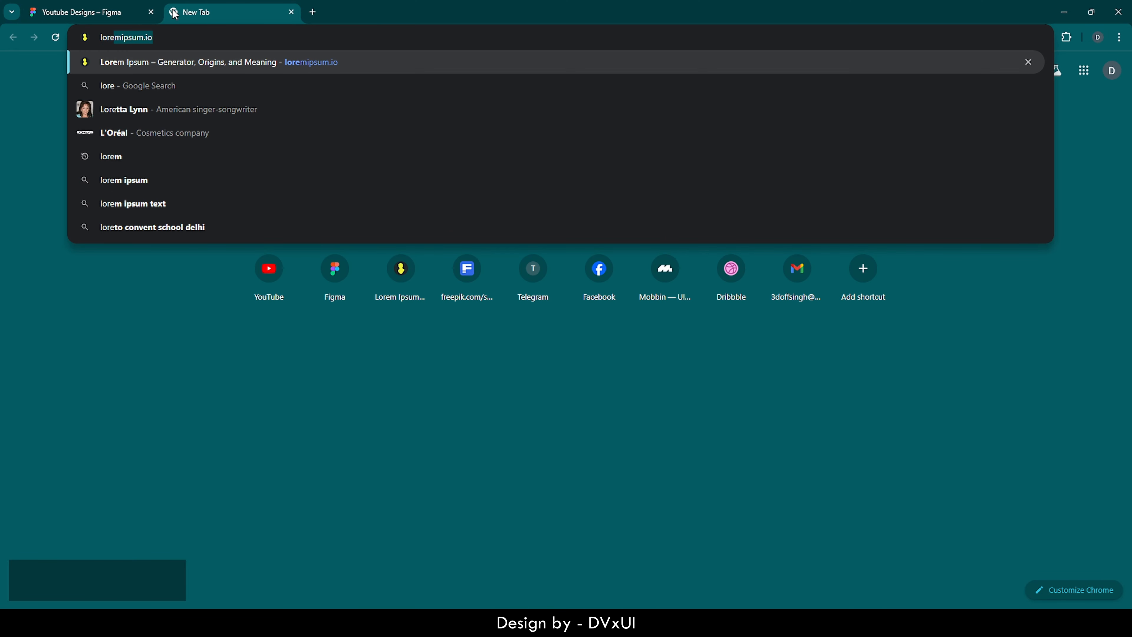
pyautogui.press('Return')
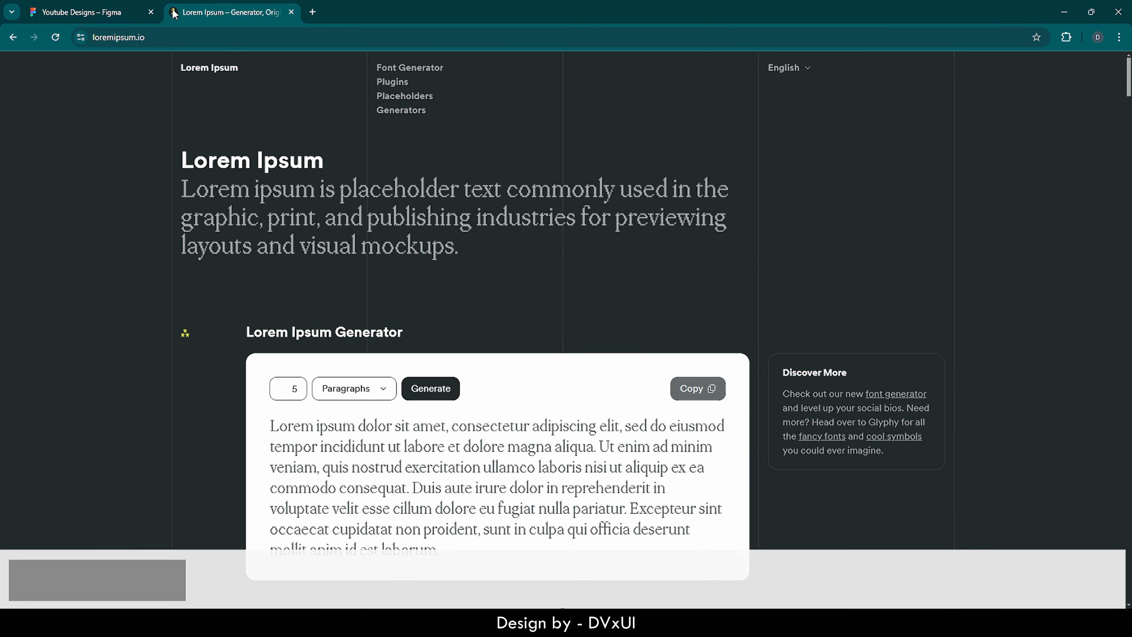
pyautogui.moveTo(270, 426); pyautogui.dragTo(601, 454)
pyautogui.hotkey('ctrl', 'c')
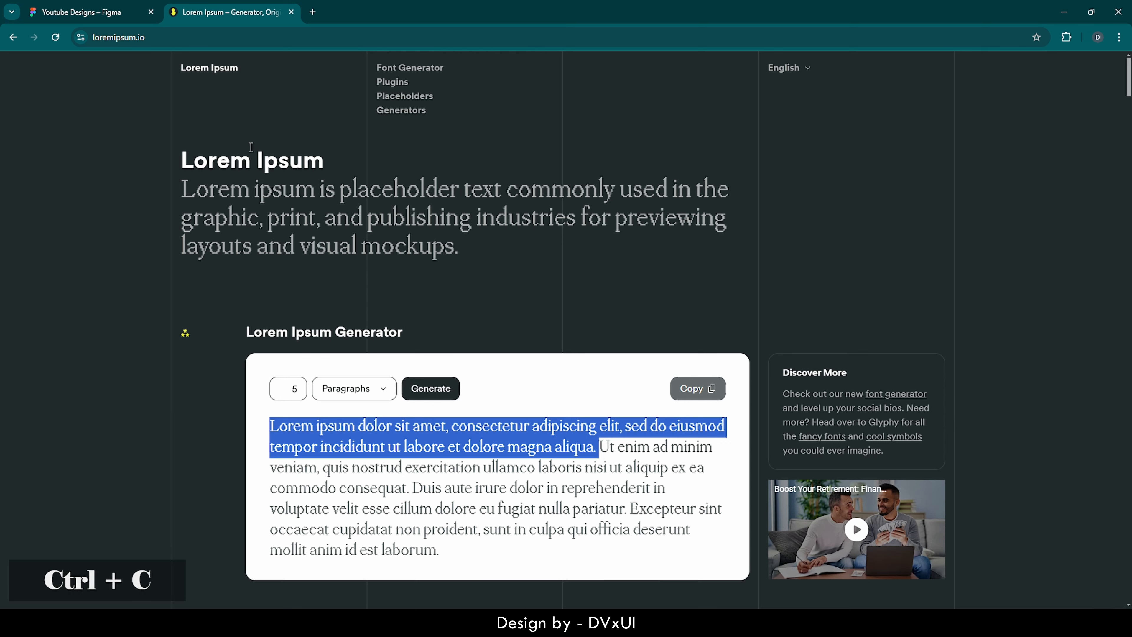
# Step: Return to the Figma design and paste the copied Lorem ipsum sentence as a new text below the headline
pyautogui.click(92, 12)
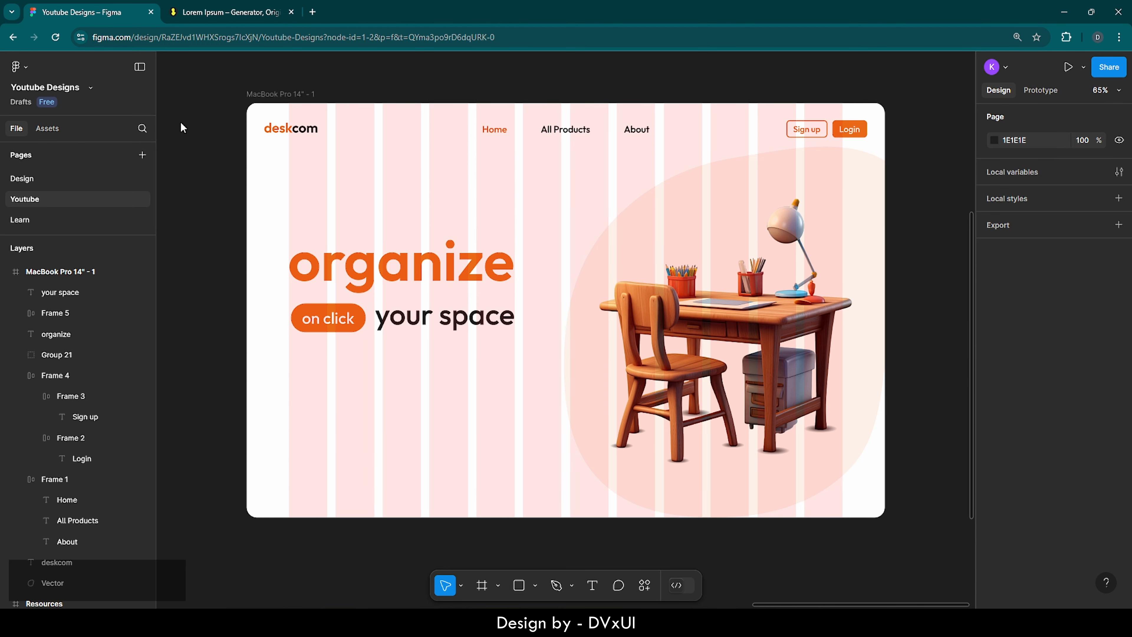
pyautogui.press('t')
pyautogui.click(378, 400)
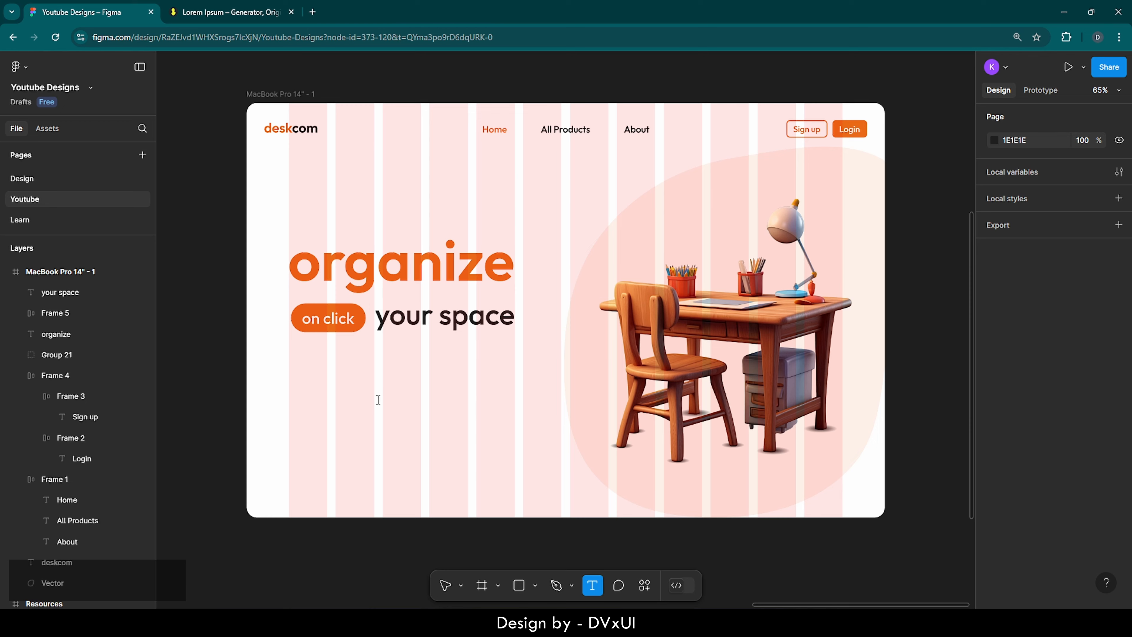
pyautogui.hotkey('ctrl', 'v')
# Step: Set the entire Lorem ipsum text to font size 20 and Regular weight
pyautogui.doubleClick(435, 405)
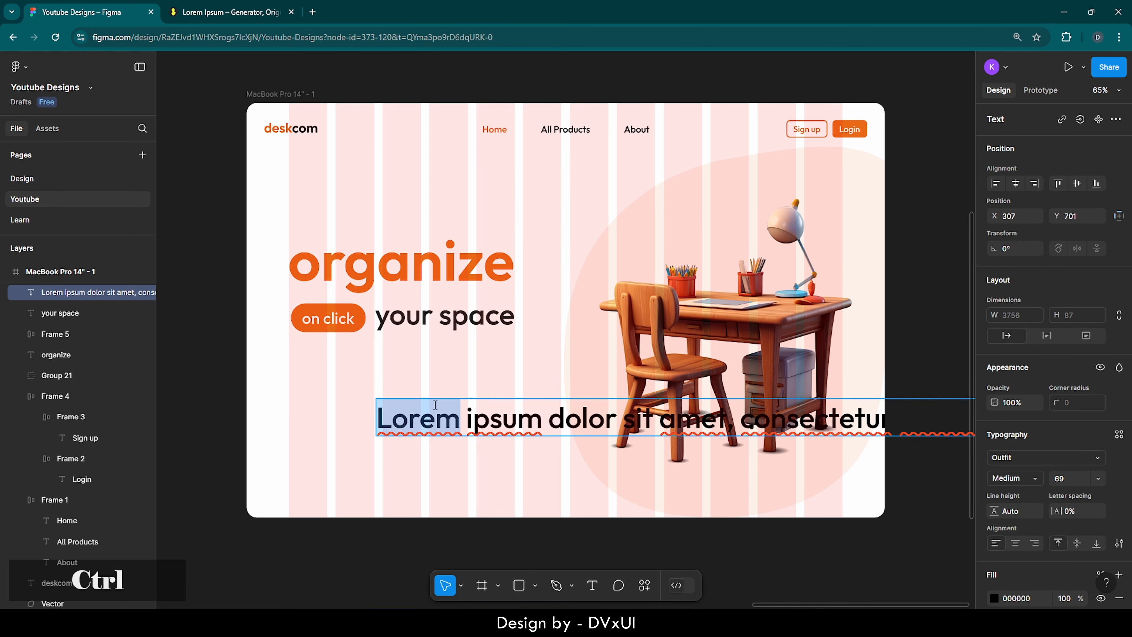
pyautogui.hotkey('ctrl', 'a')
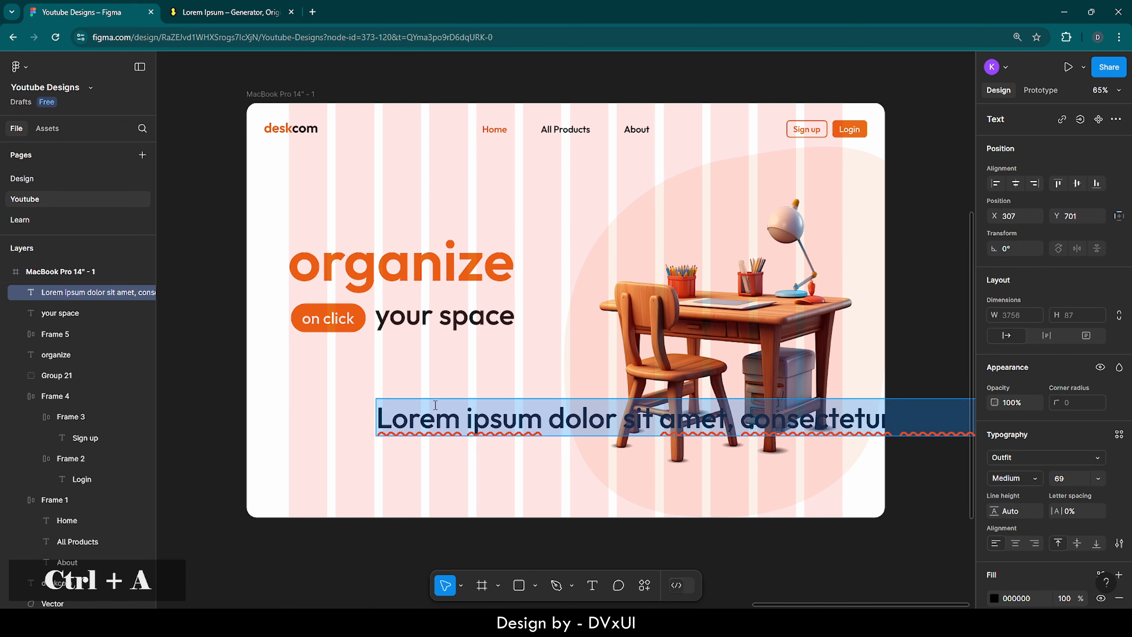
pyautogui.click(1068, 475)
pyautogui.press('BackSpace')
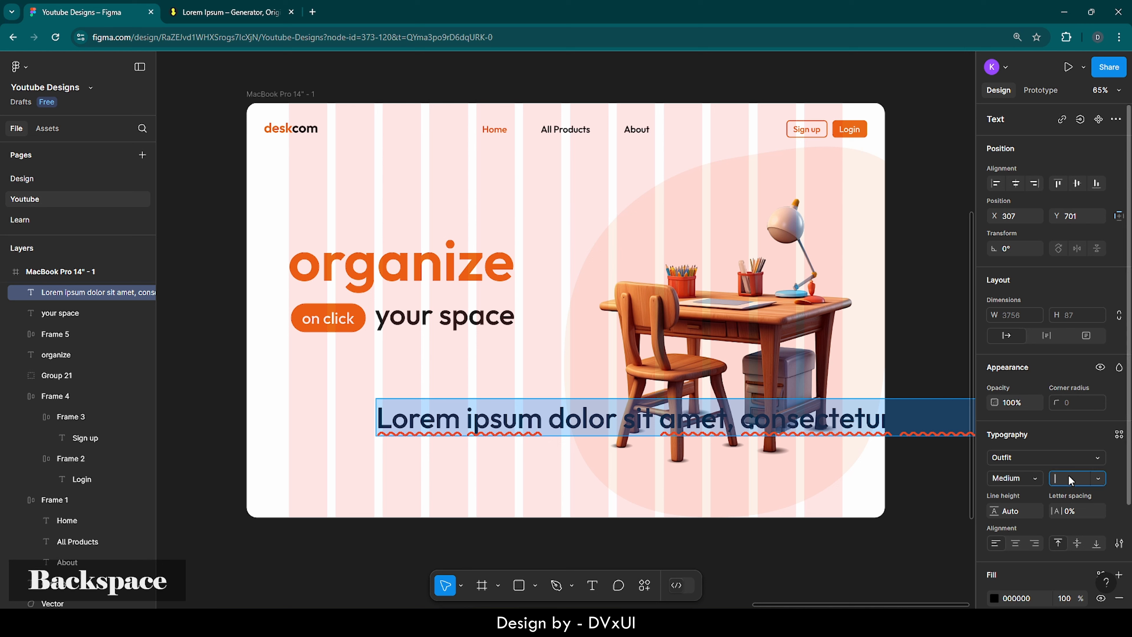
pyautogui.write('20')
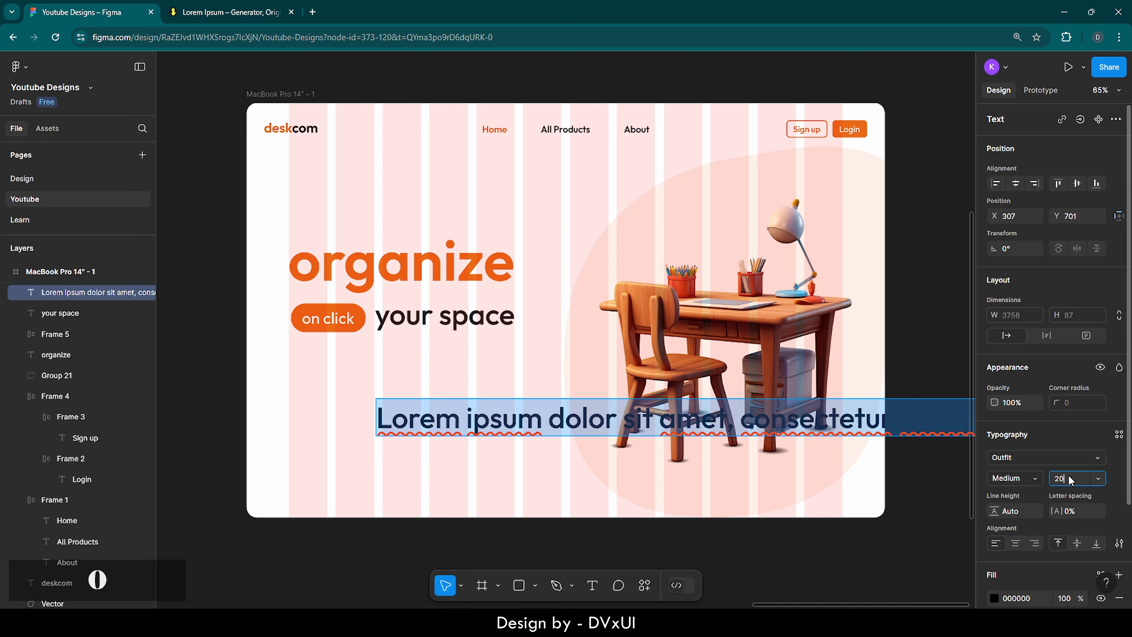
pyautogui.press('Return')
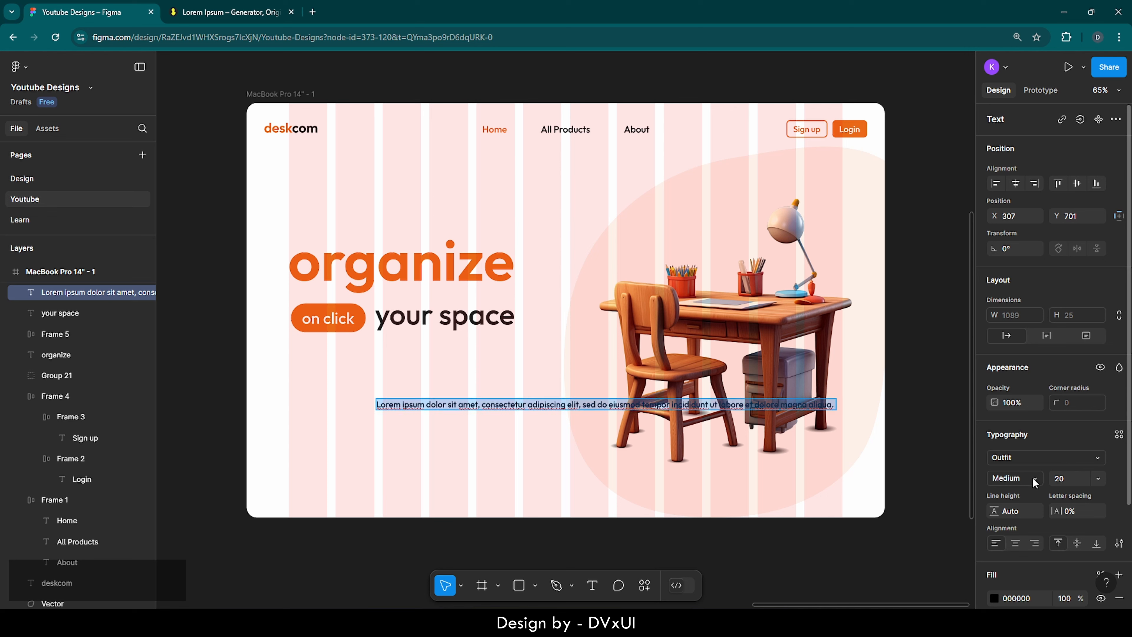
pyautogui.click(1013, 478)
pyautogui.click(1025, 463)
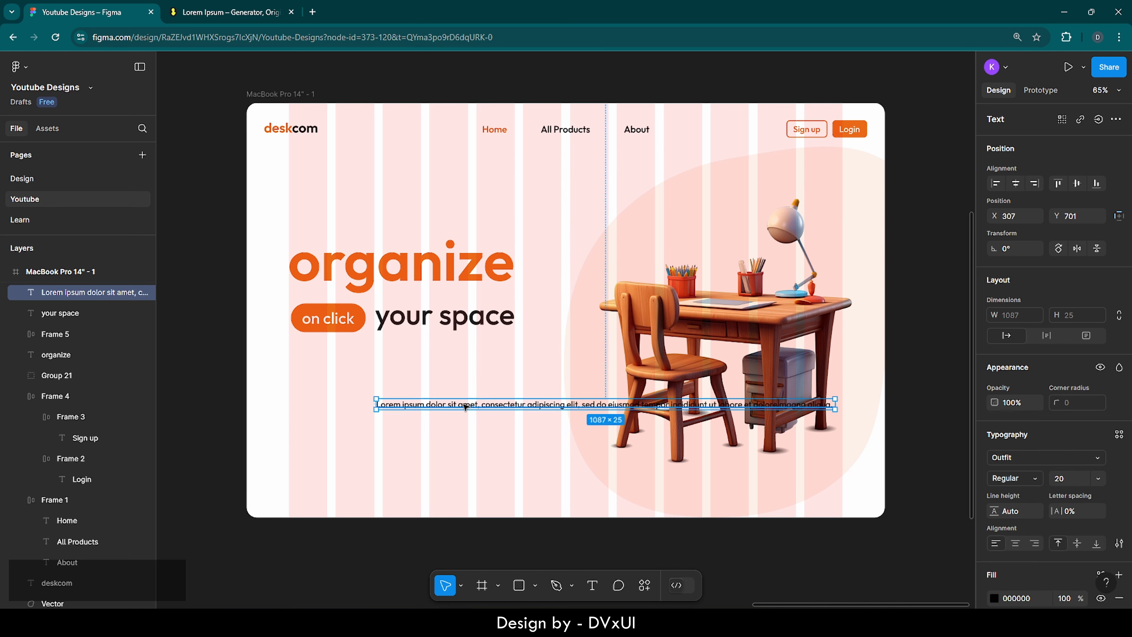
# Step: Align the Lorem ipsum text under the "on click" tag at X 105, Y 581 and narrow its box to 550 wide
pyautogui.moveTo(465, 406); pyautogui.dragTo(381, 355)
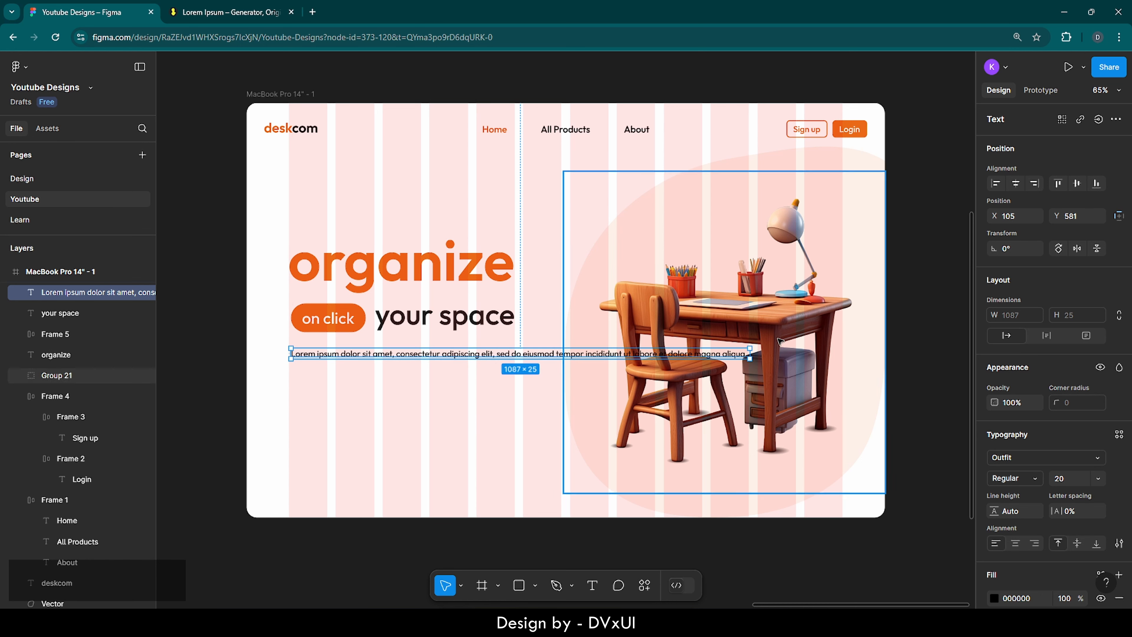
pyautogui.moveTo(753, 353); pyautogui.dragTo(523, 348)
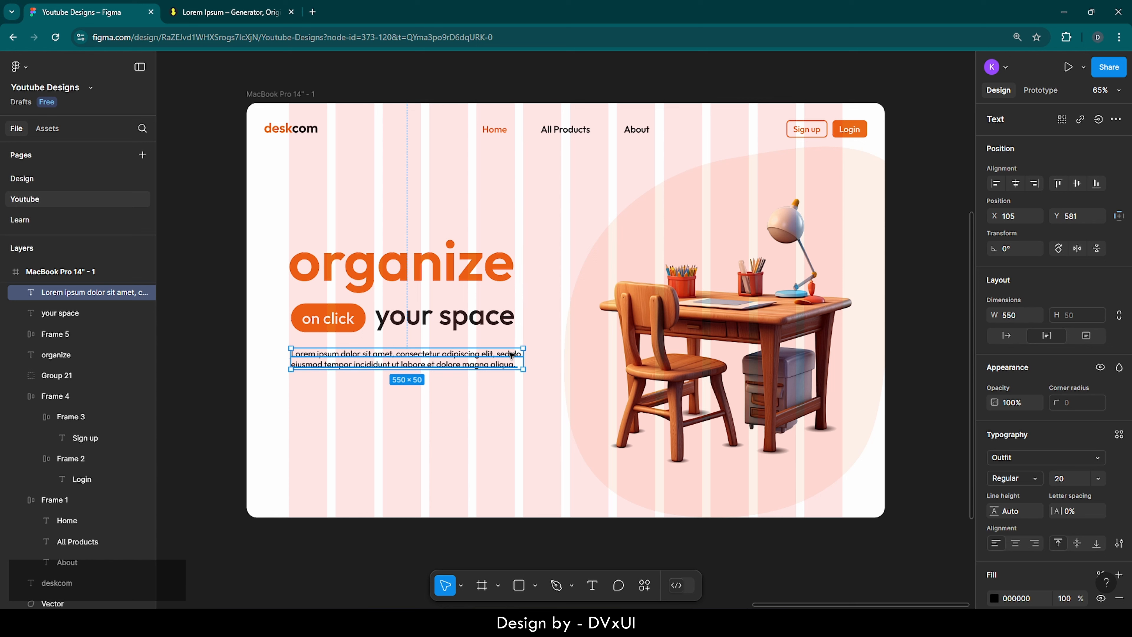
# Step: Delete the word "sed" from the first line of the Lorem ipsum paragraph
pyautogui.doubleClick(512, 355)
pyautogui.click(506, 352)
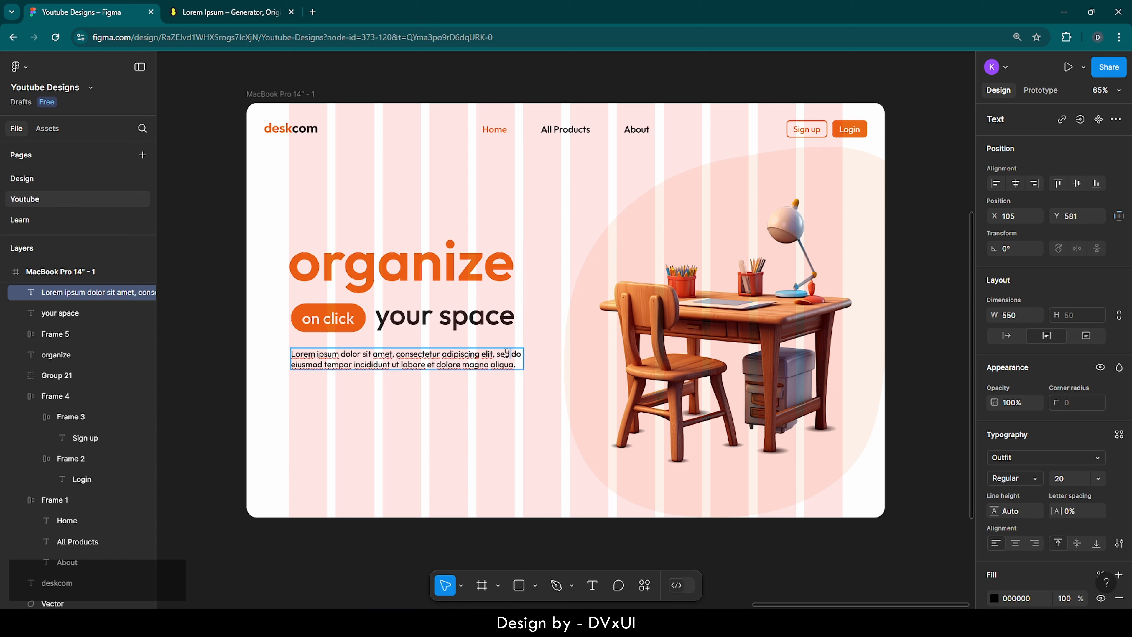
pyautogui.press('BackSpace')
pyautogui.press('Escape')
pyautogui.press('Escape')
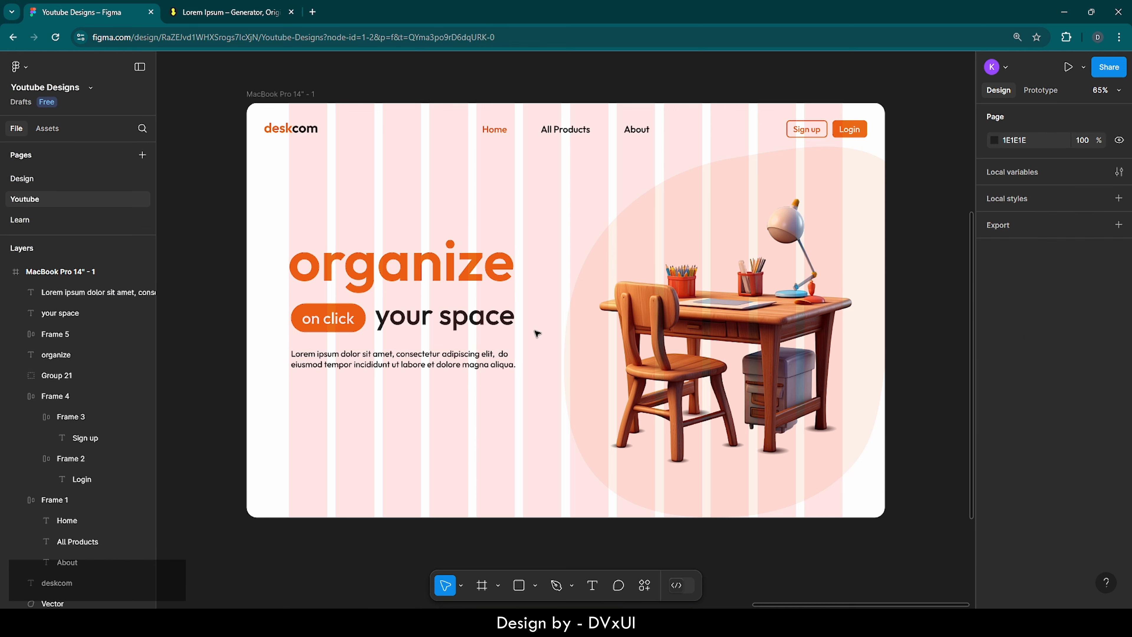
# Step: Reduce the fill opacity of the Lorem ipsum paragraph to 70%
pyautogui.click(468, 354)
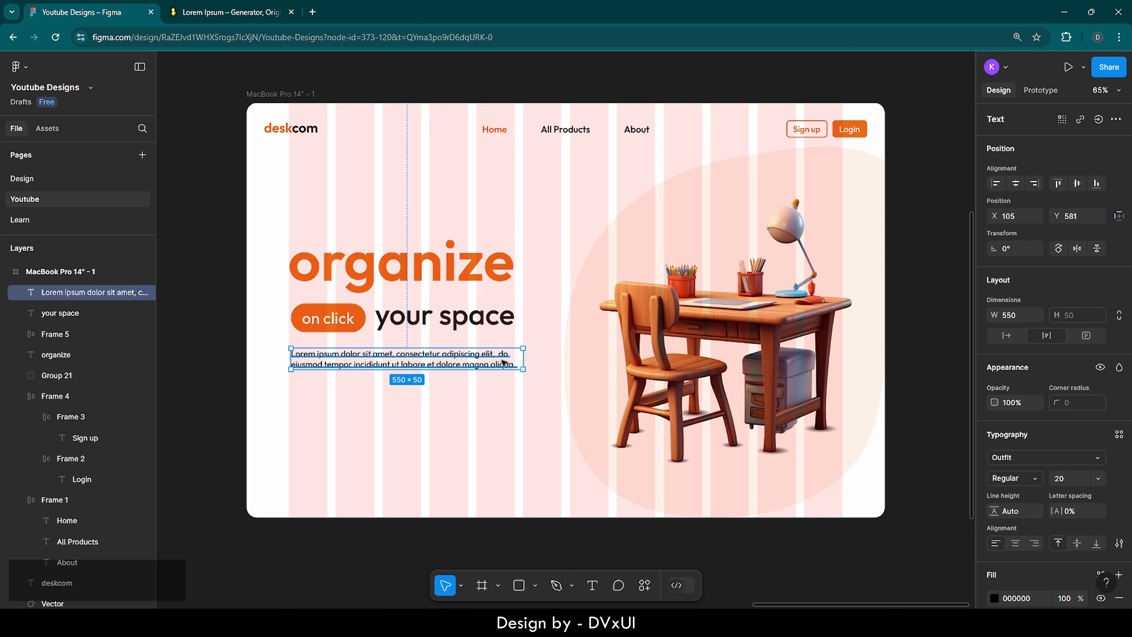
pyautogui.scroll(-3, 1054, 580)
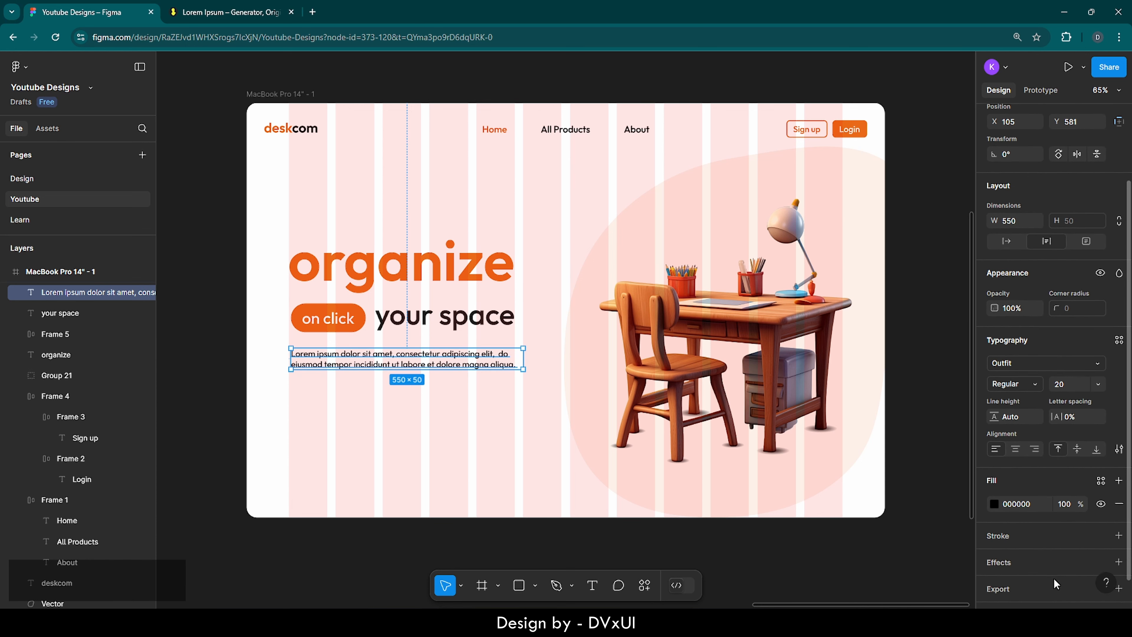
pyautogui.click(1063, 502)
pyautogui.write('70')
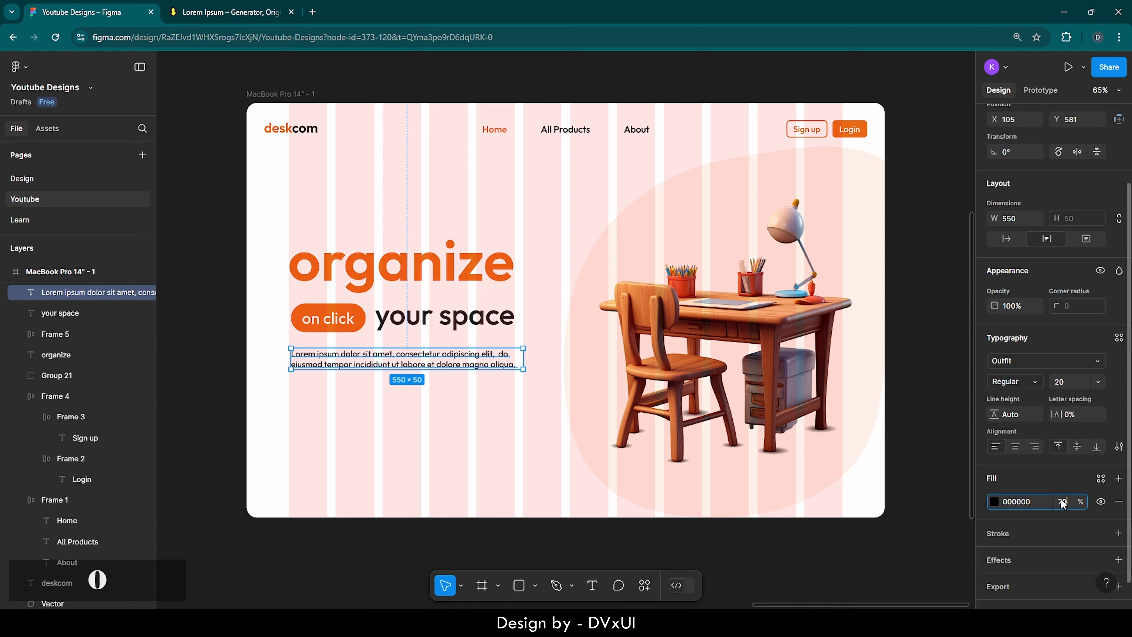
pyautogui.click(333, 437)
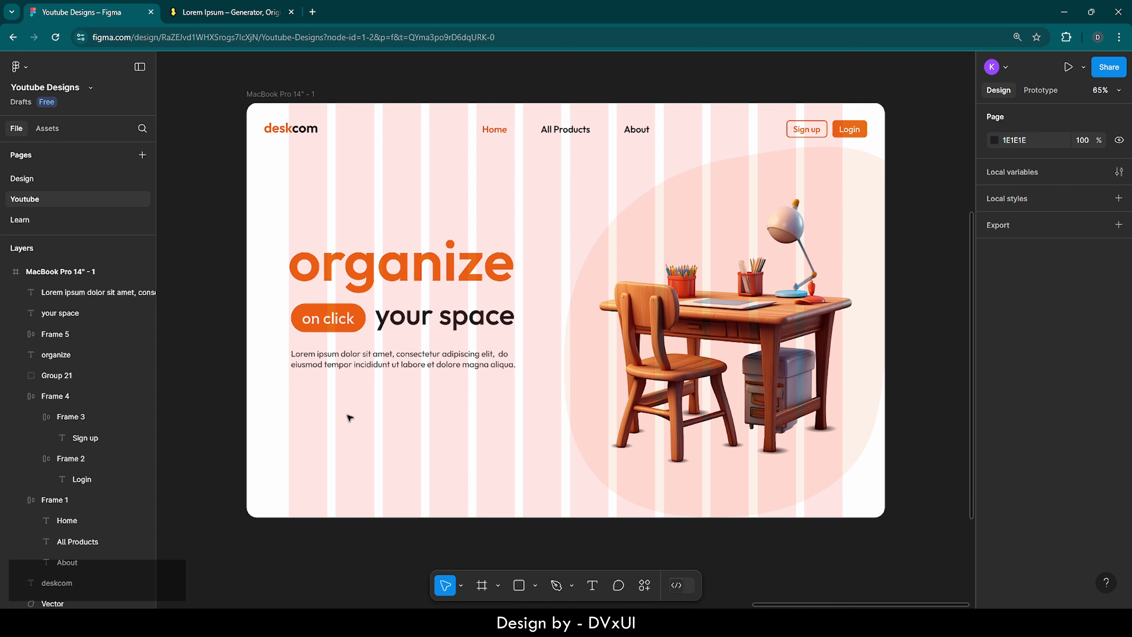
# Step: Nudge the Lorem ipsum paragraph up by 3 px to Y 578
pyautogui.click(406, 361)
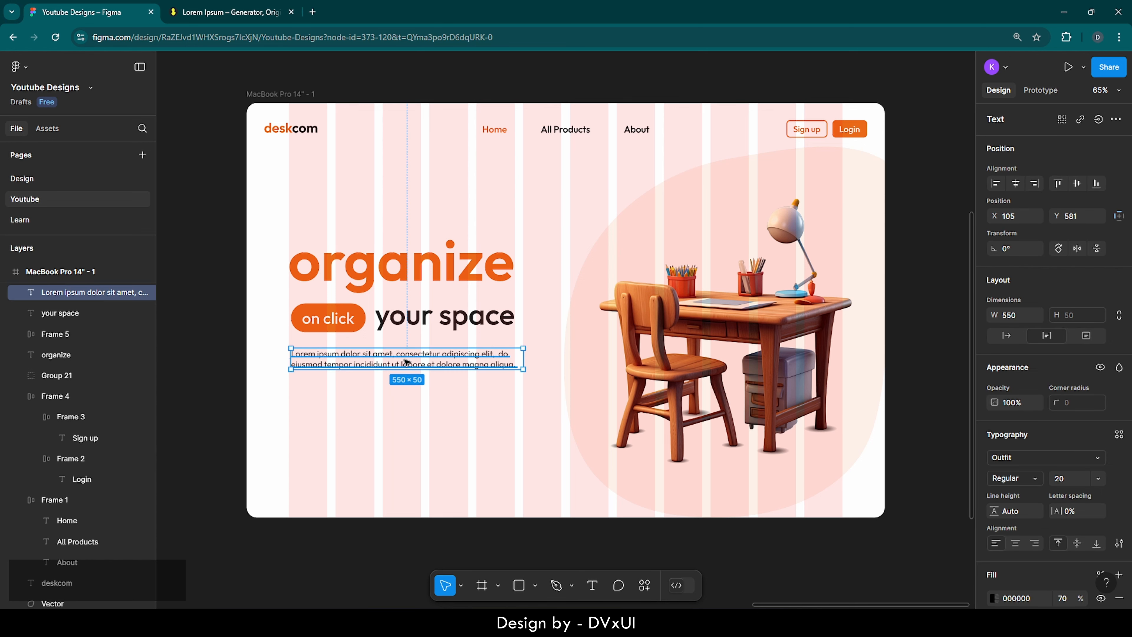
pyautogui.press('Up')
pyautogui.press('Up')
pyautogui.press('Up')
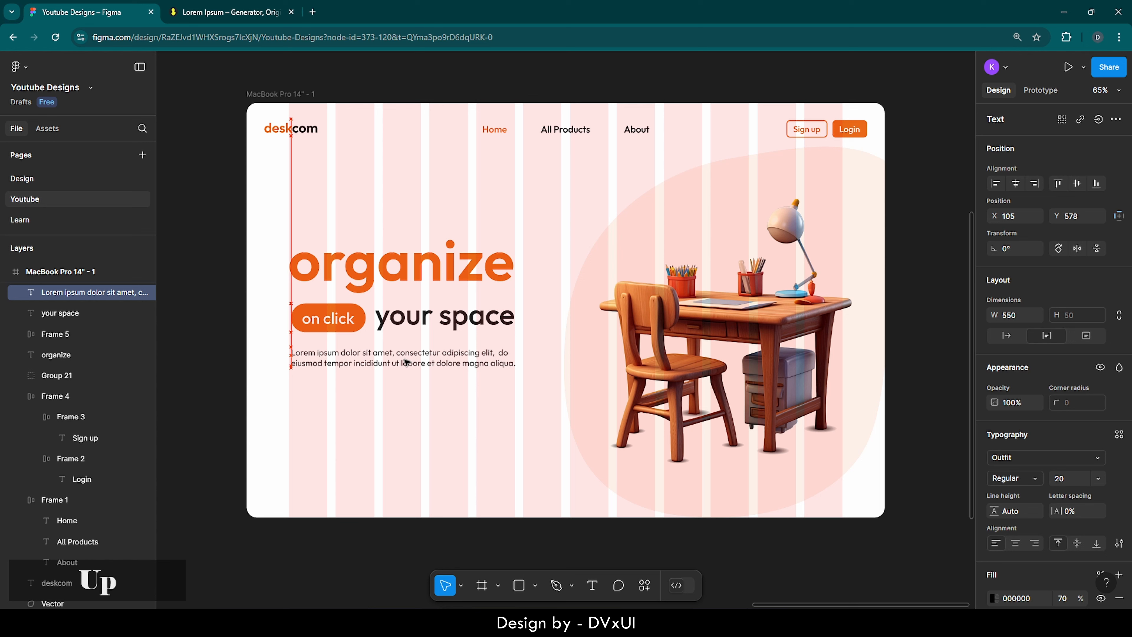
pyautogui.click(415, 408)
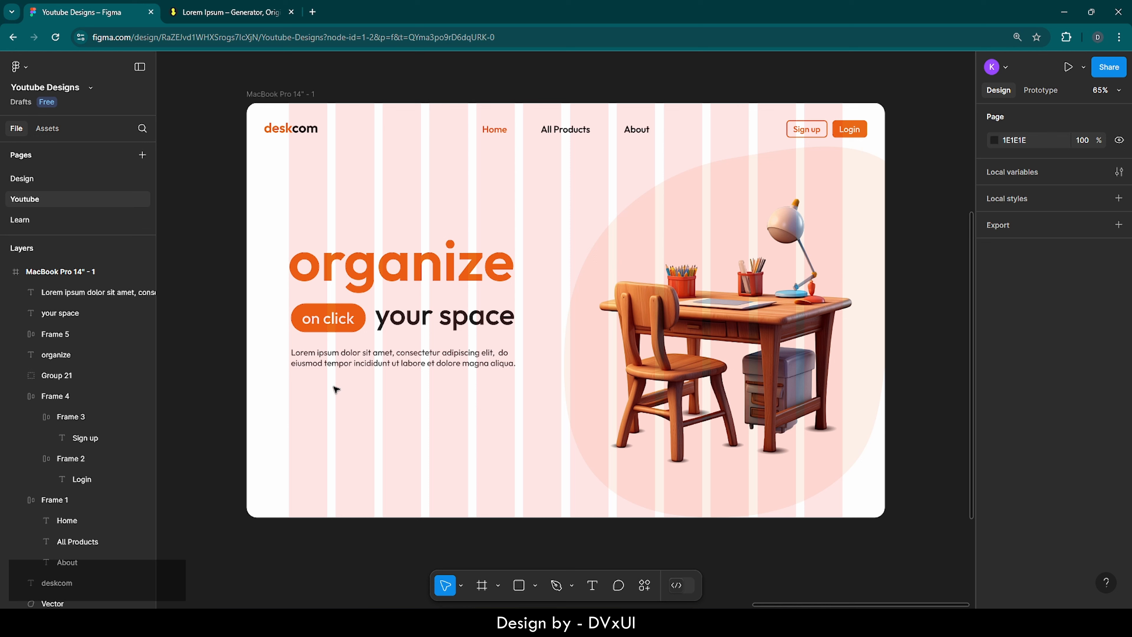
# Step: Add the text "Get Started" below the Lorem ipsum paragraph
pyautogui.click(592, 586)
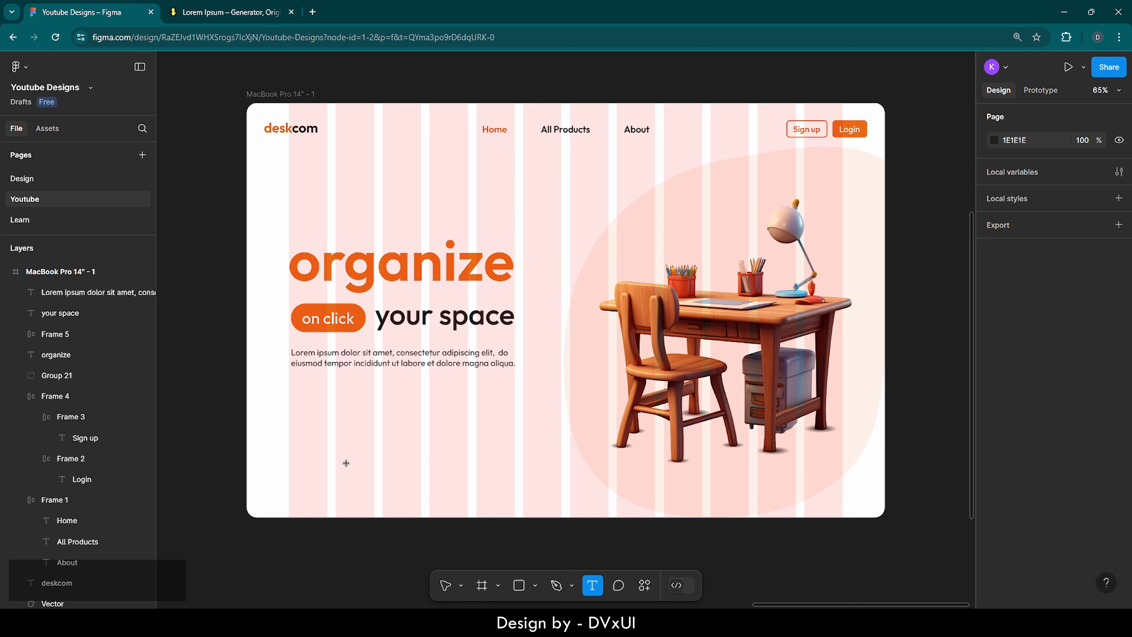
pyautogui.click(329, 409)
pyautogui.write('Get')
pyautogui.press('Escape')
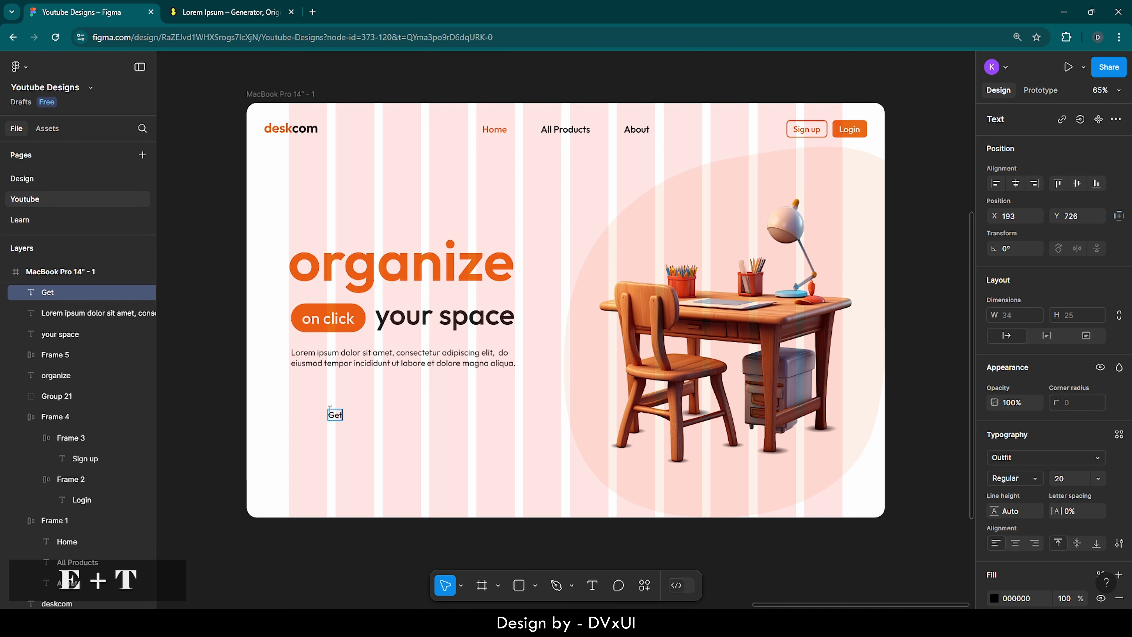
pyautogui.write('Started')
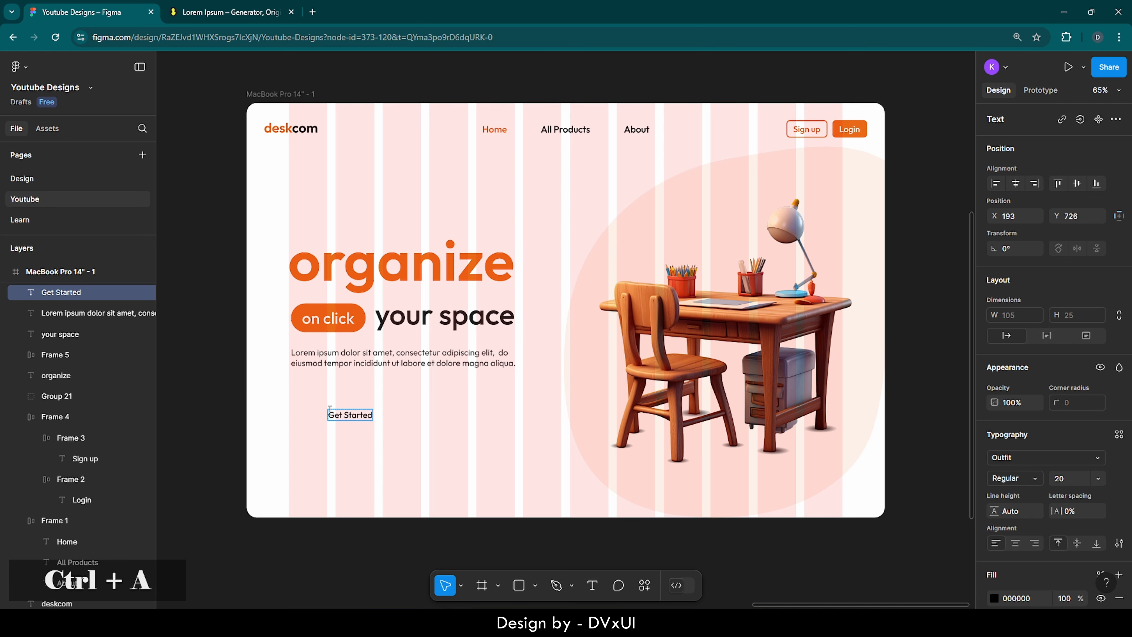
# Step: Set the "Get Started" text to Medium weight and its fill color to FFFFFF
pyautogui.hotkey('ctrl', 'a')
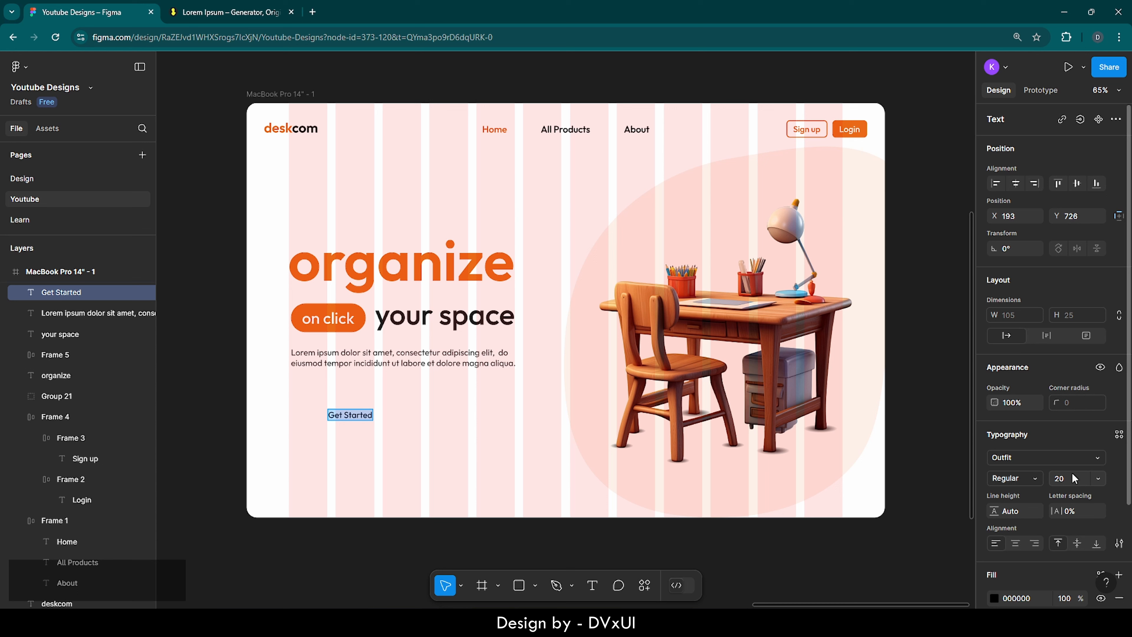
pyautogui.click(1034, 476)
pyautogui.click(1028, 478)
pyautogui.scroll(-3, 1025, 594)
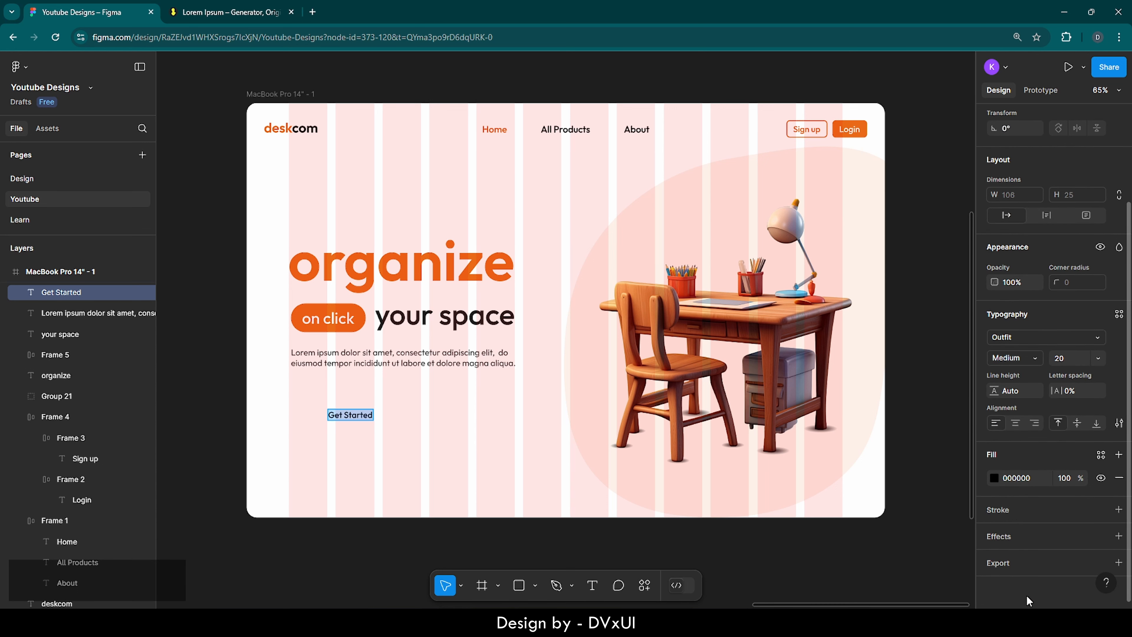
pyautogui.click(1023, 476)
pyautogui.write('ffffff')
pyautogui.press('Return')
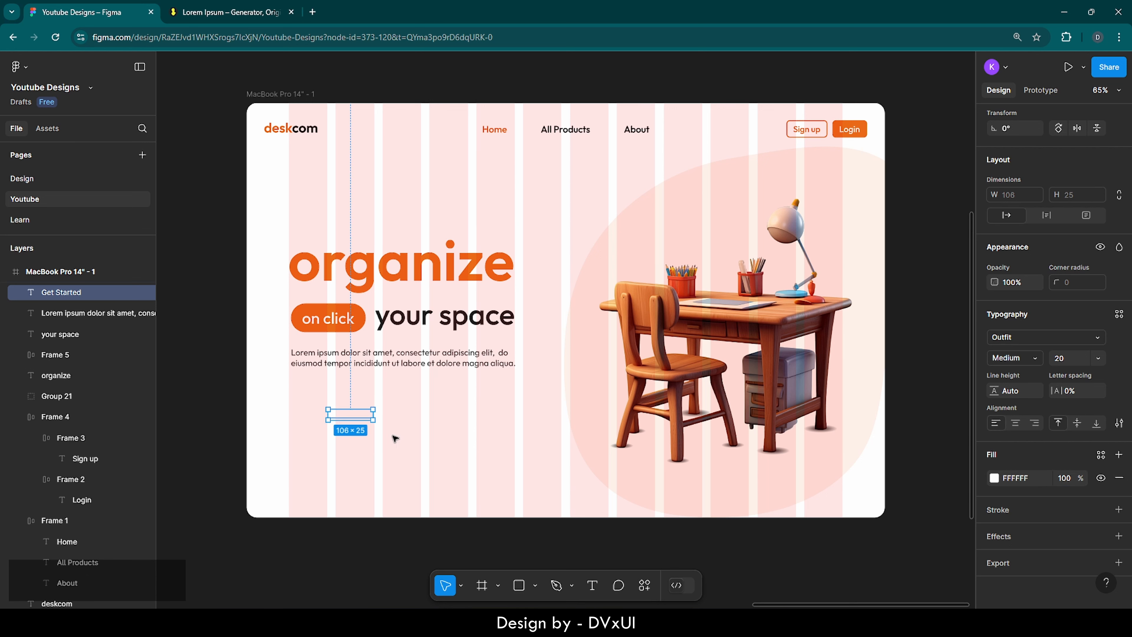
# Step: Wrap the "Get Started" text in an auto layout frame and fill the frame with orange EA6917
pyautogui.rightClick(356, 418)
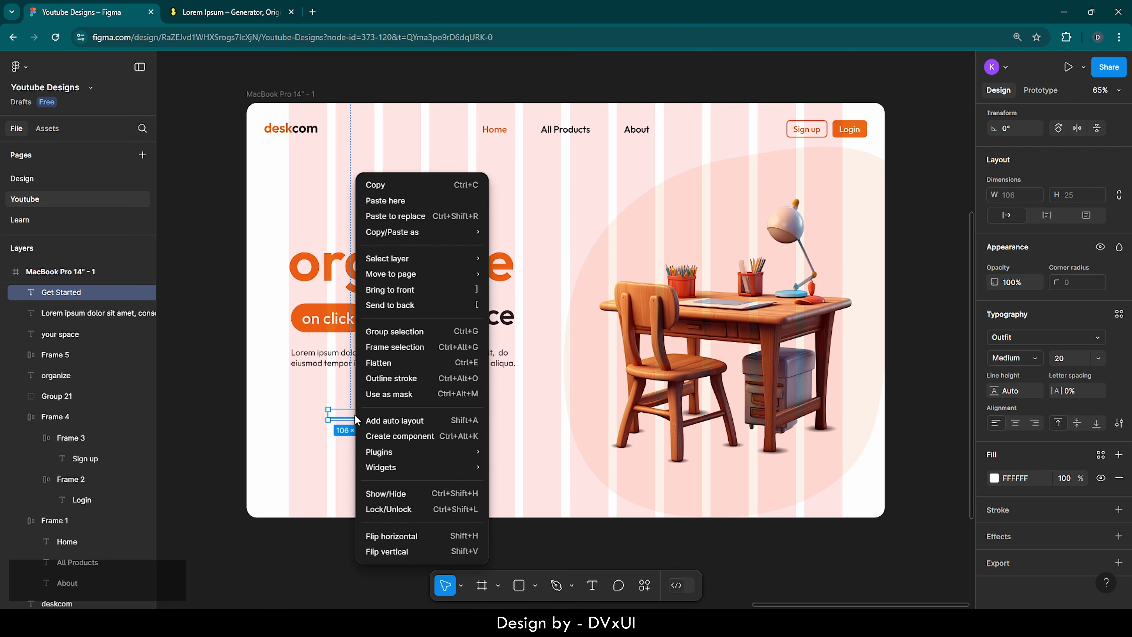
pyautogui.click(378, 420)
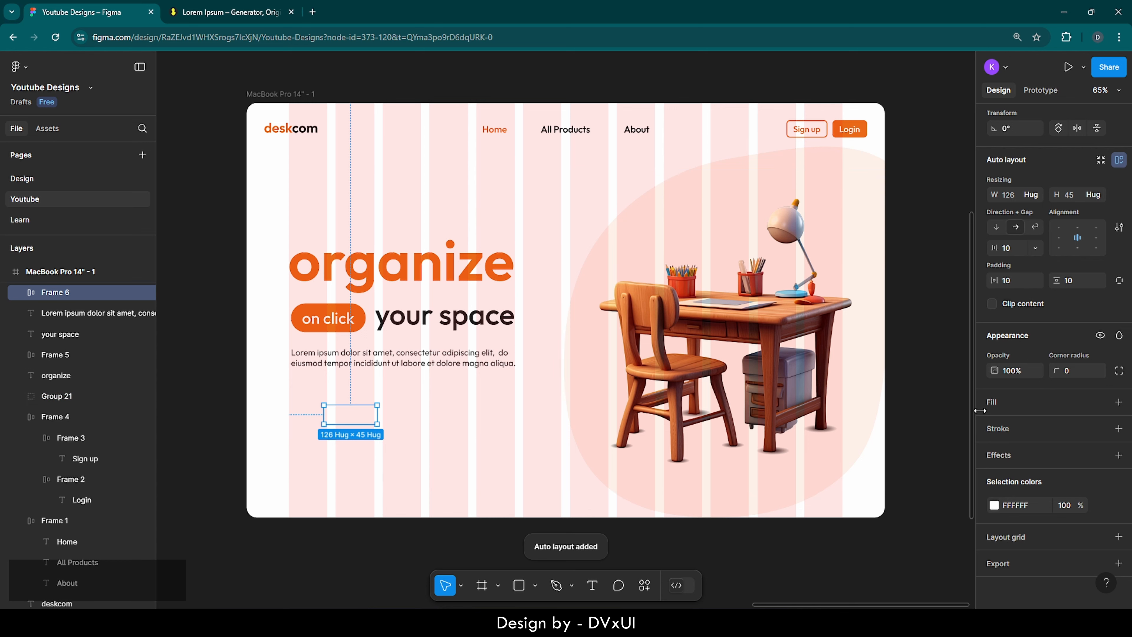
pyautogui.click(990, 403)
pyautogui.click(994, 426)
pyautogui.click(911, 487)
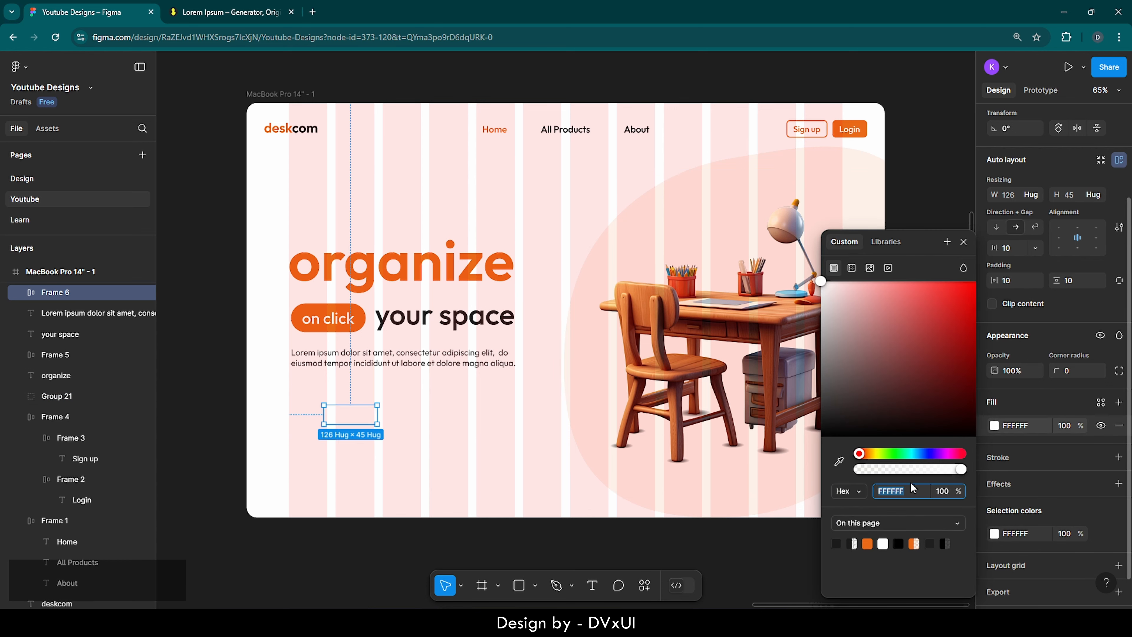
pyautogui.click(867, 543)
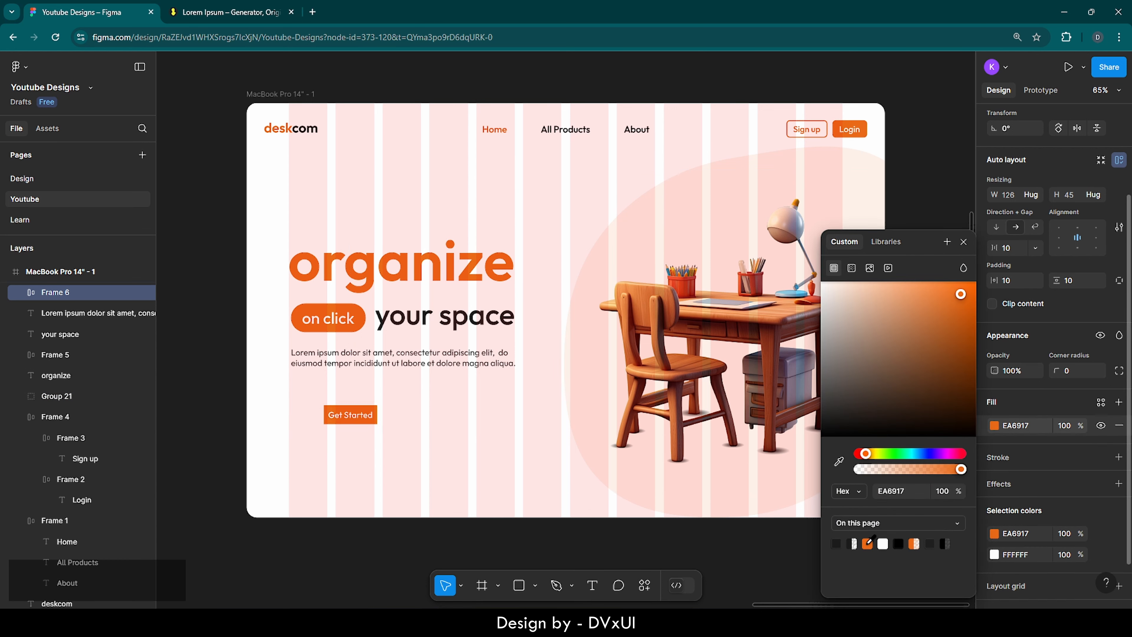
pyautogui.click(964, 242)
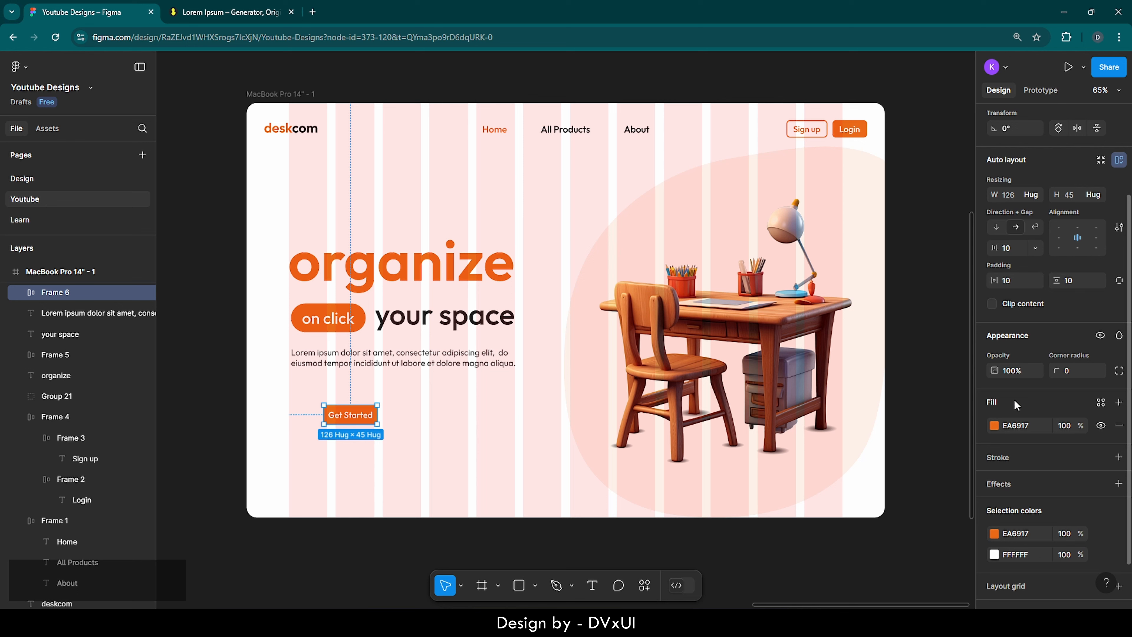
# Step: Set the "Get Started" button's padding to 22 horizontally and 16 vertically
pyautogui.scroll(3, 1012, 412)
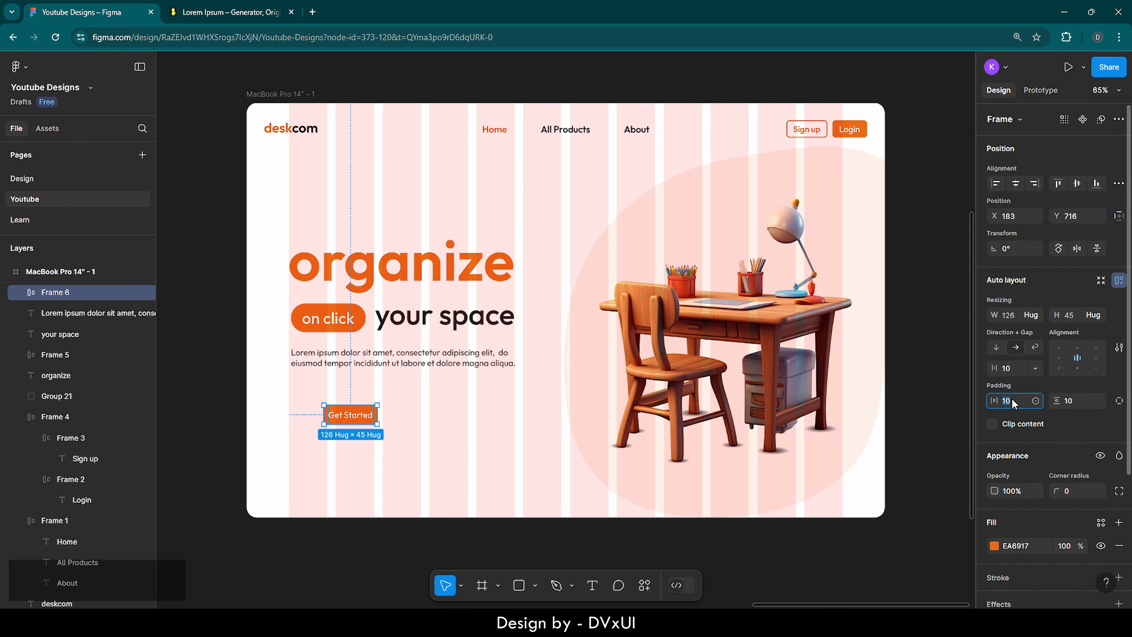
pyautogui.write('22')
pyautogui.press('Return')
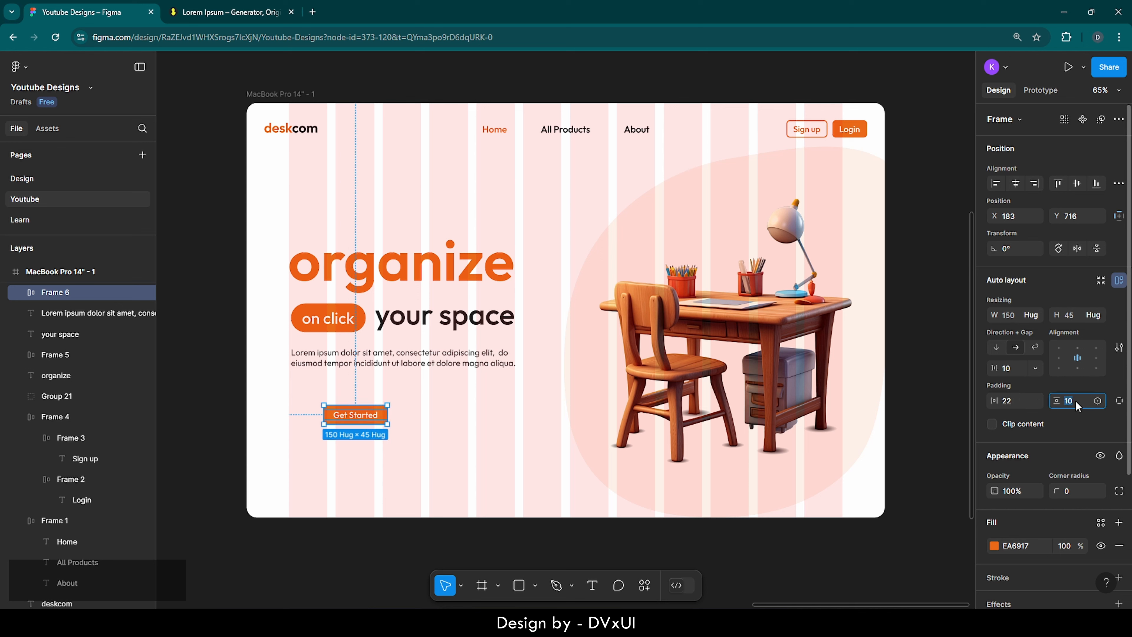
pyautogui.write('16')
pyautogui.press('Return')
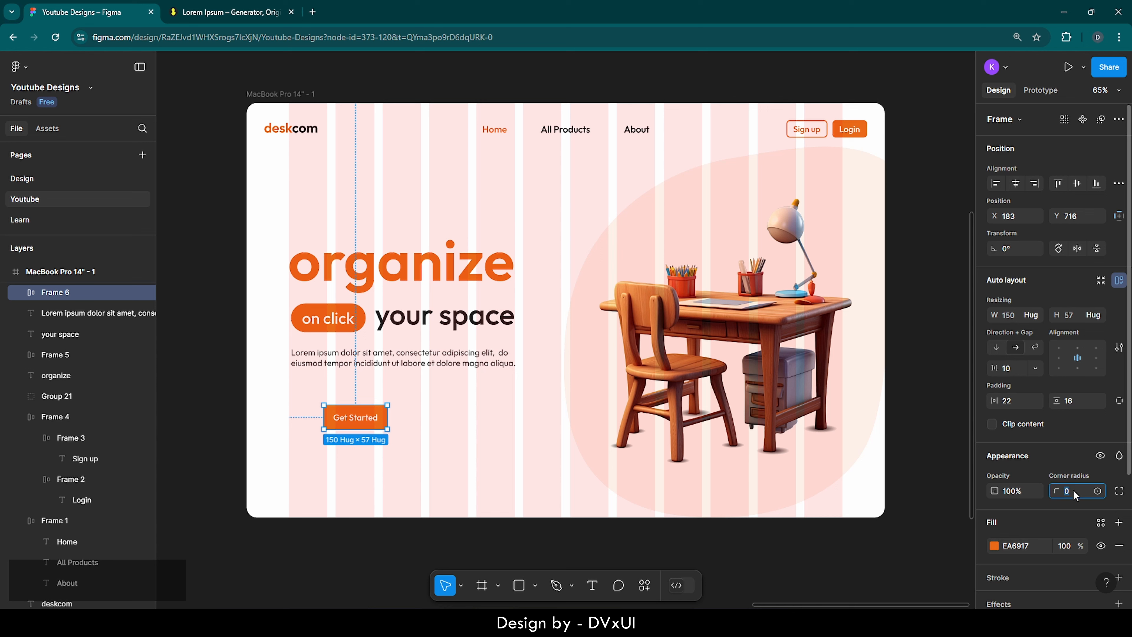
# Step: Round the "Get Started" button's corners with a radius of 8
pyautogui.press('BackSpace')
pyautogui.write('8')
pyautogui.press('Return')
pyautogui.click(774, 489)
# Step: Move the "Get Started" button directly under the Lorem ipsum paragraph, at X 102, Y 647
pyautogui.moveTo(354, 419); pyautogui.dragTo(321, 392)
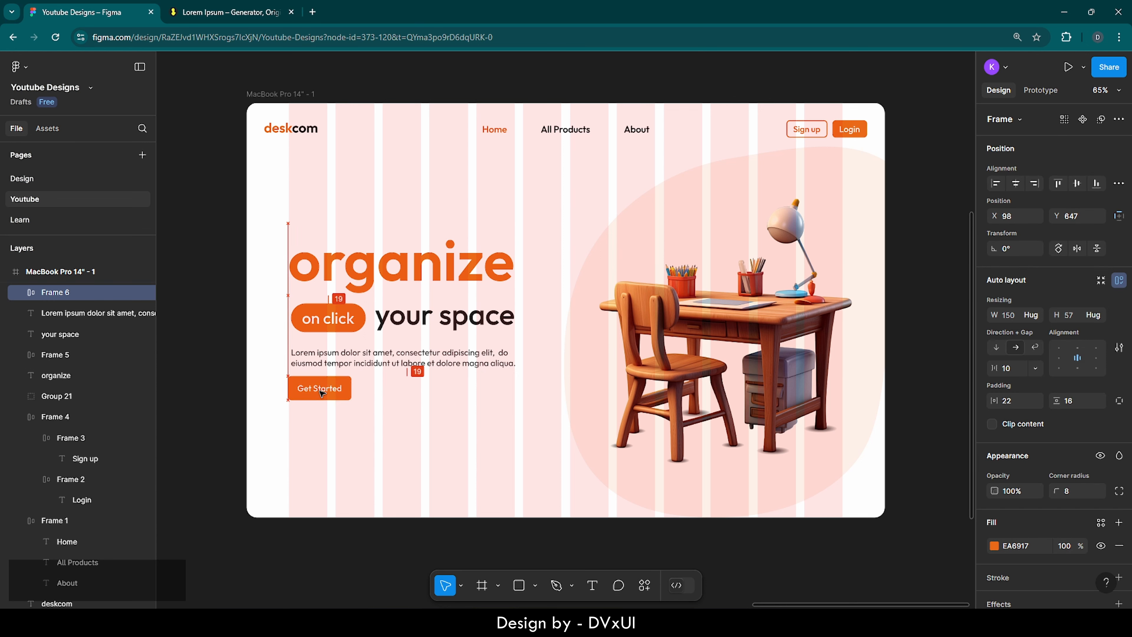
pyautogui.click(376, 391)
pyautogui.click(335, 387)
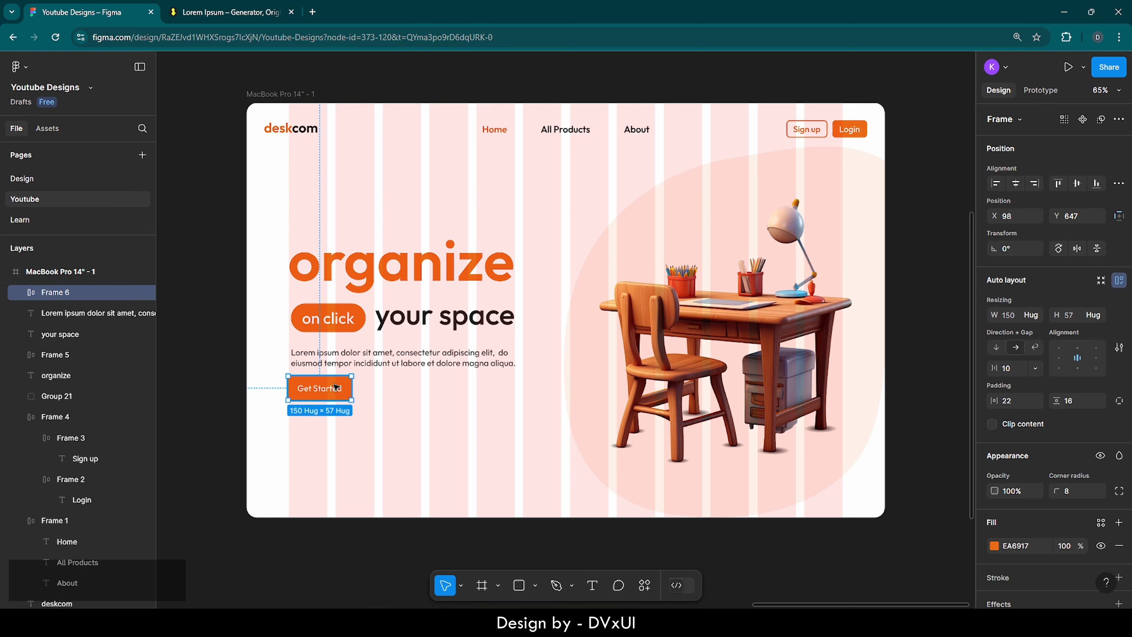
pyautogui.press('Right')
pyautogui.press('Right')
pyautogui.press('Right')
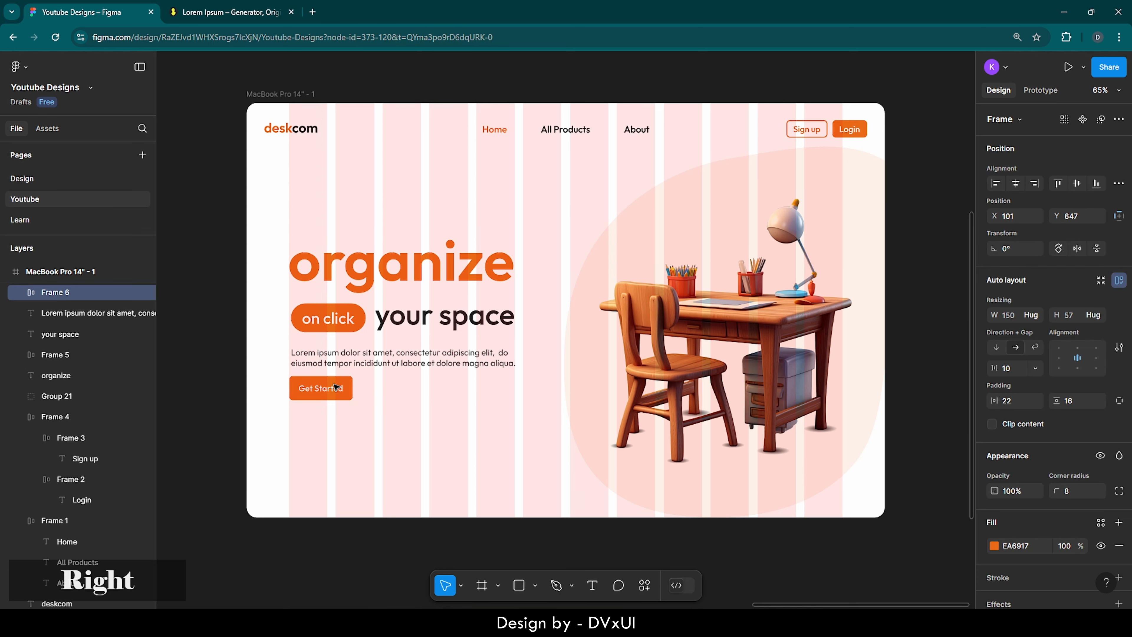
pyautogui.press('Right')
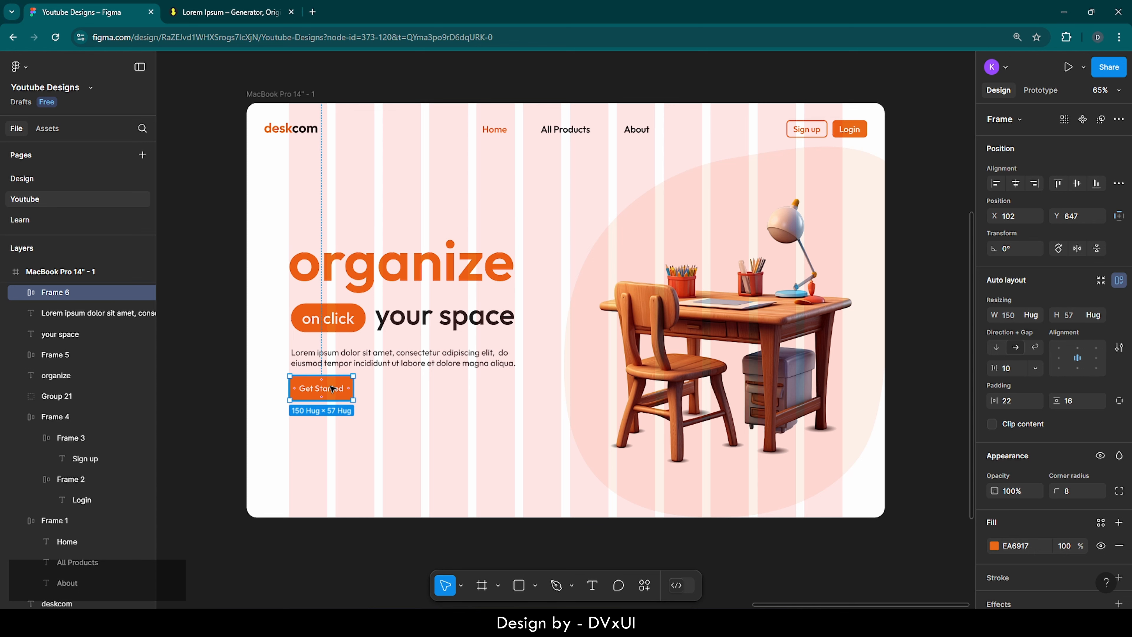
# Step: Duplicate the "Get Started" button beside the original at X 273, Y 647 and change the copy's label to "Know More"
pyautogui.hotkey('ctrl', 'v')
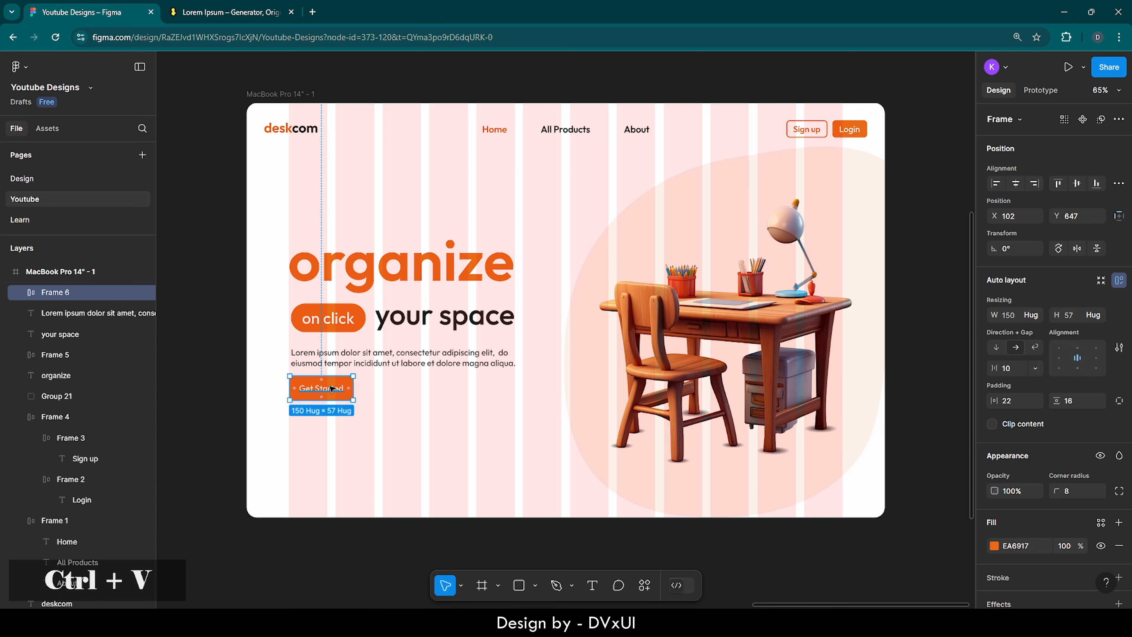
pyautogui.moveTo(331, 389); pyautogui.dragTo(403, 389)
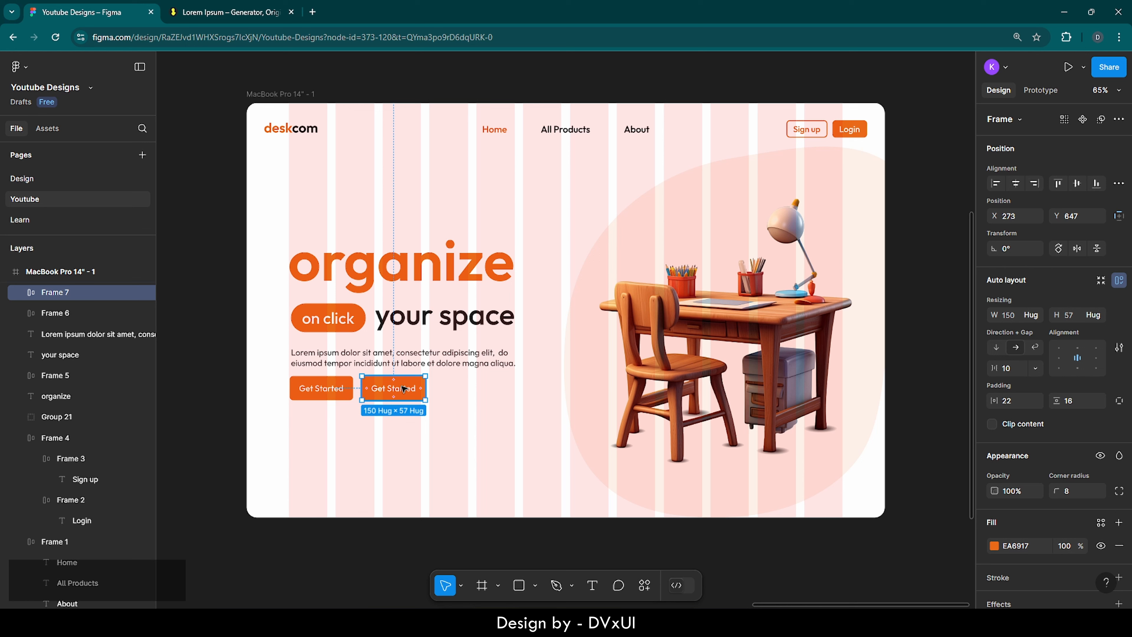
pyautogui.doubleClick(403, 388)
pyautogui.press('Return')
pyautogui.write('Kno')
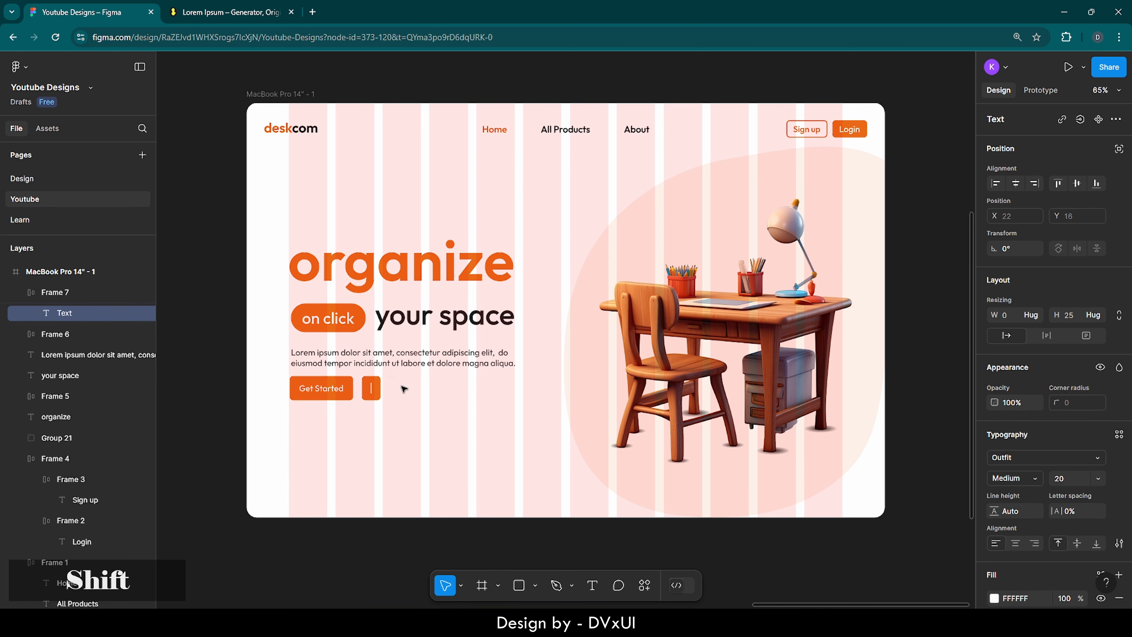
pyautogui.write('w More')
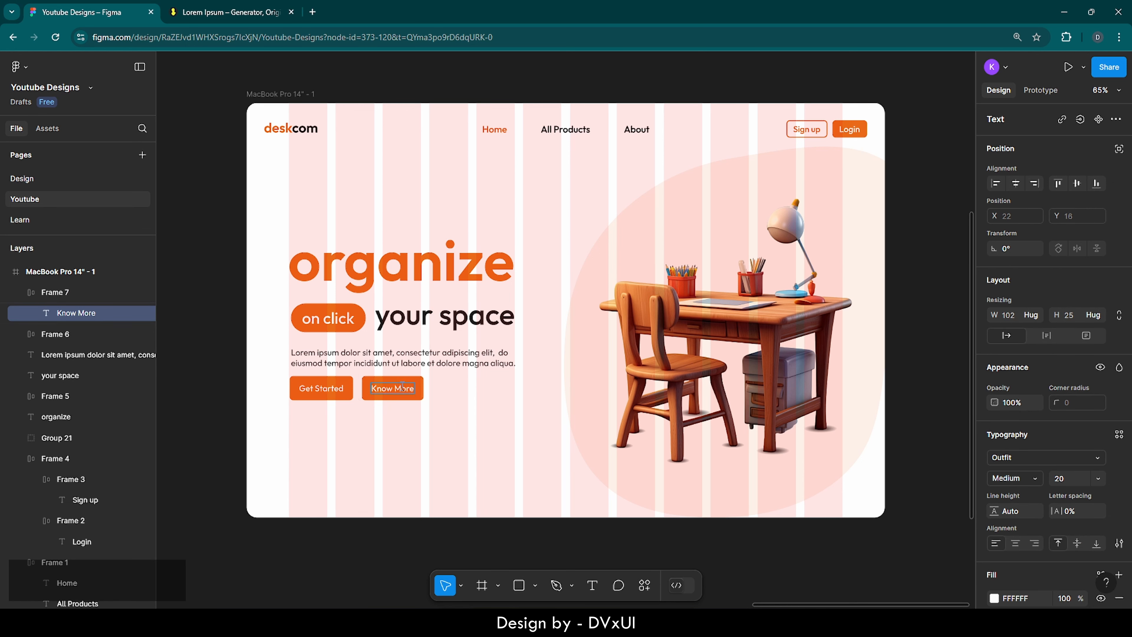
pyautogui.click(460, 384)
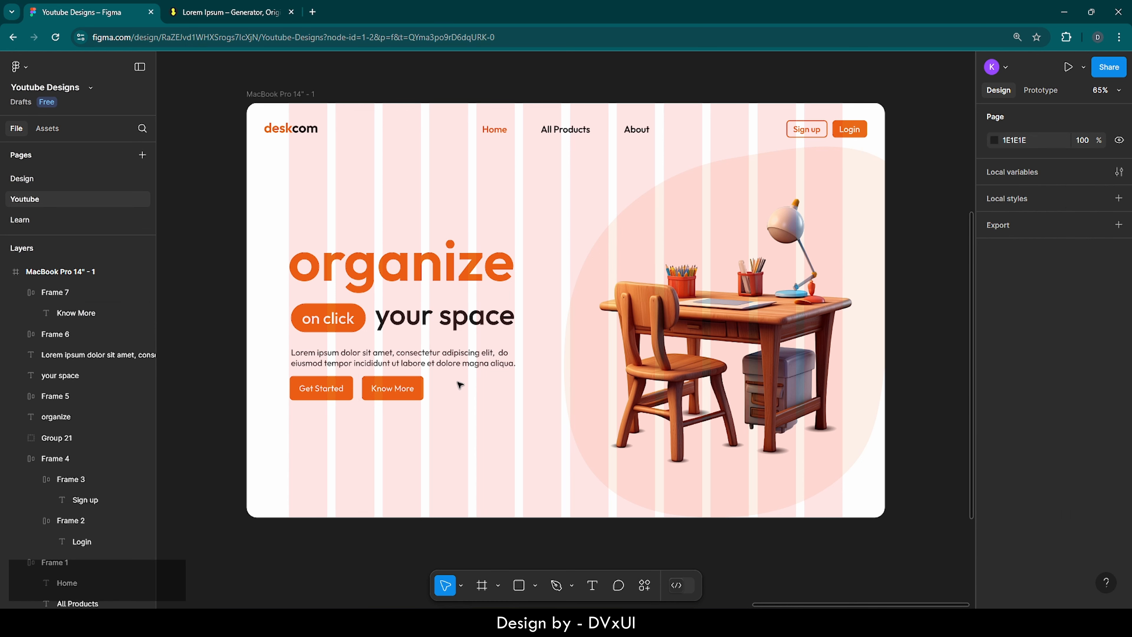
# Step: Remove the "Know More" button's fill and give it an inside stroke in orange EA6917 with weight 2
pyautogui.click(423, 388)
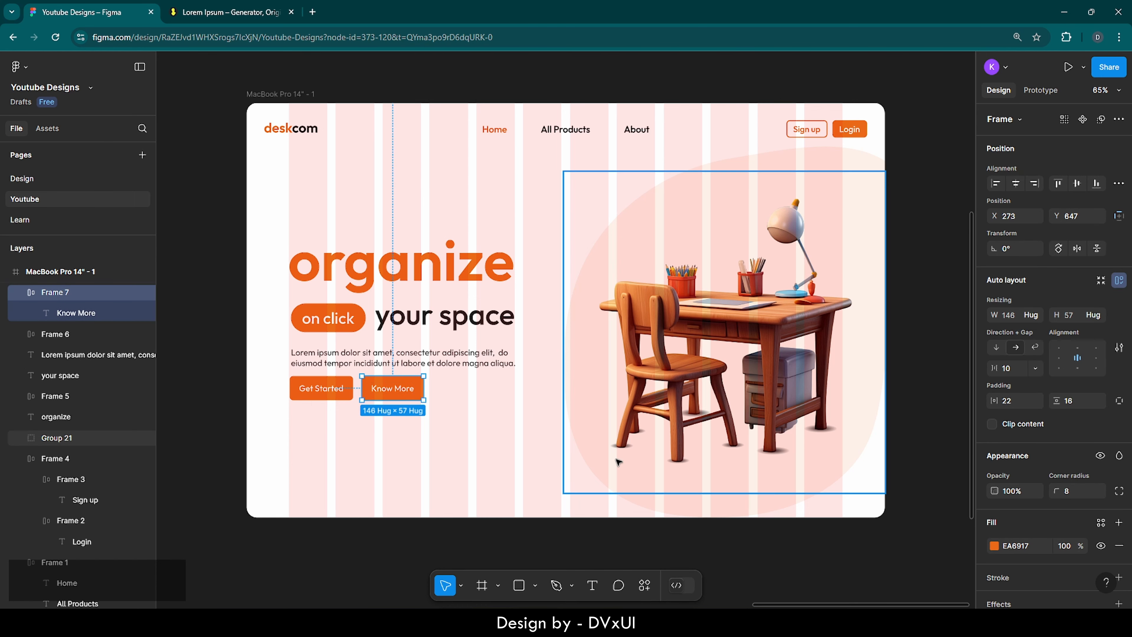
pyautogui.click(1118, 546)
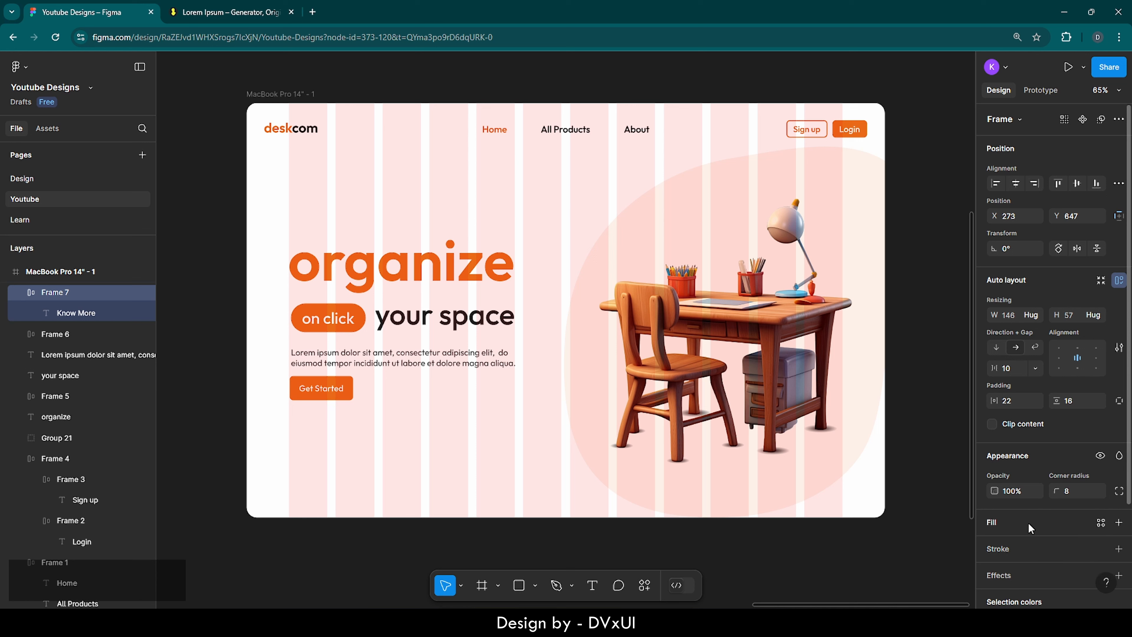
pyautogui.scroll(-1, 1012, 504)
pyautogui.click(1001, 492)
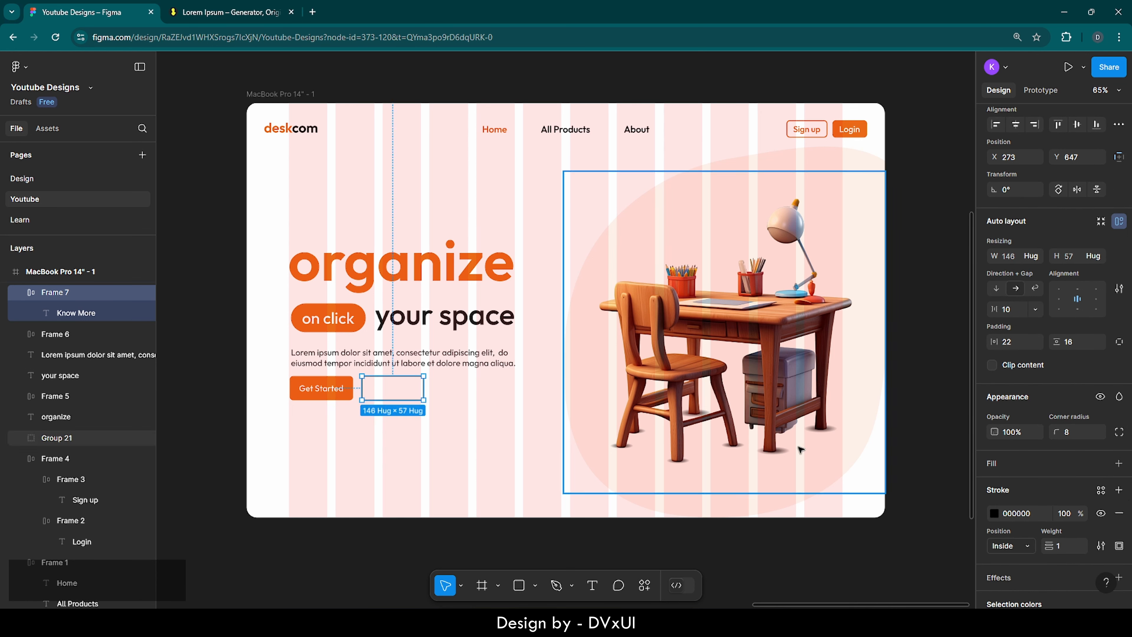
pyautogui.click(994, 513)
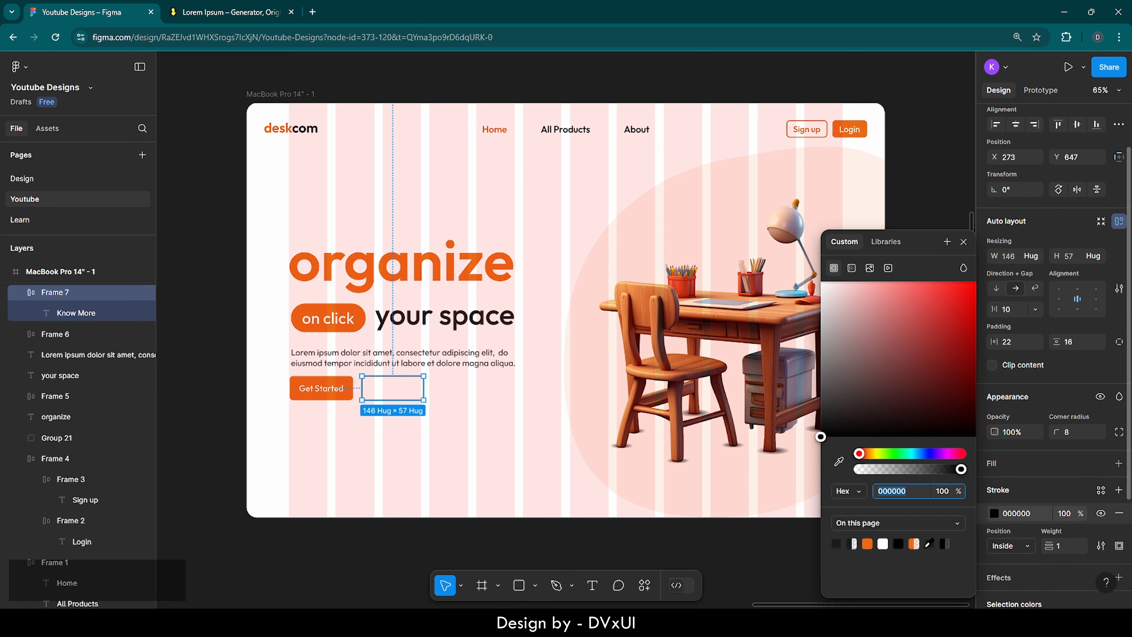
pyautogui.click(868, 543)
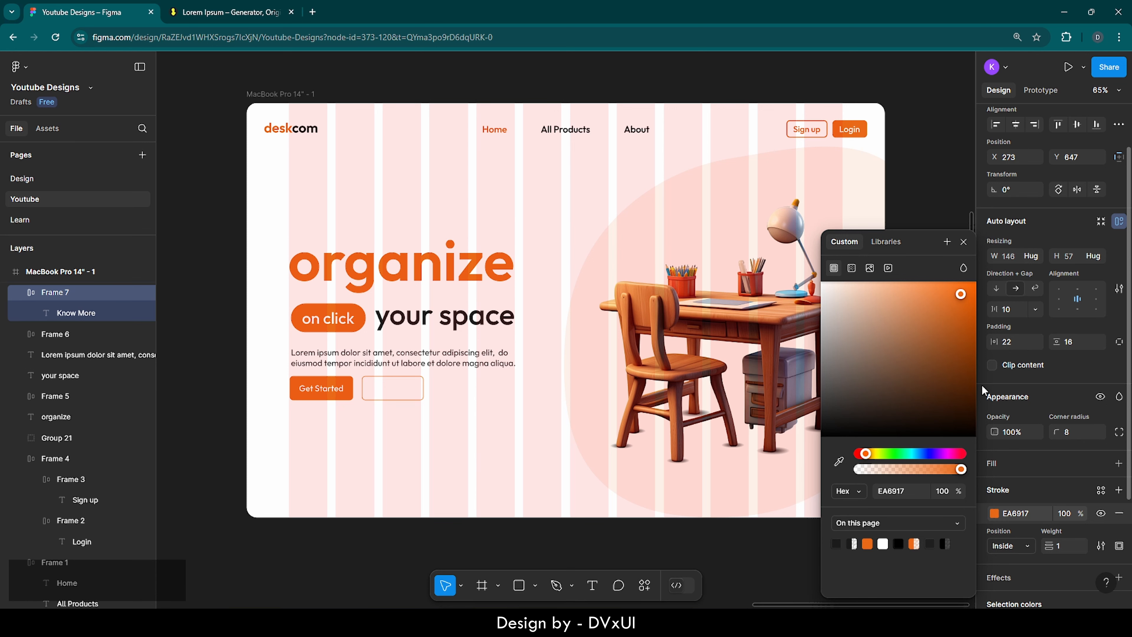
pyautogui.write('2')
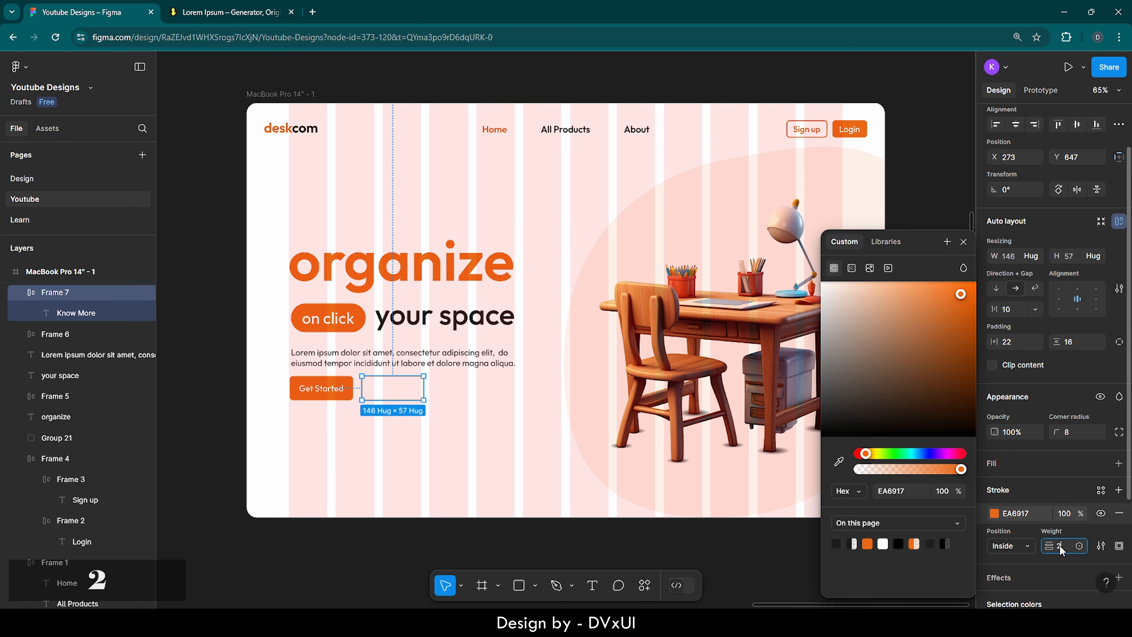
pyautogui.press('Return')
pyautogui.click(462, 434)
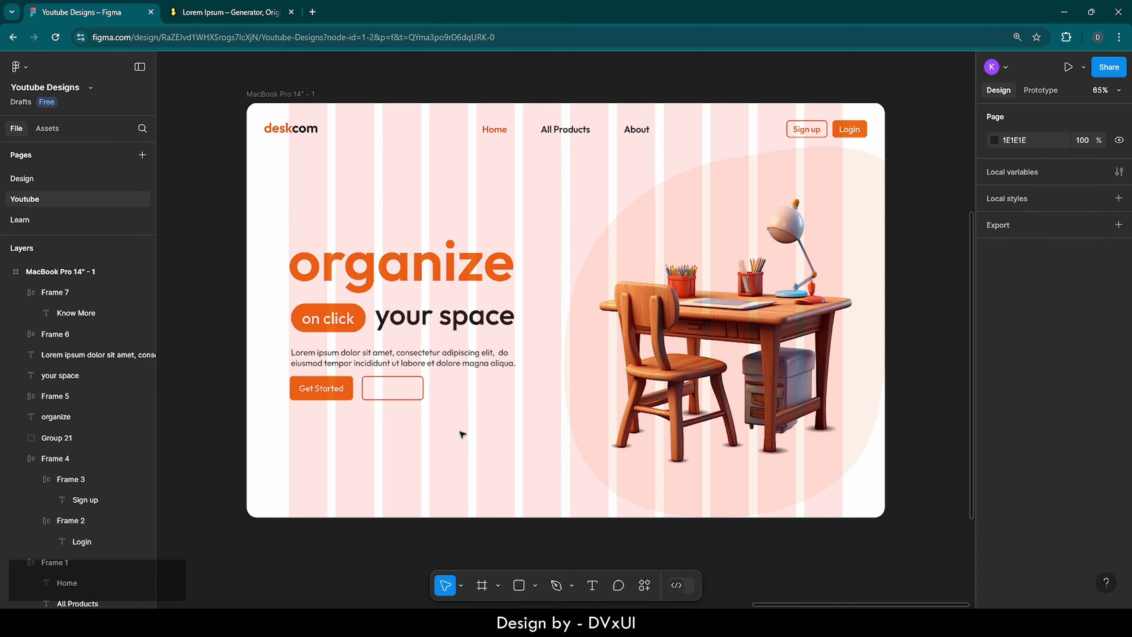
# Step: Change the "Know More" label's fill color to orange EA6917
pyautogui.doubleClick(390, 393)
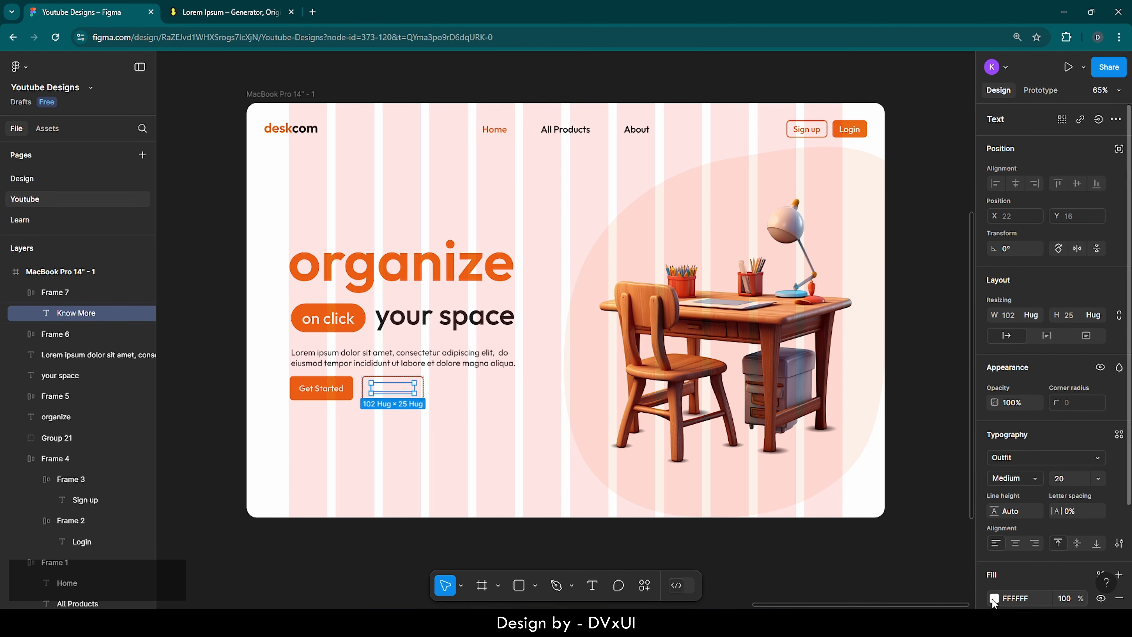
pyautogui.click(993, 599)
pyautogui.click(866, 543)
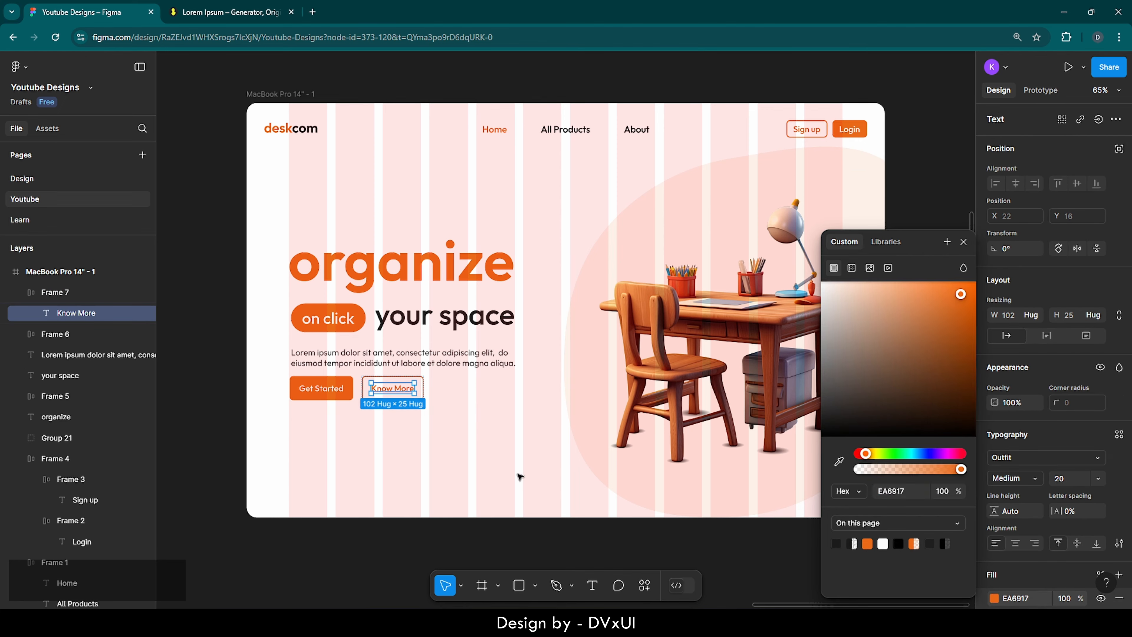
pyautogui.click(462, 453)
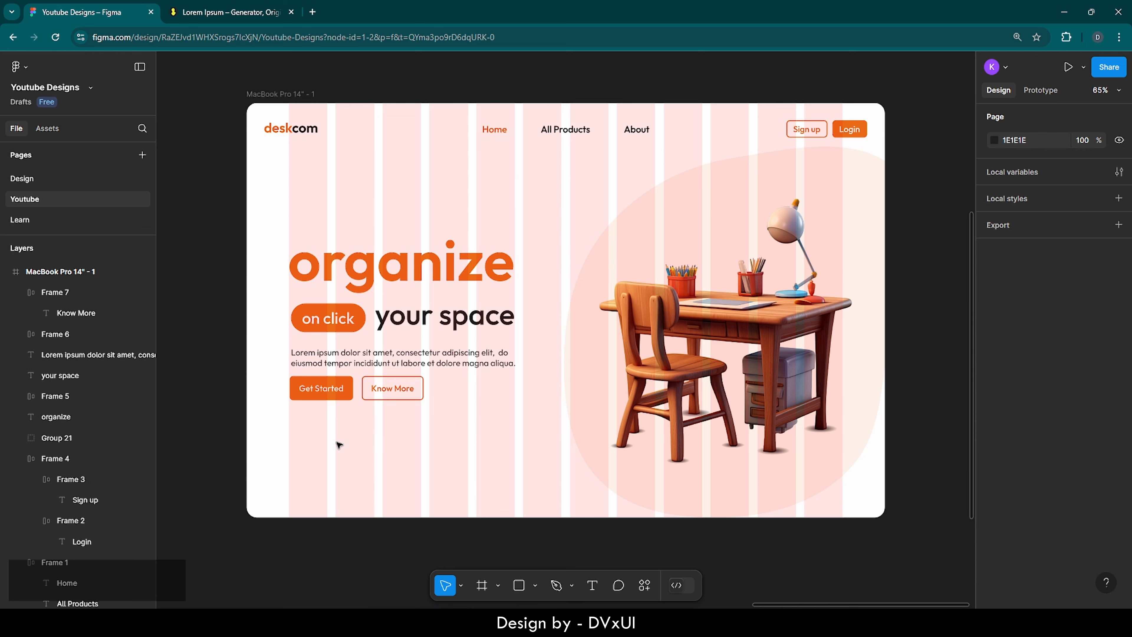
# Step: Add the text "#1 largest manufacturer" in the empty area above the "organize" headline
pyautogui.scroll(-1, 338, 445)
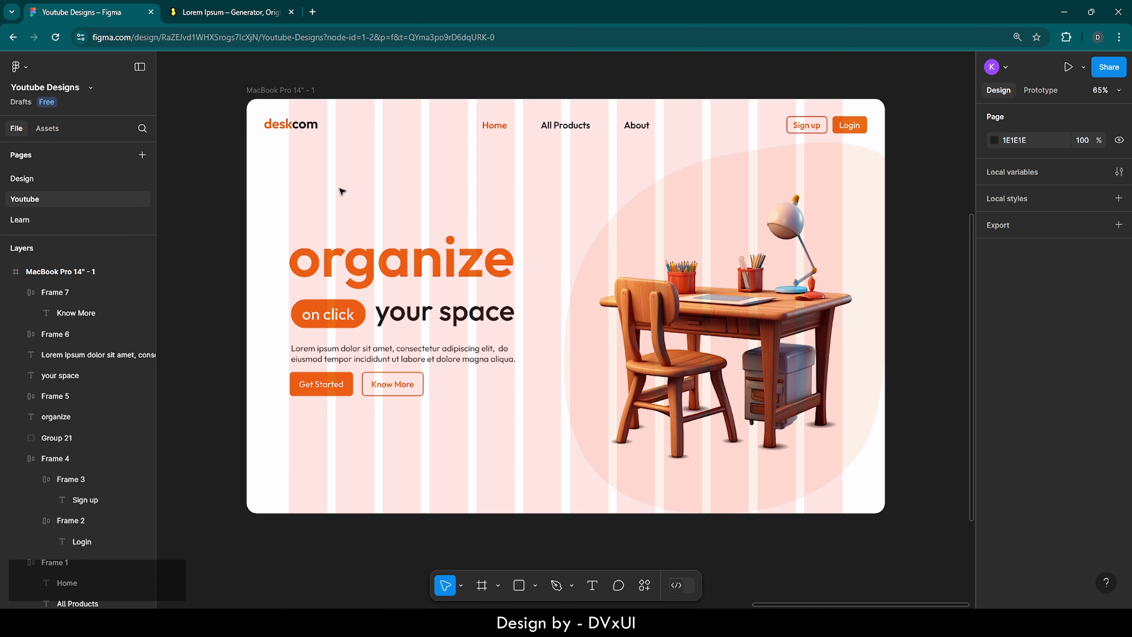
pyautogui.press('t')
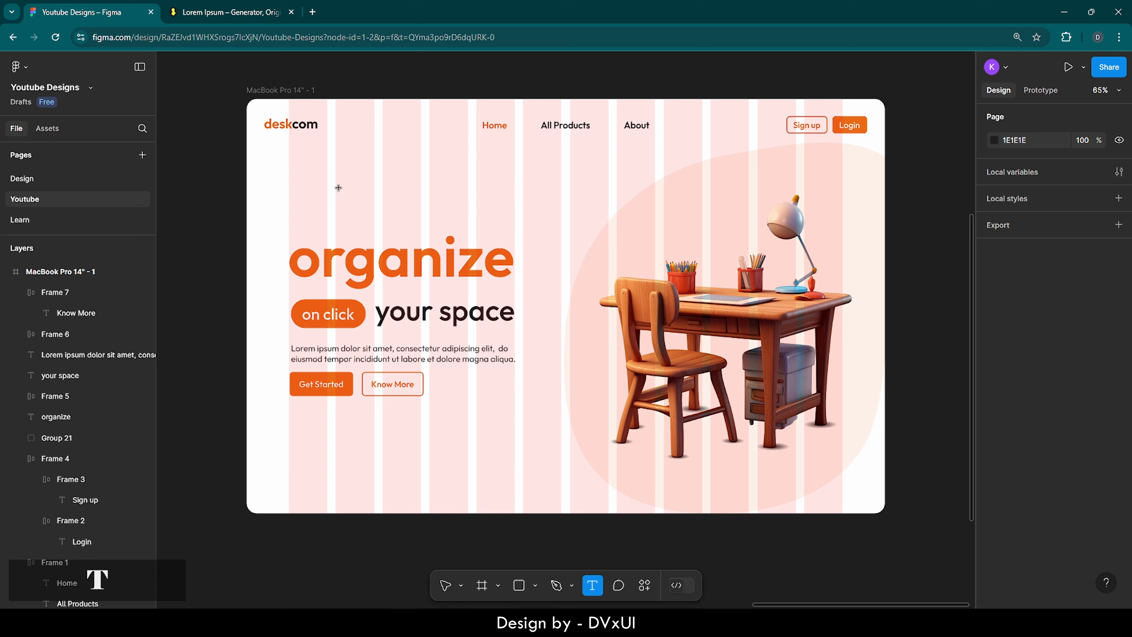
pyautogui.click(338, 188)
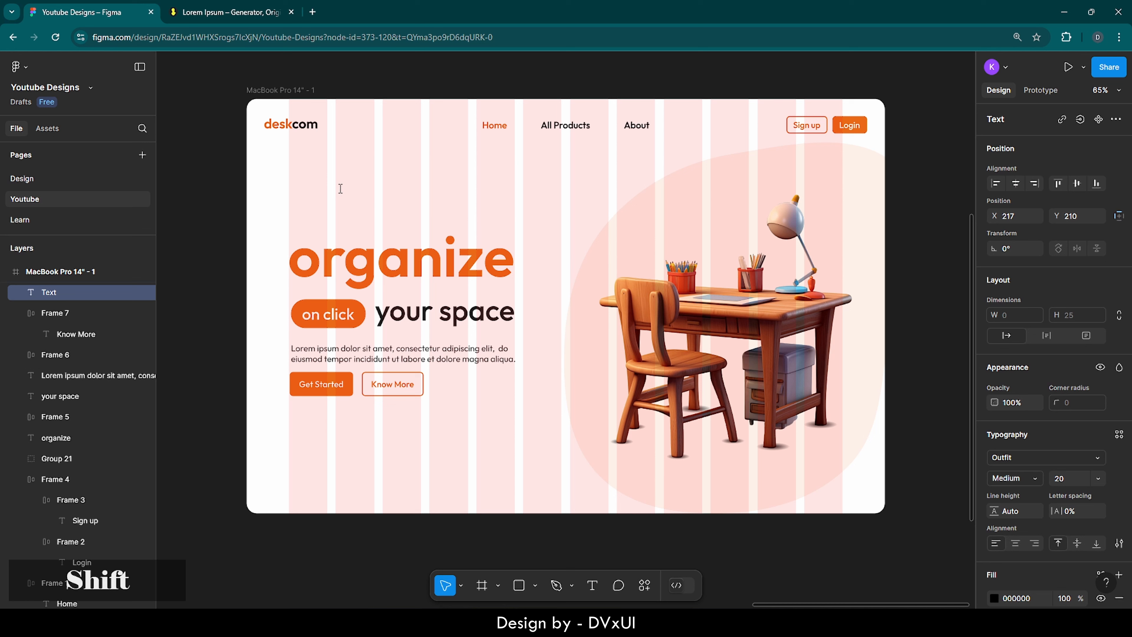
pyautogui.write('#')
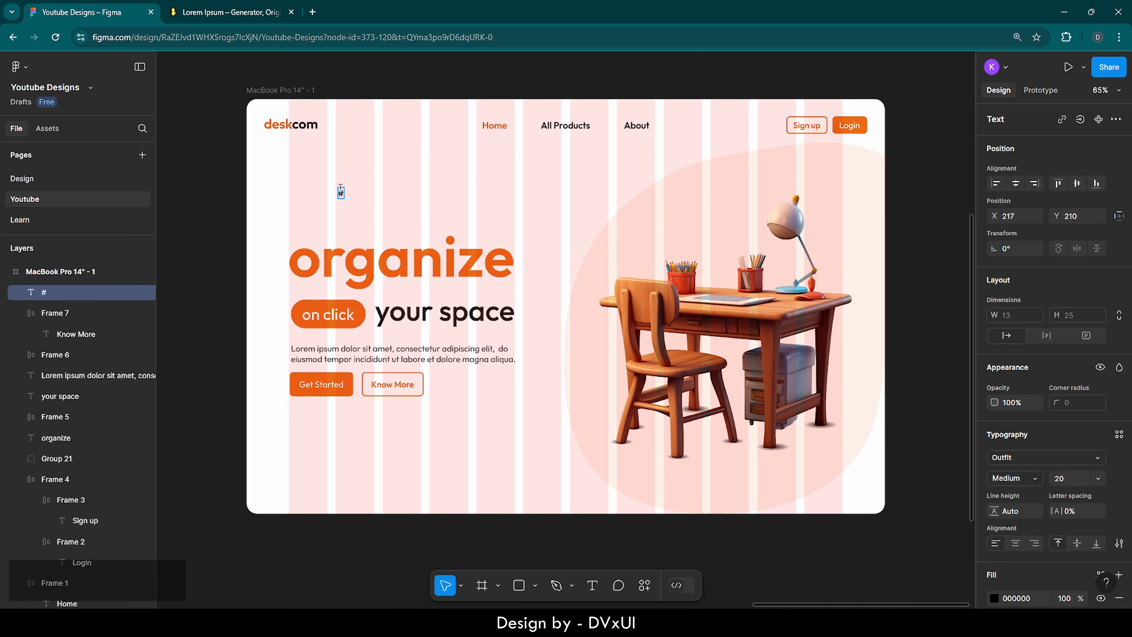
pyautogui.write('1')
pyautogui.scroll(5, 346, 179)
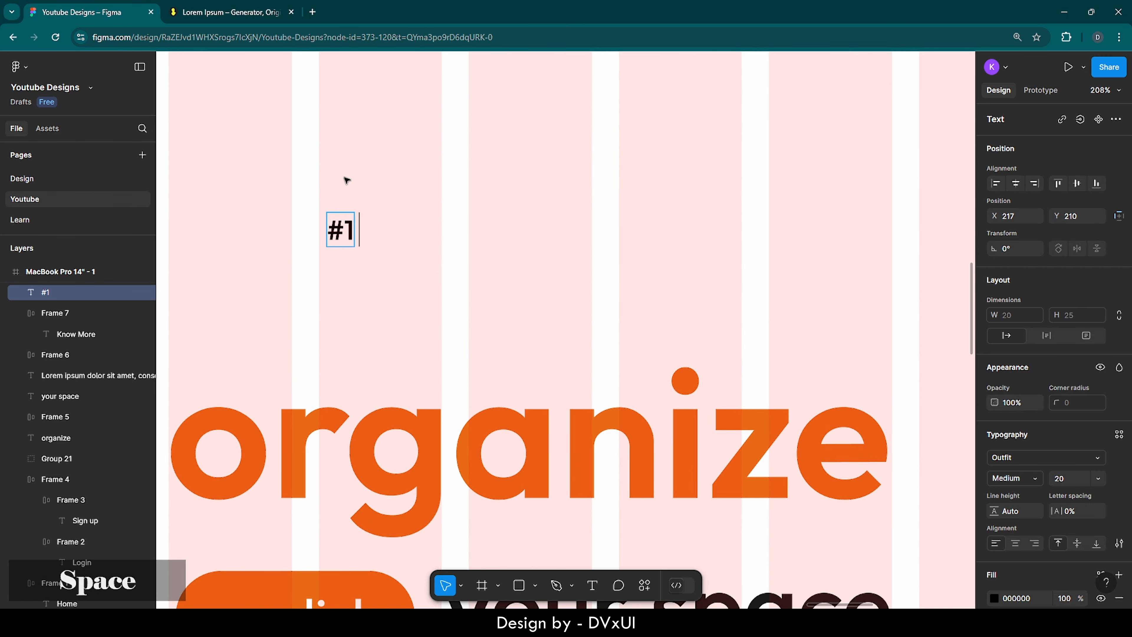
pyautogui.write('largest')
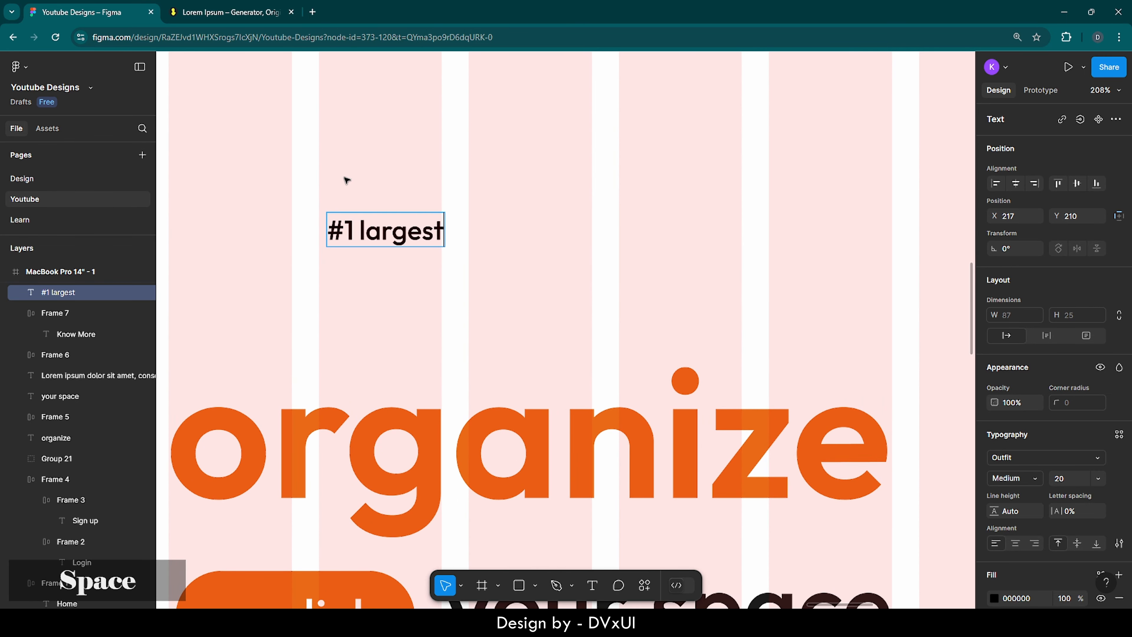
pyautogui.write(' manufac')
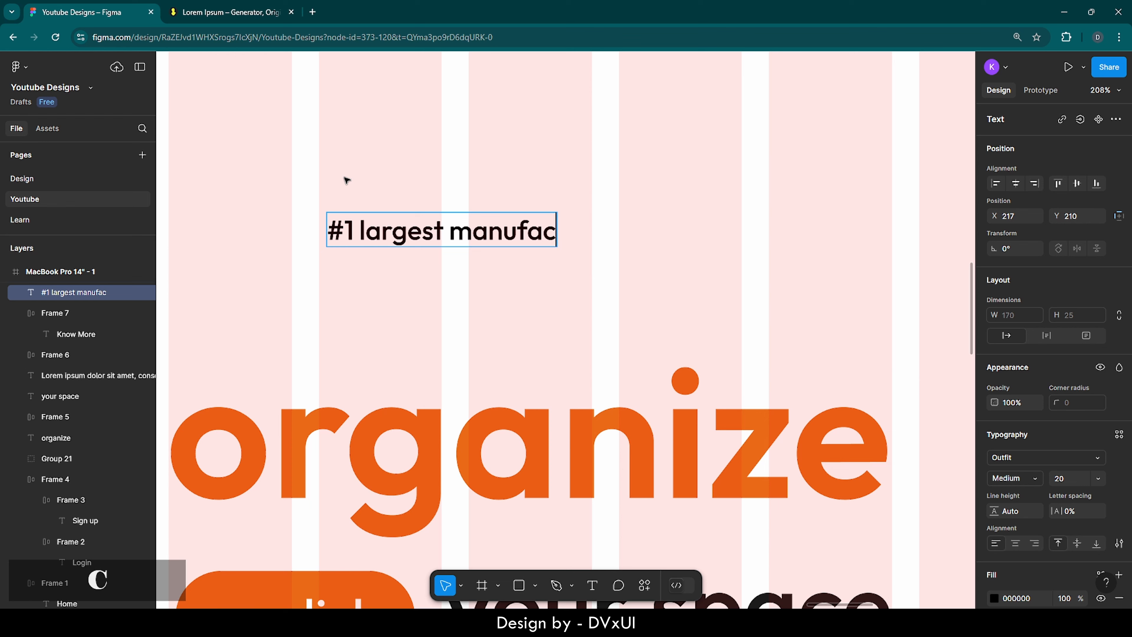
pyautogui.write('tured')
pyautogui.press('BackSpace')
pyautogui.write('r')
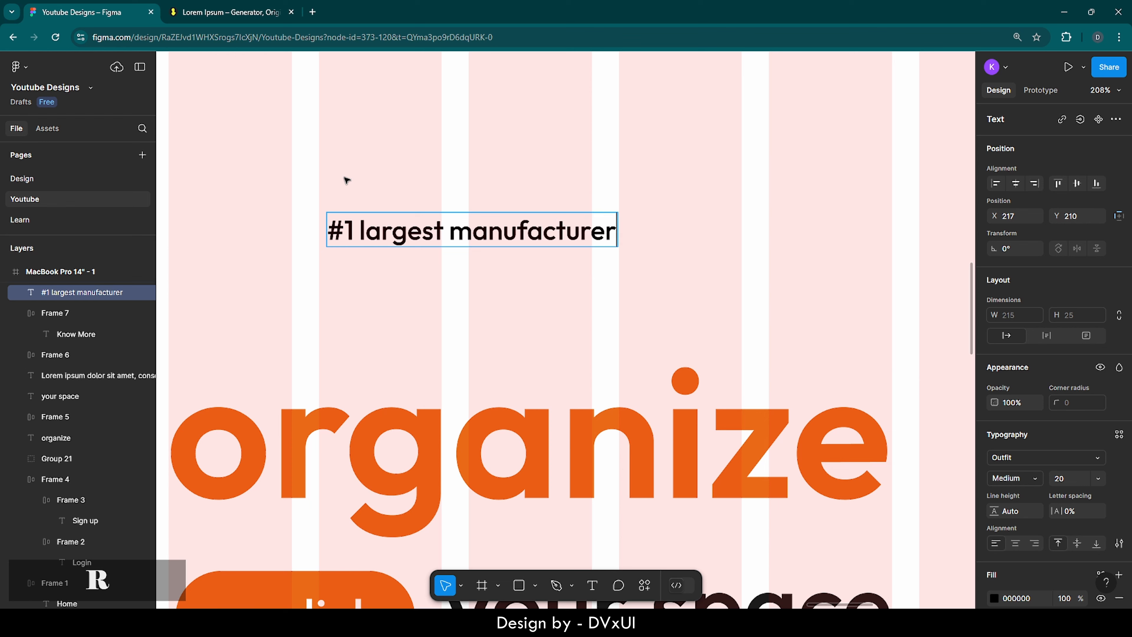
pyautogui.press('Escape')
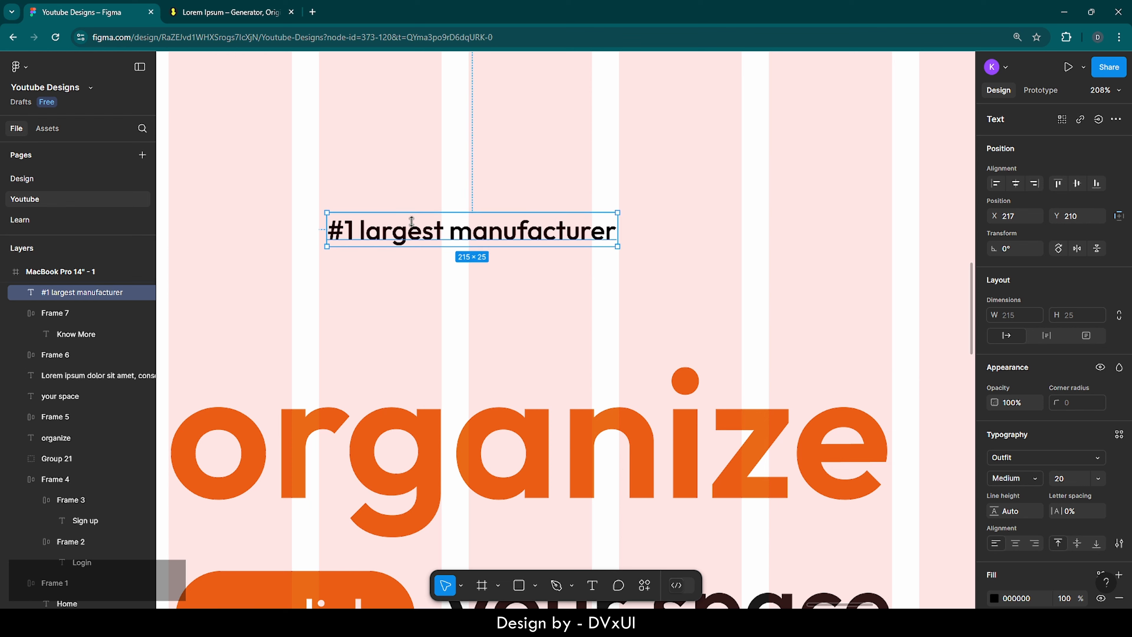
# Step: Change the "#1 largest manufacturer" text's fill color to orange EA6917
pyautogui.press('Return')
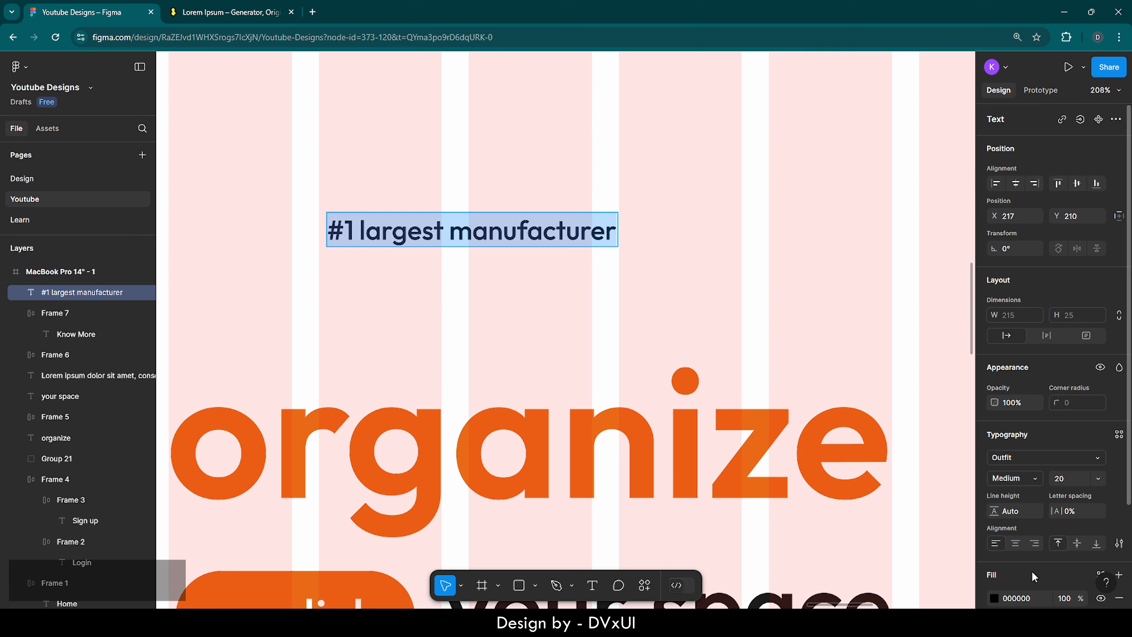
pyautogui.scroll(-2, 1033, 577)
pyautogui.click(993, 520)
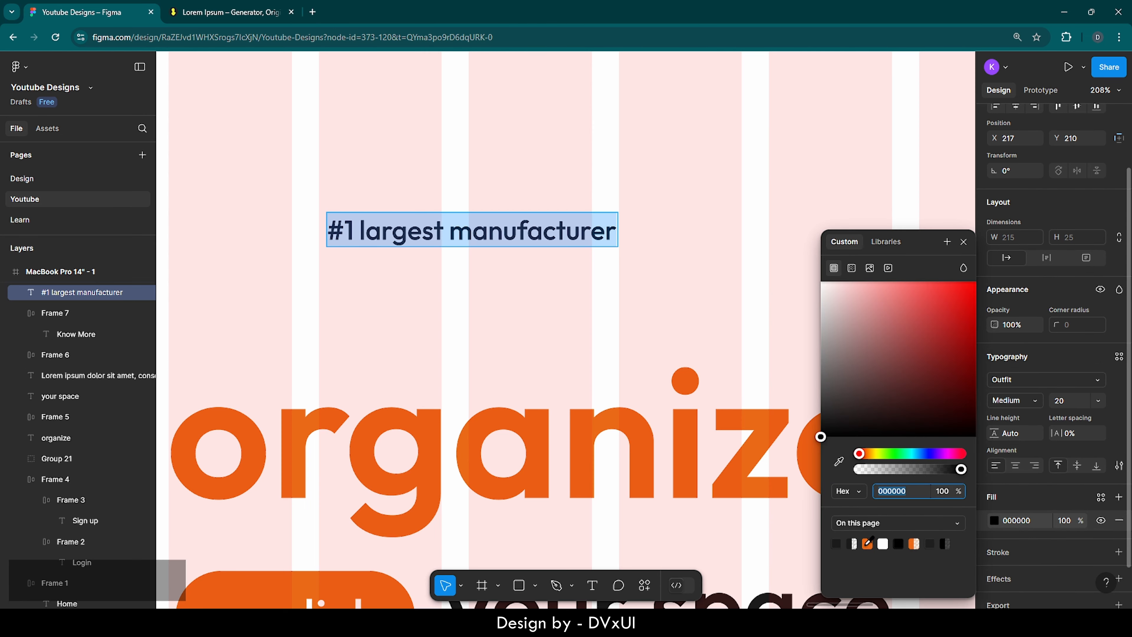
pyautogui.click(867, 542)
pyautogui.press('Escape')
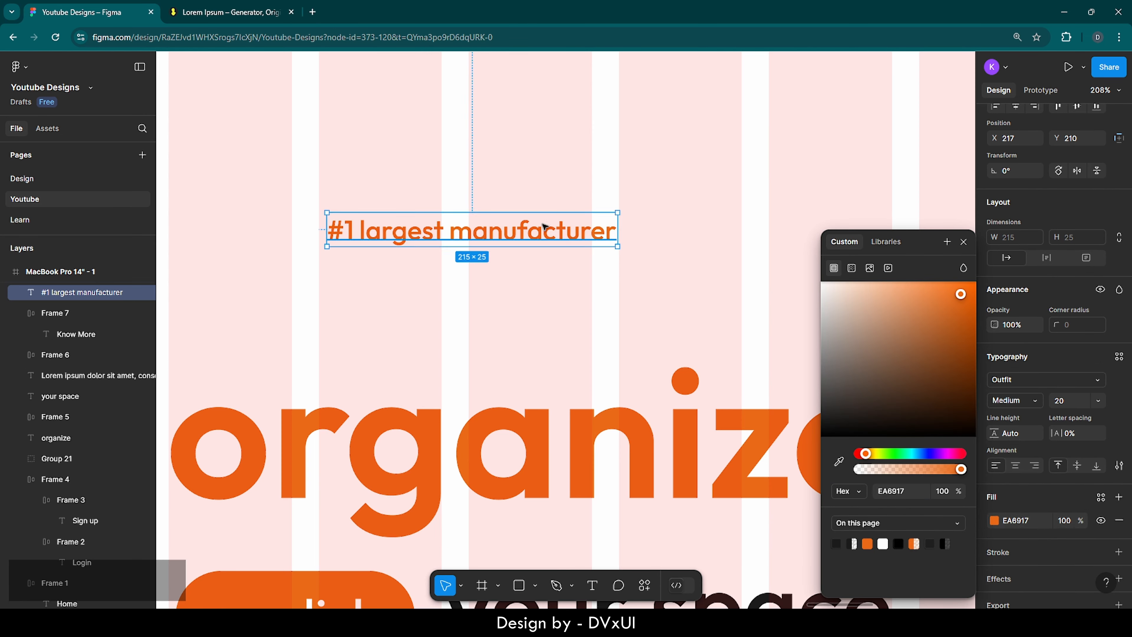
# Step: Wrap the "#1 largest manufacturer" text in an auto layout frame with horizontal padding of 22
pyautogui.rightClick(543, 231)
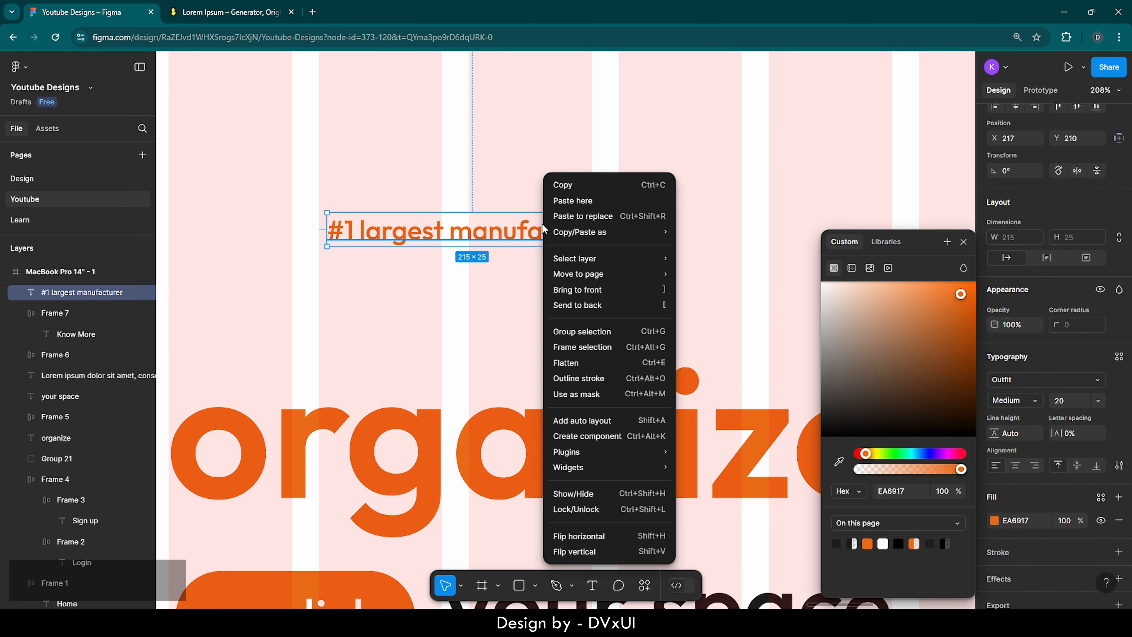
pyautogui.click(575, 421)
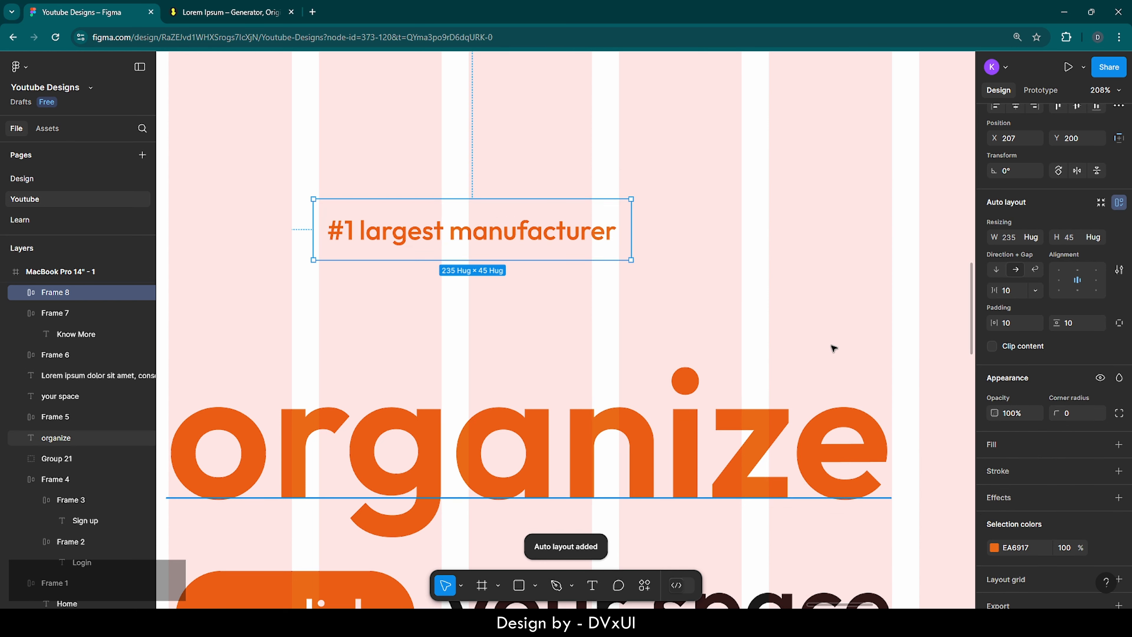
pyautogui.scroll(-1, 832, 346)
pyautogui.scroll(2, 831, 346)
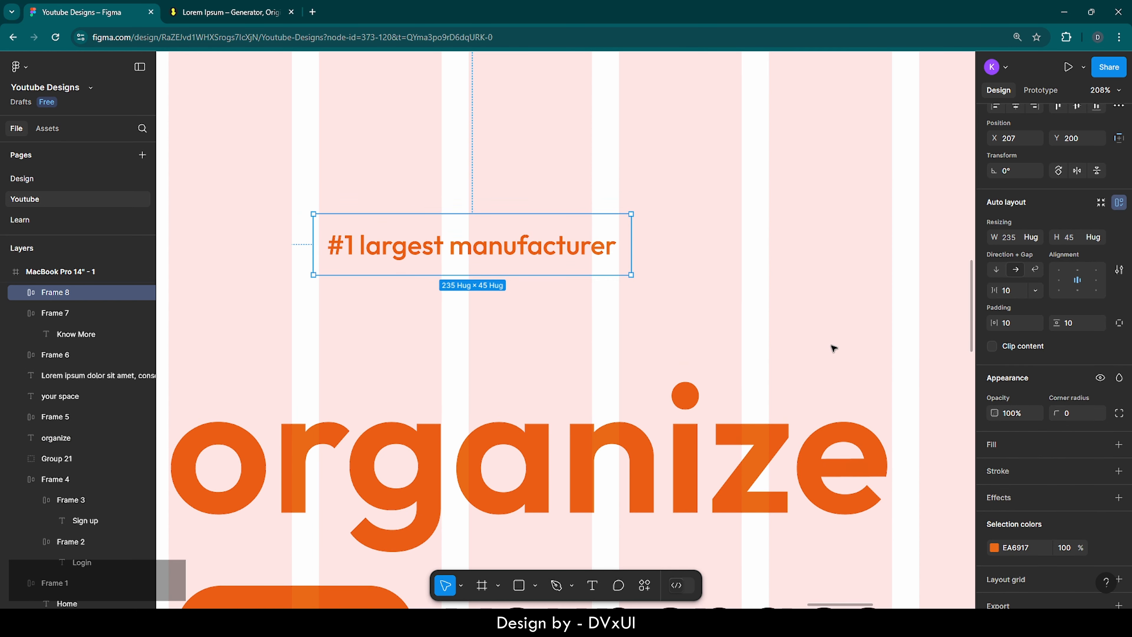
pyautogui.click(1008, 323)
pyautogui.press('BackSpace')
pyautogui.write('22')
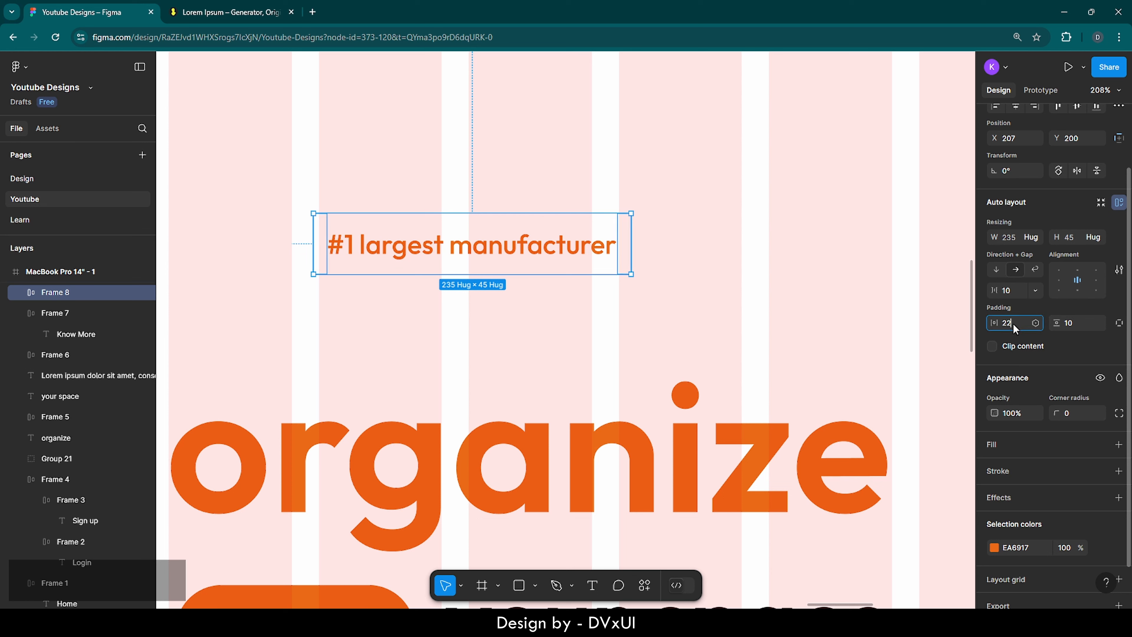
pyautogui.press('Return')
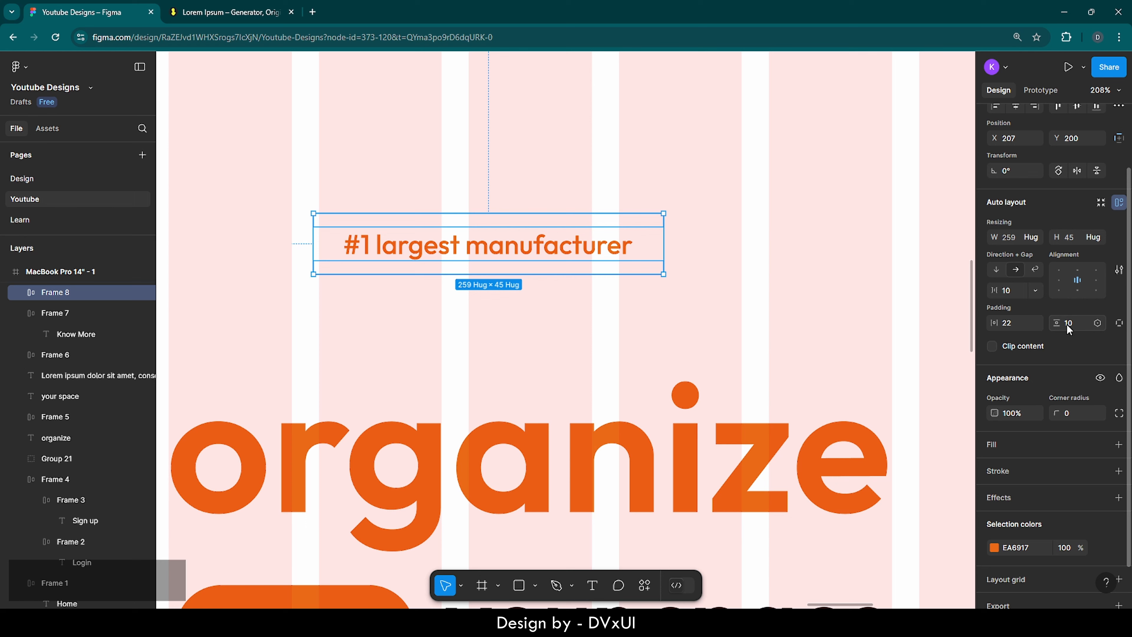
# Step: Give the "#1 largest manufacturer" frame an orange EA6917 fill at 20% opacity
pyautogui.scroll(-1, 1039, 467)
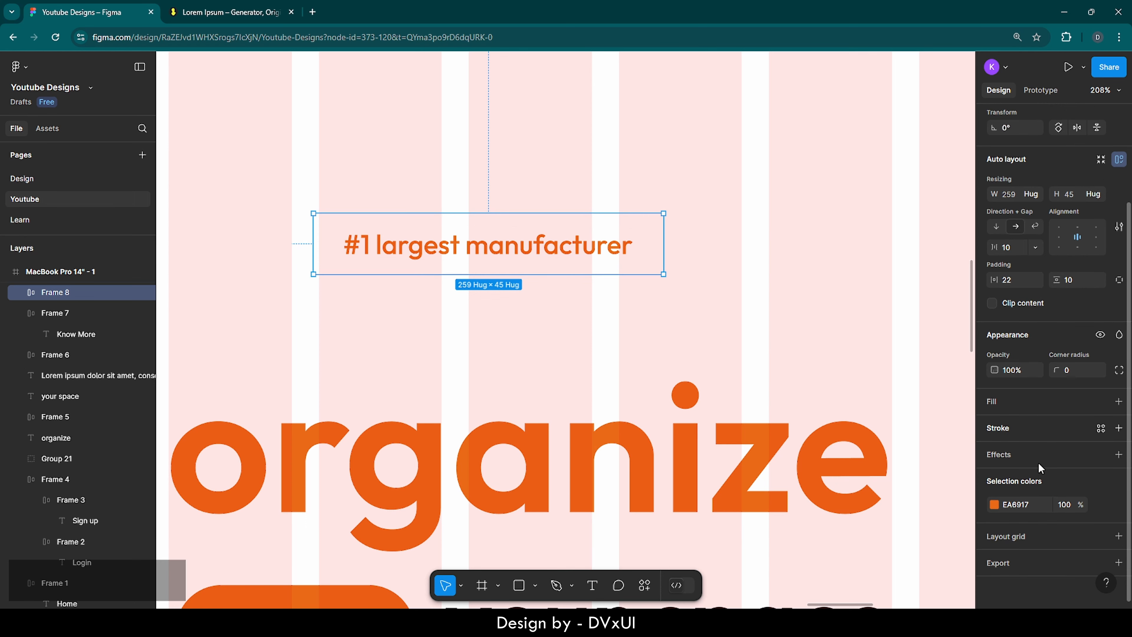
pyautogui.click(993, 401)
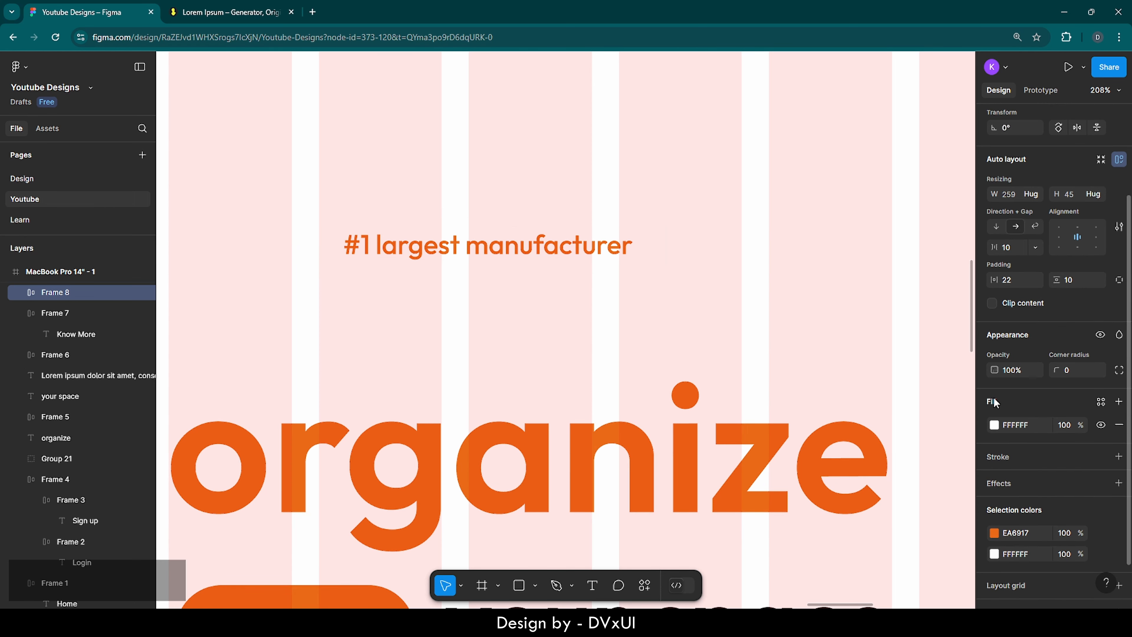
pyautogui.click(994, 425)
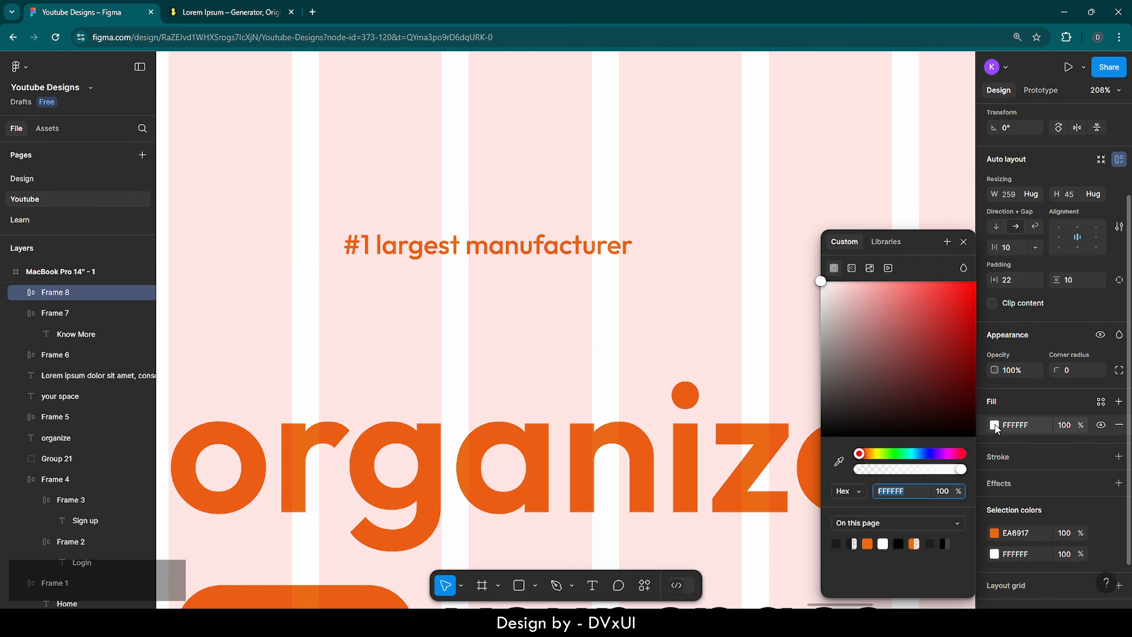
pyautogui.click(867, 543)
pyautogui.click(963, 241)
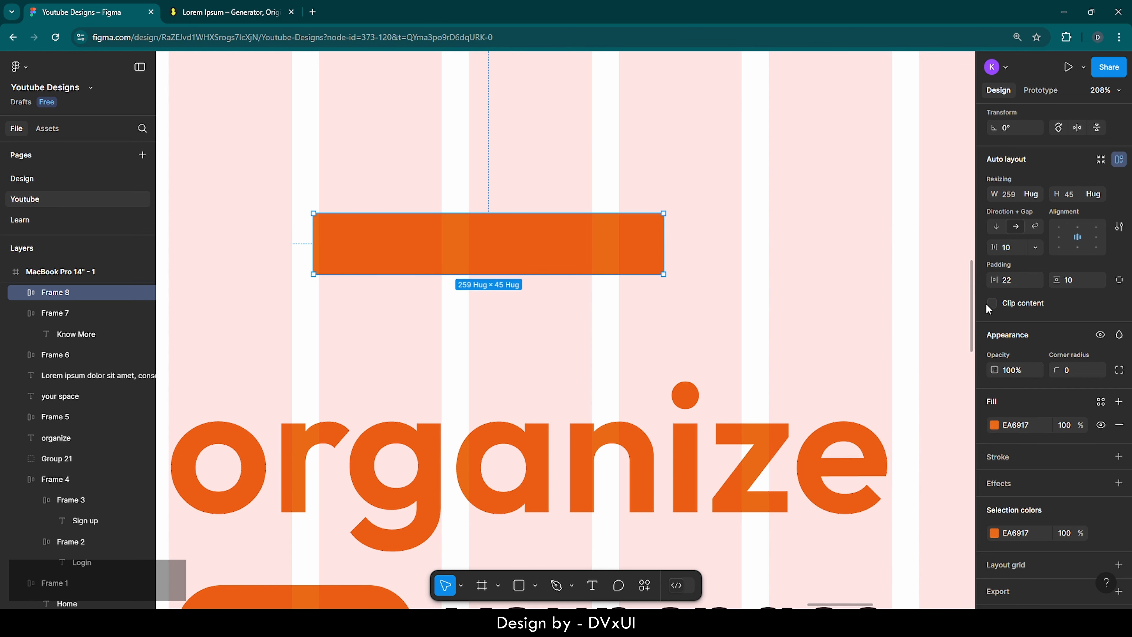
pyautogui.click(1066, 425)
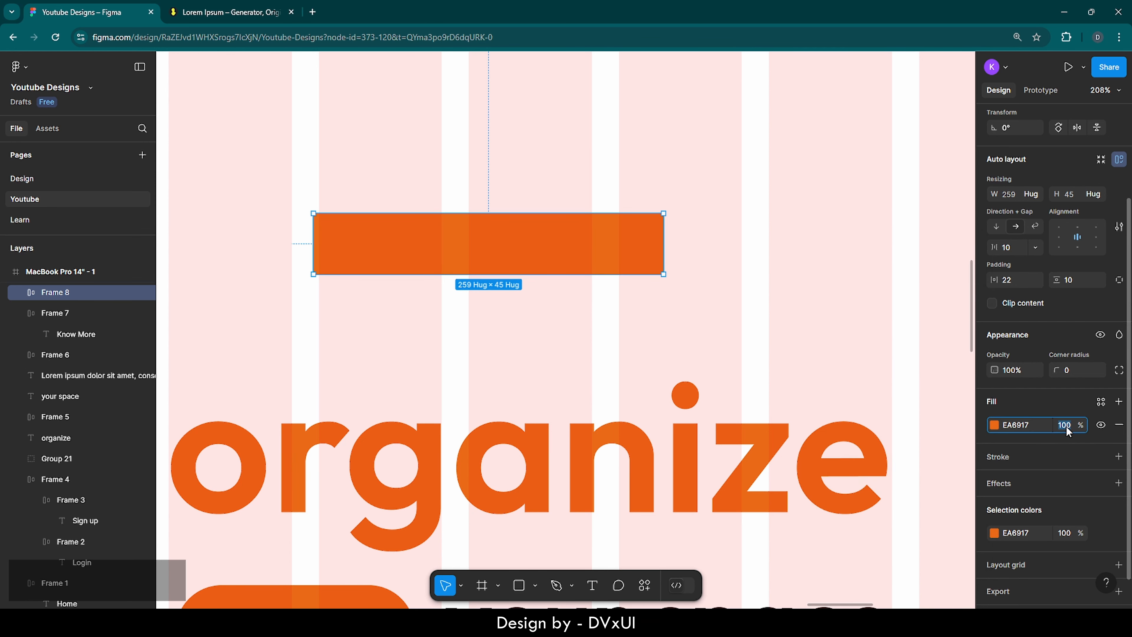
pyautogui.write('20')
pyautogui.press('Return')
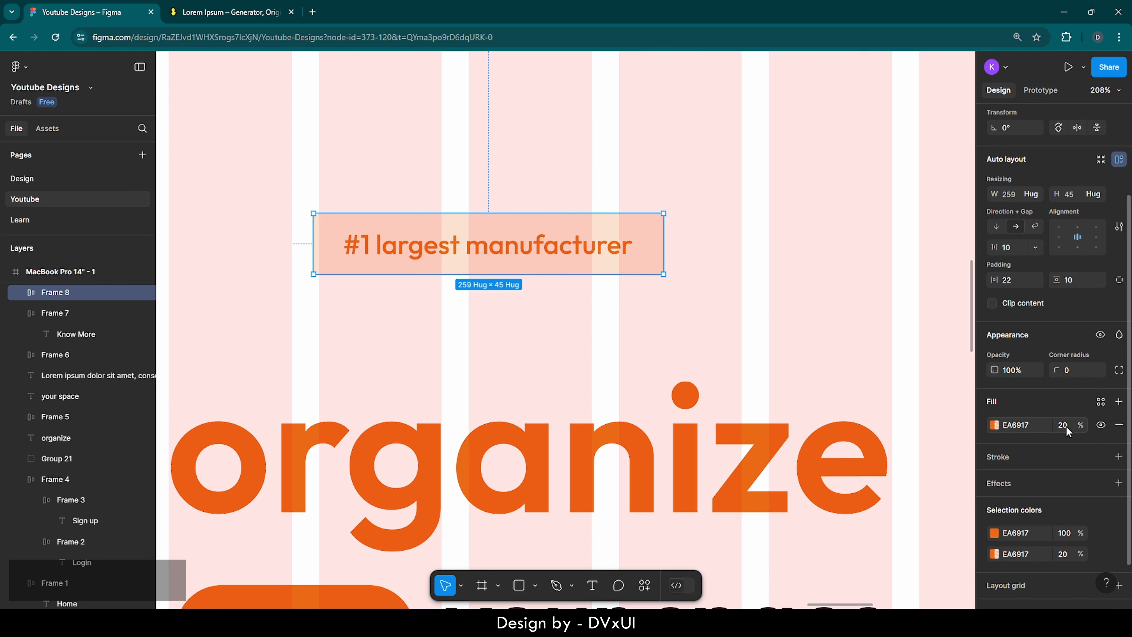
# Step: Set the "#1 largest manufacturer" frame's corner radius to 6
pyautogui.click(1076, 373)
pyautogui.press('BackSpace')
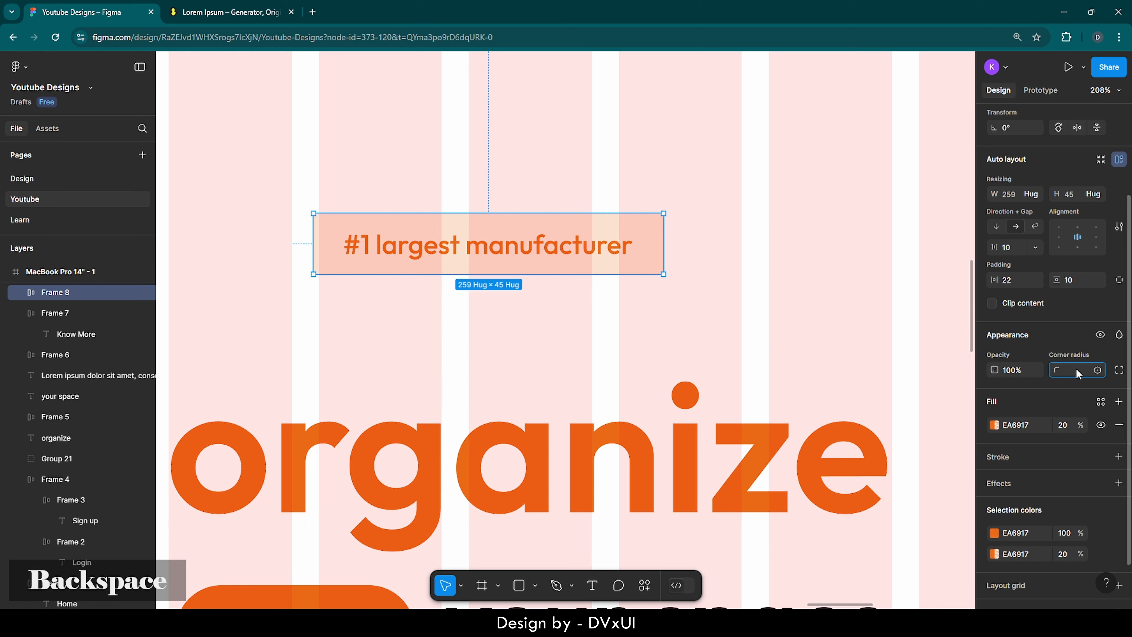
pyautogui.write('6')
pyautogui.press('Return')
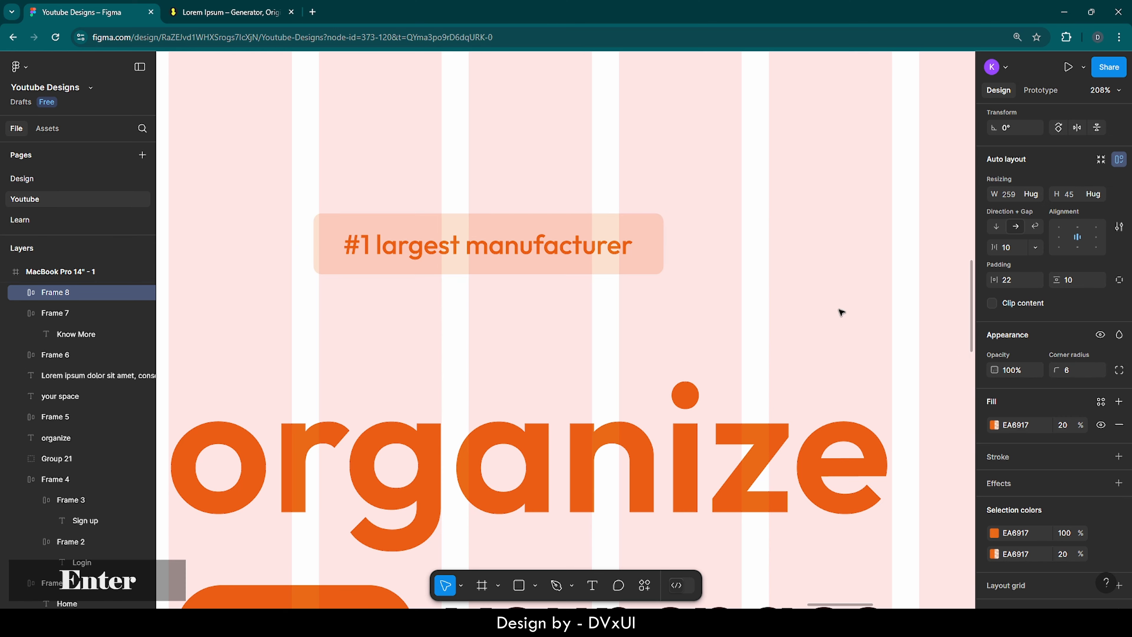
# Step: Move the "#1 largest manufacturer" badge directly above the "organize" headline, aligned with the first grid column at X 100, Y 262
pyautogui.hscroll(-3, 648, 264)
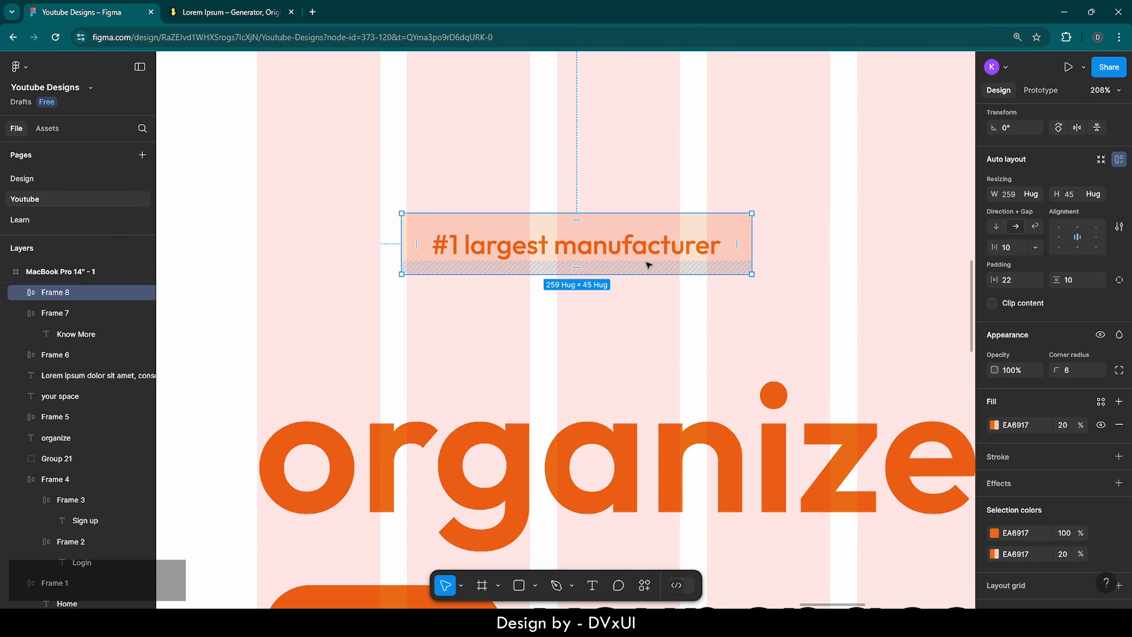
pyautogui.scroll(-2, 649, 260)
pyautogui.moveTo(649, 248); pyautogui.dragTo(529, 321)
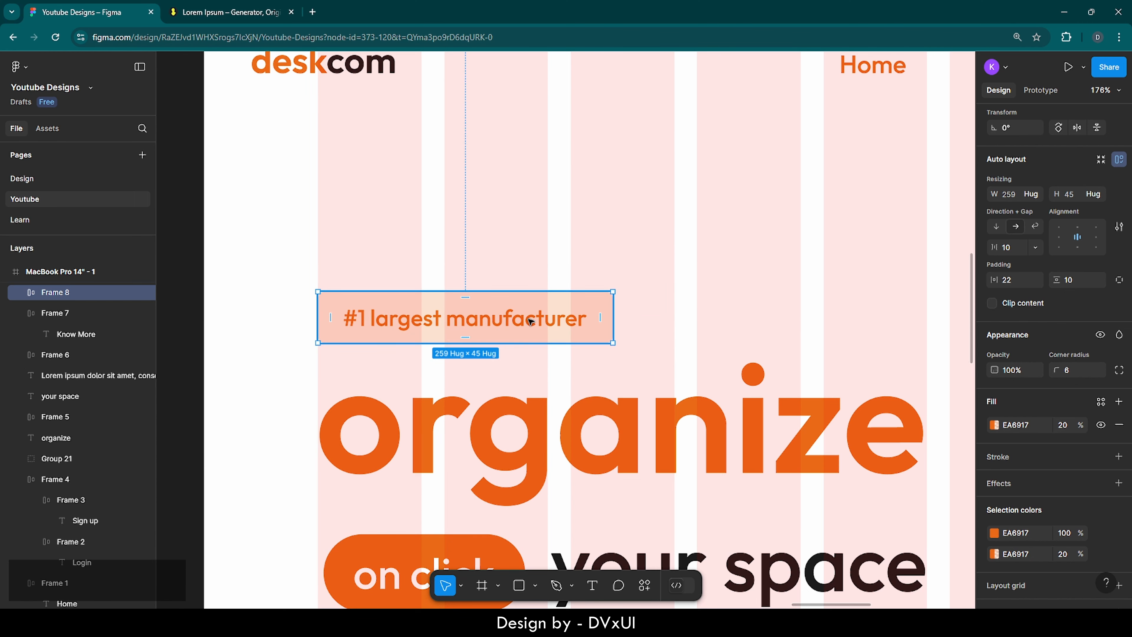
pyautogui.moveTo(682, 308); pyautogui.dragTo(414, 282)
pyautogui.scroll(-2, 415, 282)
pyautogui.scroll(-3, 415, 282)
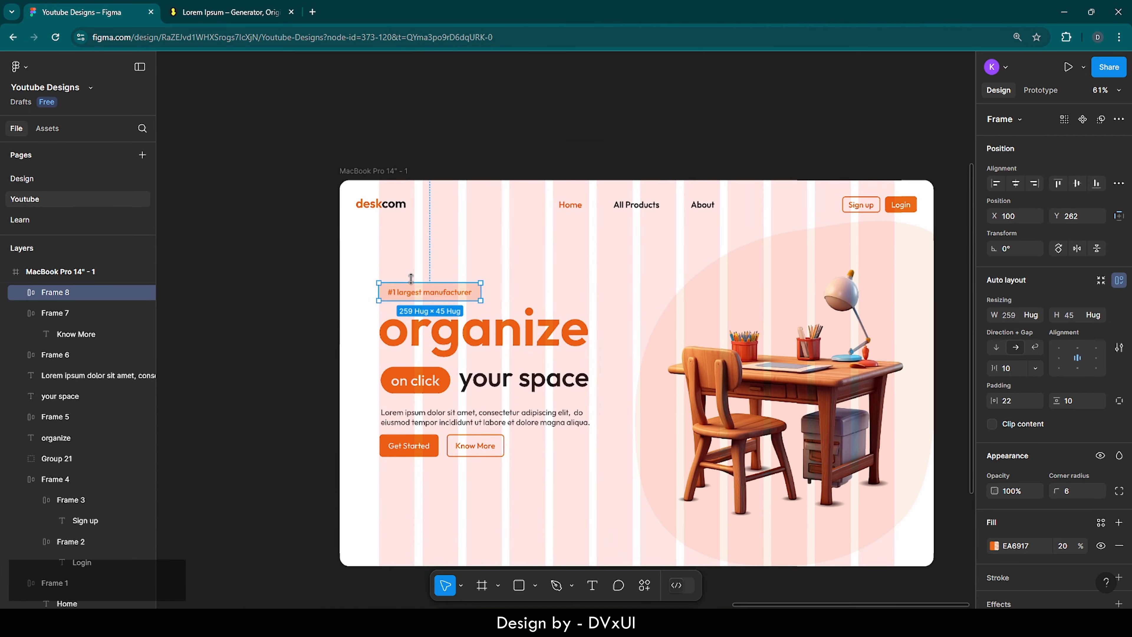
# Step: Reduce the "#1 largest manufacturer" badge's vertical padding to 8
pyautogui.scroll(1, 448, 296)
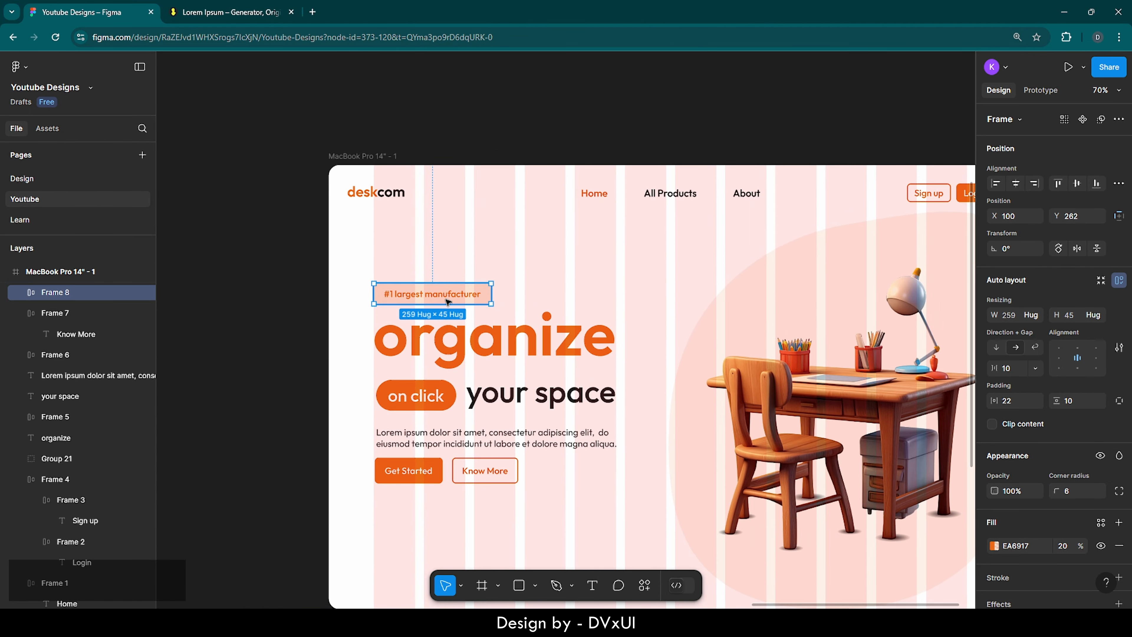
pyautogui.scroll(3, 444, 298)
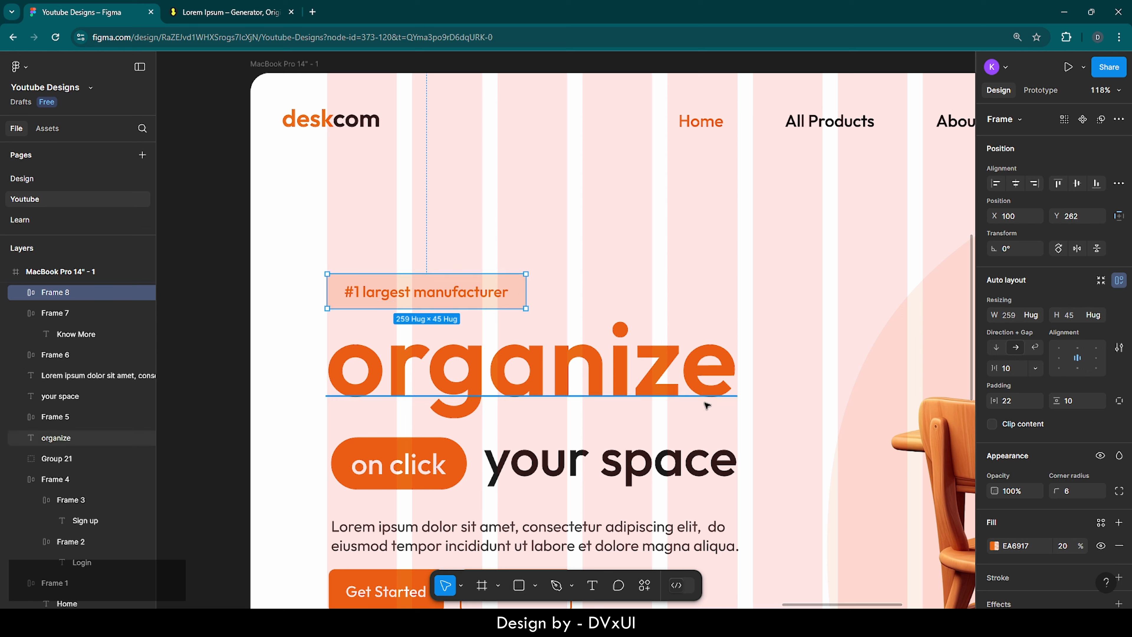
pyautogui.click(1080, 401)
pyautogui.press('Down')
pyautogui.press('Down')
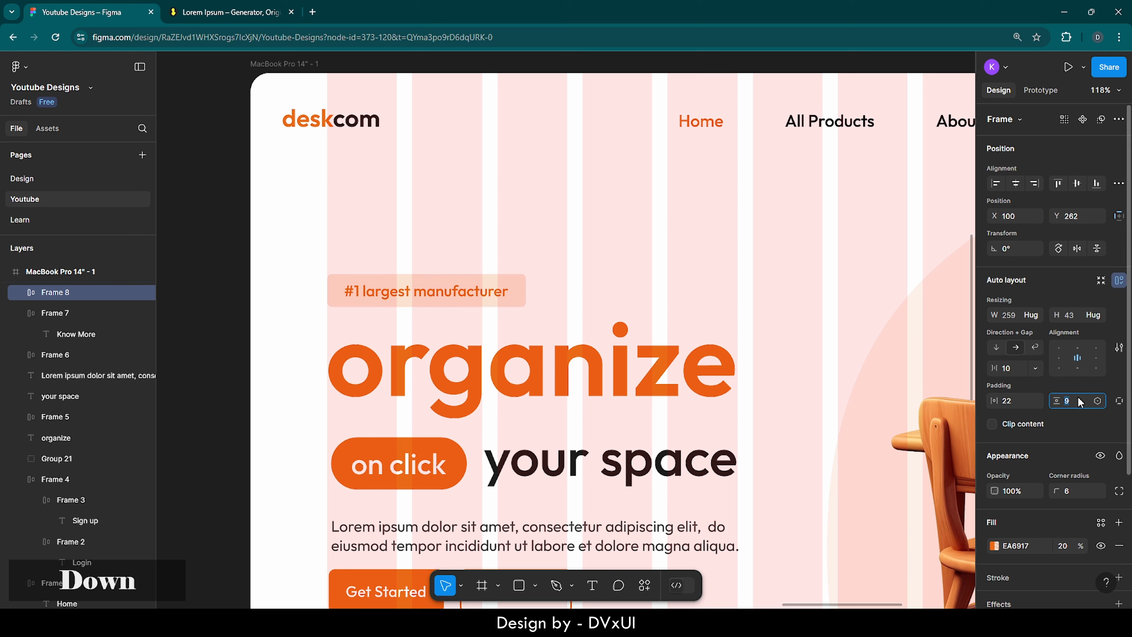
pyautogui.click(669, 253)
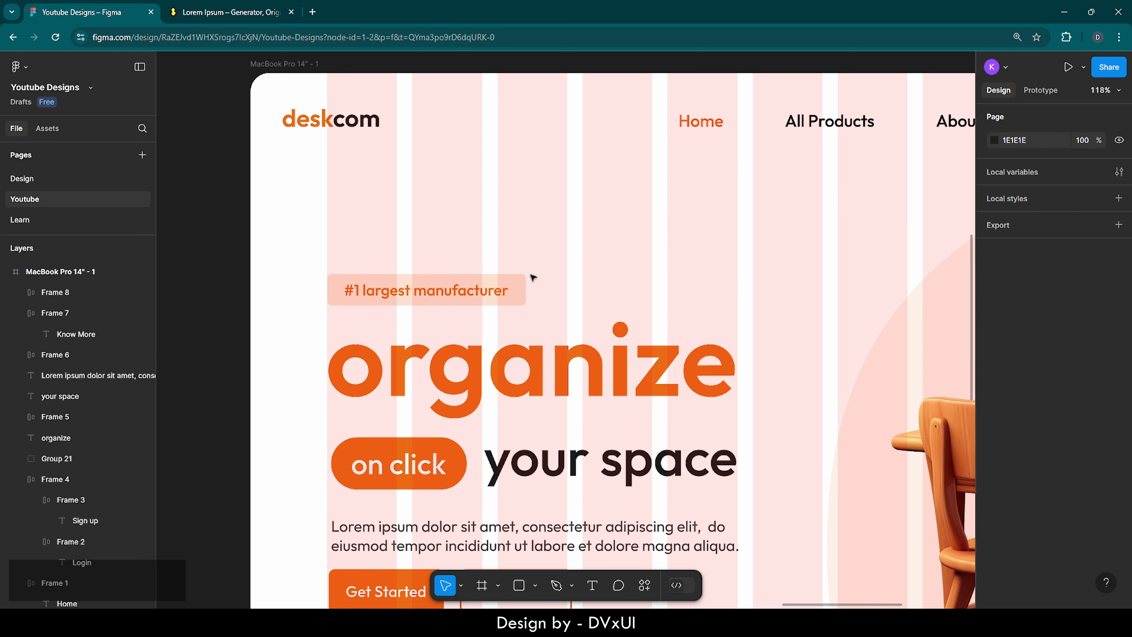
pyautogui.click(463, 289)
pyautogui.press('shift')
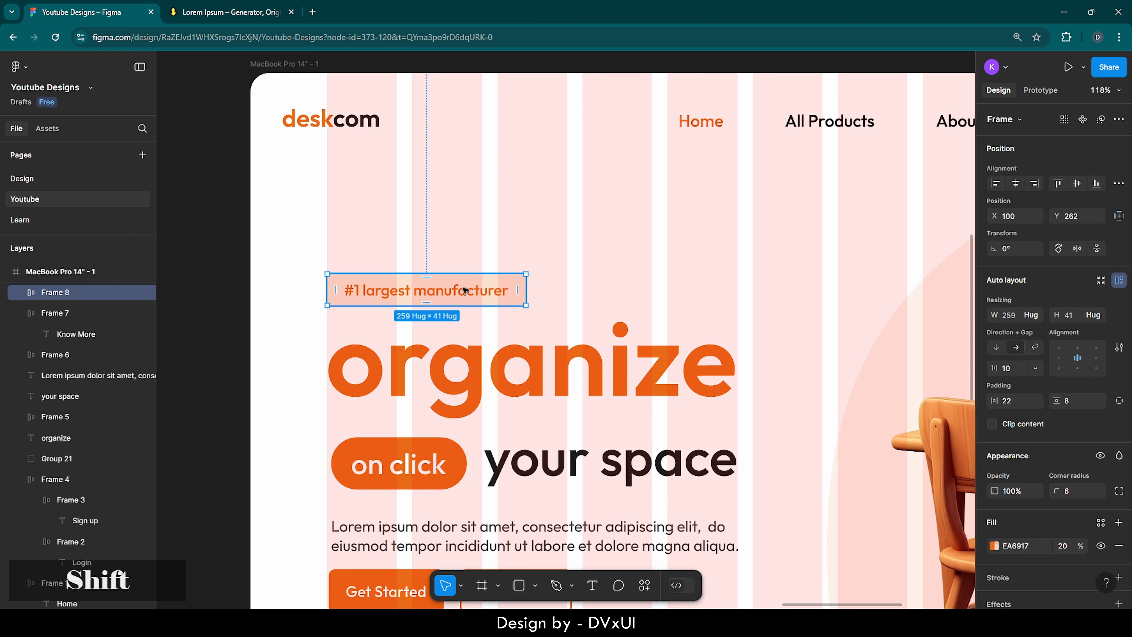
pyautogui.hotkey('shift', 'Down')
pyautogui.hotkey('shift', 'Up')
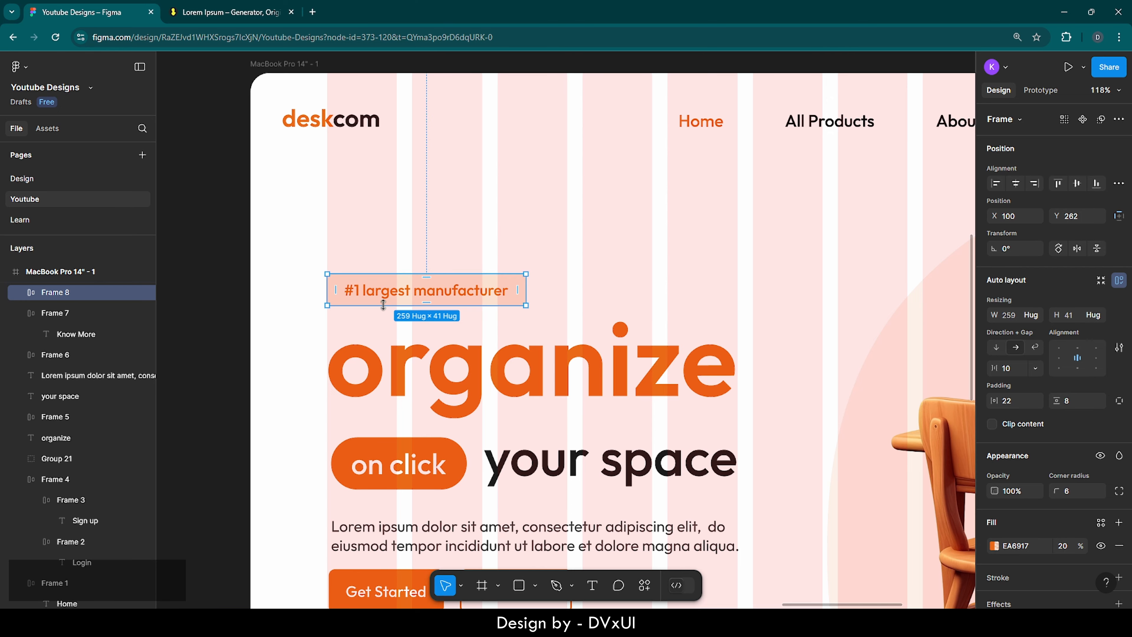
pyautogui.scroll(-4, 383, 304)
pyautogui.scroll(-2, 384, 306)
pyautogui.hscroll(2, 383, 306)
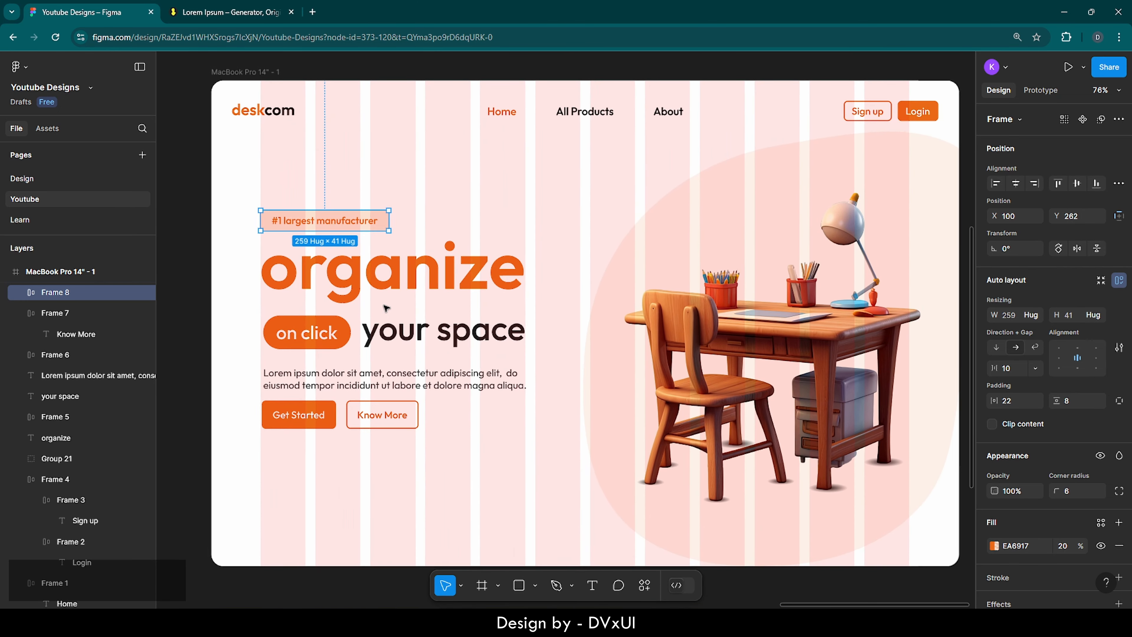
# Step: Nudge the "#1 largest manufacturer" badge down to Y 266, closer to the "organize" headline
pyautogui.hscroll(2, 386, 307)
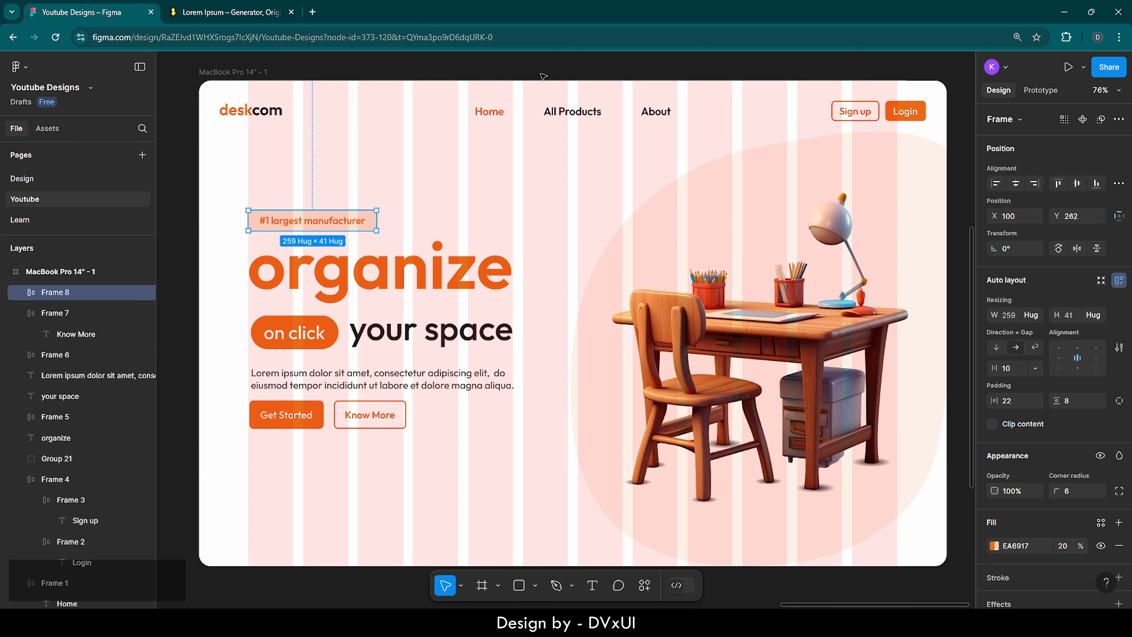
pyautogui.click(541, 72)
pyautogui.click(328, 218)
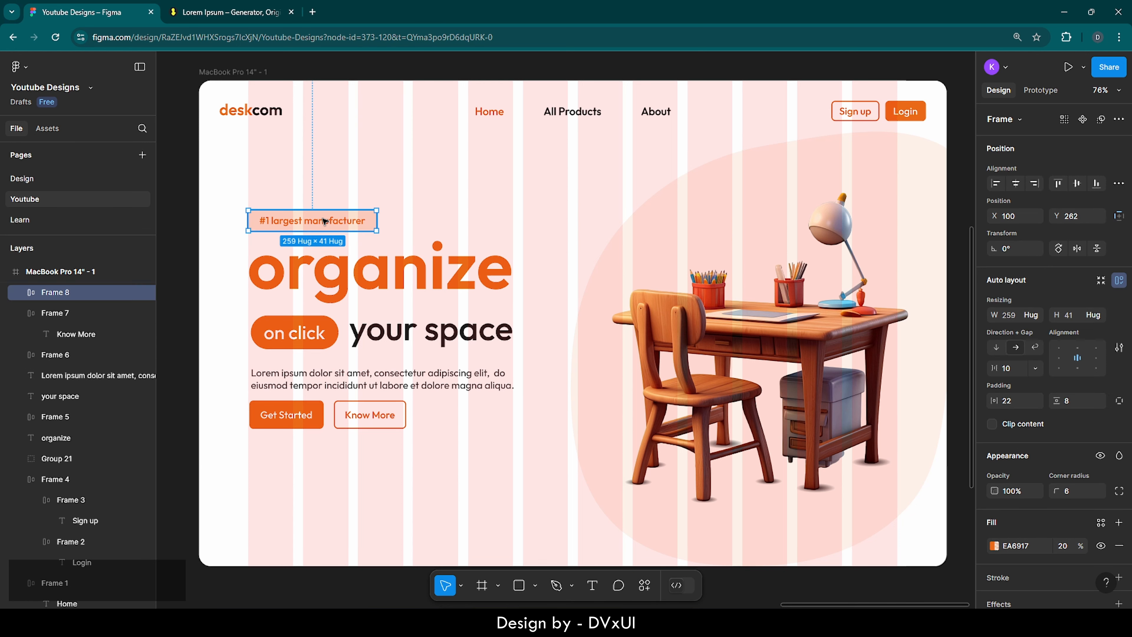
pyautogui.press('Down')
pyautogui.press('Down')
pyautogui.press('Down')
pyautogui.press('Down')
pyautogui.press('Down')
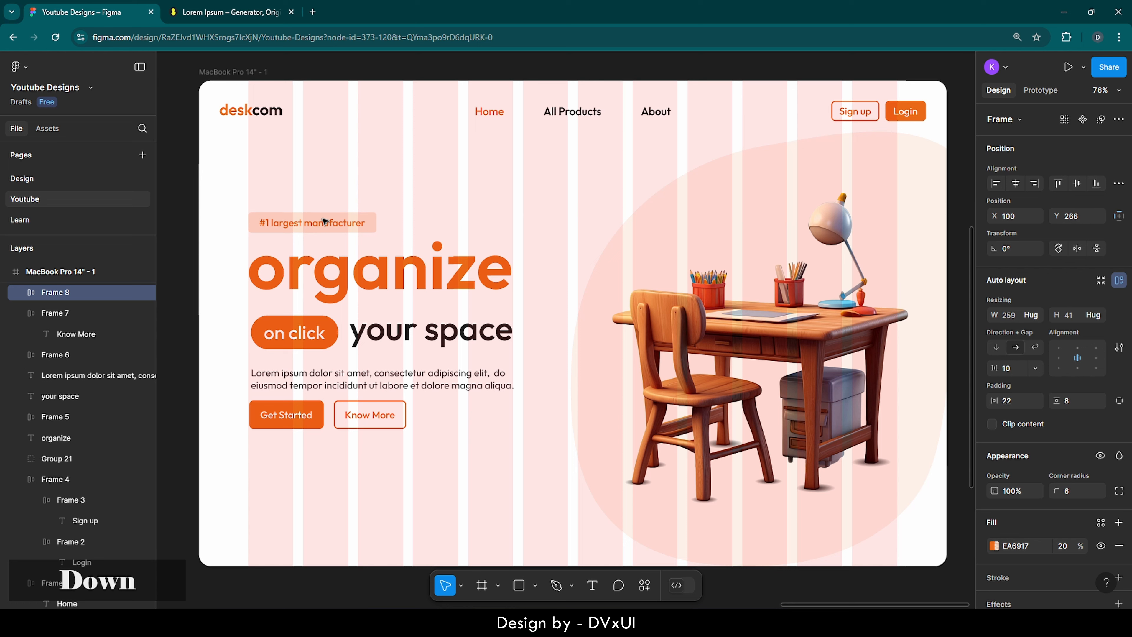
pyautogui.press('Down')
pyautogui.press('Up')
pyautogui.press('Up')
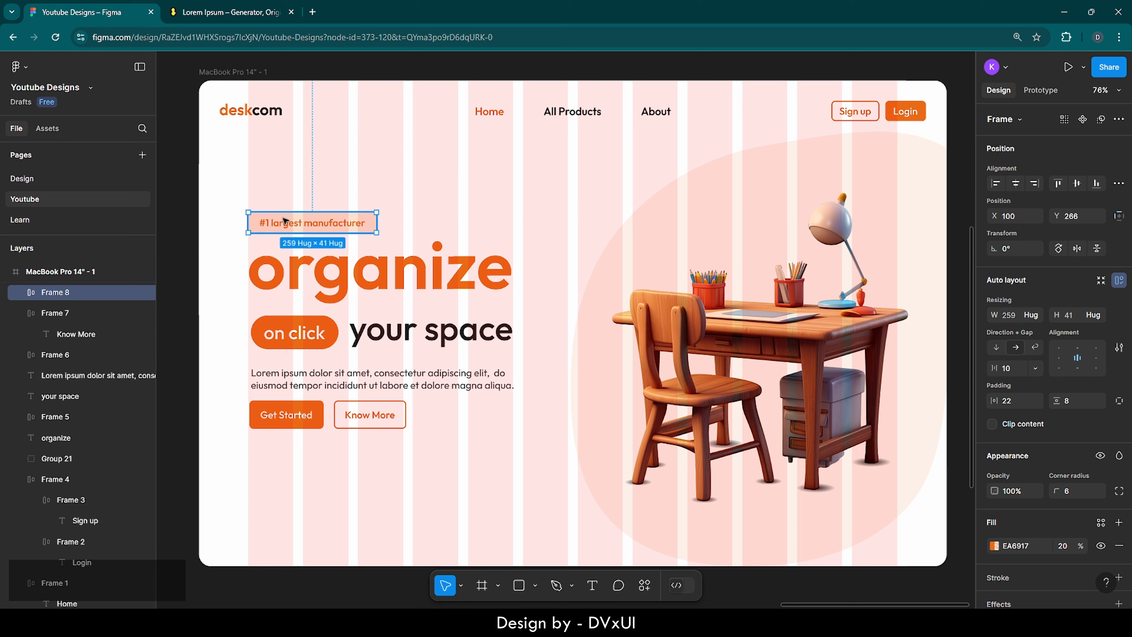
pyautogui.click(274, 195)
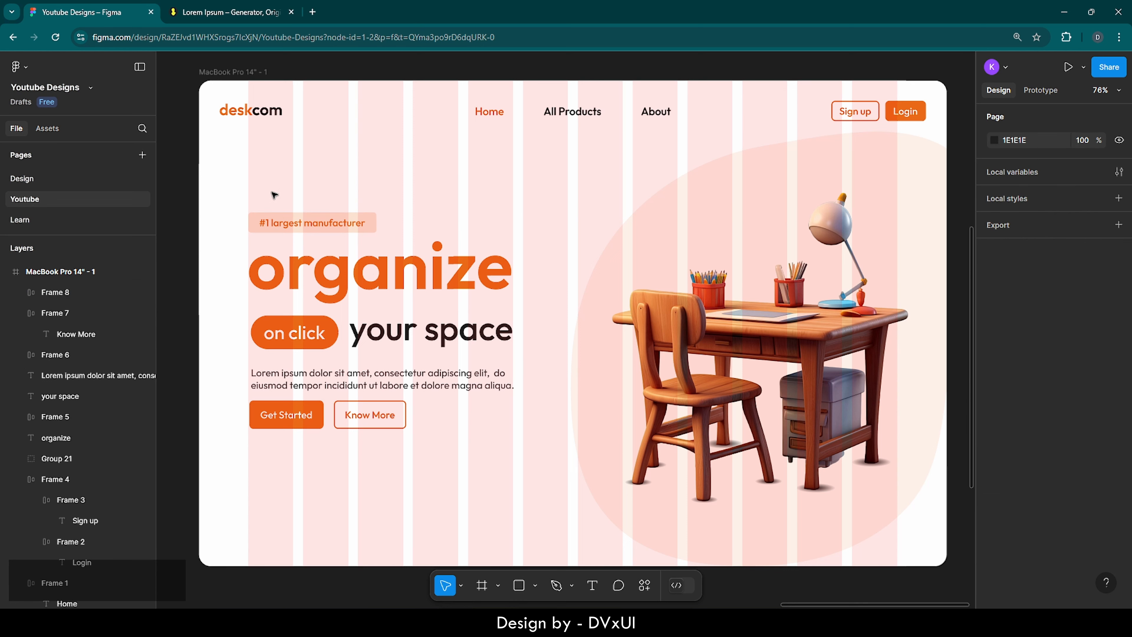
# Step: Move the whole hero text block, from the badge down to the two buttons, up by 60 px
pyautogui.moveTo(235, 189); pyautogui.dragTo(460, 439)
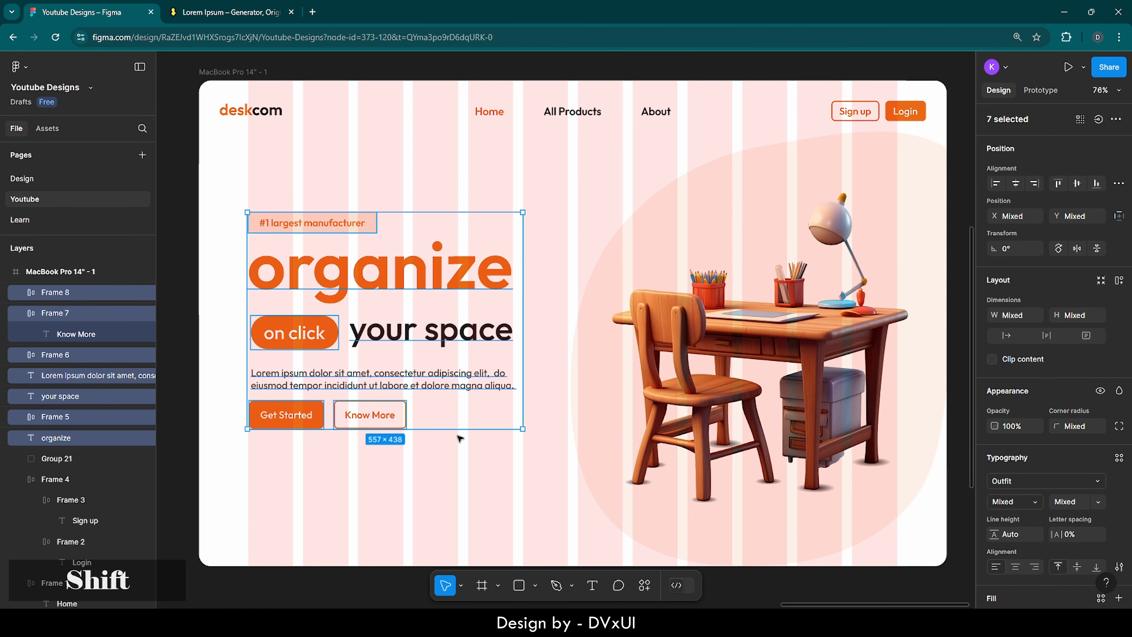
pyautogui.hotkey('shift', 'Up')
pyautogui.hotkey('shift', 'Up')
pyautogui.hotkey('shift', 'Up')
pyautogui.hotkey('shift', 'Up')
pyautogui.hotkey('shift', 'Up')
pyautogui.hotkey('shift', 'Up')
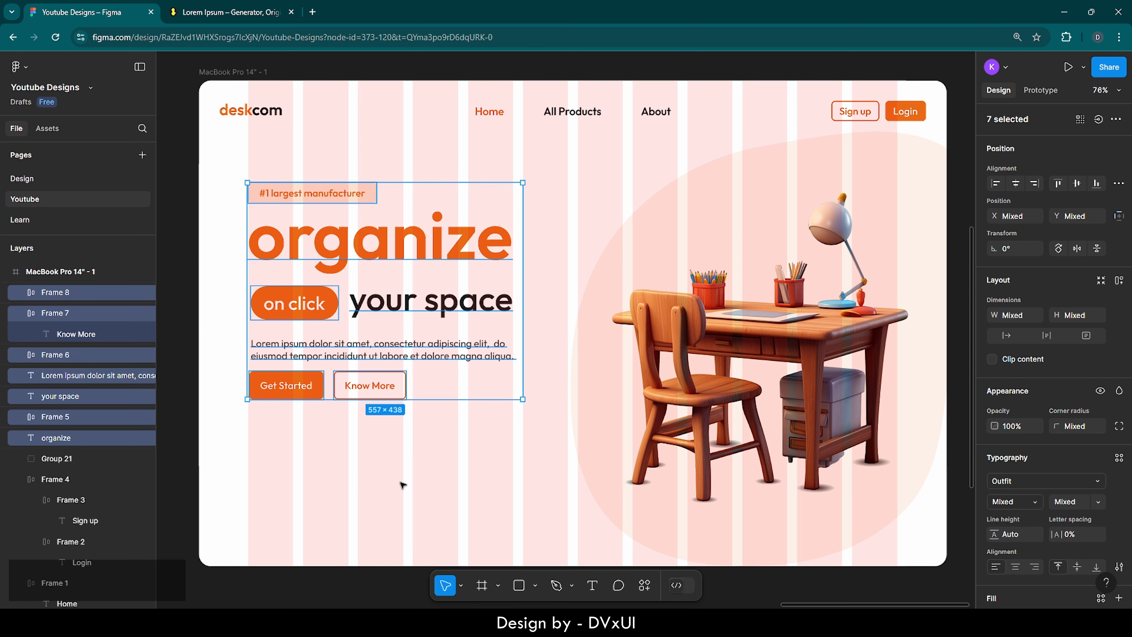
pyautogui.click(314, 481)
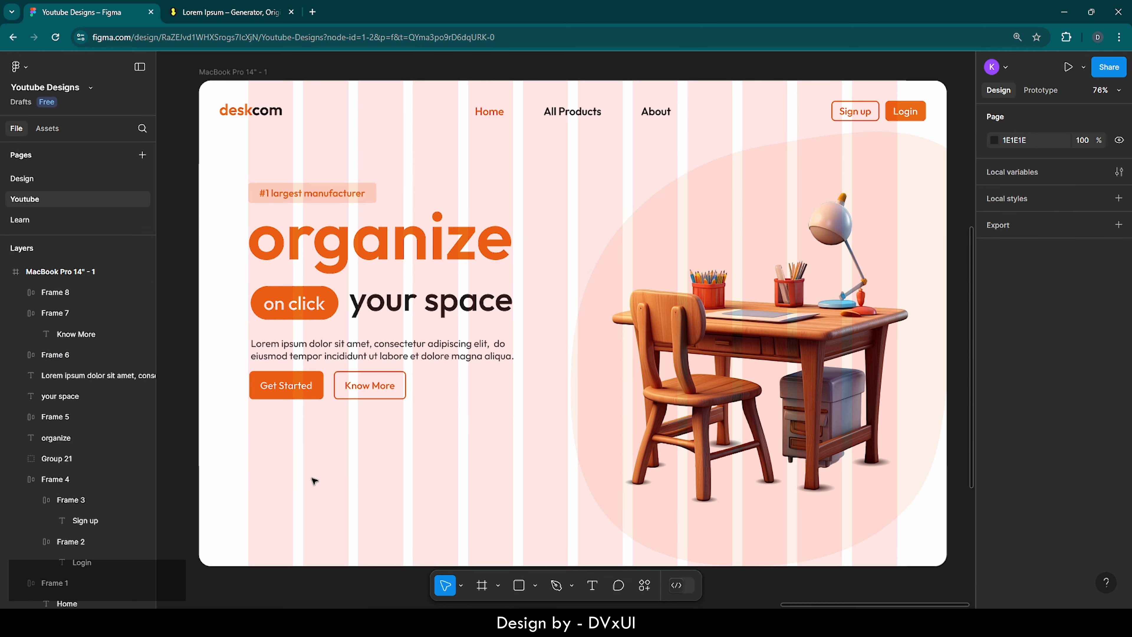
# Step: Place a 100 × 100 square below the Get Started button, add a stroke and remove its fill
pyautogui.press('r')
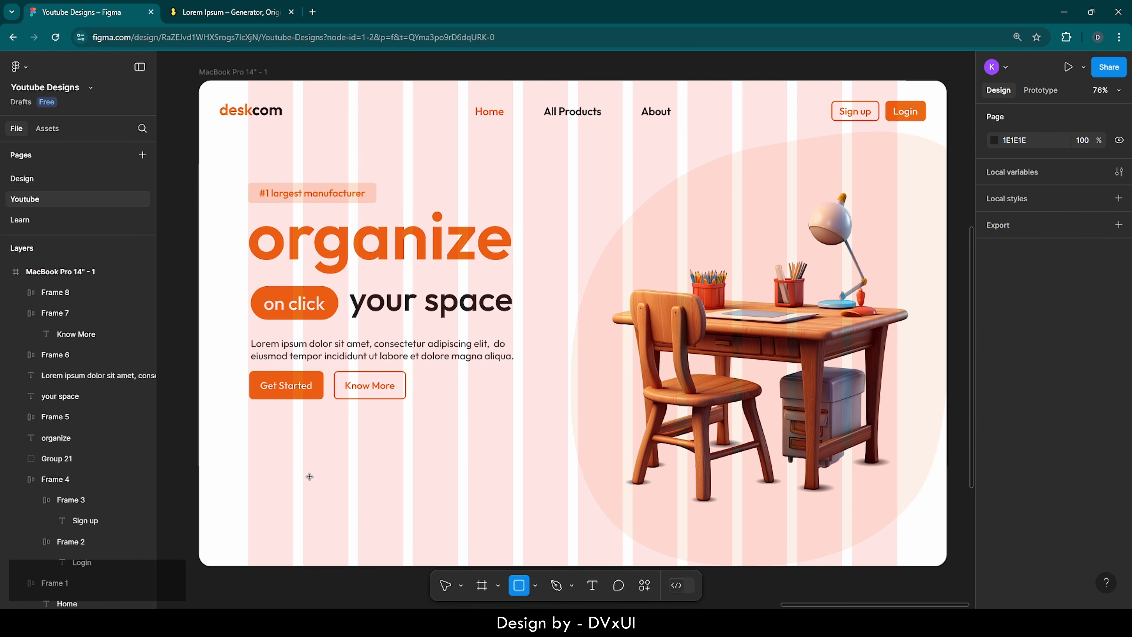
pyautogui.click(290, 460)
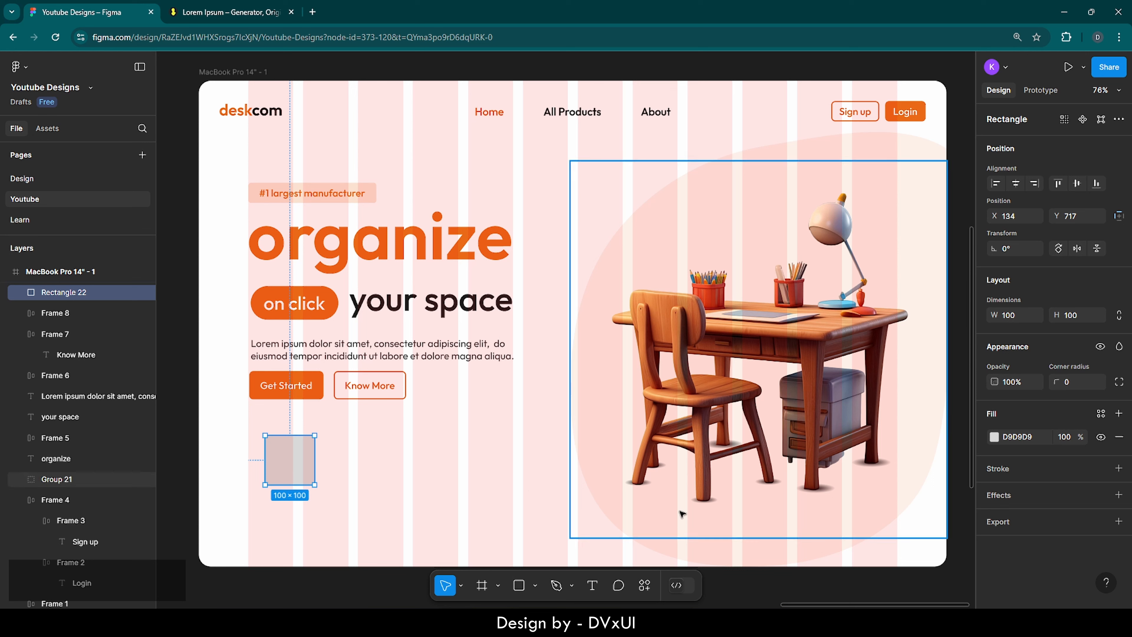
pyautogui.click(1008, 470)
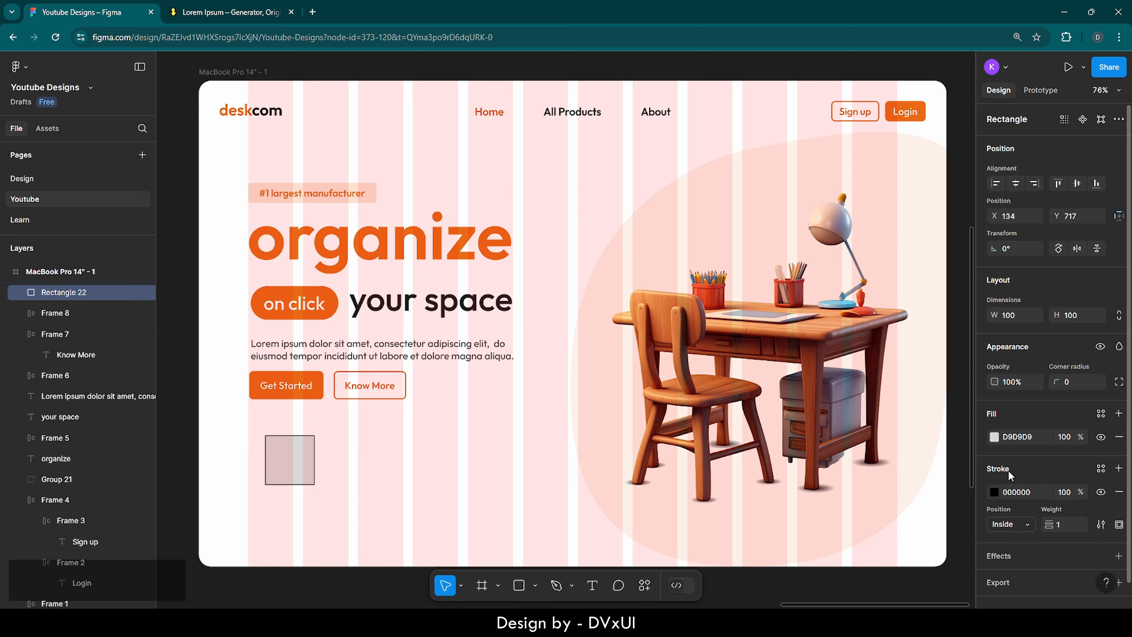
pyautogui.click(1119, 437)
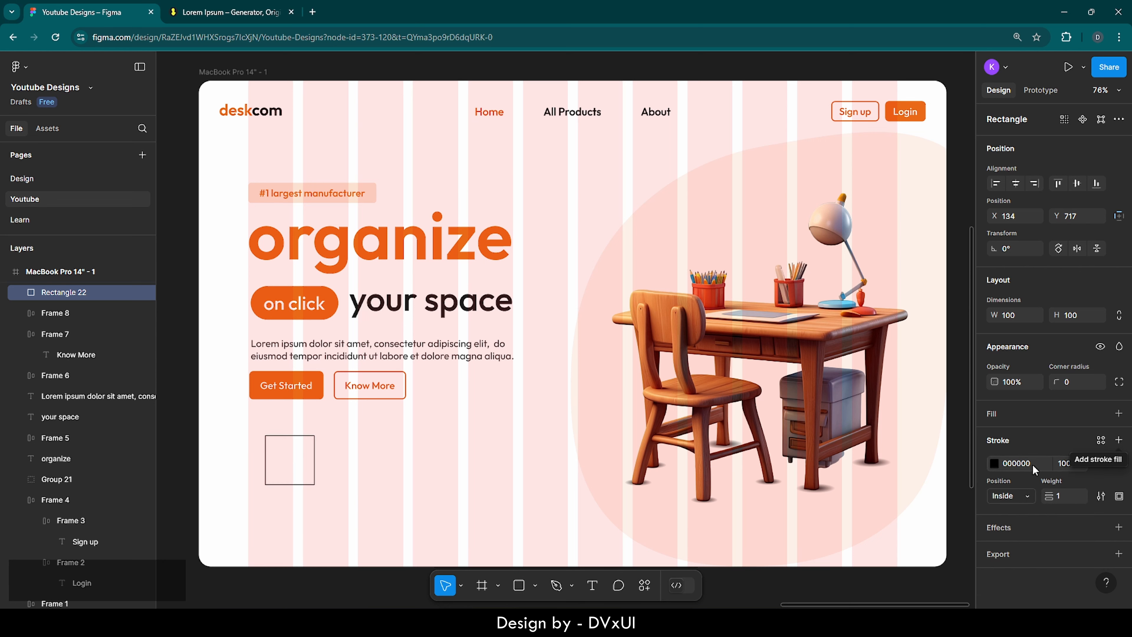
# Step: Set the square's stroke to orange EA6917 with a weight of 4
pyautogui.click(1032, 465)
pyautogui.doubleClick(1023, 463)
pyautogui.click(993, 463)
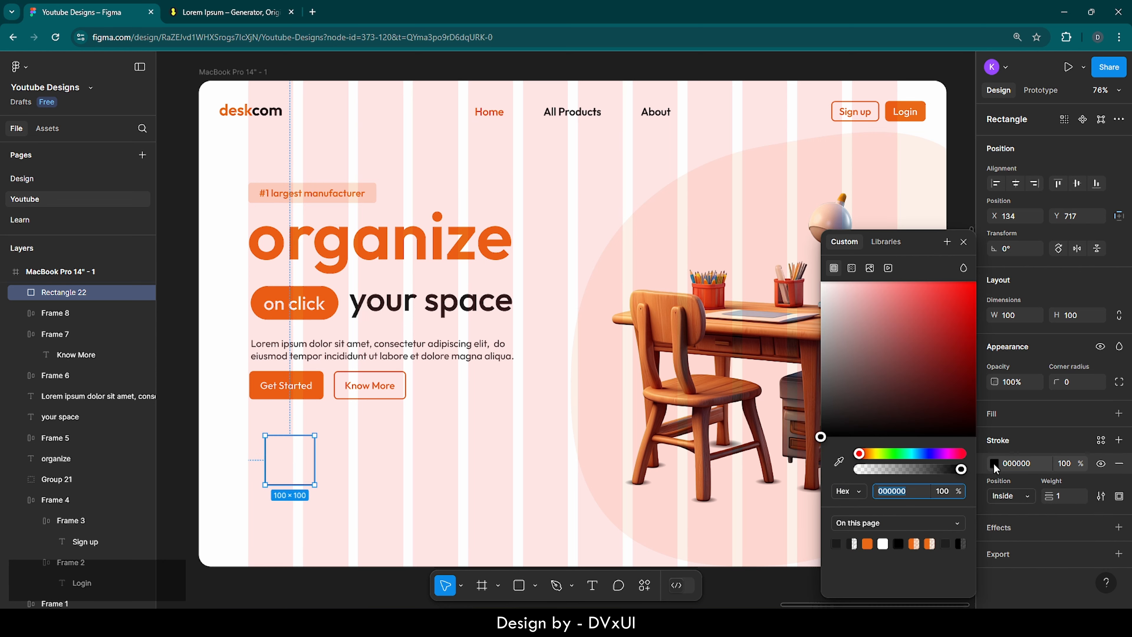
pyautogui.click(868, 542)
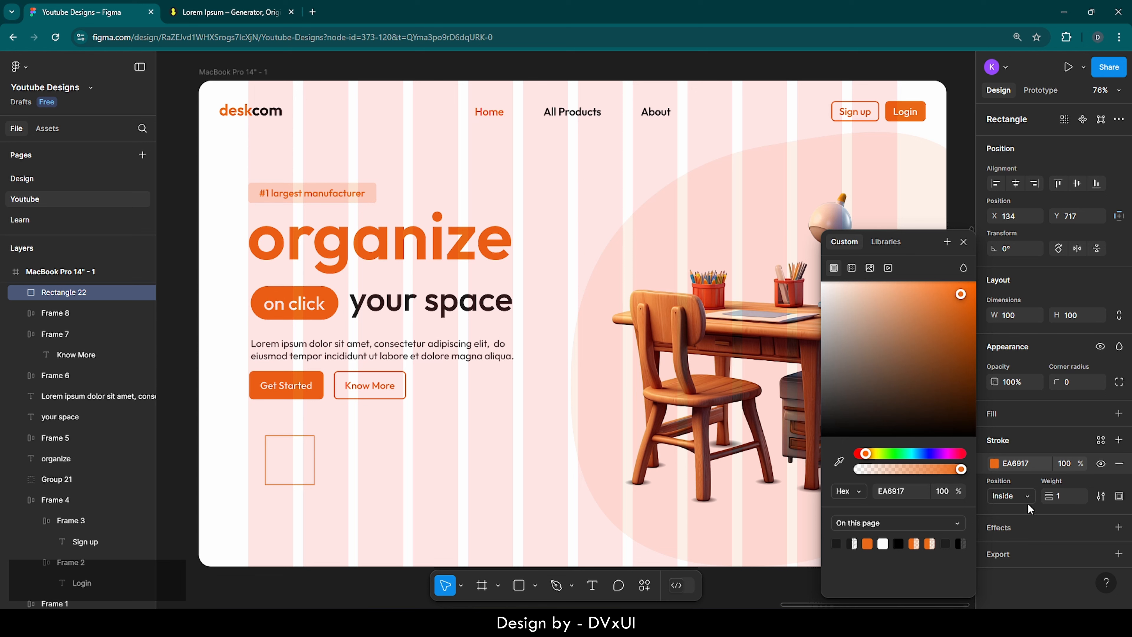
pyautogui.click(1060, 495)
pyautogui.press('BackSpace')
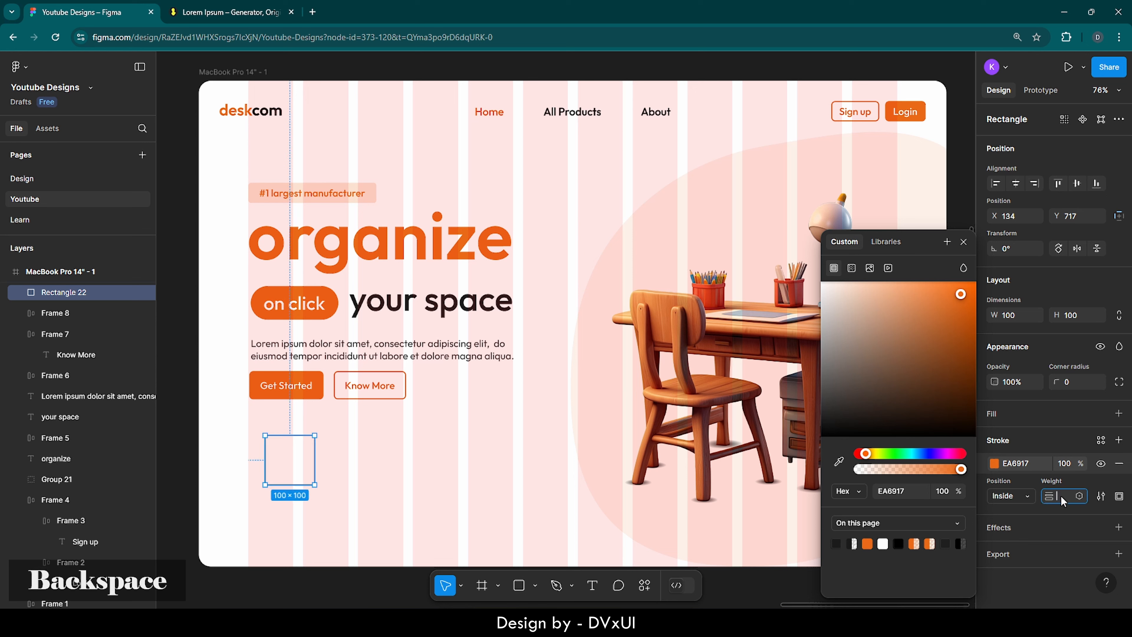
pyautogui.write('4')
pyautogui.press('Return')
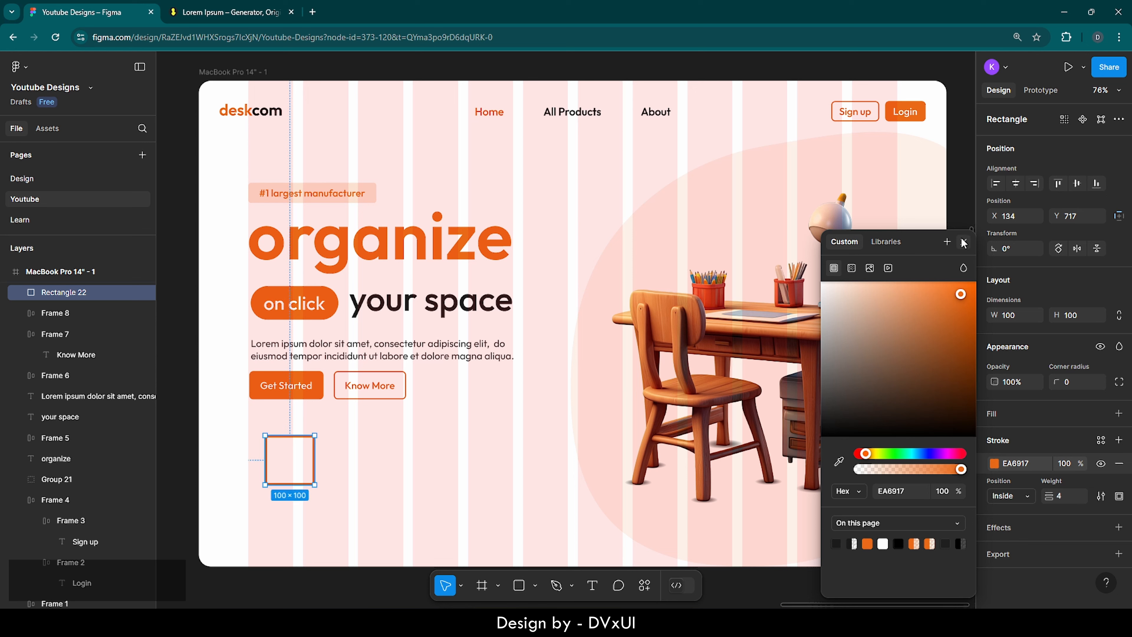
pyautogui.click(963, 238)
# Step: Resize the square proportionally to 584 × 584 and move it to the page's lower-left corner at X -60, Y 725
pyautogui.click(1121, 320)
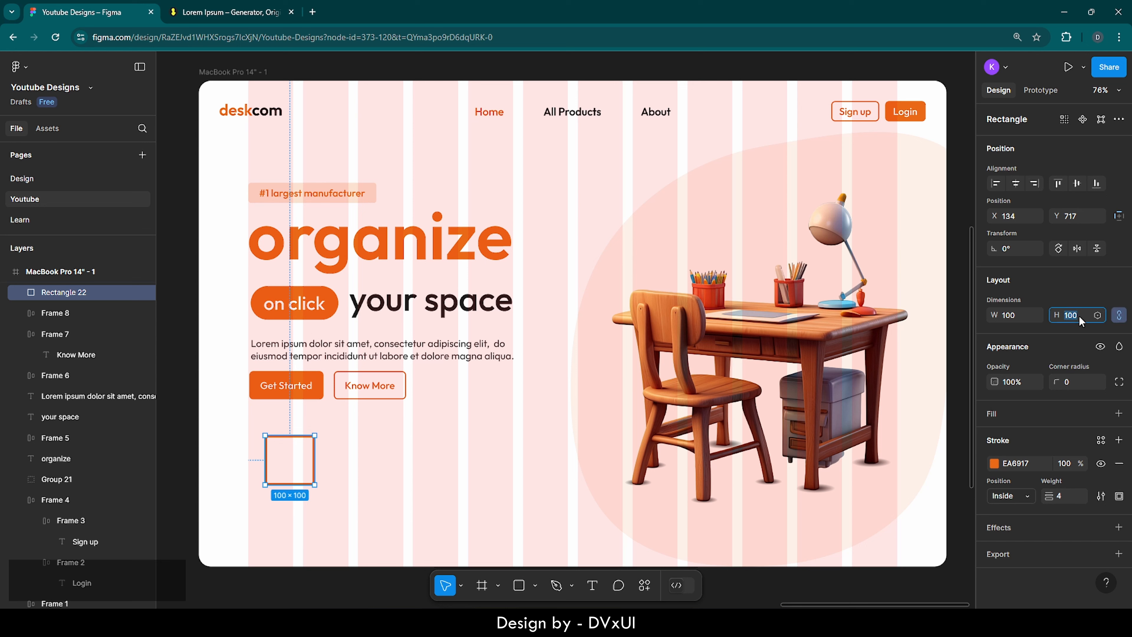
pyautogui.write('584')
pyautogui.press('Return')
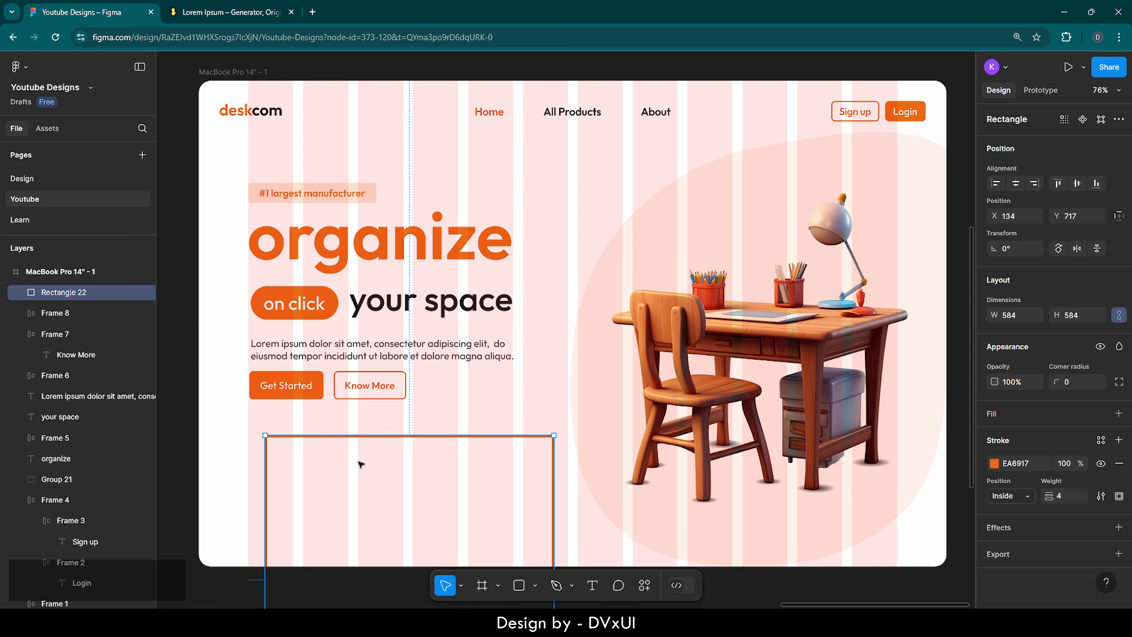
pyautogui.moveTo(375, 465); pyautogui.dragTo(289, 459)
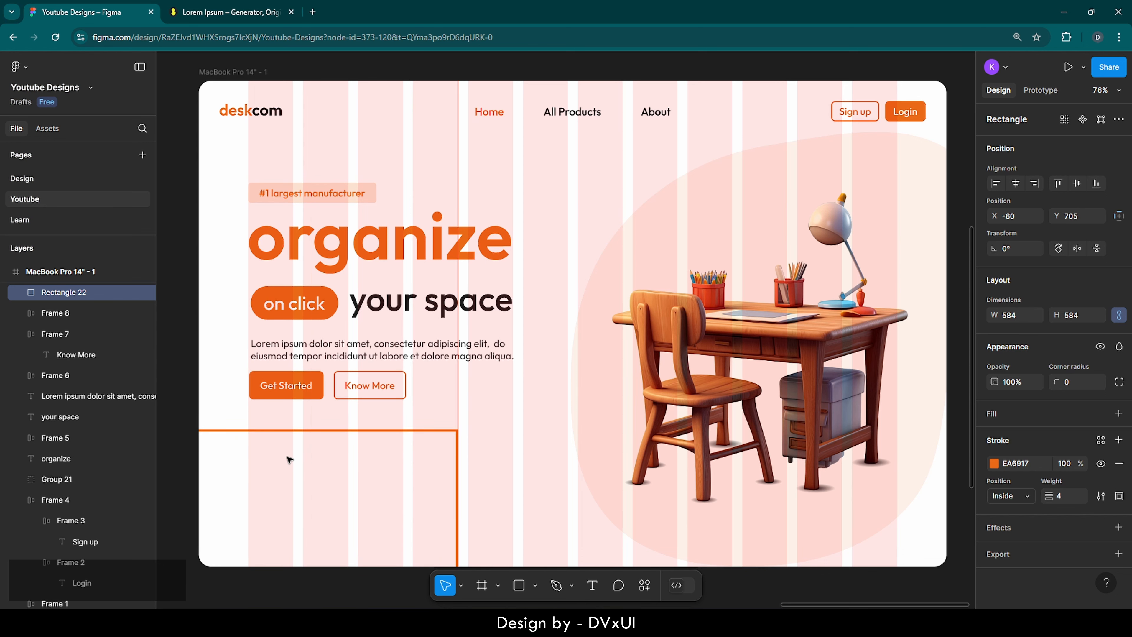
pyautogui.moveTo(290, 459); pyautogui.dragTo(291, 458)
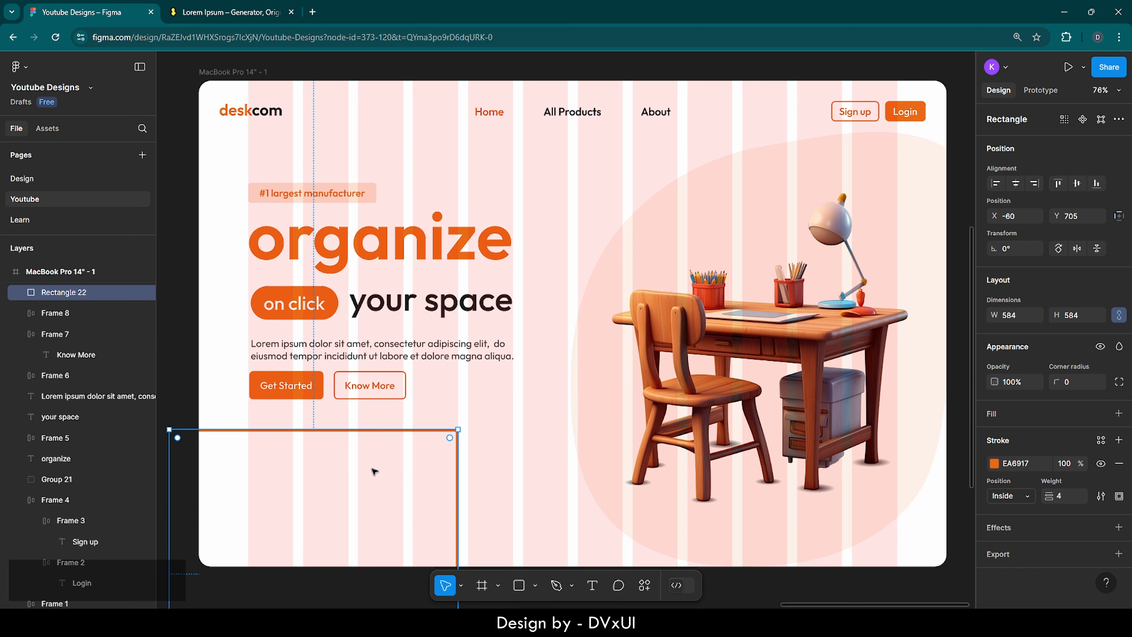
pyautogui.moveTo(375, 471); pyautogui.dragTo(377, 480)
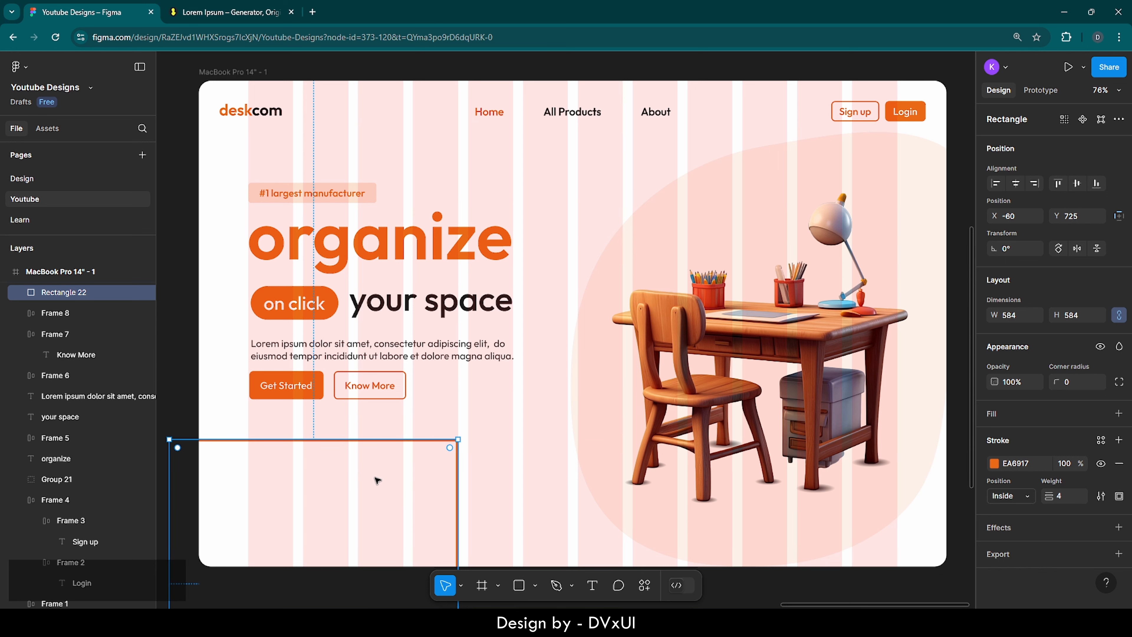
# Step: Duplicate the large outlined square and offset the copy to X -40, Y 744
pyautogui.hotkey('ctrl', 'v')
pyautogui.moveTo(354, 480); pyautogui.dragTo(366, 489)
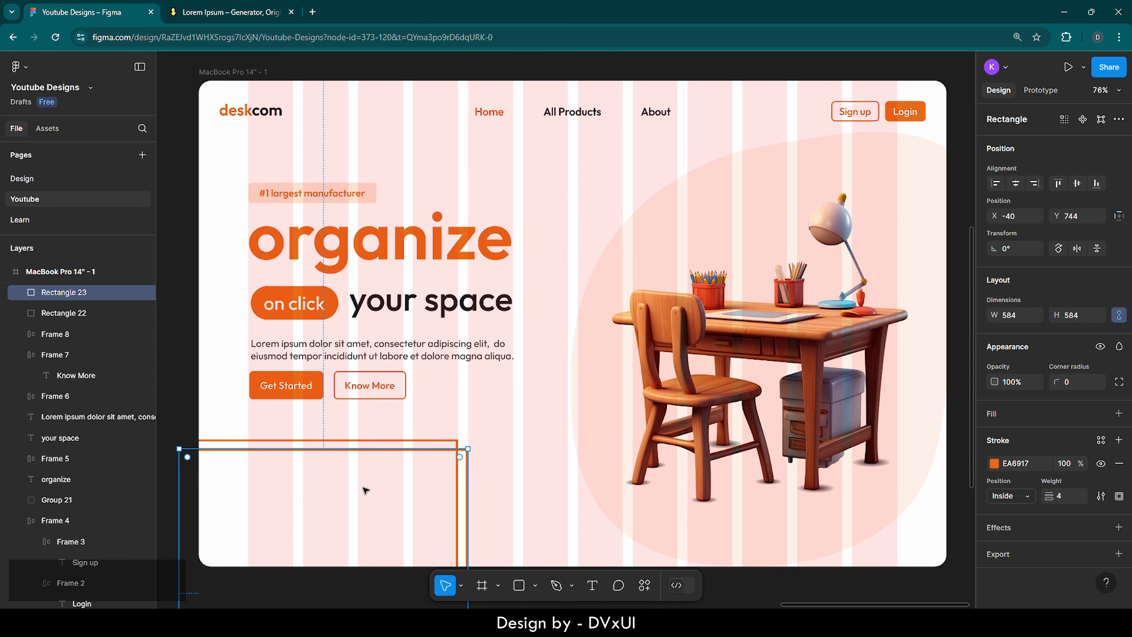
pyautogui.click(501, 475)
# Step: Set the stroke opacity of both outlined squares to 20%
pyautogui.moveTo(443, 424); pyautogui.dragTo(490, 491)
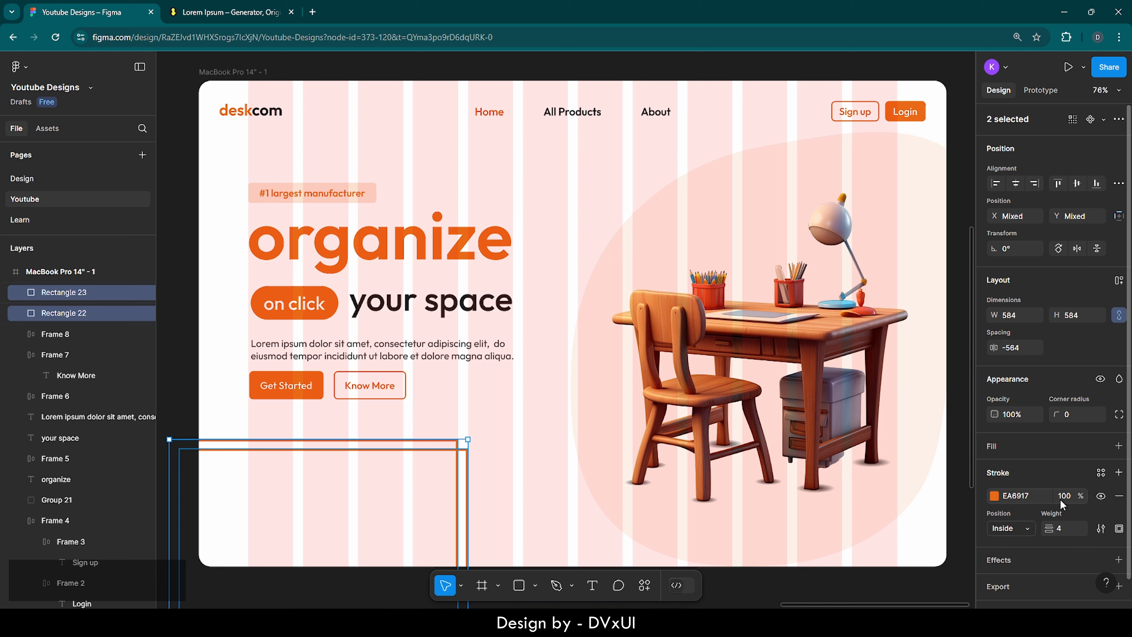
pyautogui.click(1069, 494)
pyautogui.write('20')
pyautogui.press('Return')
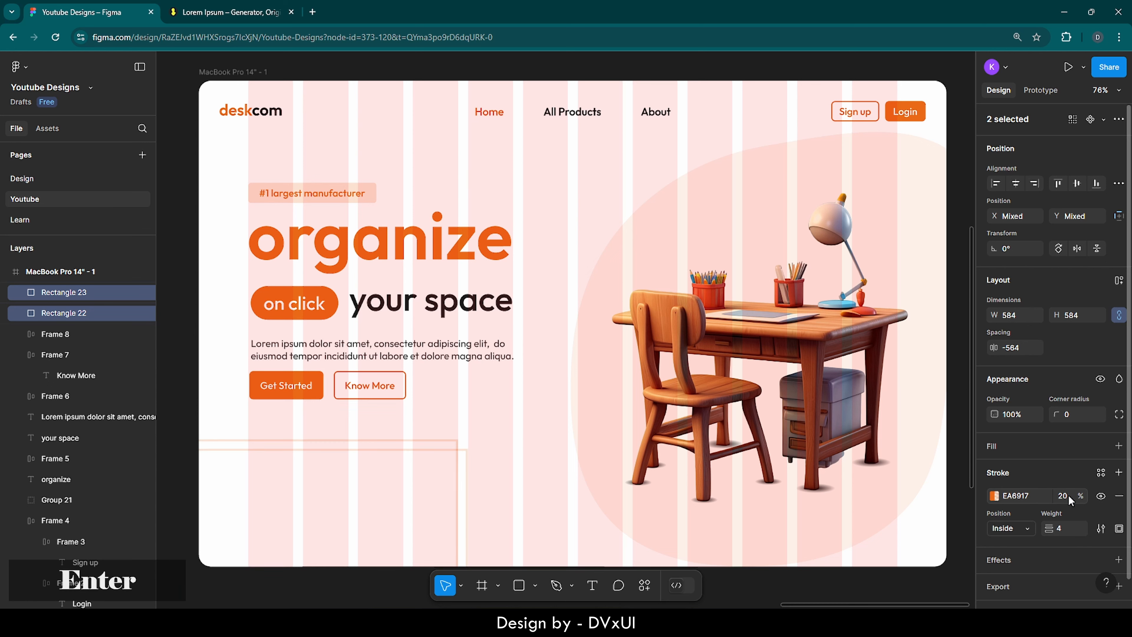
pyautogui.click(507, 441)
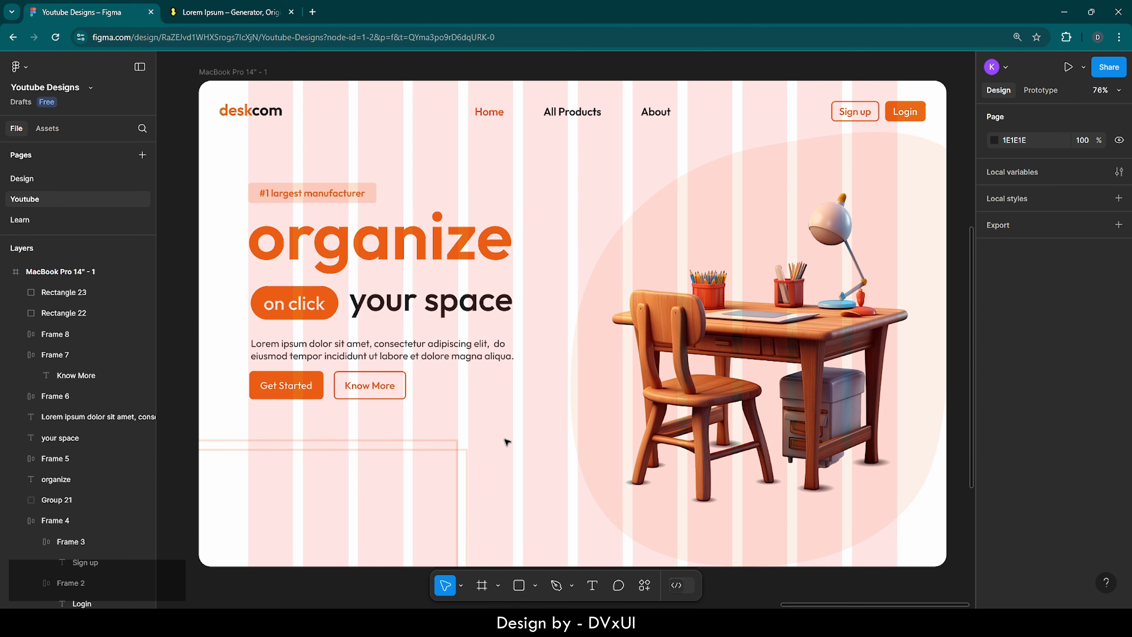
# Step: Hide the 12-column layout grid of the MacBook Pro 14" frame
pyautogui.scroll(-1, 507, 442)
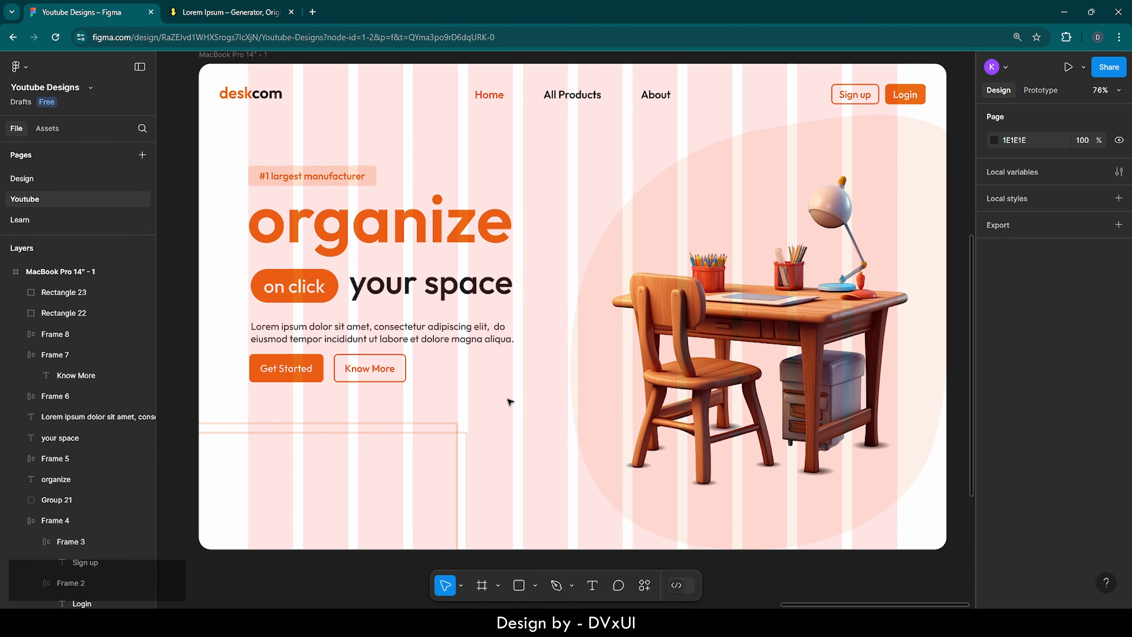
pyautogui.click(224, 55)
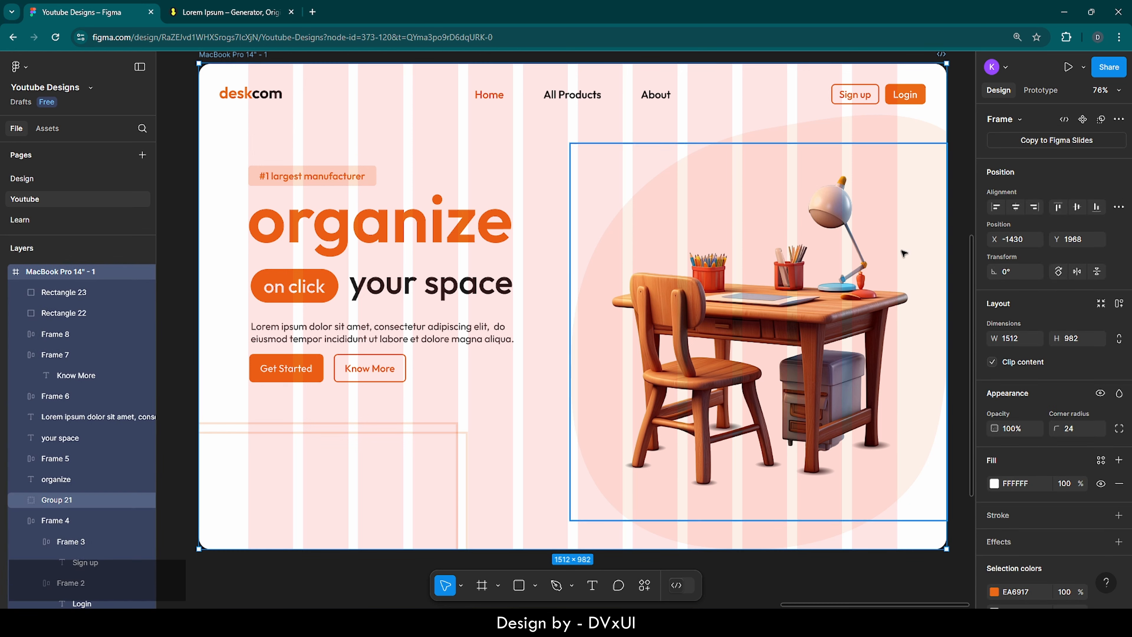
pyautogui.scroll(-6, 1043, 403)
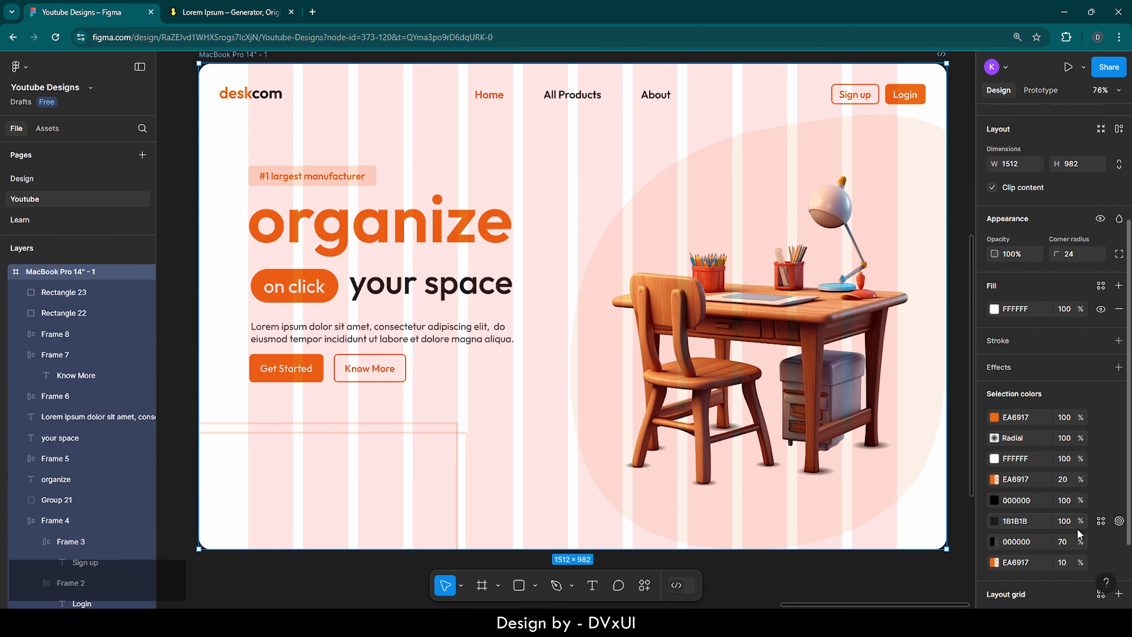
pyautogui.click(1101, 530)
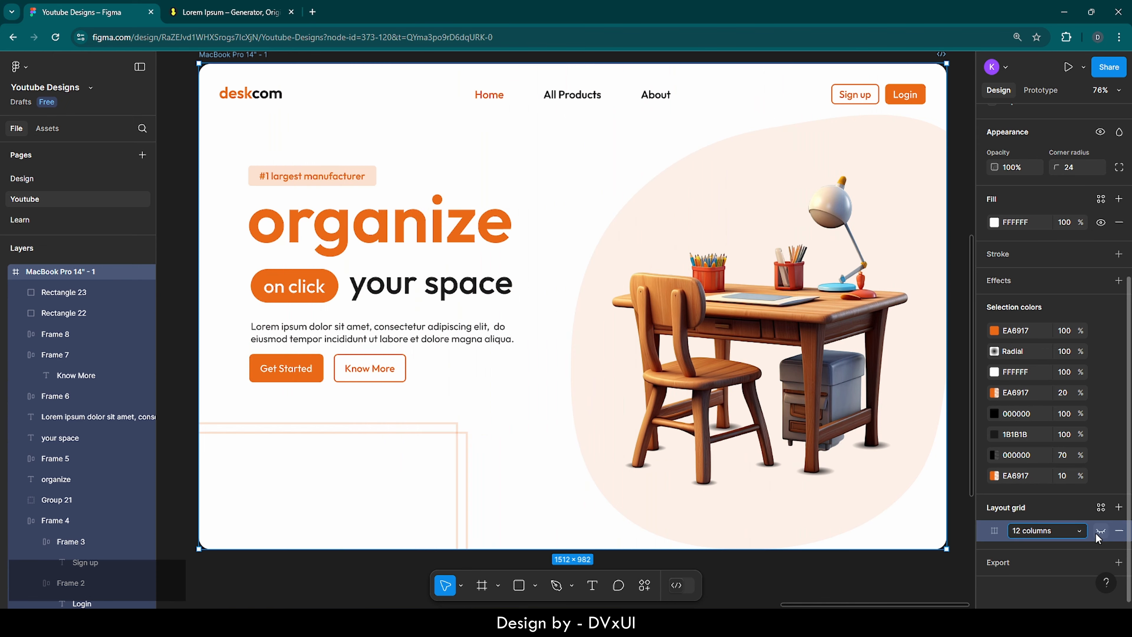
pyautogui.click(501, 452)
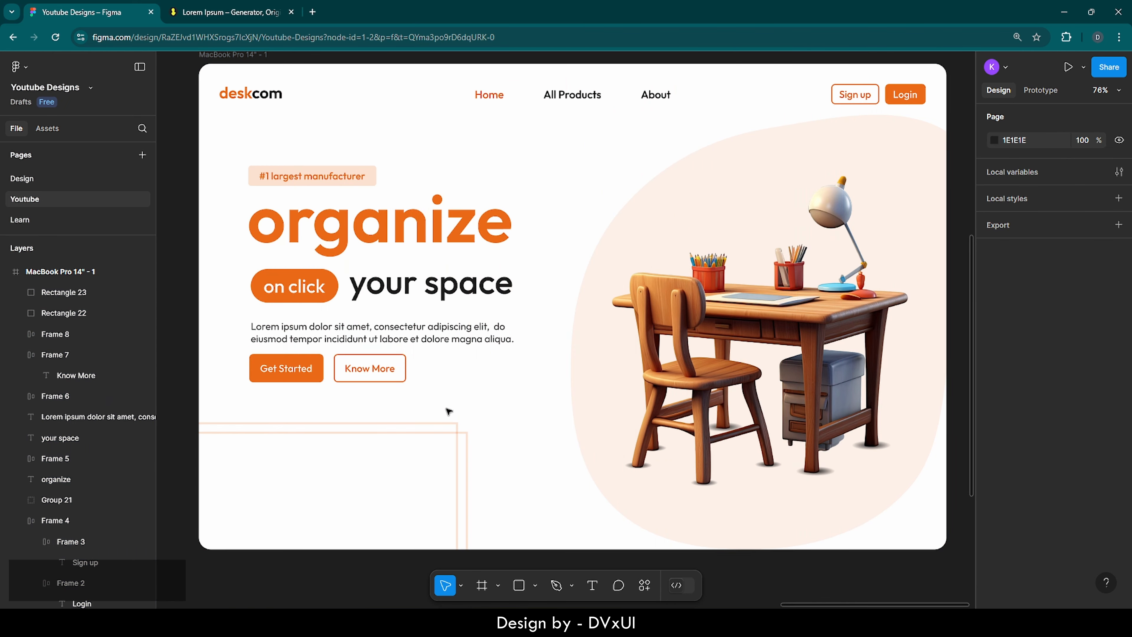
# Step: Duplicate the second outlined square and offset the copy right and down to X -20, Y 770
pyautogui.click(466, 432)
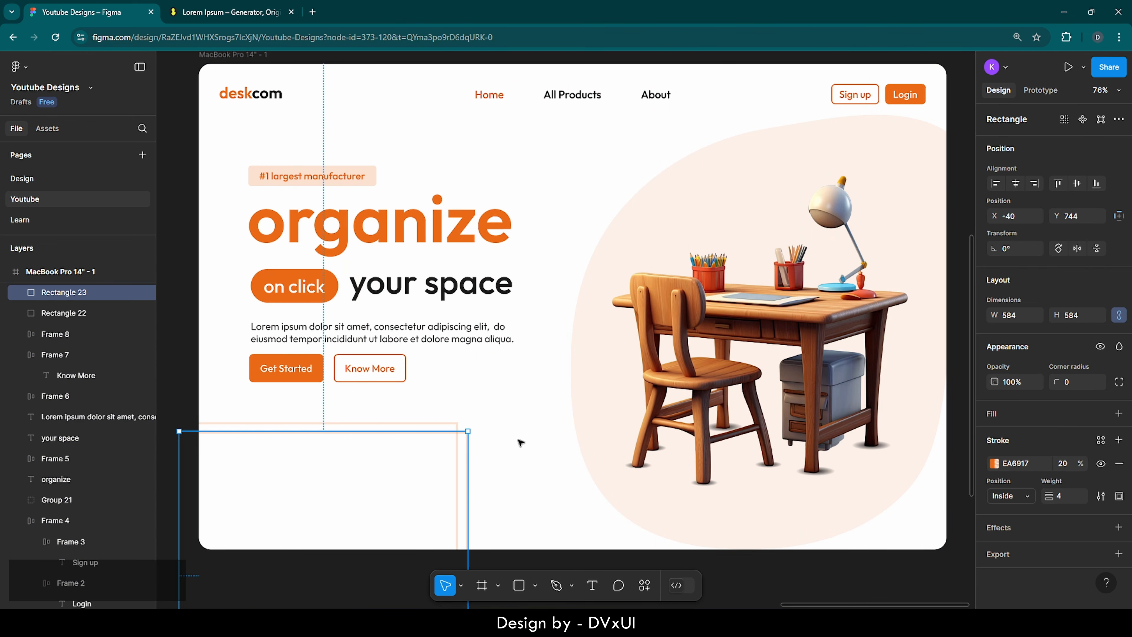
pyautogui.press('ctrl')
pyautogui.hotkey('ctrl', 'v')
pyautogui.hotkey('shift', 'Down')
pyautogui.hotkey('shift', 'Down')
pyautogui.hotkey('shift', 'Down')
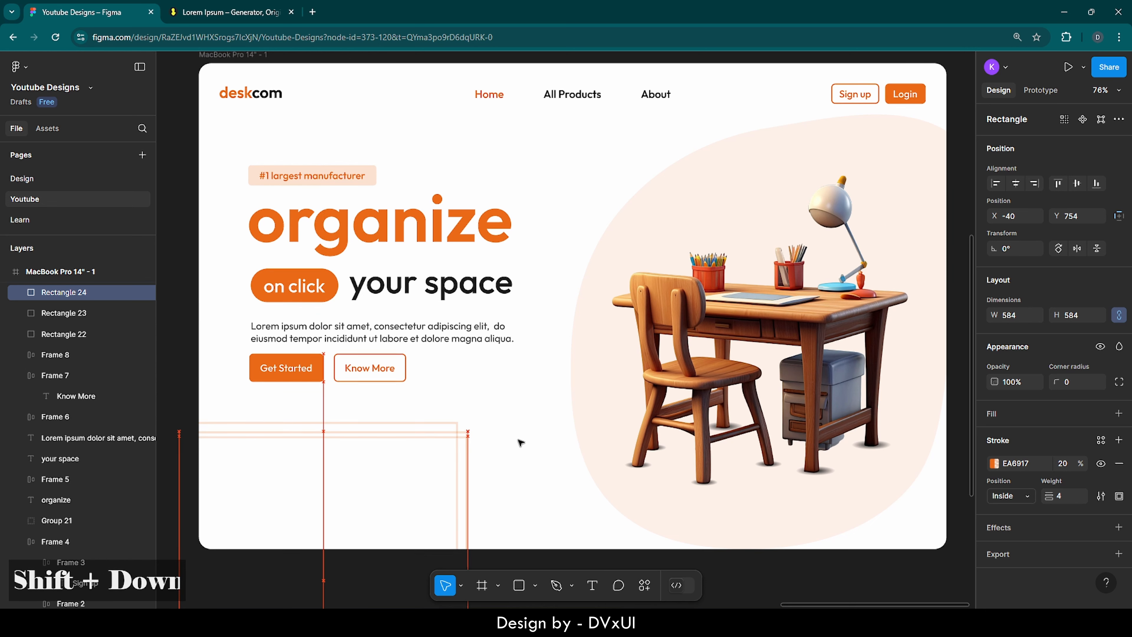
pyautogui.hotkey('shift', 'Right')
pyautogui.hotkey('shift', 'Right')
pyautogui.hotkey('shift', 'Right')
pyautogui.hotkey('shift', 'Left')
pyautogui.press('Up')
pyautogui.press('Up')
pyautogui.press('Up')
pyautogui.press('Up')
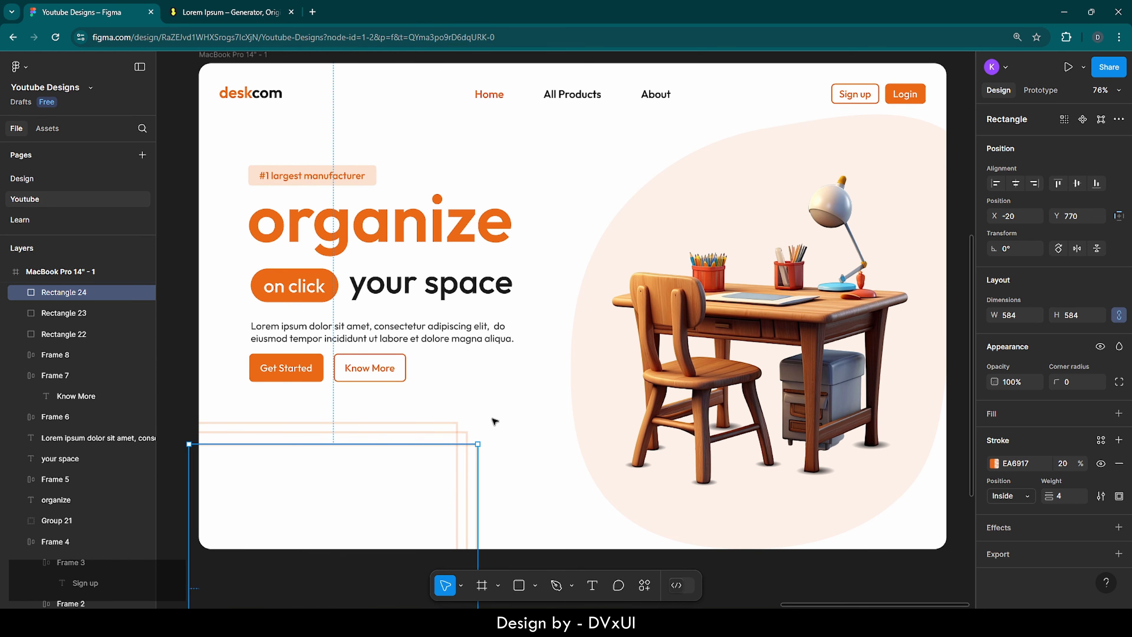
pyautogui.click(493, 420)
# Step: Add three more copies of the outlined square, each offset about 20 px right and down from the previous one
pyautogui.click(477, 449)
pyautogui.hotkey('ctrl', 'c')
pyautogui.hotkey('ctrl', 'v')
pyautogui.moveTo(427, 457); pyautogui.dragTo(422, 507)
pyautogui.click(528, 457)
pyautogui.click(488, 466)
pyautogui.hotkey('ctrl', 'c')
pyautogui.hotkey('ctrl', 'v')
pyautogui.press('Left')
pyautogui.press('Left')
pyautogui.click(530, 486)
pyautogui.click(497, 475)
pyautogui.hotkey('ctrl', 'c')
pyautogui.hotkey('ctrl', 'v')
pyautogui.click(539, 446)
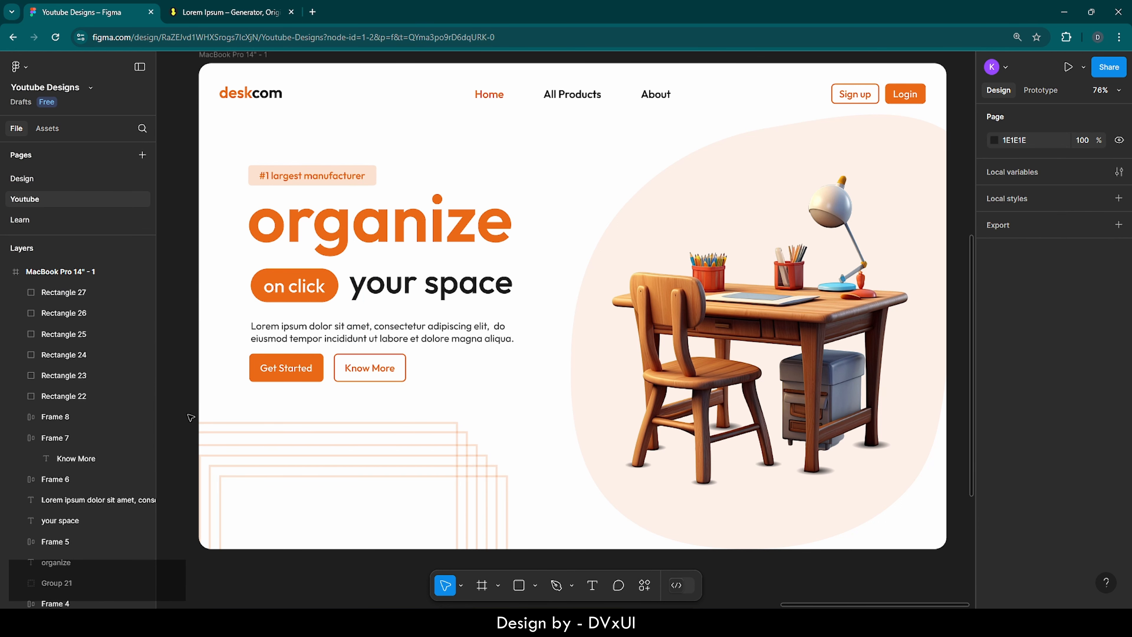
pyautogui.scroll(1, 503, 397)
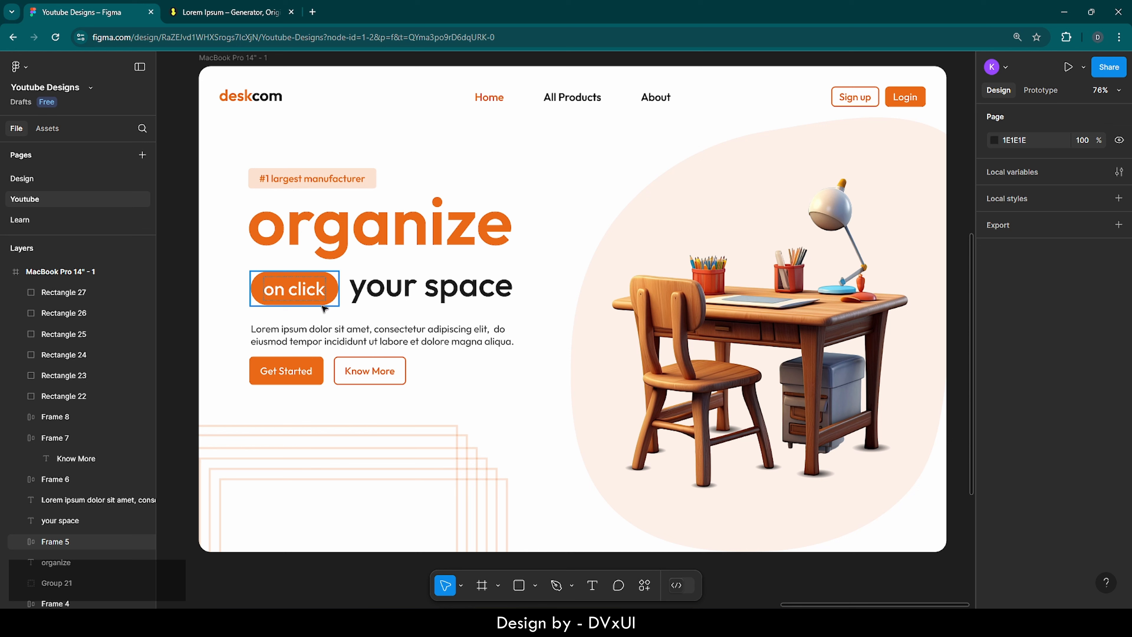
# Step: Add a 100 × 100 triangle polygon to the right of the Know More button
pyautogui.press('t')
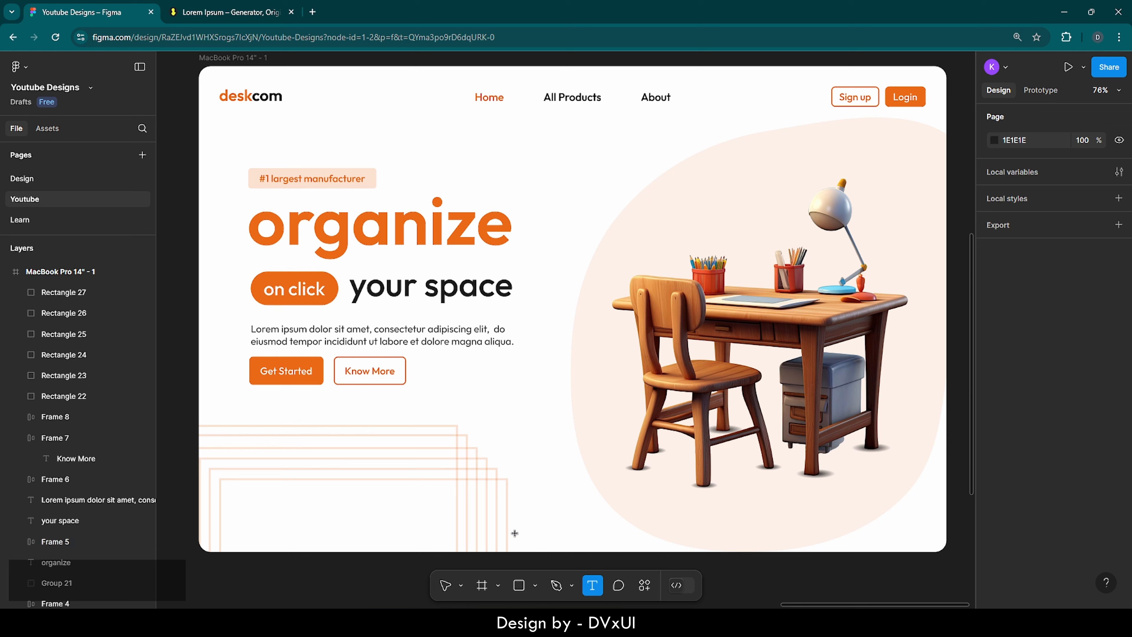
pyautogui.click(534, 585)
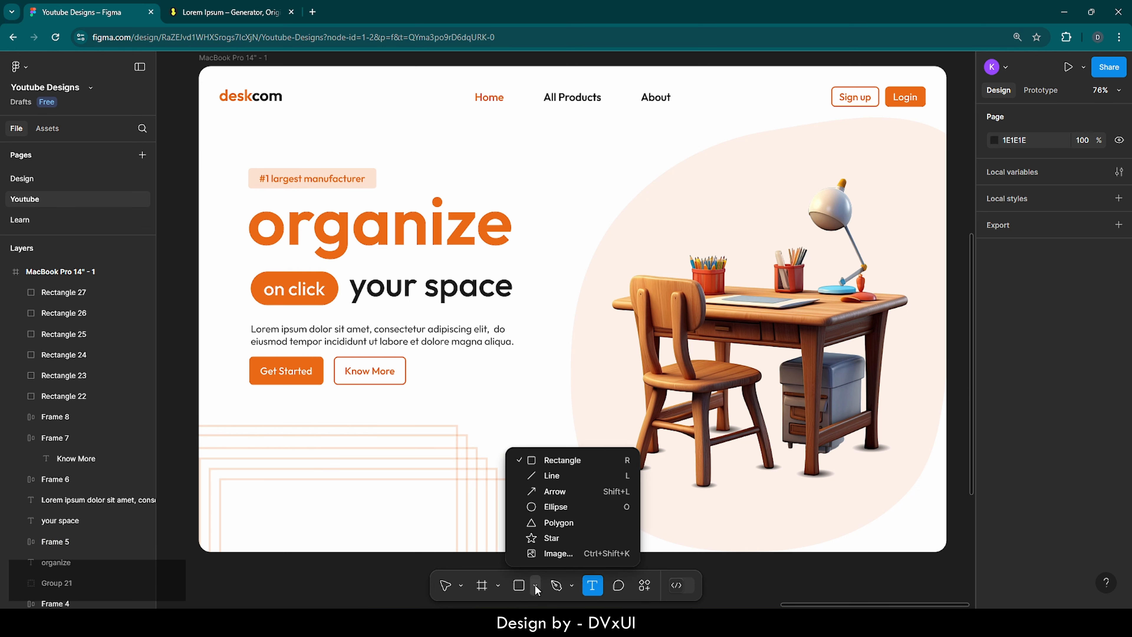
pyautogui.click(544, 523)
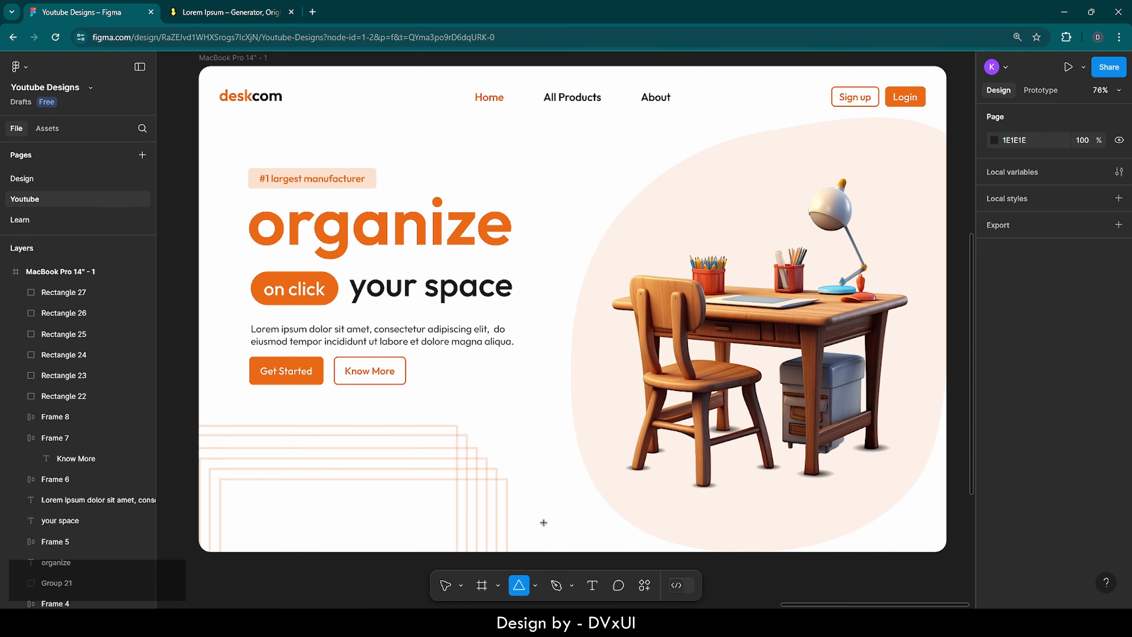
pyautogui.click(495, 378)
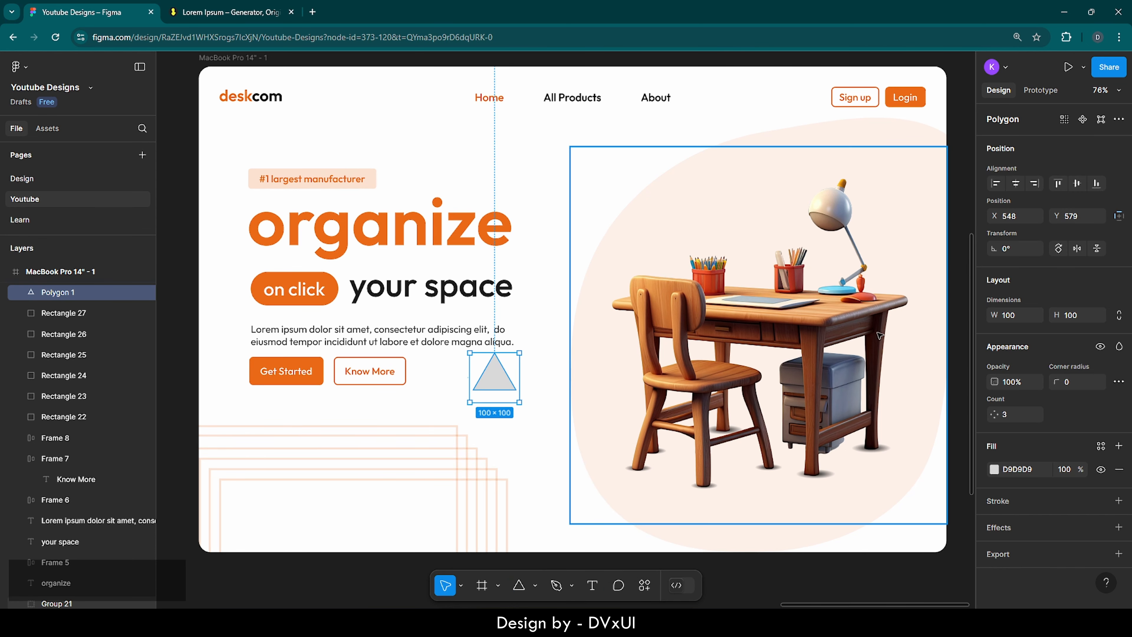
# Step: Resize the triangle to a width of 39 and a height of 53
pyautogui.press('BackSpace')
pyautogui.press('BackSpace')
pyautogui.press('BackSpace')
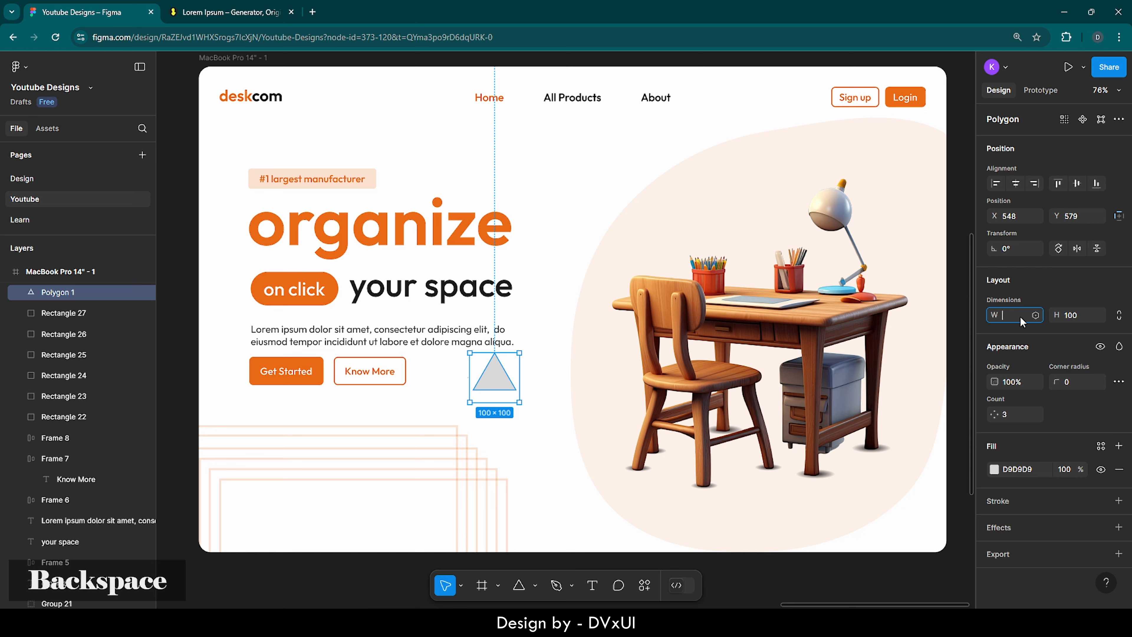
pyautogui.write('39')
pyautogui.press('Return')
pyautogui.click(1077, 317)
pyautogui.write('5')
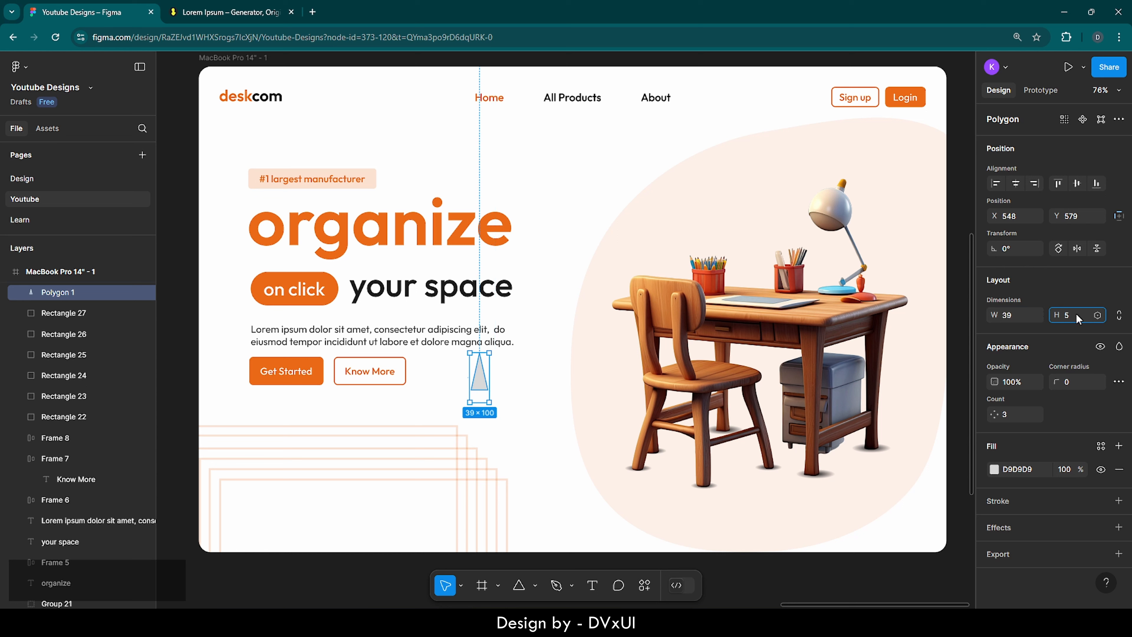
pyautogui.write('3')
pyautogui.press('Return')
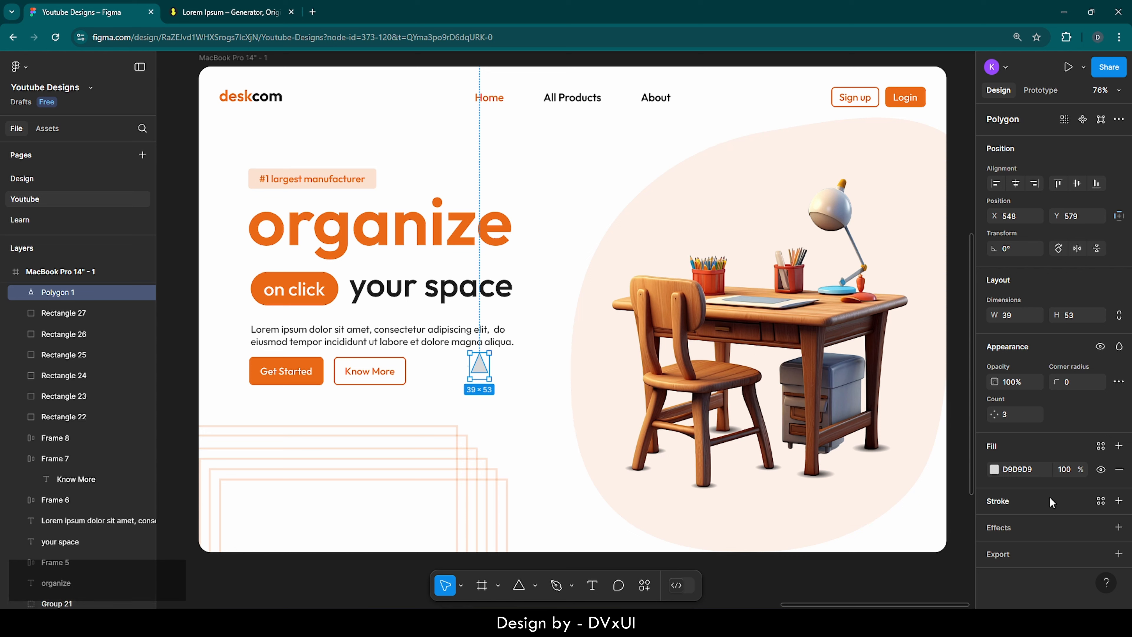
# Step: Give the triangle an inside stroke of weight 2 in colour 1B1B1B
pyautogui.click(997, 500)
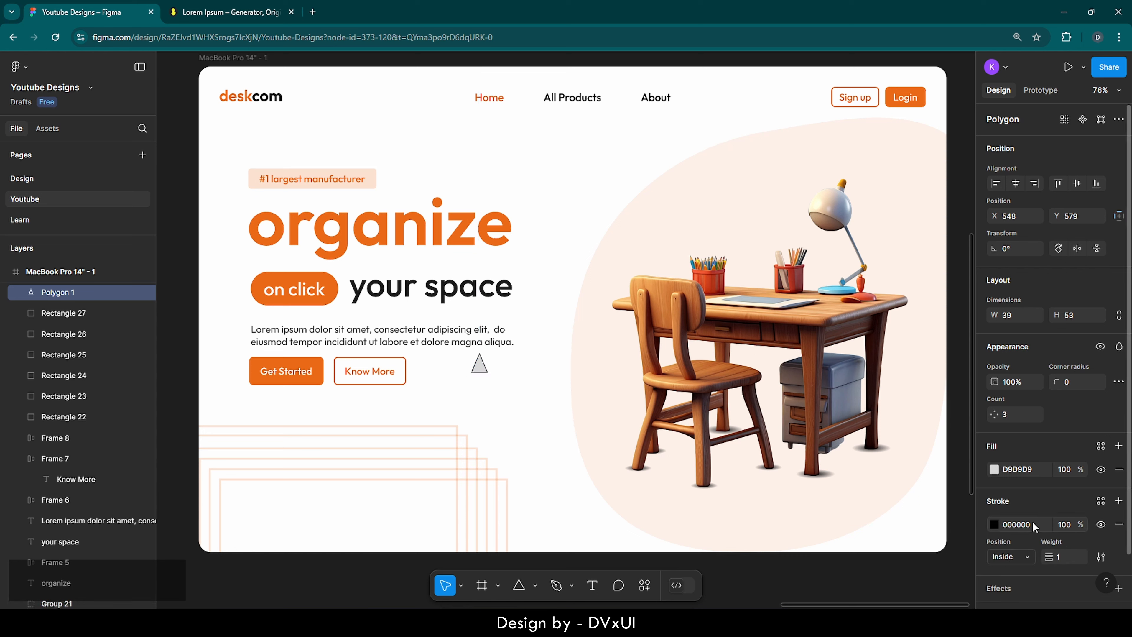
pyautogui.write('2')
pyautogui.press('Return')
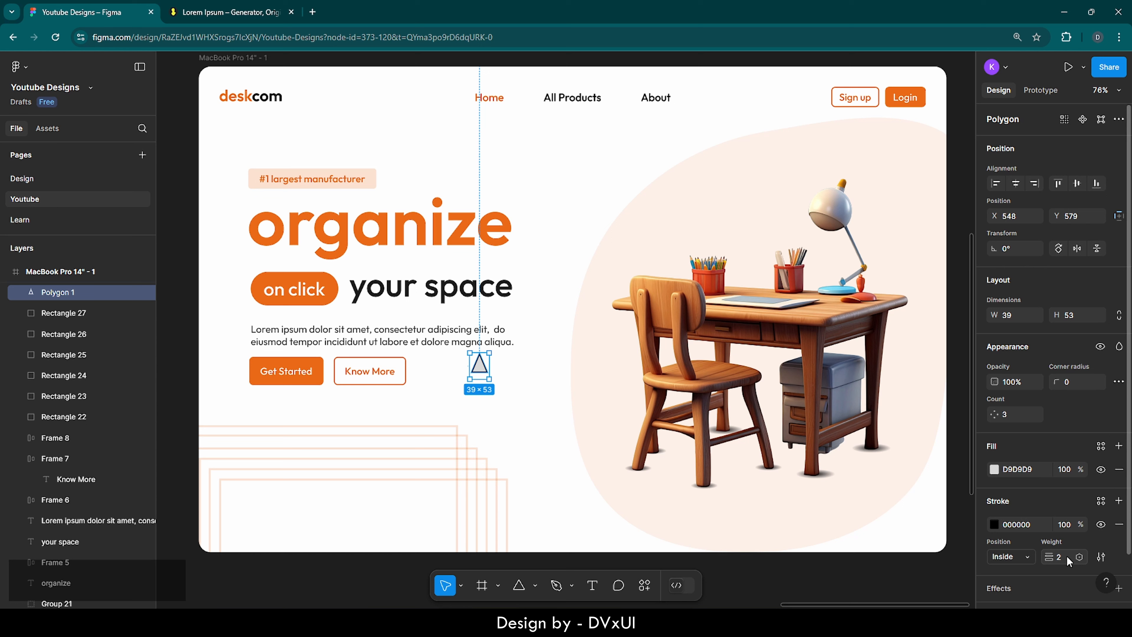
pyautogui.click(1037, 525)
pyautogui.write('1B1B1B')
pyautogui.press('Return')
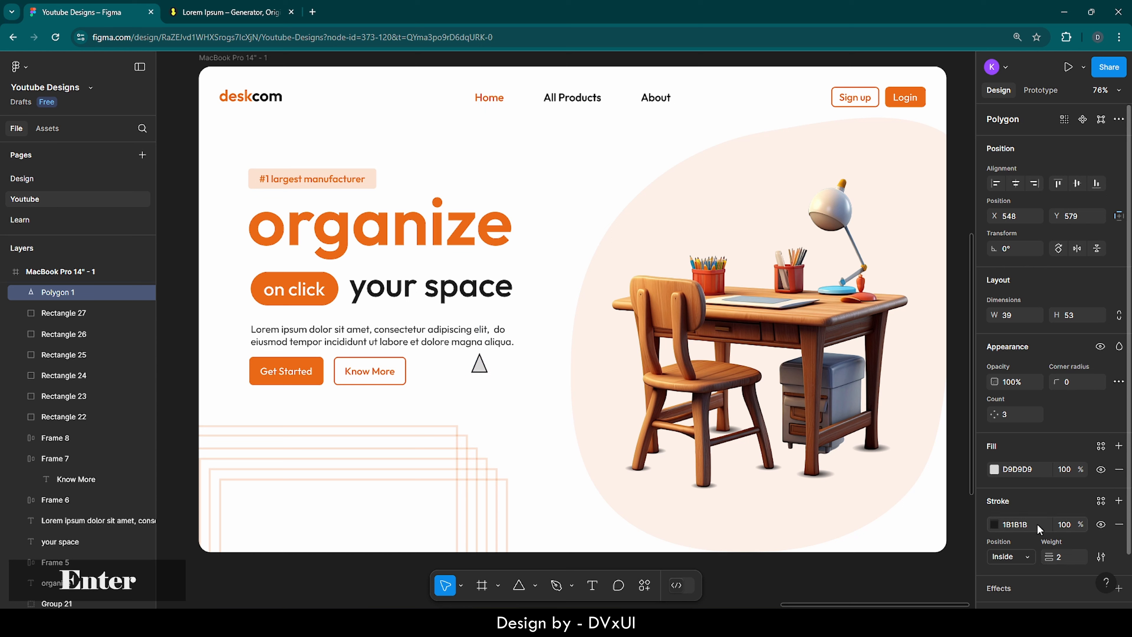
# Step: Set the triangle's corner radius to 2 and its fill to white
pyautogui.click(1072, 385)
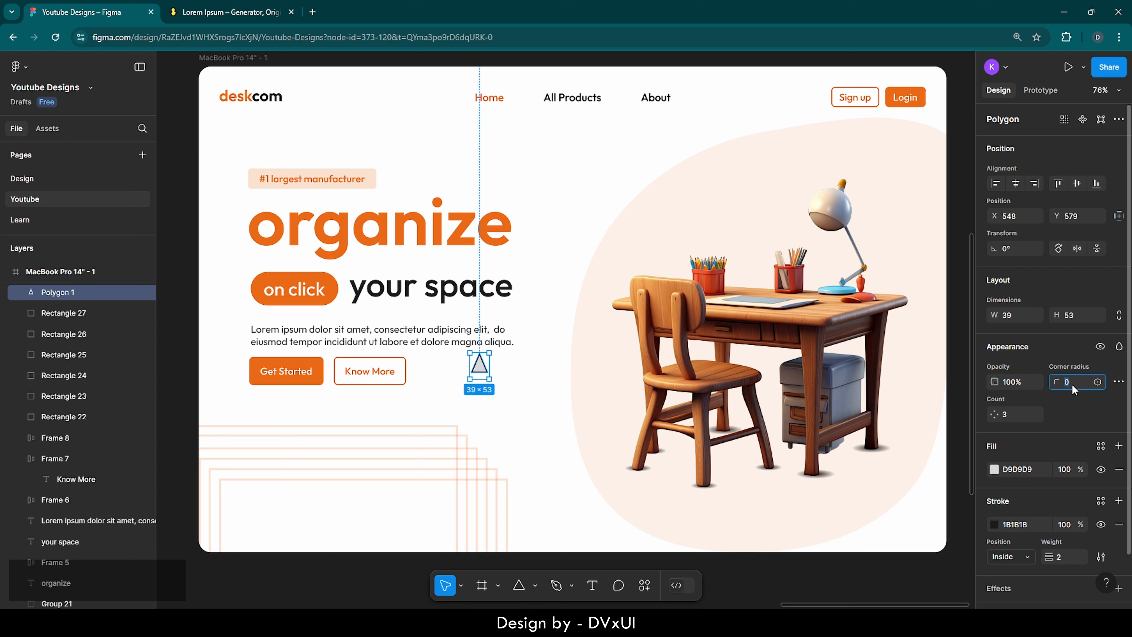
pyautogui.press('Return')
pyautogui.write('2')
pyautogui.press('Return')
pyautogui.click(1021, 468)
pyautogui.write('white')
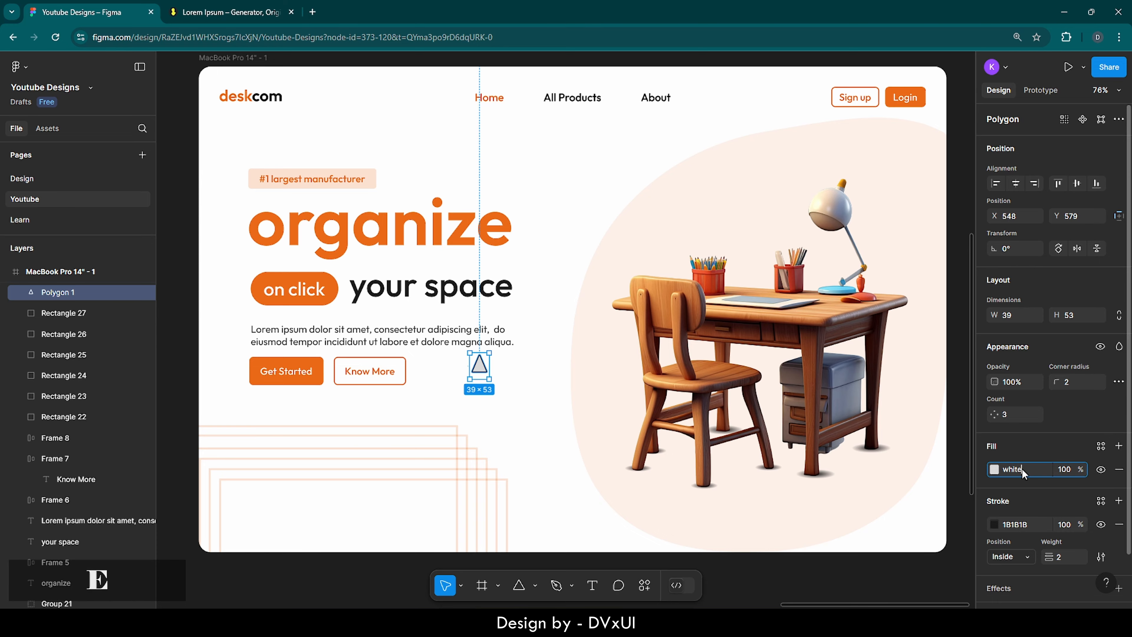
pyautogui.press('Return')
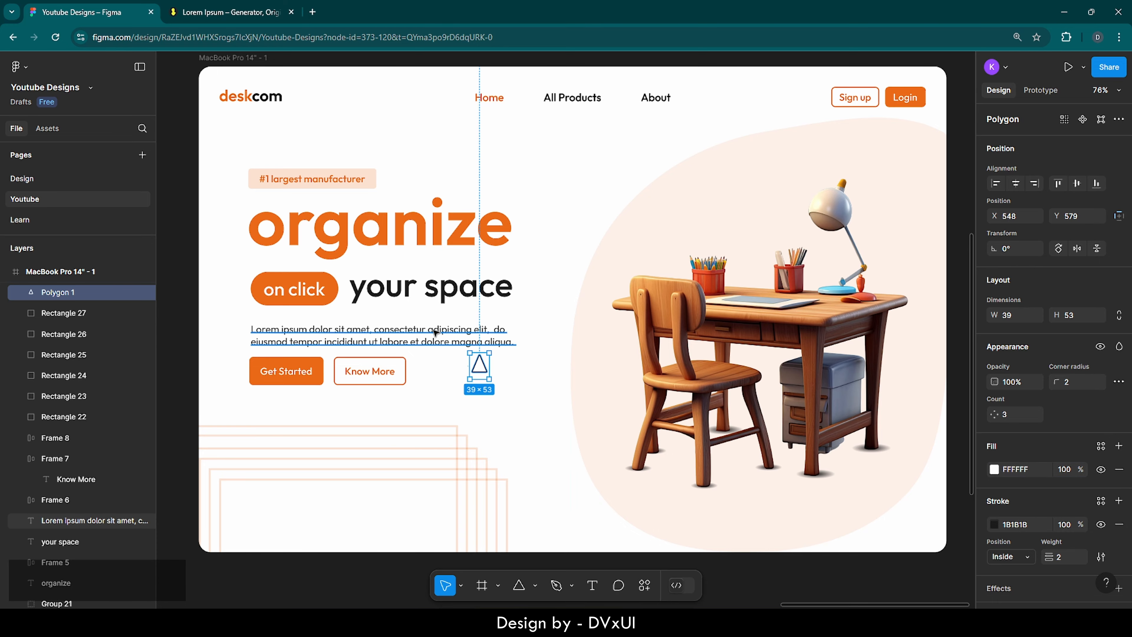
# Step: Place the triangle at the lower-right edge of the "on click" pill and rotate it to about 32° like a cursor pointer
pyautogui.scroll(5, 436, 332)
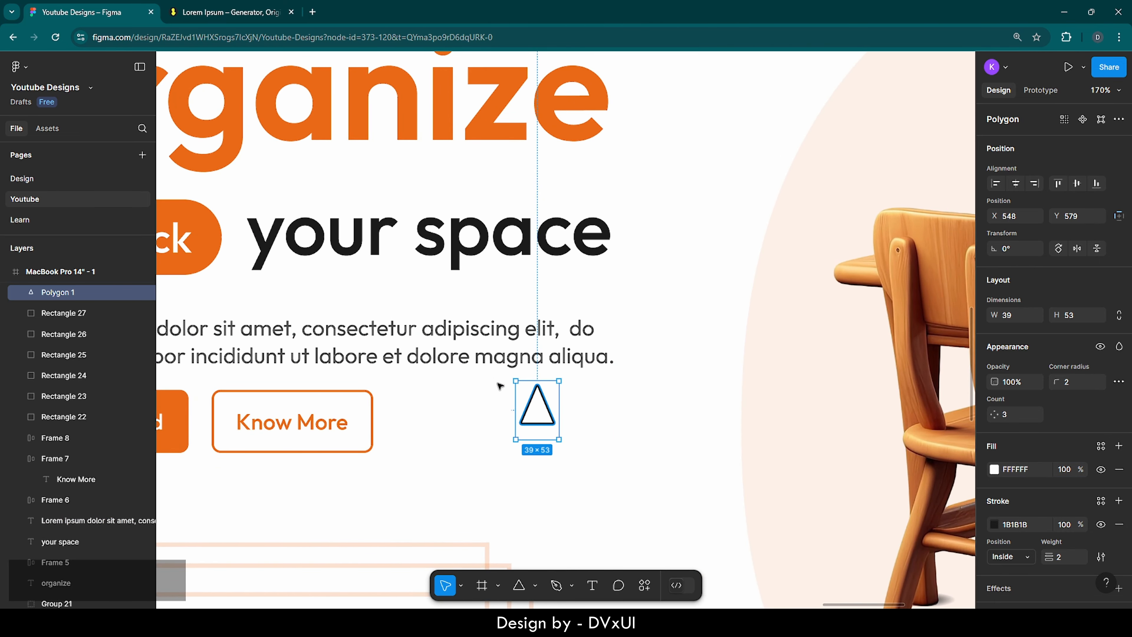
pyautogui.moveTo(532, 408); pyautogui.dragTo(181, 286)
pyautogui.hscroll(-5, 189, 297)
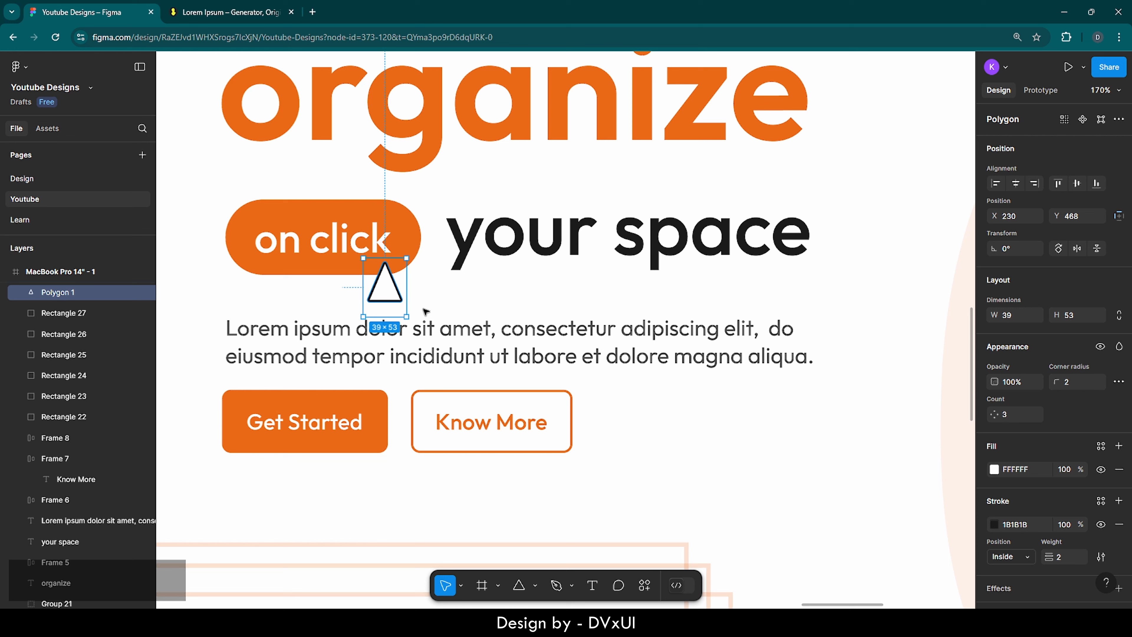
pyautogui.moveTo(412, 318); pyautogui.dragTo(424, 300)
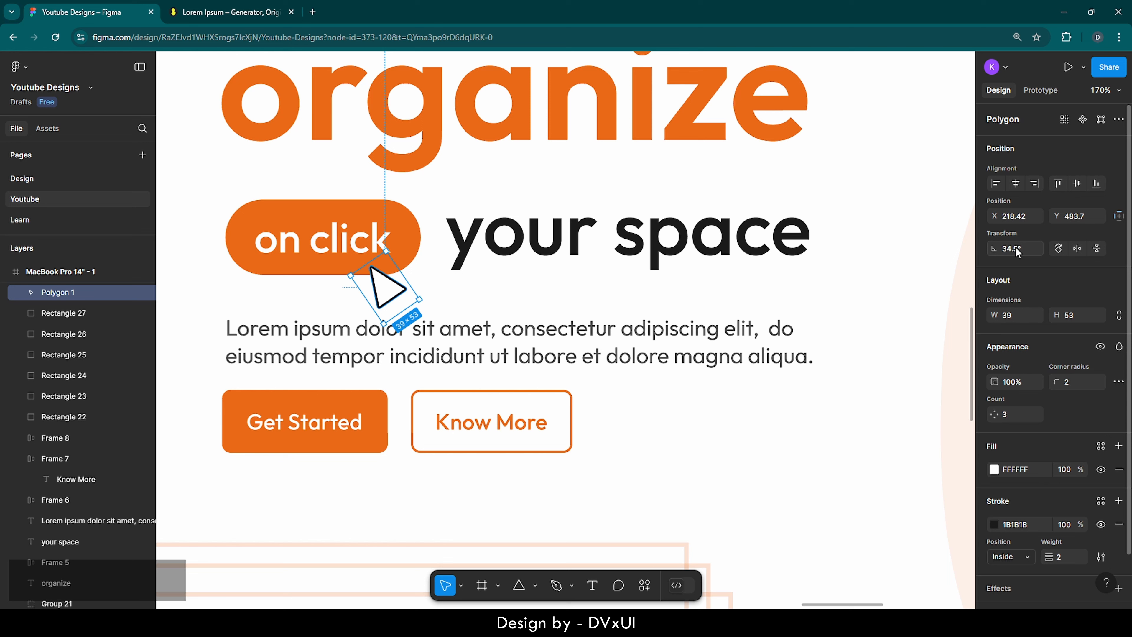
pyautogui.moveTo(390, 292); pyautogui.dragTo(429, 292)
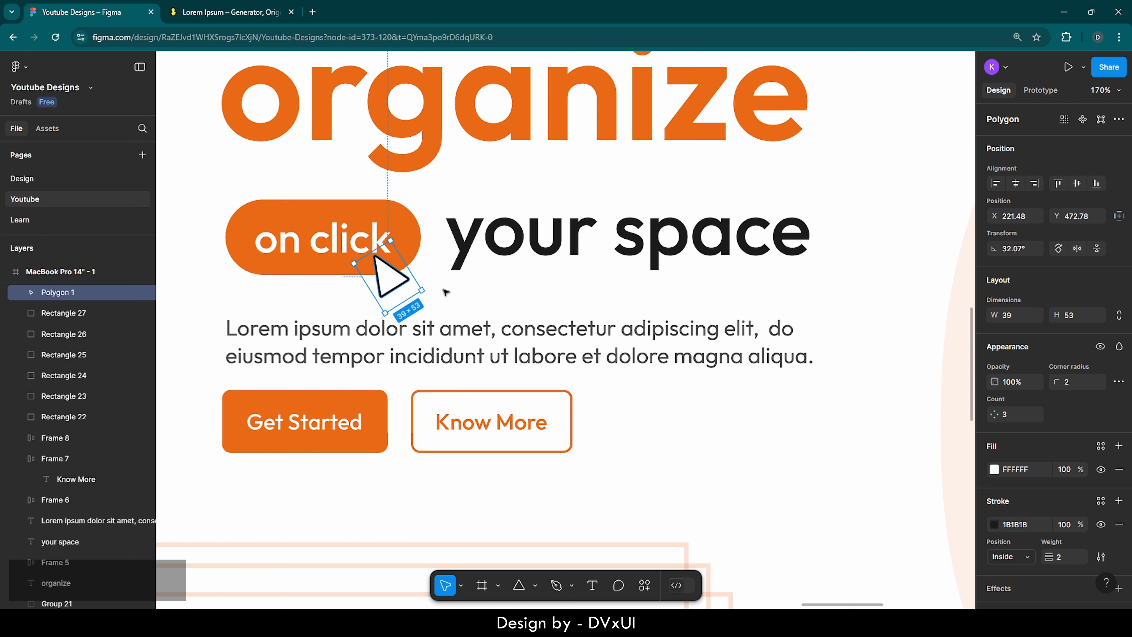
pyautogui.click(457, 290)
pyautogui.moveTo(388, 274); pyautogui.dragTo(389, 279)
pyautogui.click(467, 285)
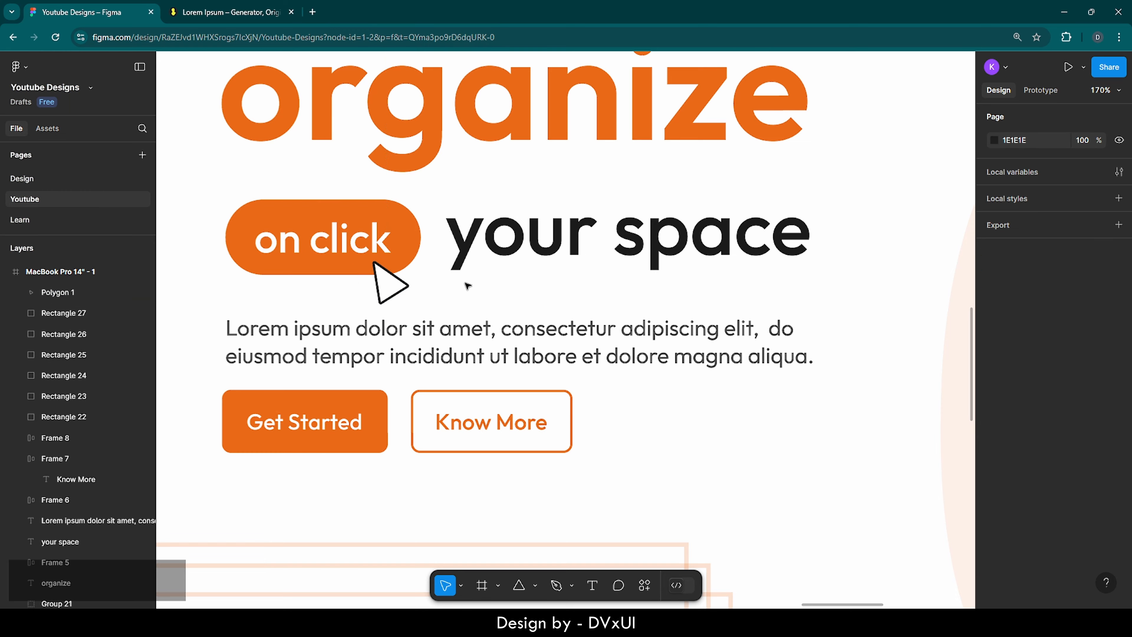
# Step: Show the design full screen with the editor interface hidden and move the MacBook Pro 14" frame down to centre it vertically
pyautogui.scroll(-5, 444, 307)
pyautogui.hscroll(4, 443, 307)
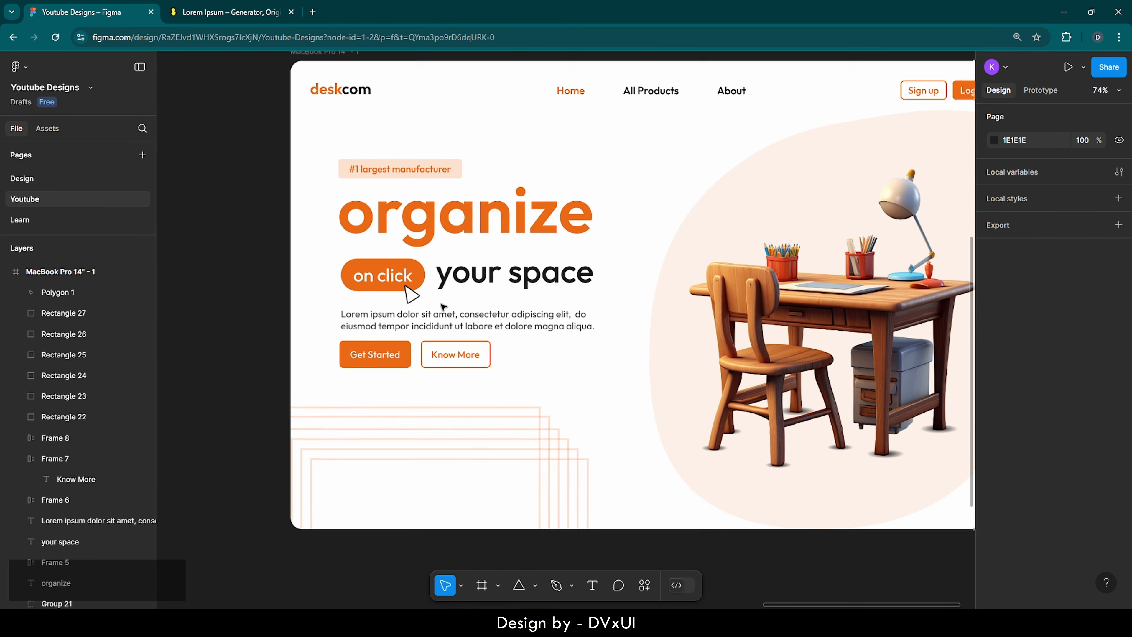
pyautogui.scroll(1, 443, 307)
pyautogui.scroll(-1, 443, 307)
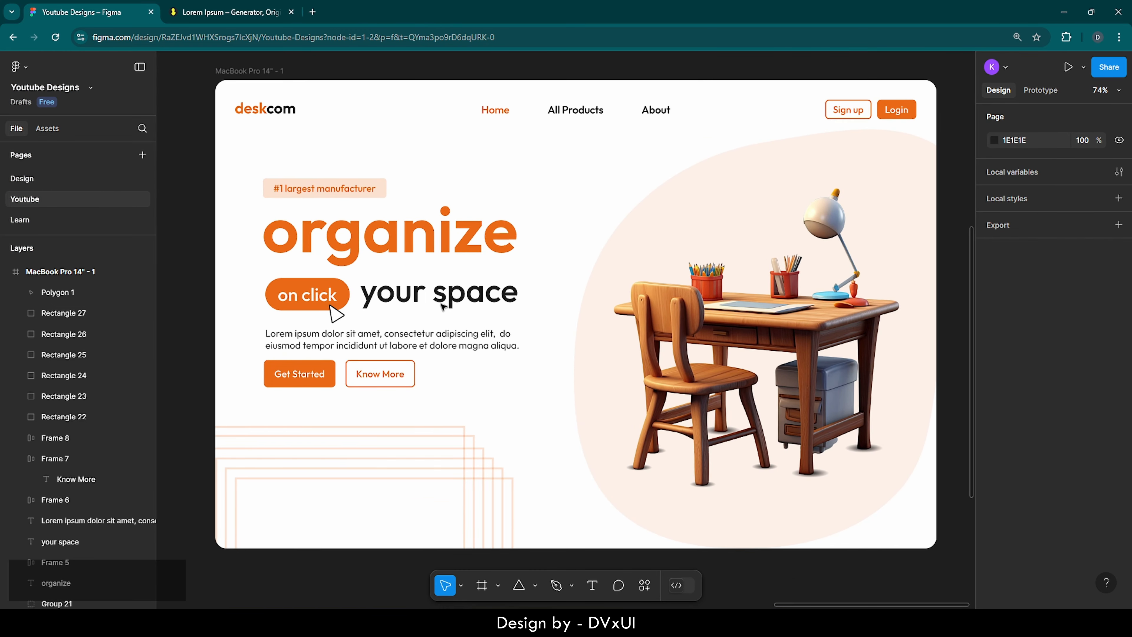
pyautogui.rightClick(588, 69)
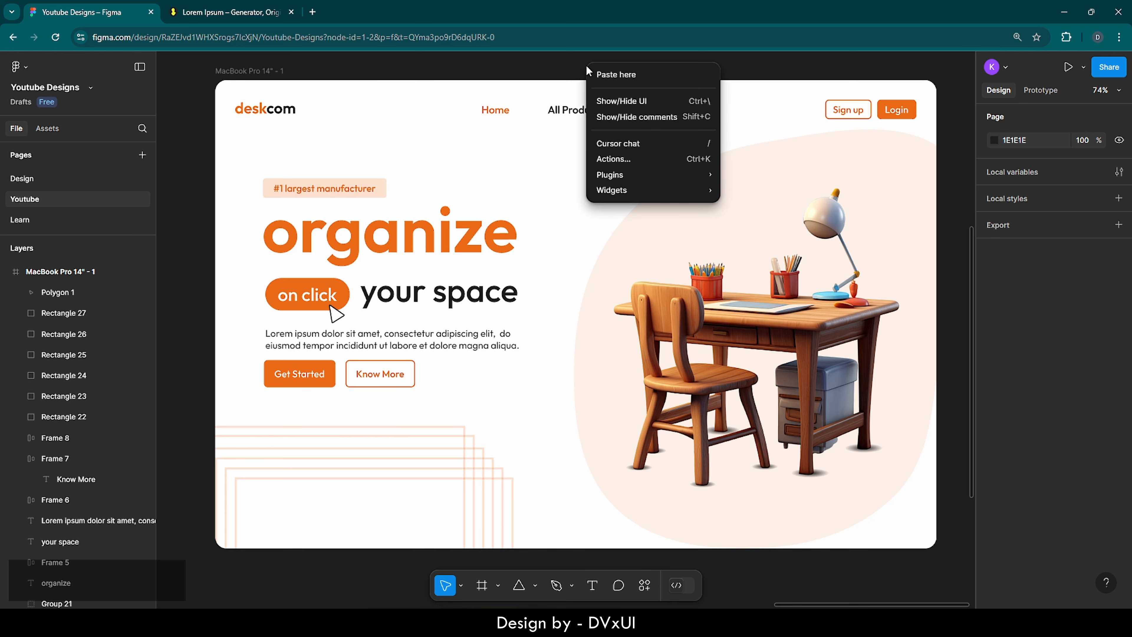
pyautogui.click(619, 103)
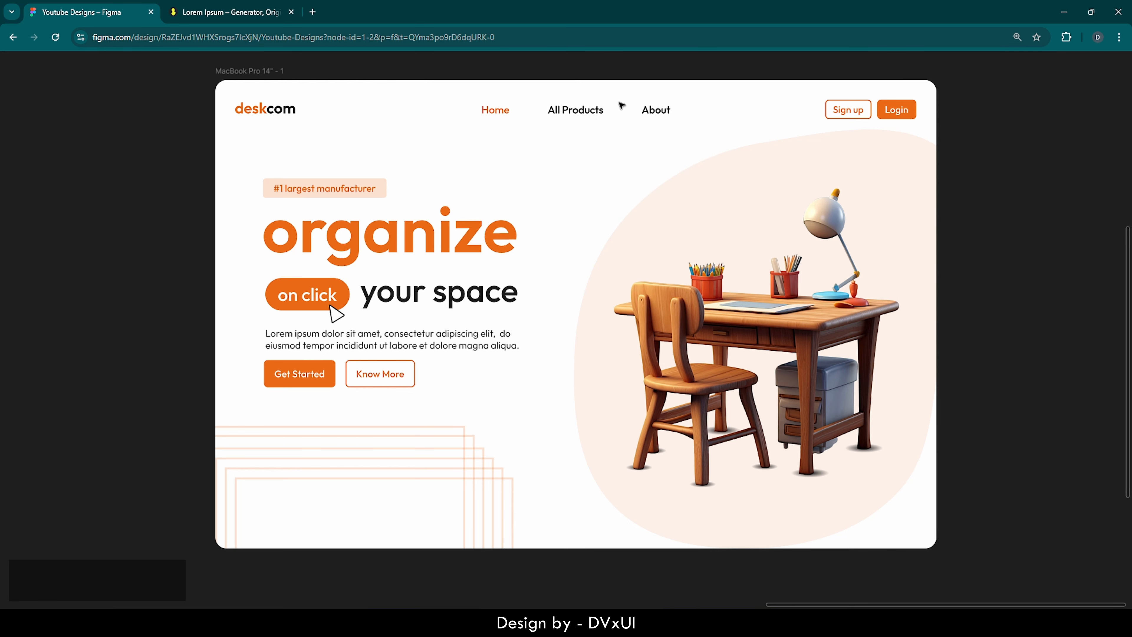
pyautogui.press('F11')
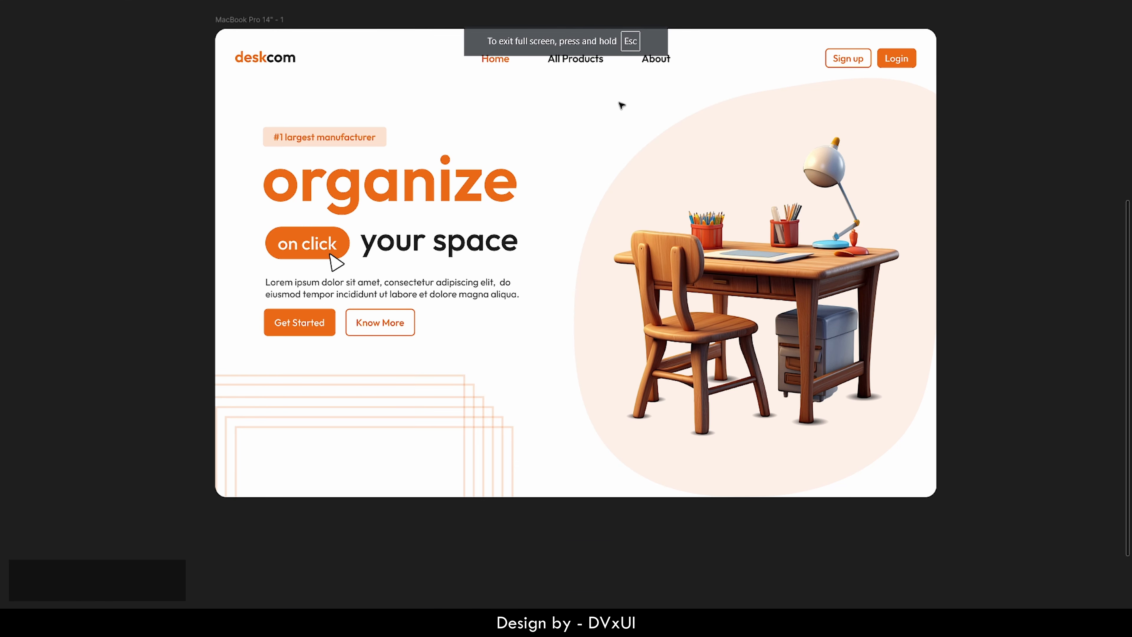
pyautogui.moveTo(258, 23); pyautogui.dragTo(257, 63)
pyautogui.click(335, 46)
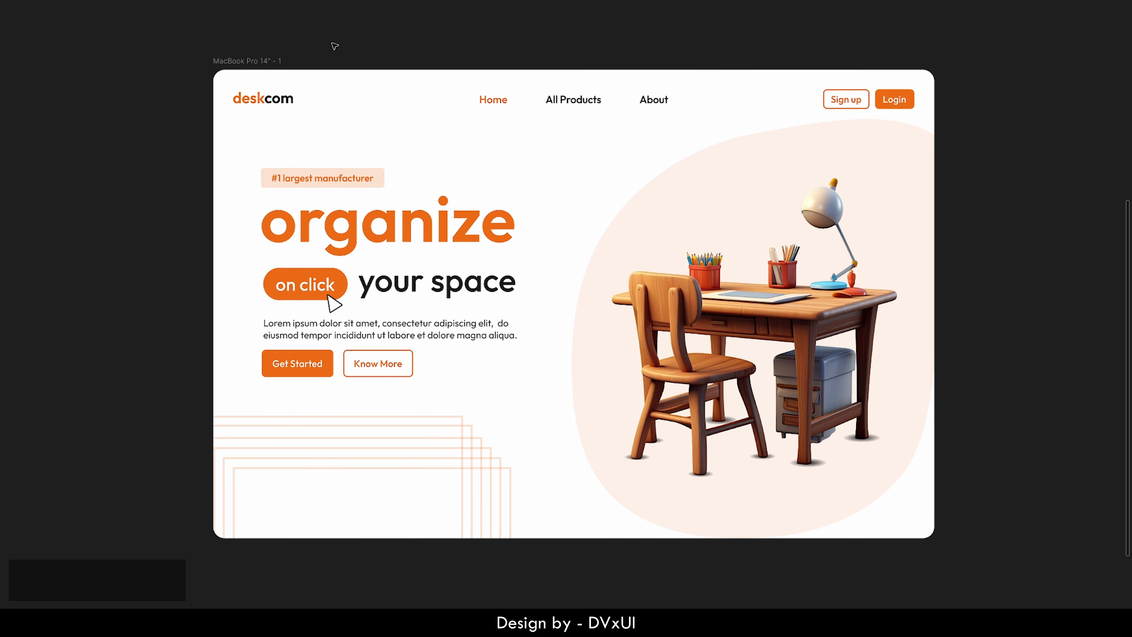